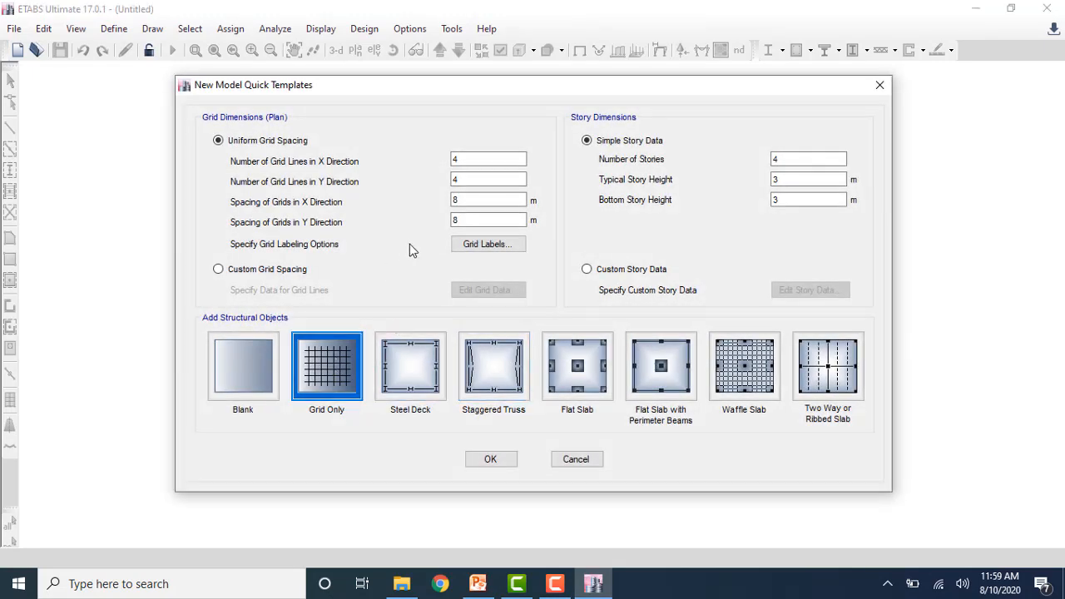
- Define the plan grid with 4 lines in X and 1 in Y, spaced 2 m in X and 1 m in Y
{"action": "left_click", "coordinate": [468, 158]}
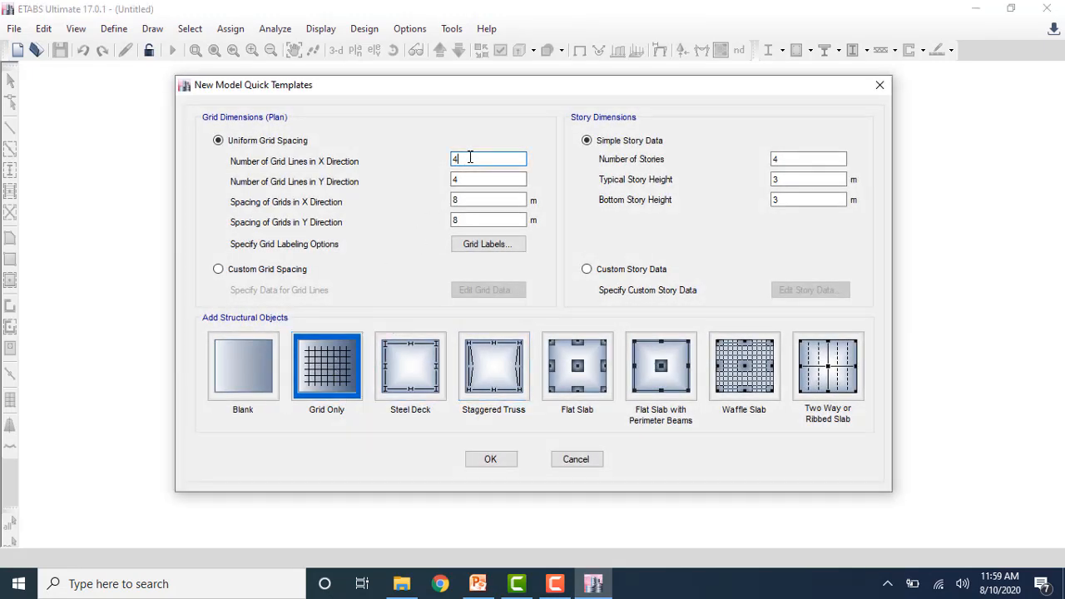
{"action": "left_click", "coordinate": [470, 180]}
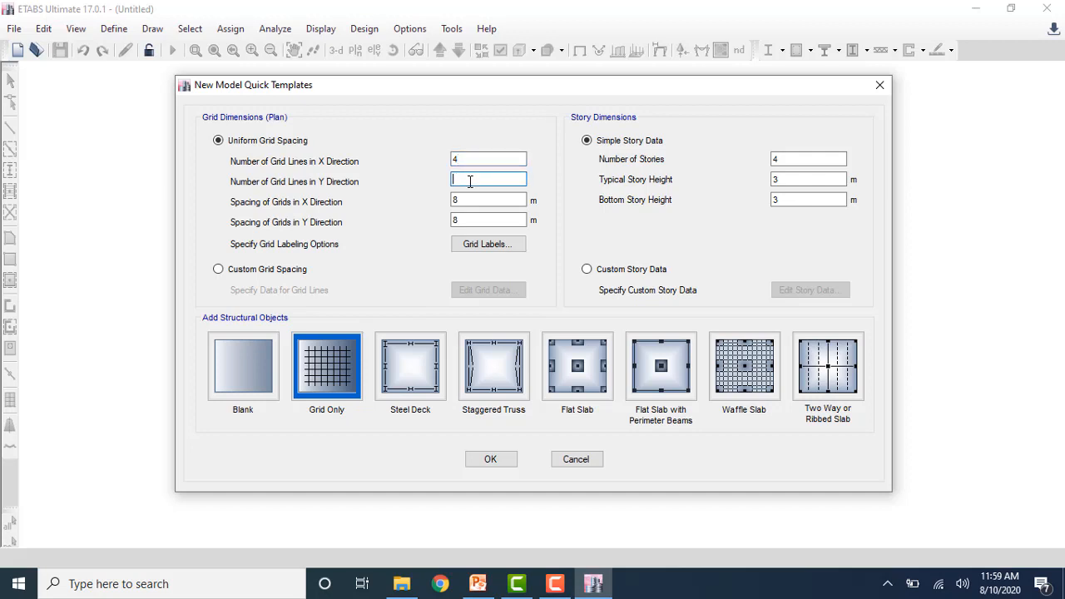
{"action": "left_click", "coordinate": [470, 199]}
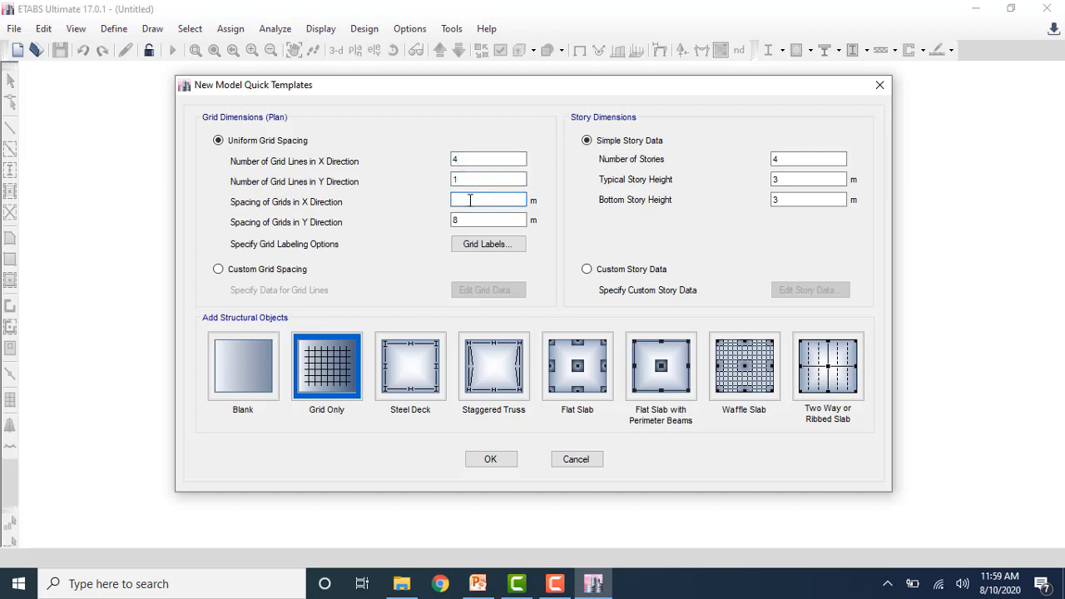
{"action": "left_click", "coordinate": [470, 219]}
{"action": "key", "text": "BackSpace"}
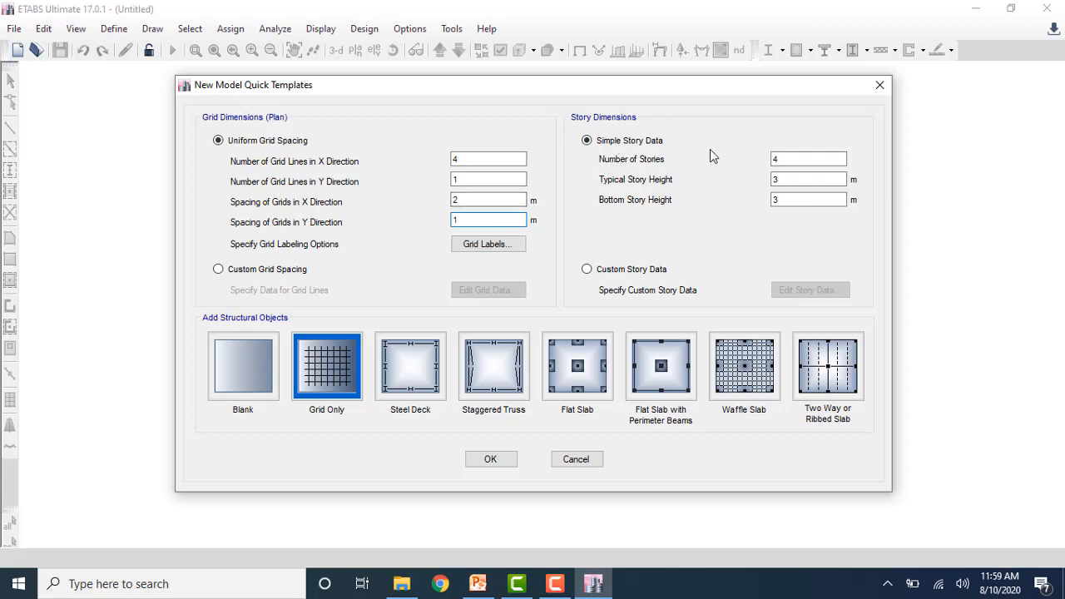
- Set one story with typical and bottom heights of 2 m, and create the grid-only model
{"action": "double_click", "coordinate": [775, 158]}
{"action": "key", "text": "BackSpace"}
{"action": "left_click", "coordinate": [782, 178]}
{"action": "left_click", "coordinate": [785, 199]}
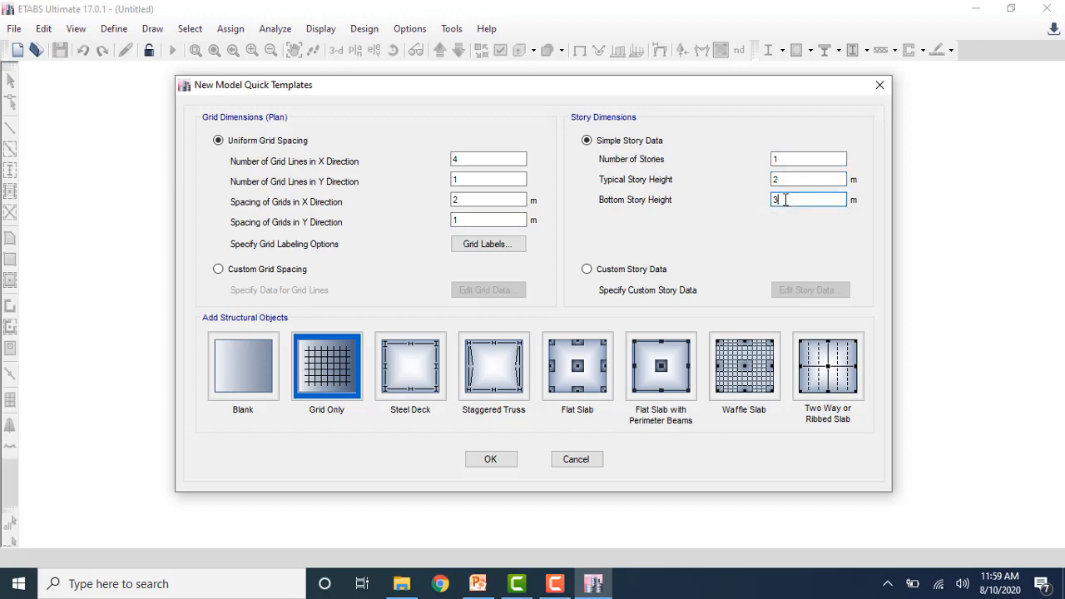
{"action": "left_click", "coordinate": [512, 454]}
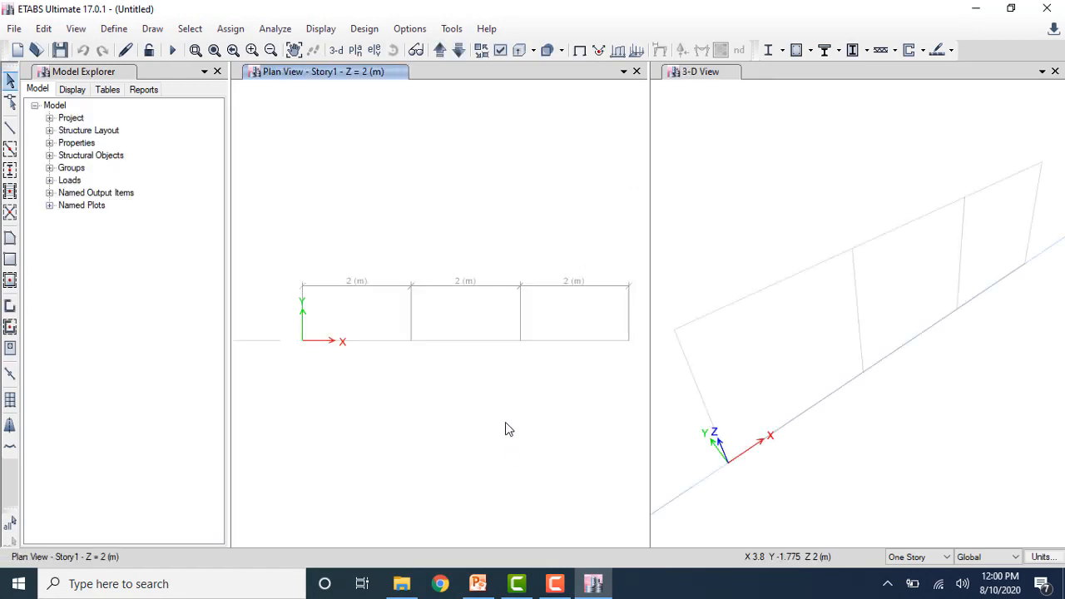
- Close the 3-D view and show the elevation along grid line 1
{"action": "left_click", "coordinate": [1056, 72]}
{"action": "left_click", "coordinate": [374, 50]}
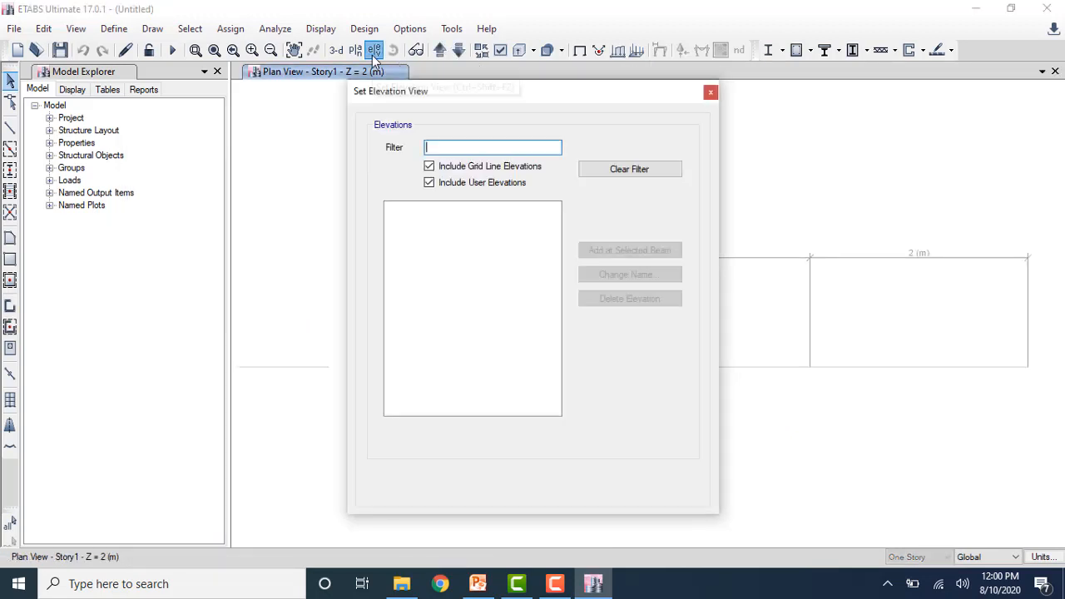
{"action": "left_click", "coordinate": [391, 247]}
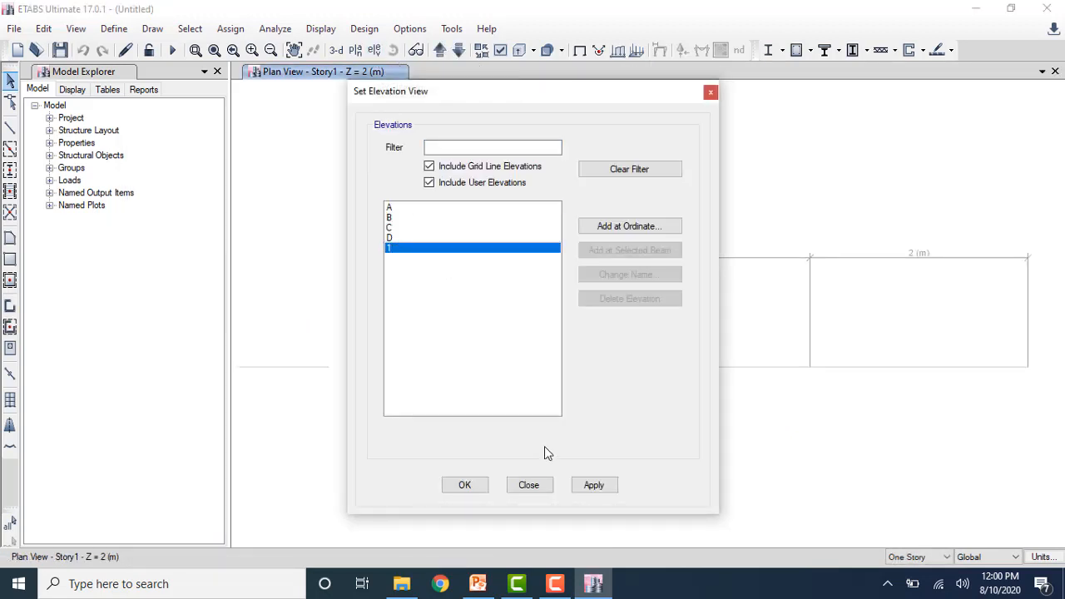
{"action": "left_click", "coordinate": [486, 487]}
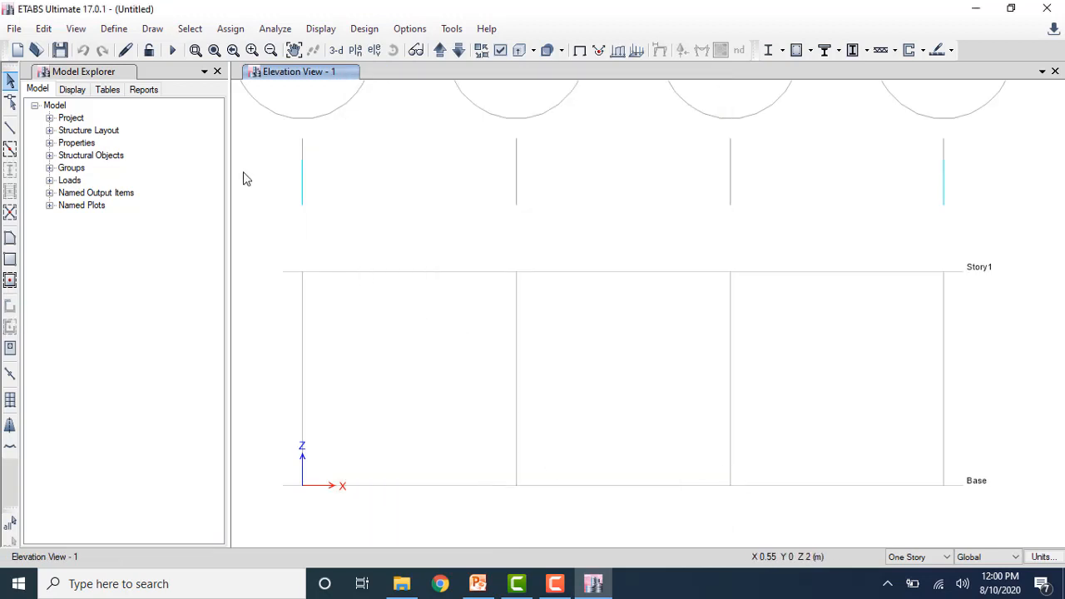
- Set the weight per unit volume of the 4000Psi concrete material to 0 kN/m³
{"action": "left_click", "coordinate": [114, 28]}
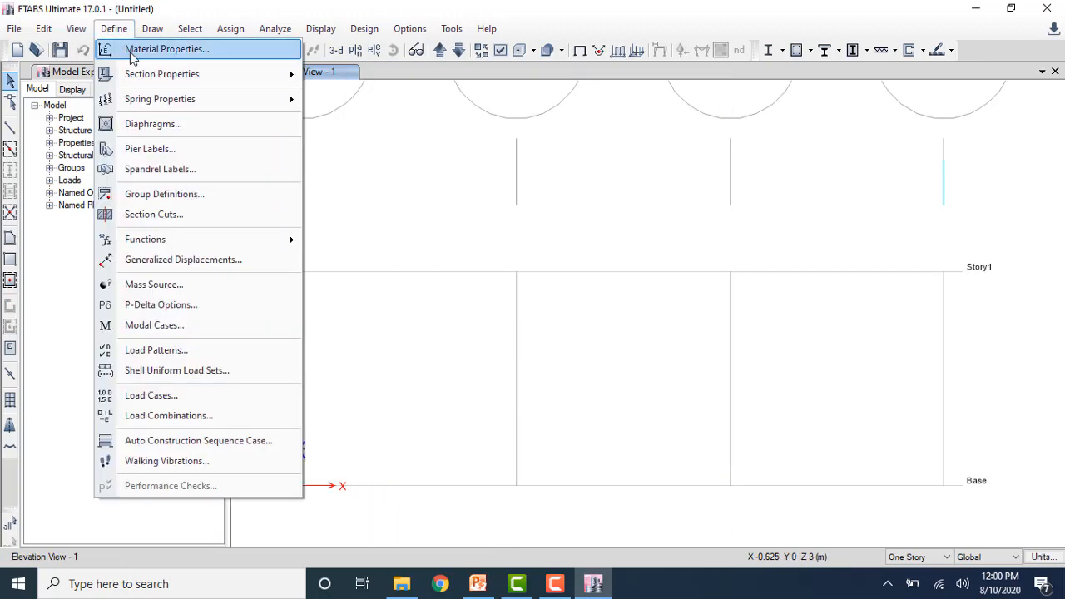
{"action": "left_click", "coordinate": [133, 46]}
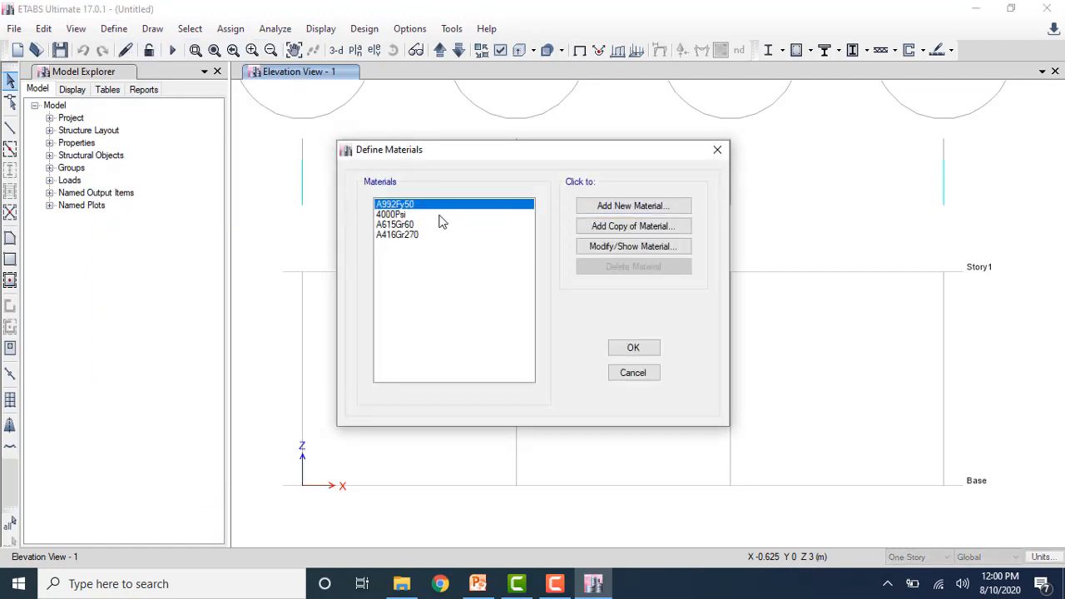
{"action": "left_click", "coordinate": [404, 217]}
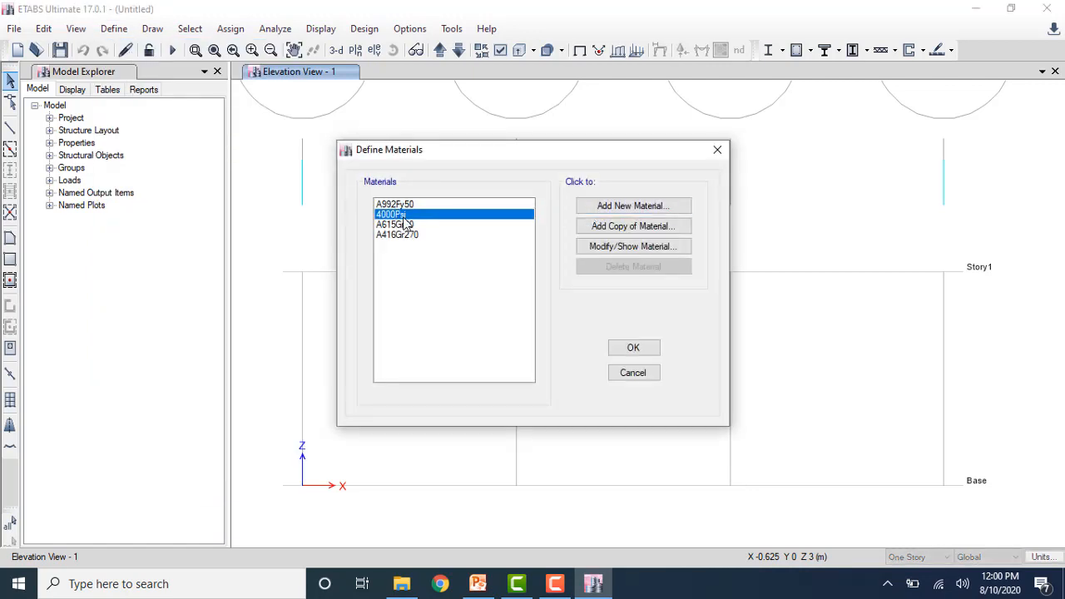
{"action": "left_click", "coordinate": [619, 250]}
{"action": "left_click", "coordinate": [605, 203]}
{"action": "left_click_drag", "start_coordinate": [621, 204], "coordinate": [575, 203]}
{"action": "type", "text": "0"}
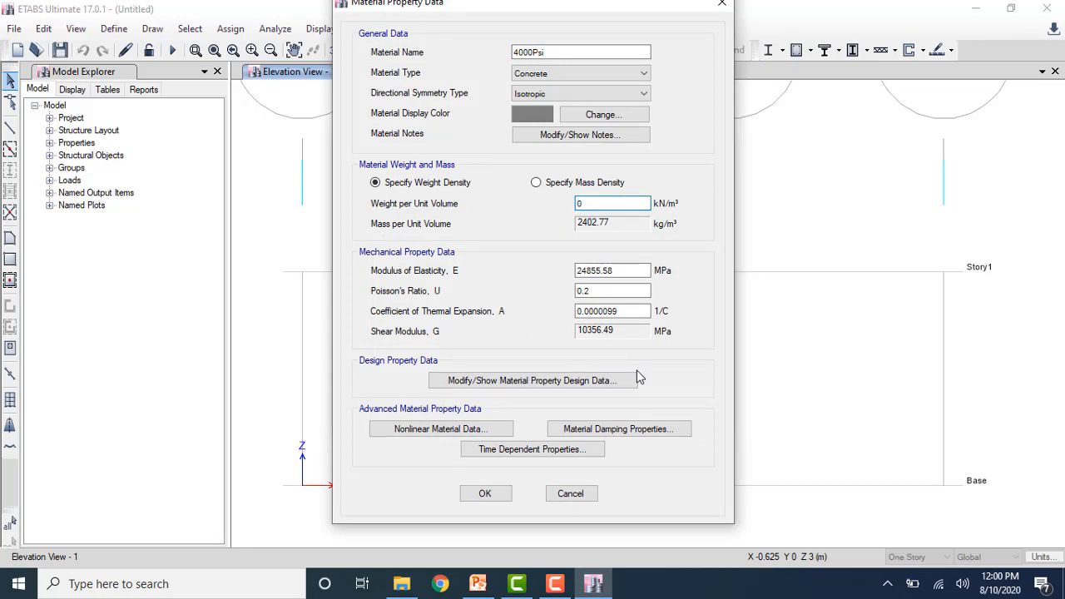
{"action": "left_click", "coordinate": [485, 493]}
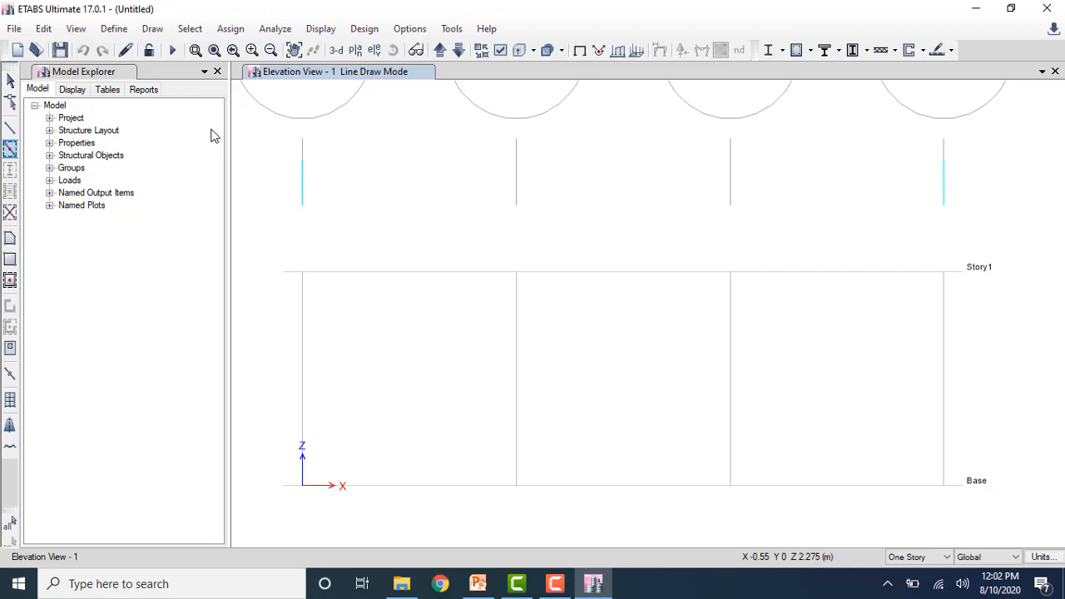
- Inspect the frame section import for steel I/wide flange shapes, including the file browser for XML property libraries
{"action": "left_click", "coordinate": [121, 30]}
{"action": "mouse_move", "coordinate": [133, 75]}
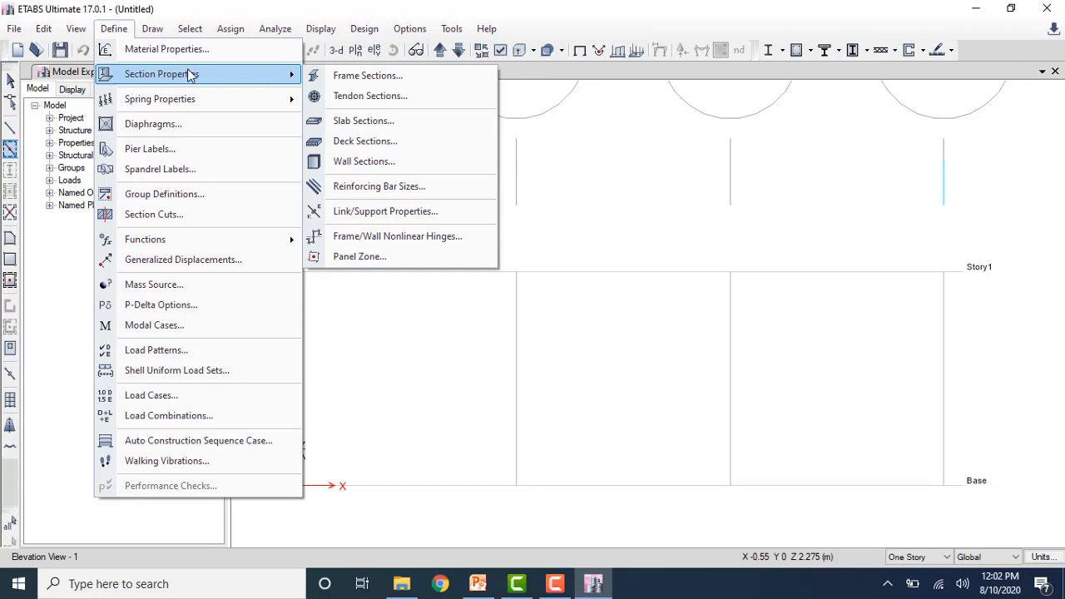
{"action": "left_click", "coordinate": [326, 80]}
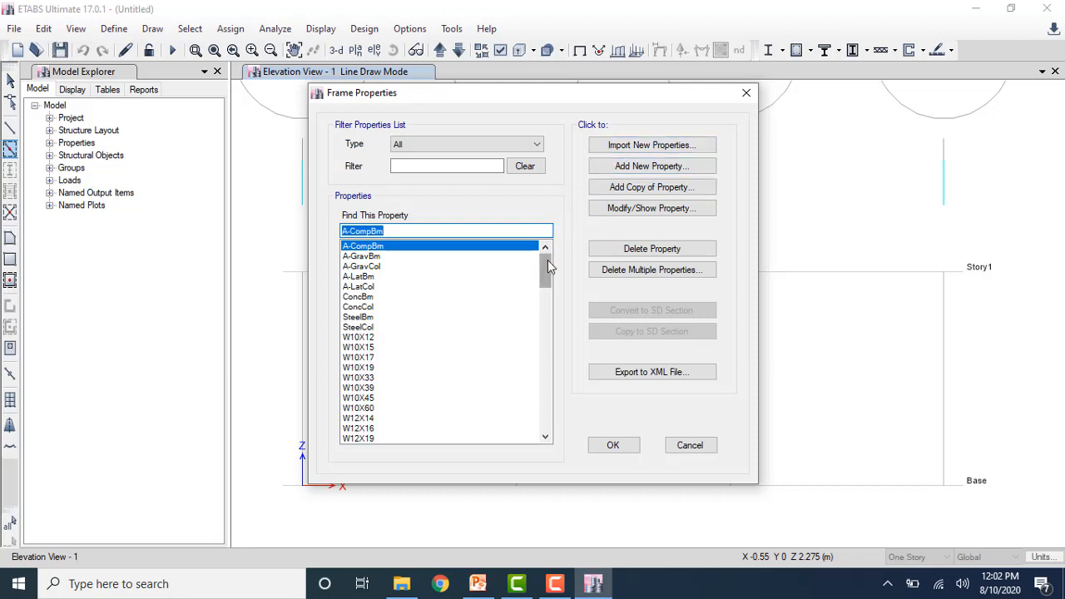
{"action": "mouse_move", "coordinate": [546, 263]}
{"action": "left_mouse_down"}
{"action": "mouse_move", "coordinate": [546, 322]}
{"action": "mouse_move", "coordinate": [546, 261]}
{"action": "left_mouse_up"}
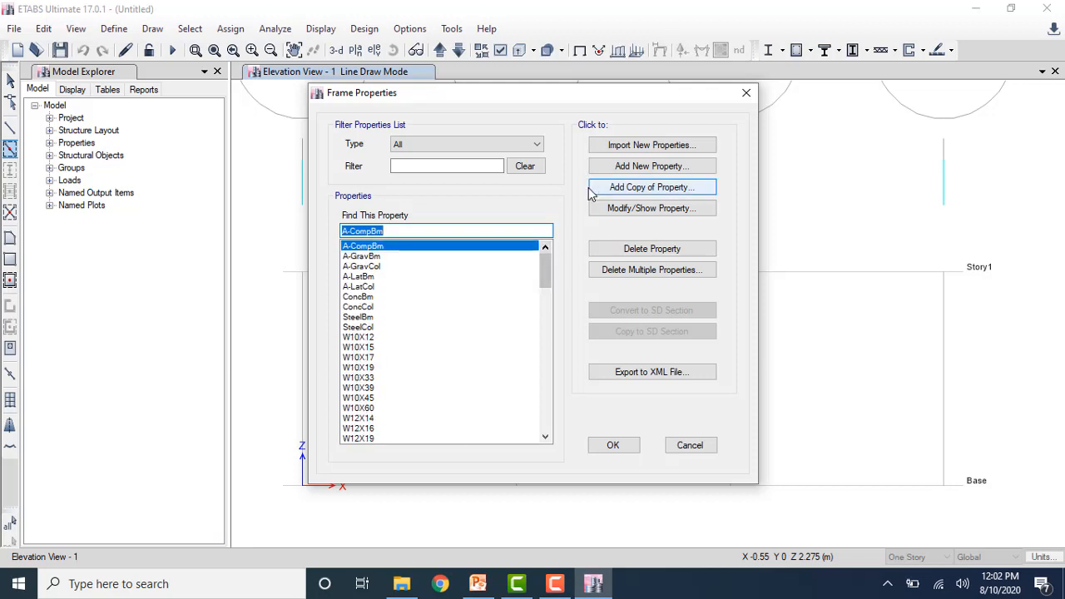
{"action": "left_click", "coordinate": [618, 164]}
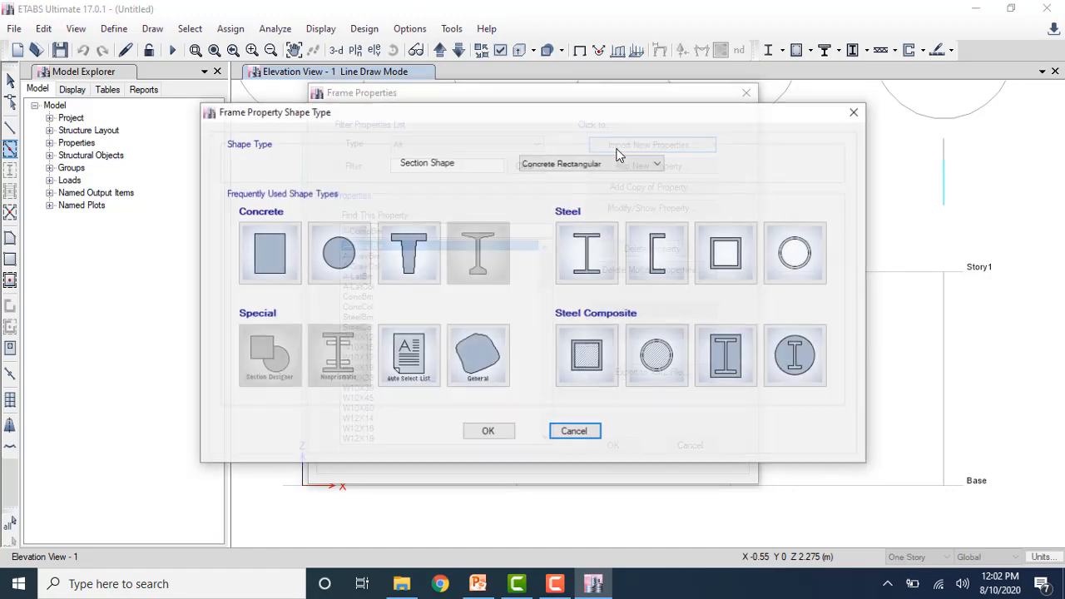
{"action": "left_click", "coordinate": [595, 235]}
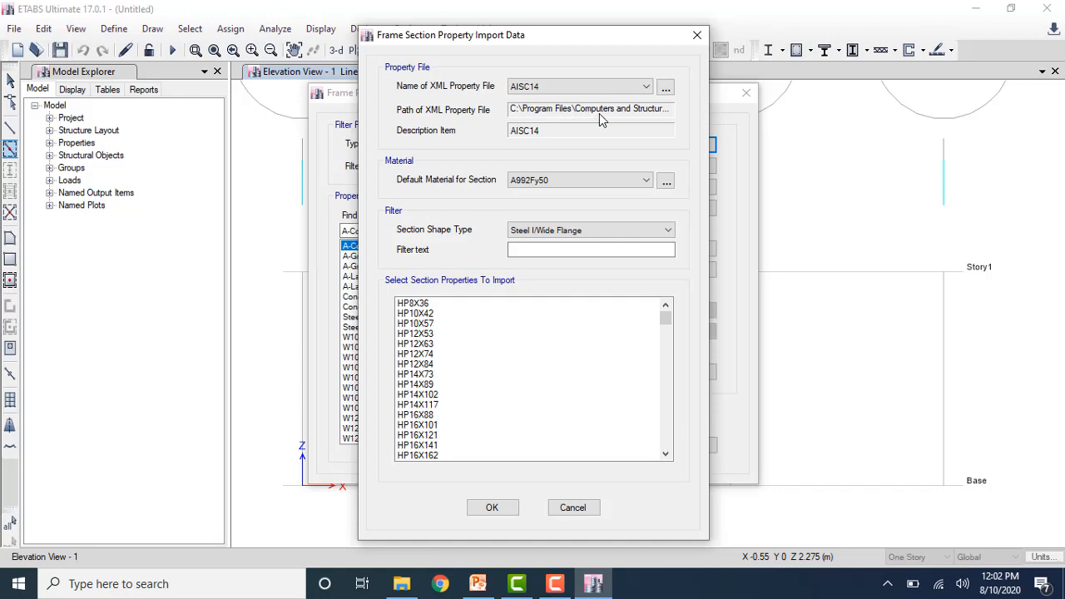
{"action": "left_click", "coordinate": [666, 87]}
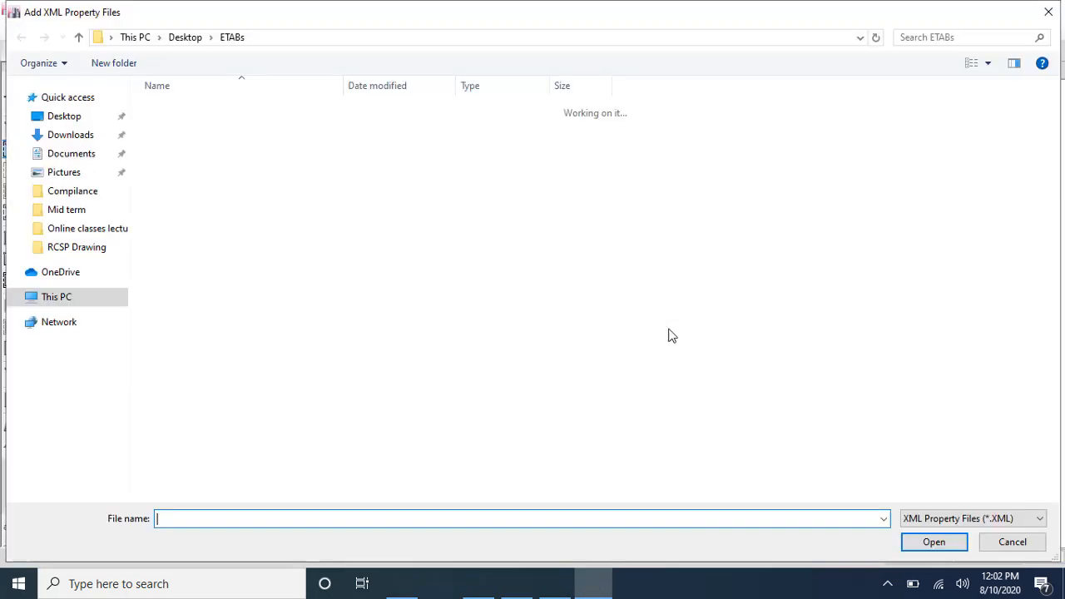
{"action": "left_click", "coordinate": [1047, 13]}
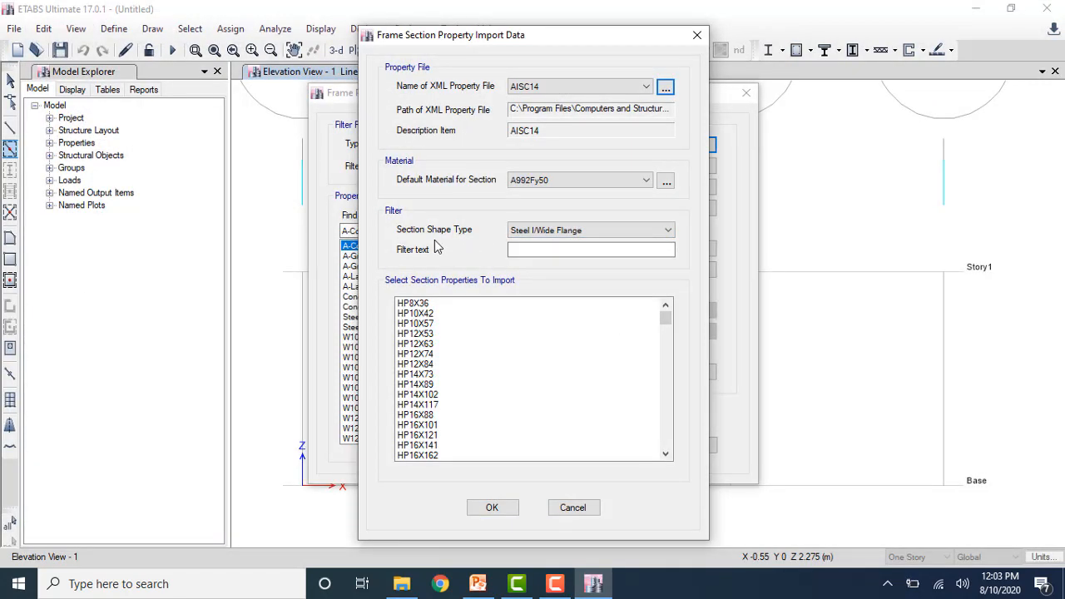
- Filter the importable AISC14 sections by the Steel Tee shape, review the available shape types and cancel the import
{"action": "left_click", "coordinate": [586, 233]}
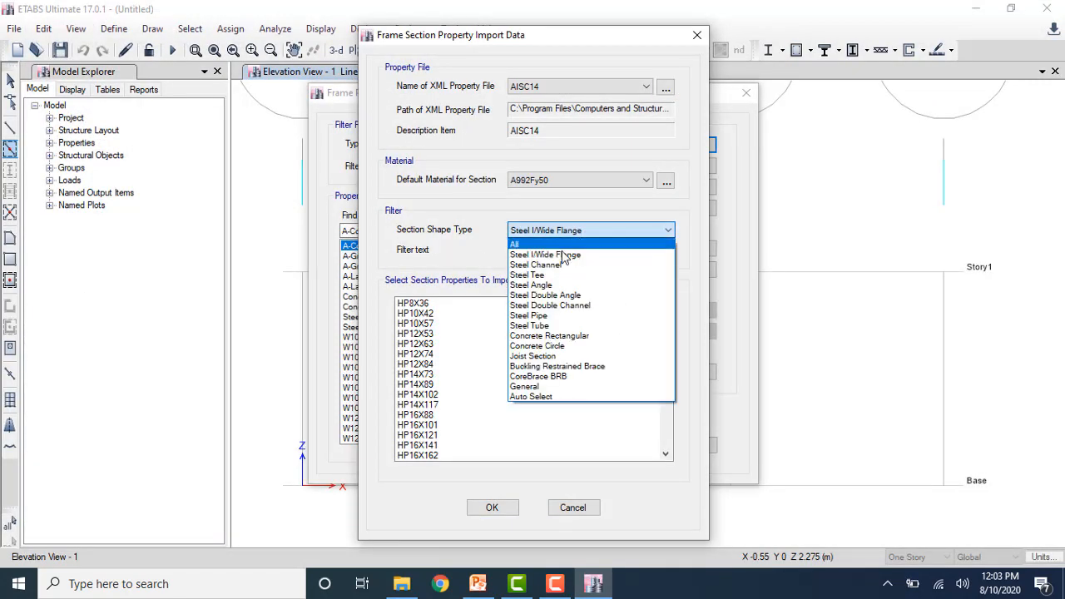
{"action": "left_click", "coordinate": [550, 278]}
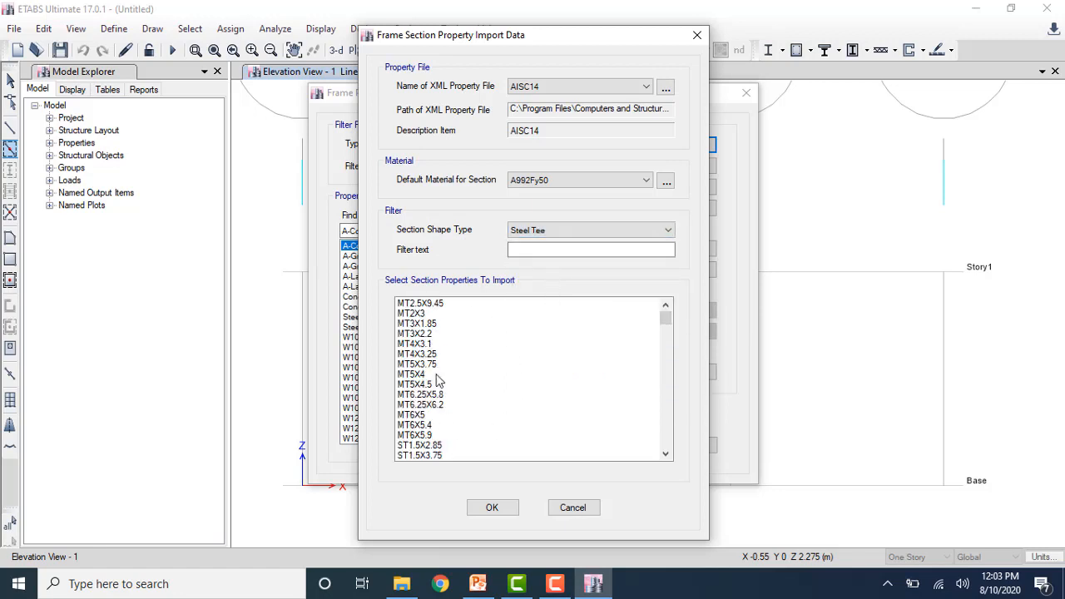
{"action": "left_click", "coordinate": [600, 232]}
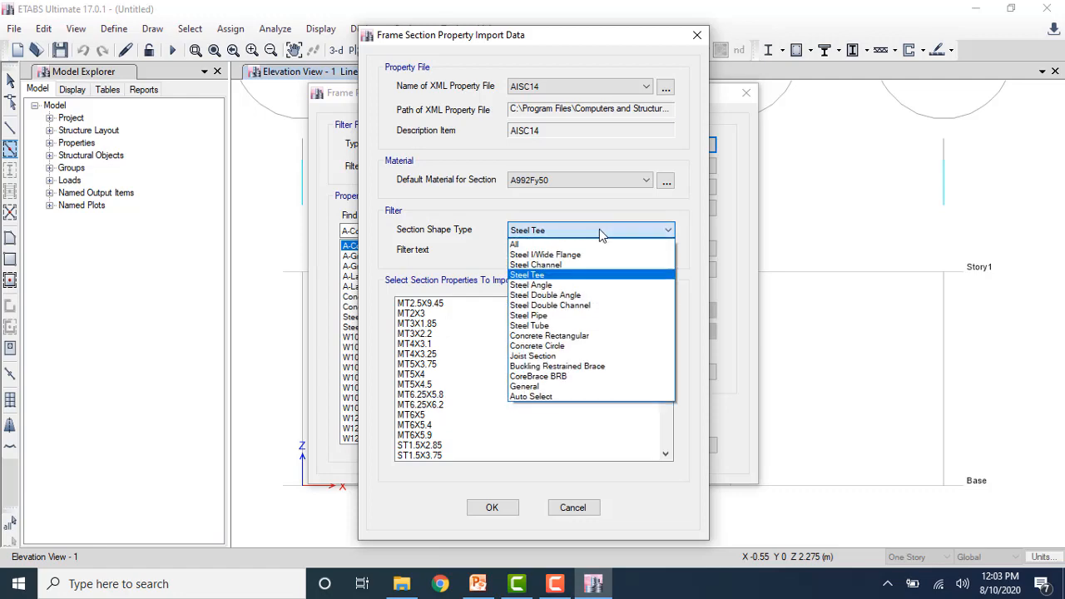
{"action": "left_click", "coordinate": [575, 515]}
{"action": "left_click", "coordinate": [574, 509]}
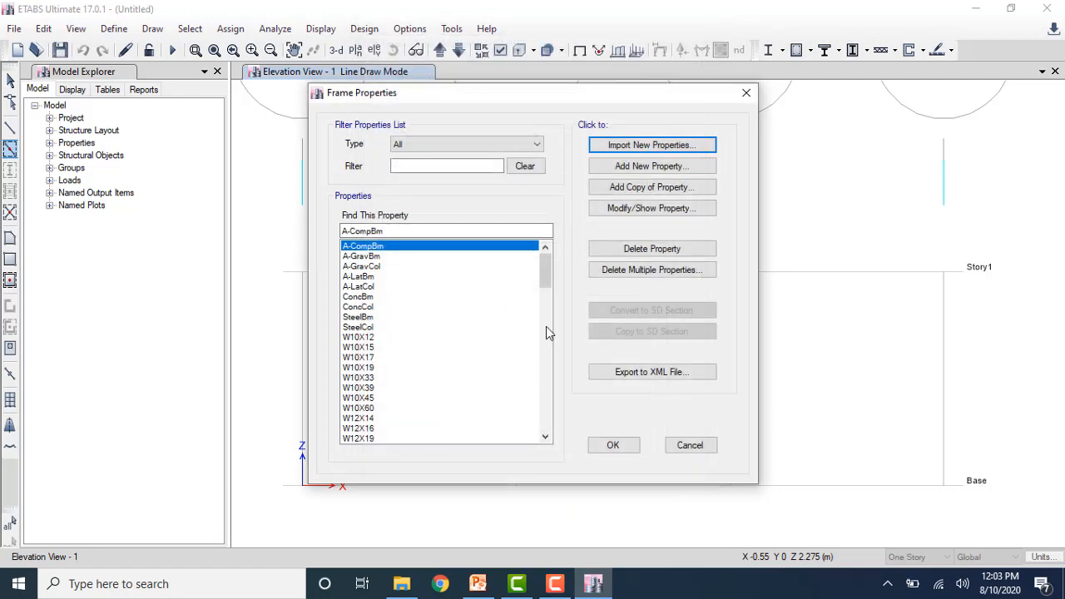
- Examine the section property data of the W14X30 frame section and leave the frame properties without changes
{"action": "left_click_drag", "start_coordinate": [546, 285], "coordinate": [545, 326]}
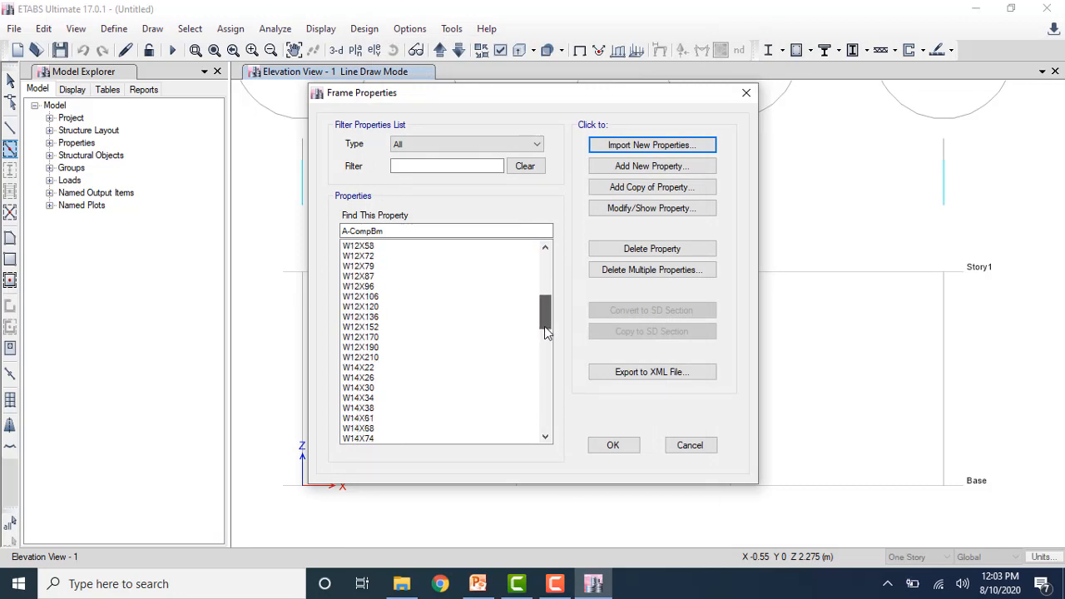
{"action": "left_click", "coordinate": [372, 388]}
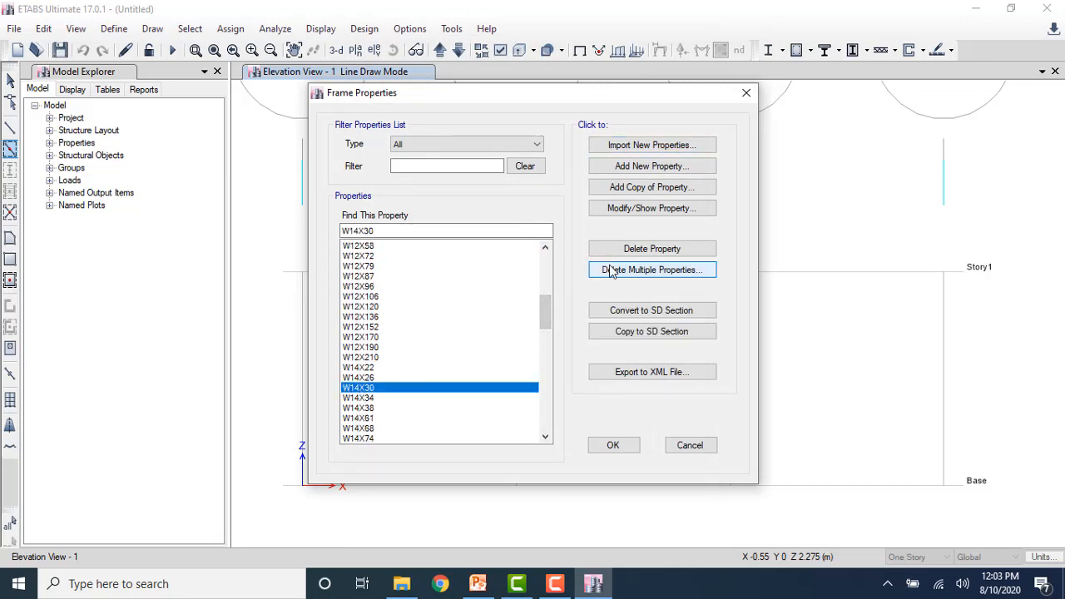
{"action": "left_click", "coordinate": [639, 214]}
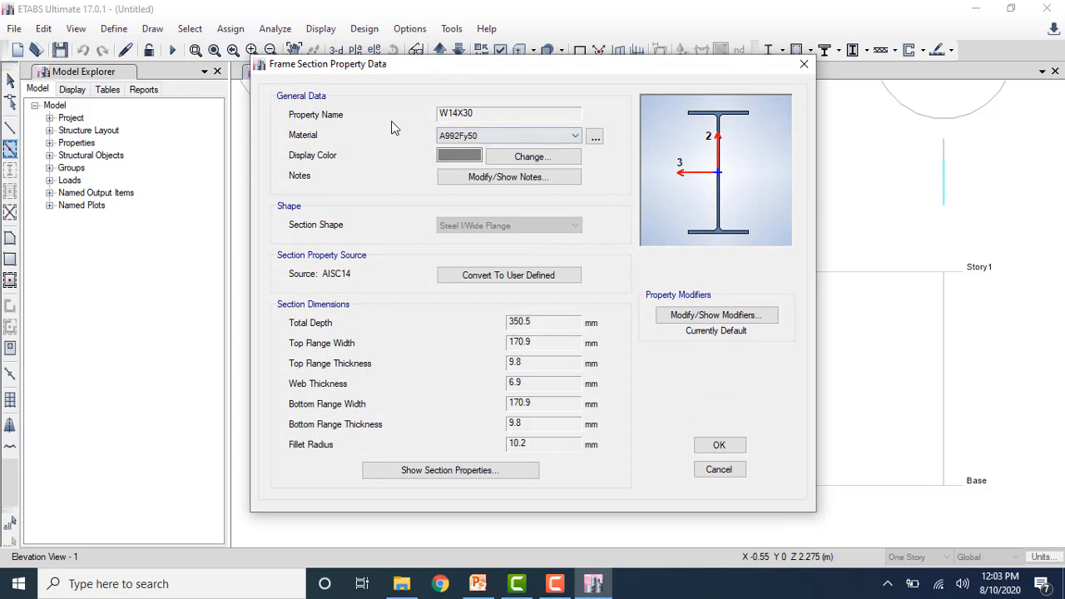
{"action": "mouse_move", "coordinate": [408, 275]}
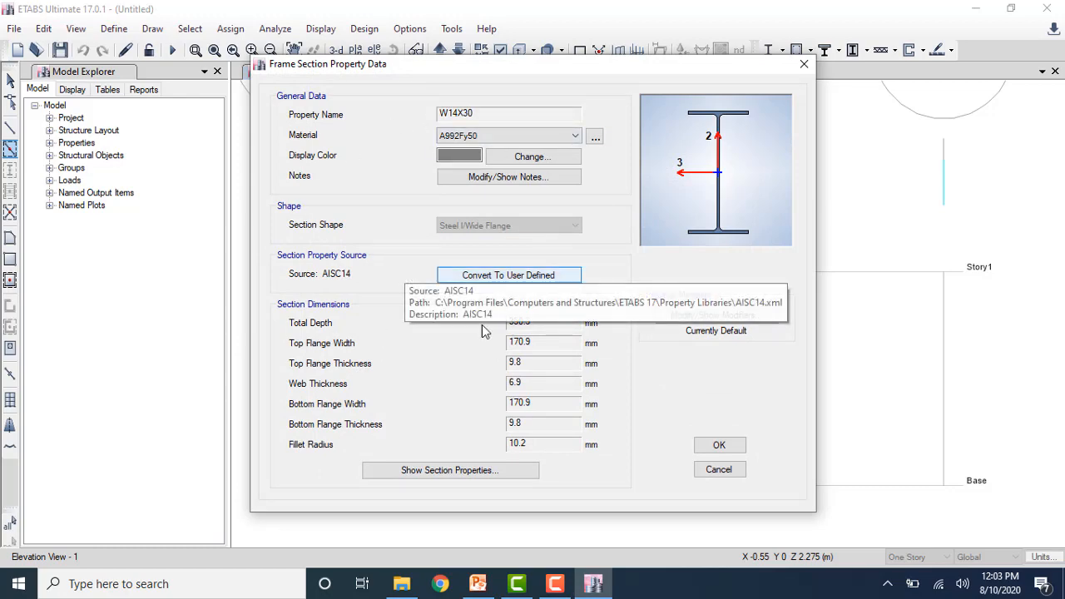
{"action": "left_click", "coordinate": [710, 447]}
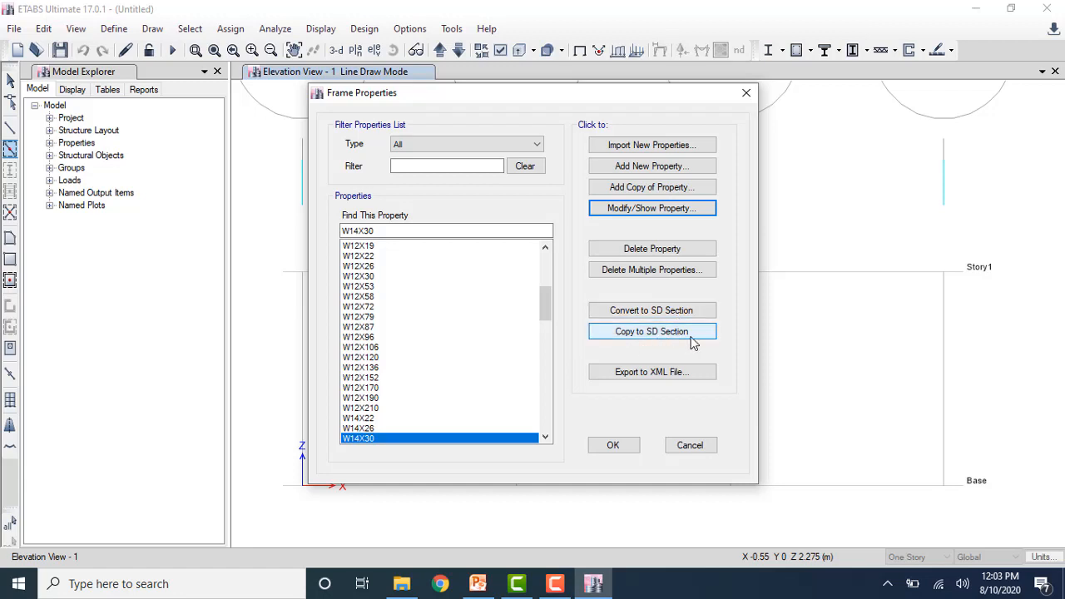
{"action": "left_click", "coordinate": [688, 446]}
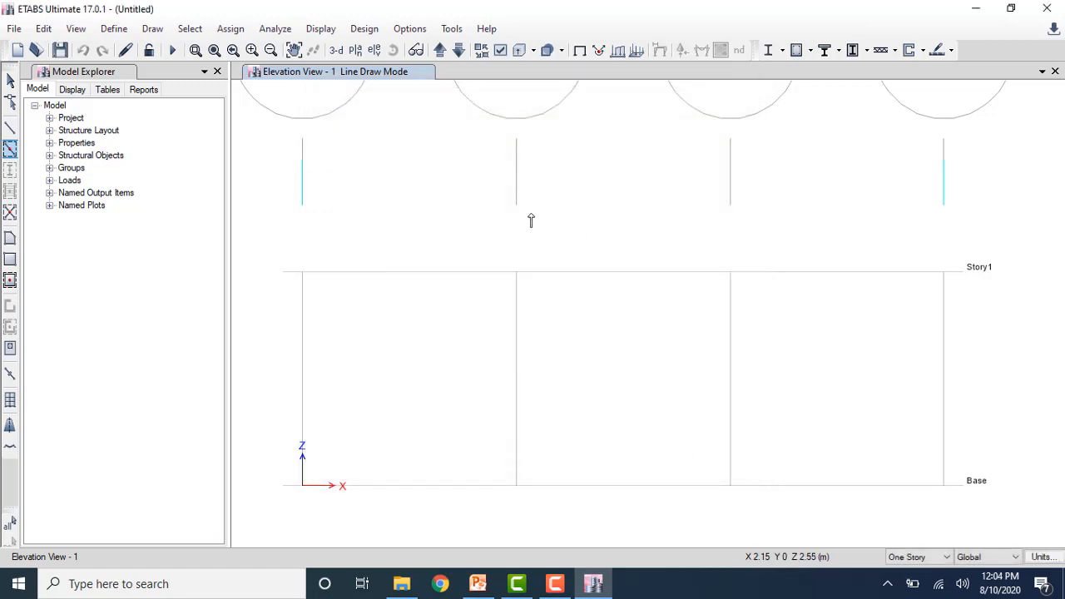
- Set the self weight multiplier of the Dead load pattern to 0
{"action": "left_click", "coordinate": [123, 30]}
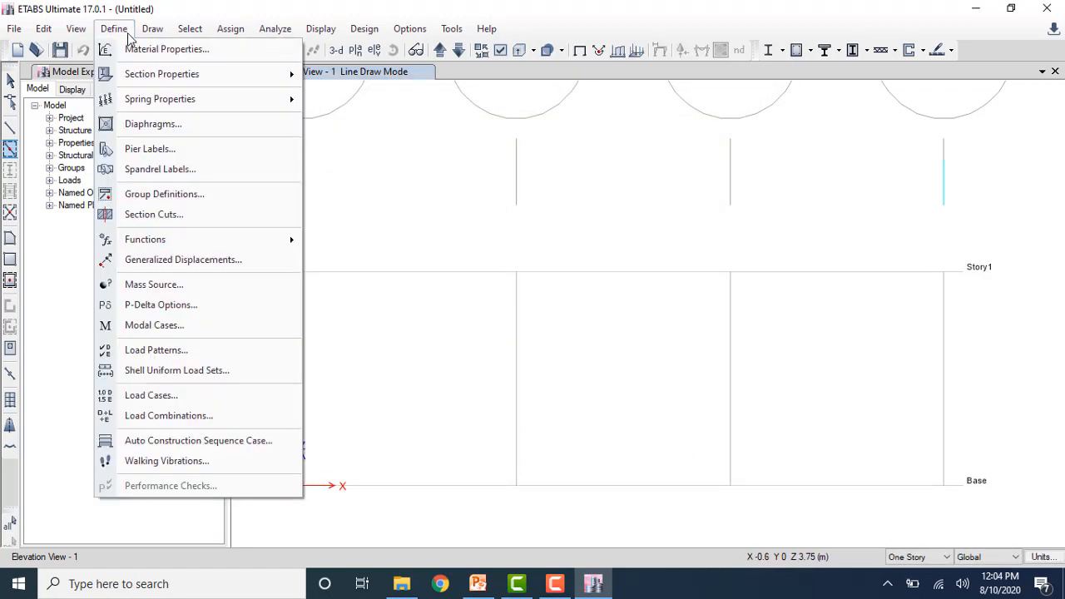
{"action": "left_click", "coordinate": [189, 353]}
{"action": "left_click", "coordinate": [489, 252]}
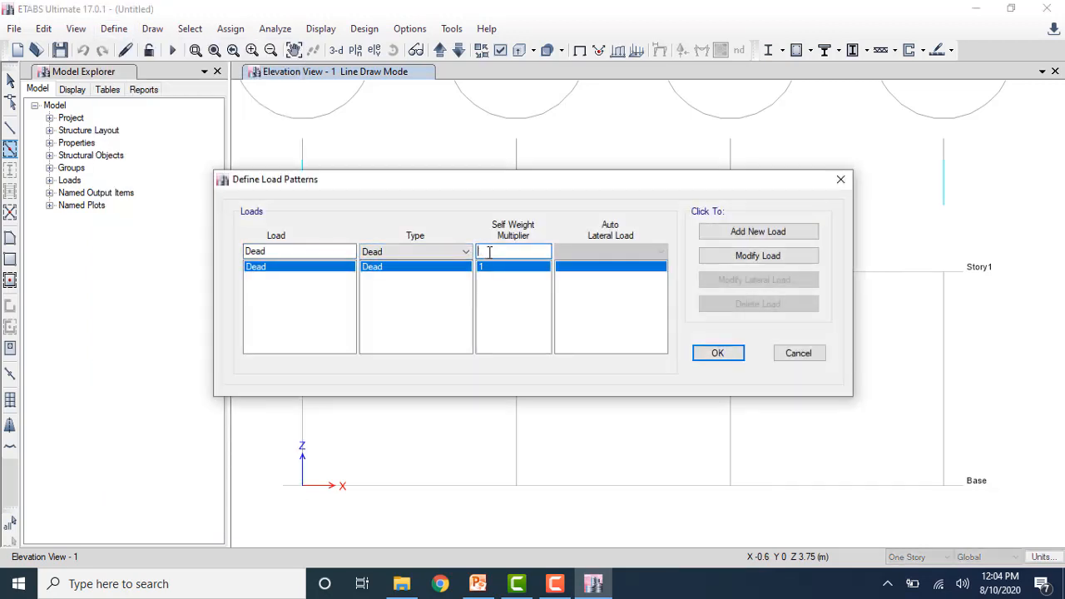
{"action": "type", "text": "0"}
{"action": "left_click", "coordinate": [758, 260]}
{"action": "left_click", "coordinate": [727, 355]}
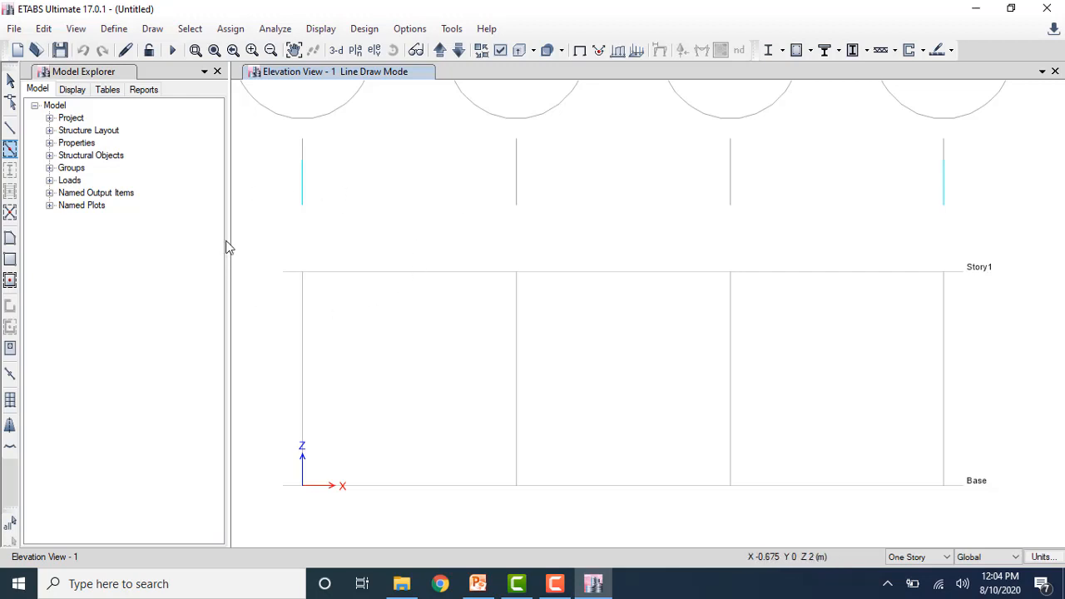
- Draw W14X30 frame members with Quick Draw on the leftmost vertical grid line, all three base bays and the rightmost vertical grid line
{"action": "left_click", "coordinate": [10, 154]}
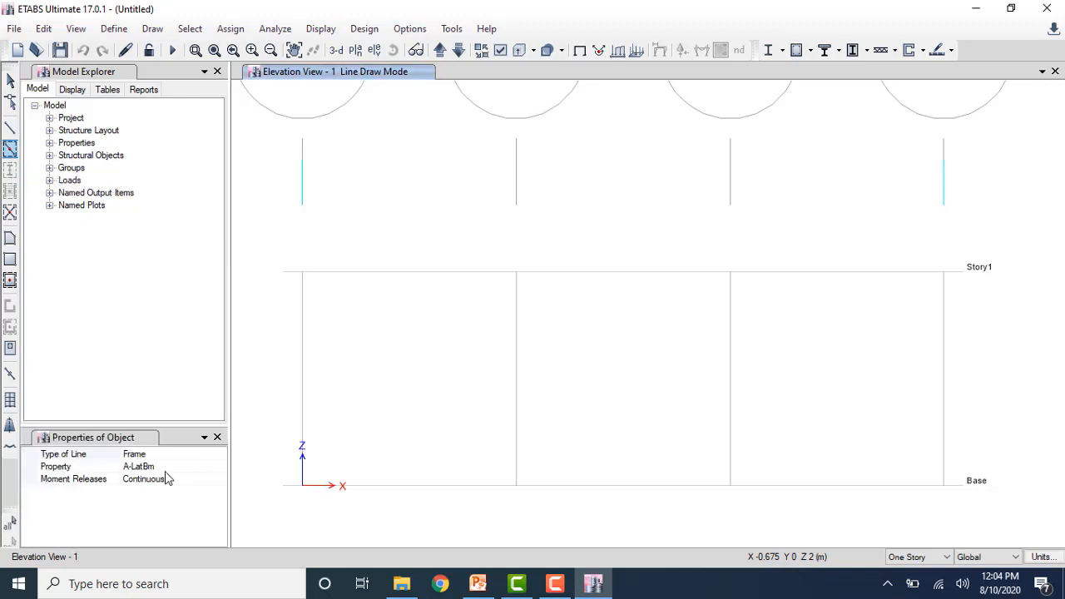
{"action": "left_click", "coordinate": [166, 466]}
{"action": "left_click", "coordinate": [219, 467]}
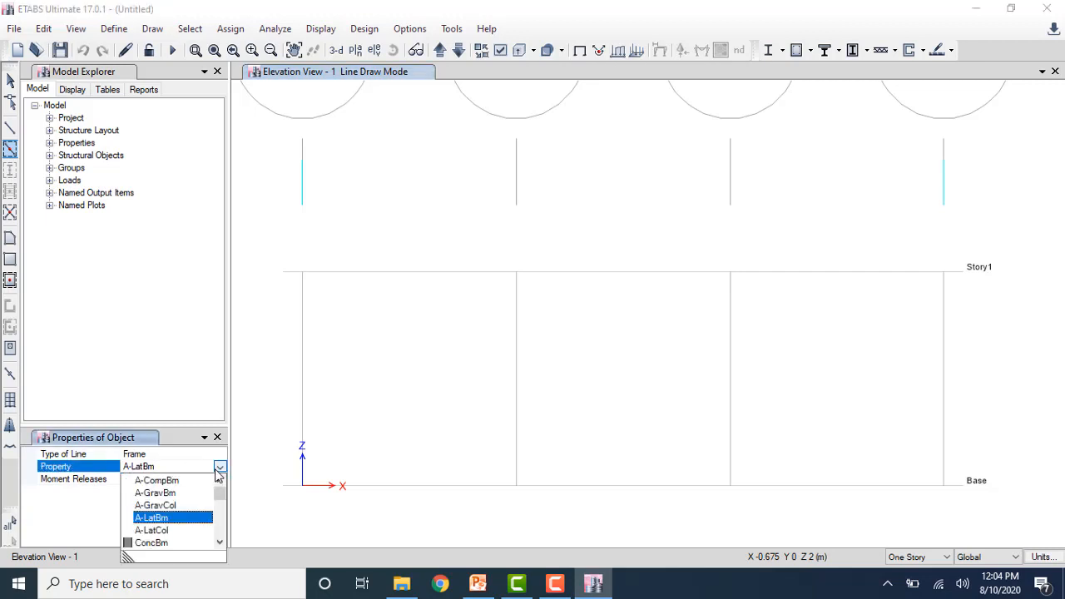
{"action": "left_click_drag", "start_coordinate": [221, 494], "coordinate": [221, 516]}
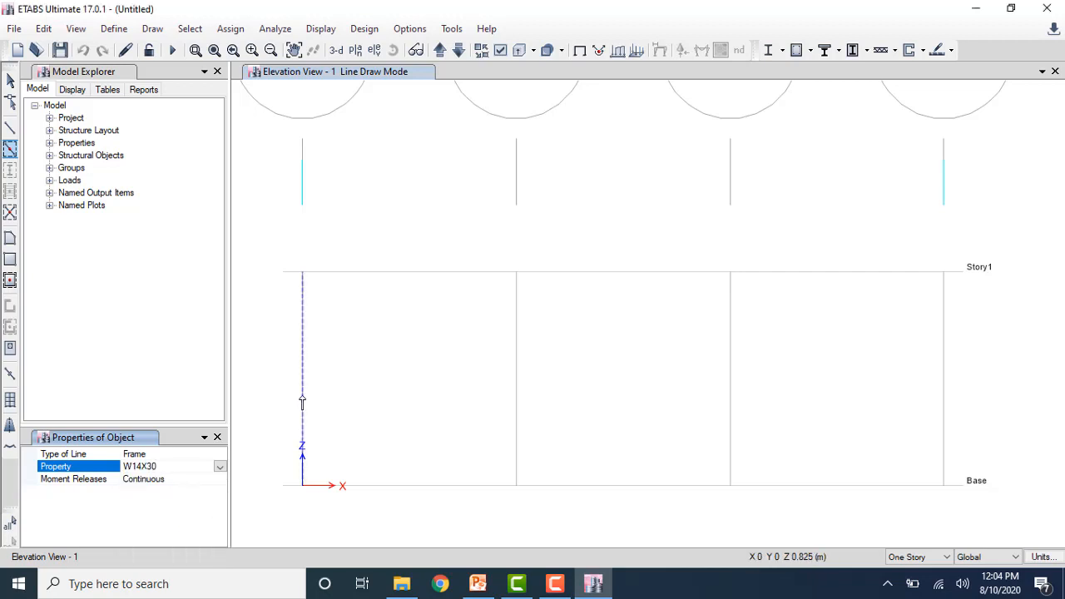
{"action": "left_click", "coordinate": [302, 402]}
{"action": "left_click", "coordinate": [420, 490]}
{"action": "left_click", "coordinate": [556, 490]}
{"action": "left_click", "coordinate": [812, 487]}
{"action": "left_click", "coordinate": [943, 394]}
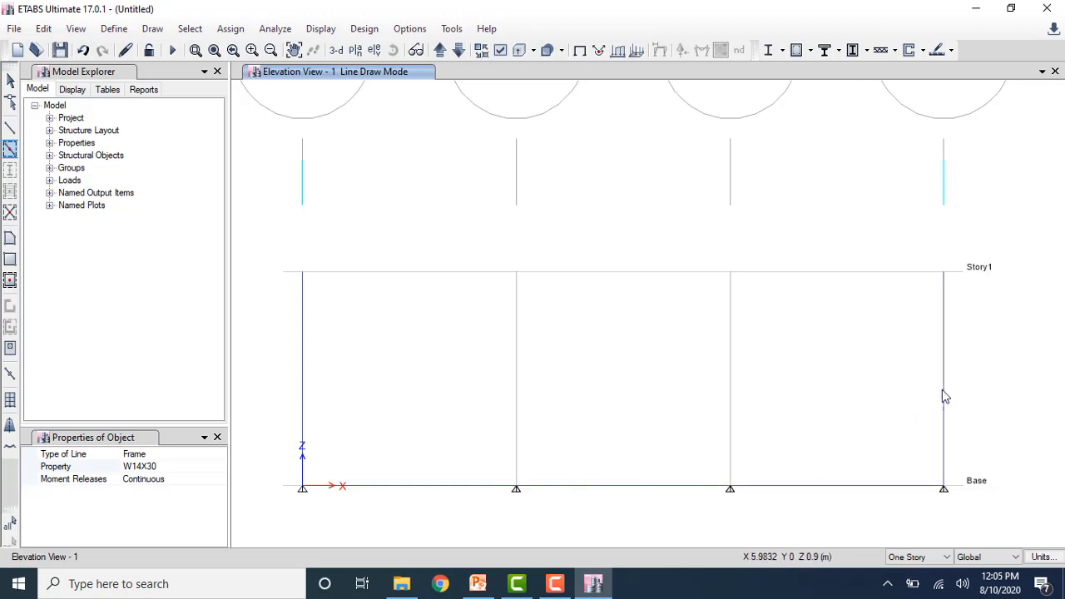
- Draw the three W14X30 top chord members along Story1, from the right bay to the left bay
{"action": "left_click", "coordinate": [871, 275]}
{"action": "left_click", "coordinate": [704, 276]}
{"action": "left_click", "coordinate": [471, 276]}
{"action": "key", "text": "Escape"}
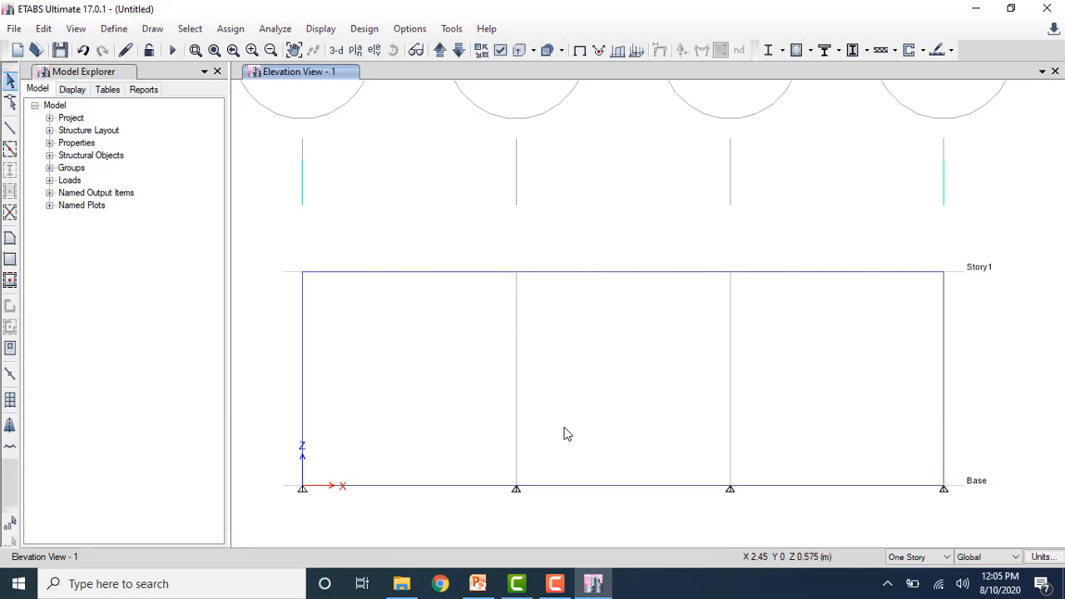
- Remove the joint restraints from the two interior base joints
{"action": "left_click", "coordinate": [517, 489]}
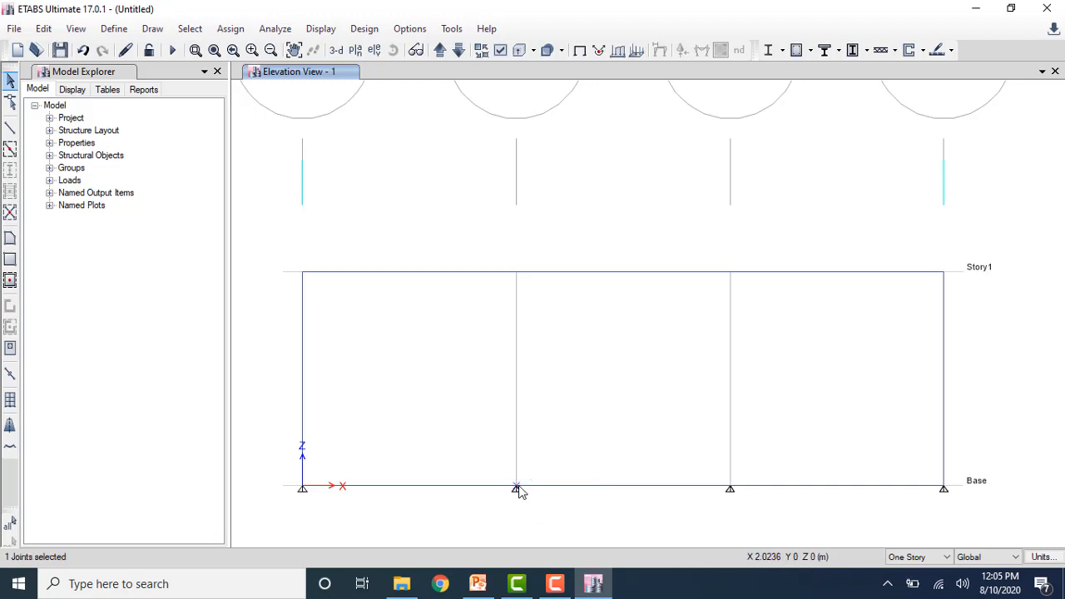
{"action": "left_click", "coordinate": [730, 489]}
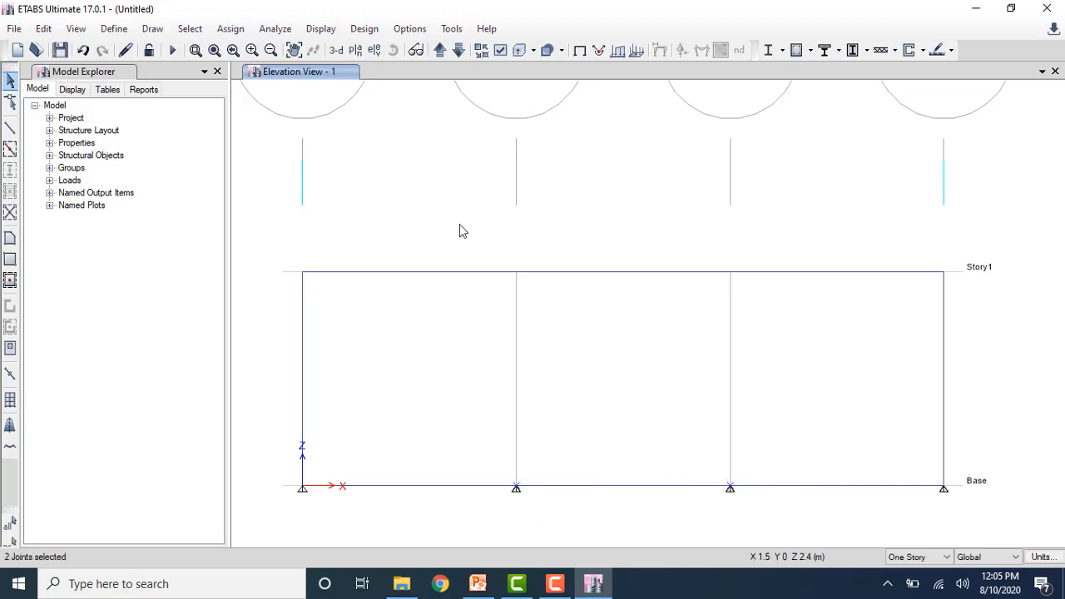
{"action": "left_click", "coordinate": [233, 30]}
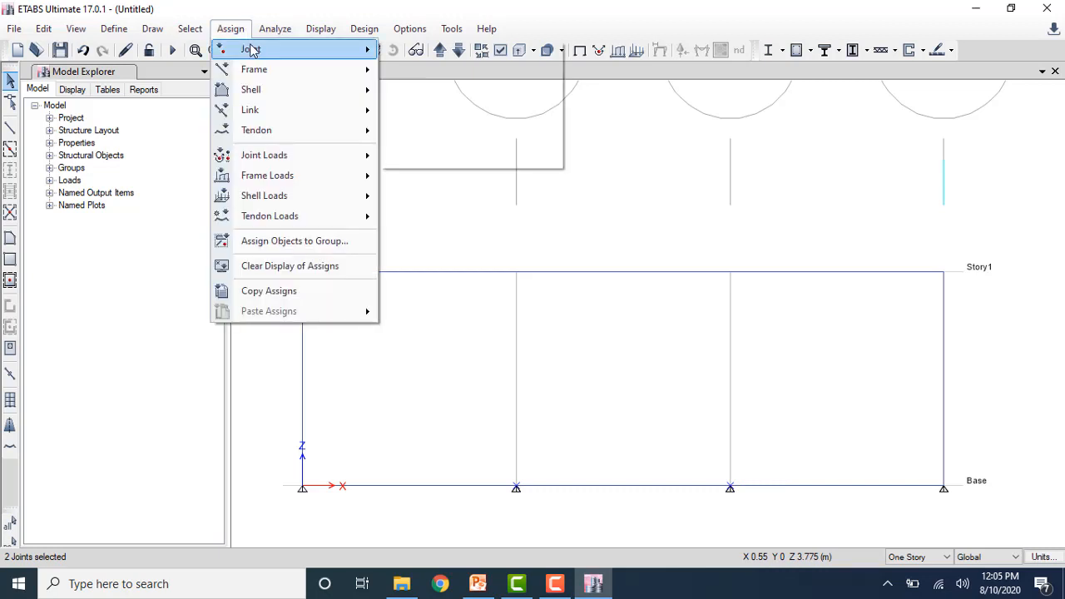
{"action": "mouse_move", "coordinate": [248, 49]}
{"action": "left_click", "coordinate": [400, 50]}
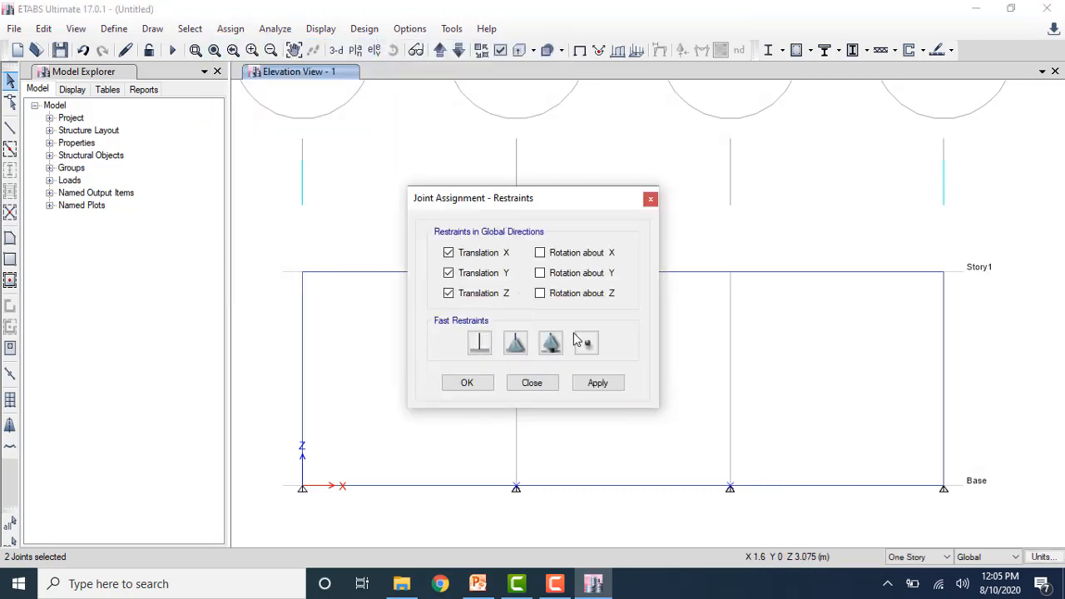
{"action": "left_click", "coordinate": [597, 383]}
{"action": "left_click", "coordinate": [532, 383]}
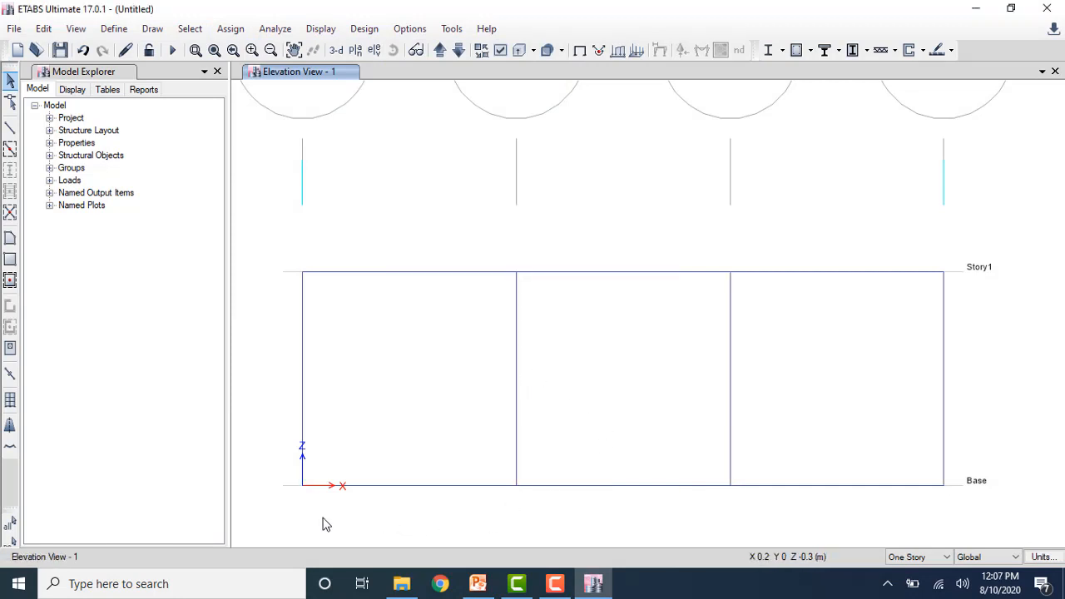
- Draw three connected A-LatBm diagonals zigzagging from the leftmost base joint across the three bays to the rightmost Story1 joint
{"action": "left_click", "coordinate": [10, 149]}
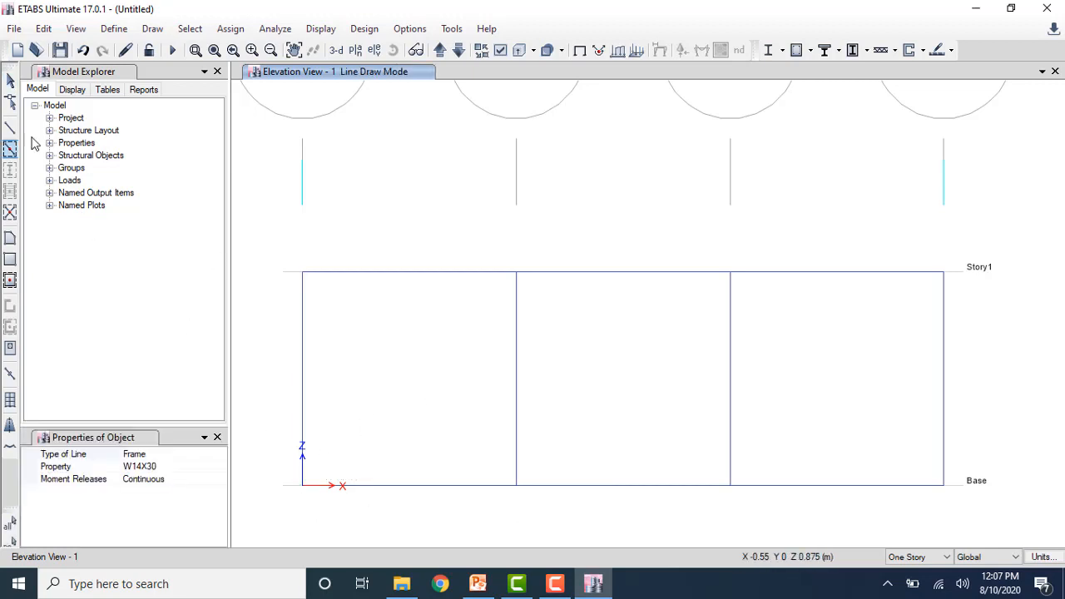
{"action": "left_click", "coordinate": [8, 128]}
{"action": "left_click", "coordinate": [301, 487]}
{"action": "left_click", "coordinate": [514, 274]}
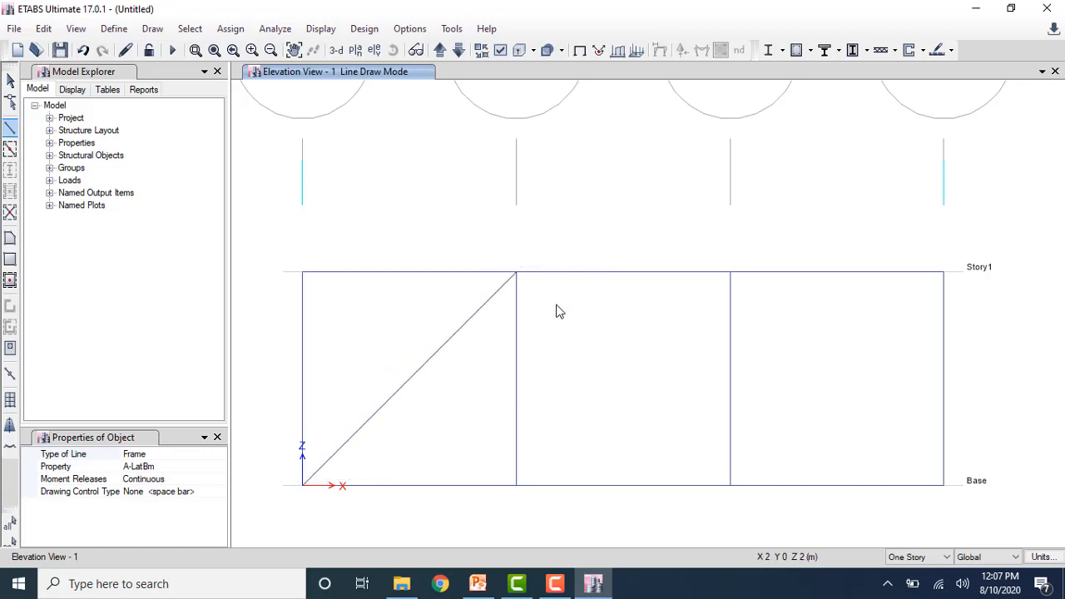
{"action": "left_click", "coordinate": [729, 485]}
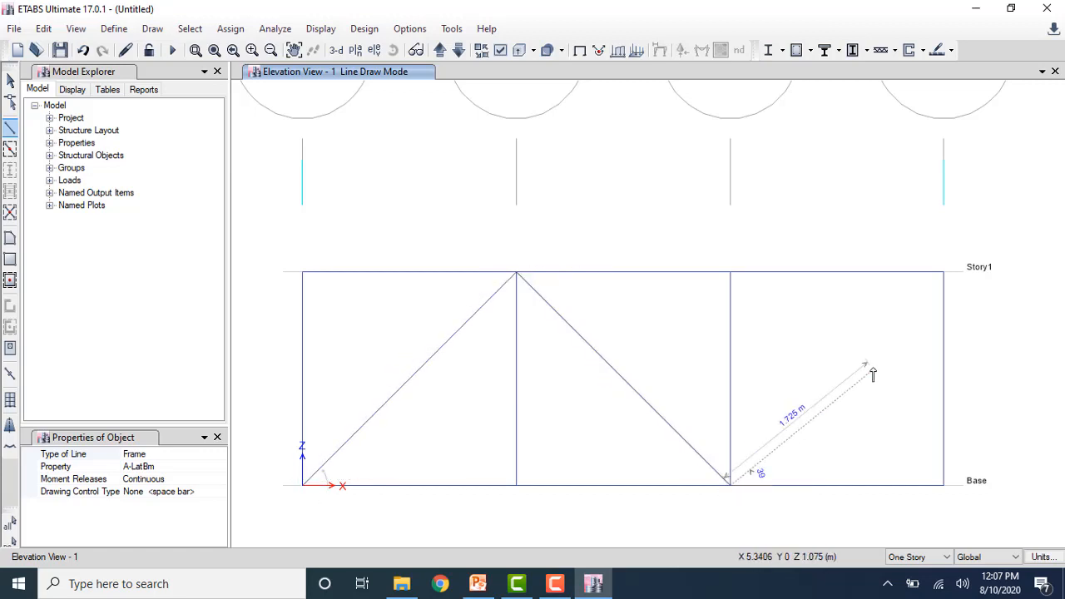
{"action": "left_click", "coordinate": [947, 273]}
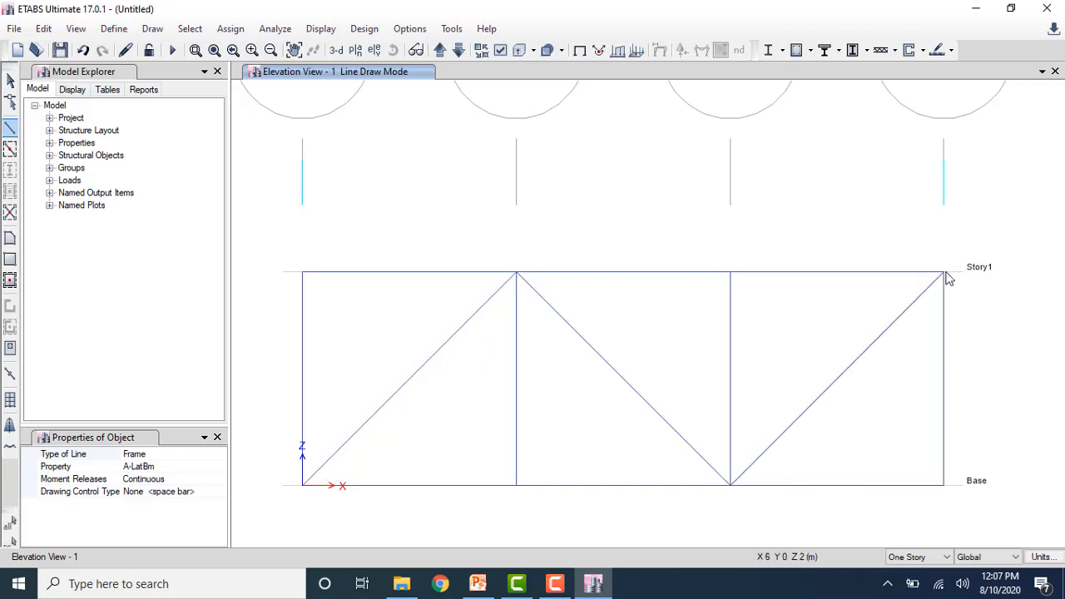
{"action": "key", "text": "Escape"}
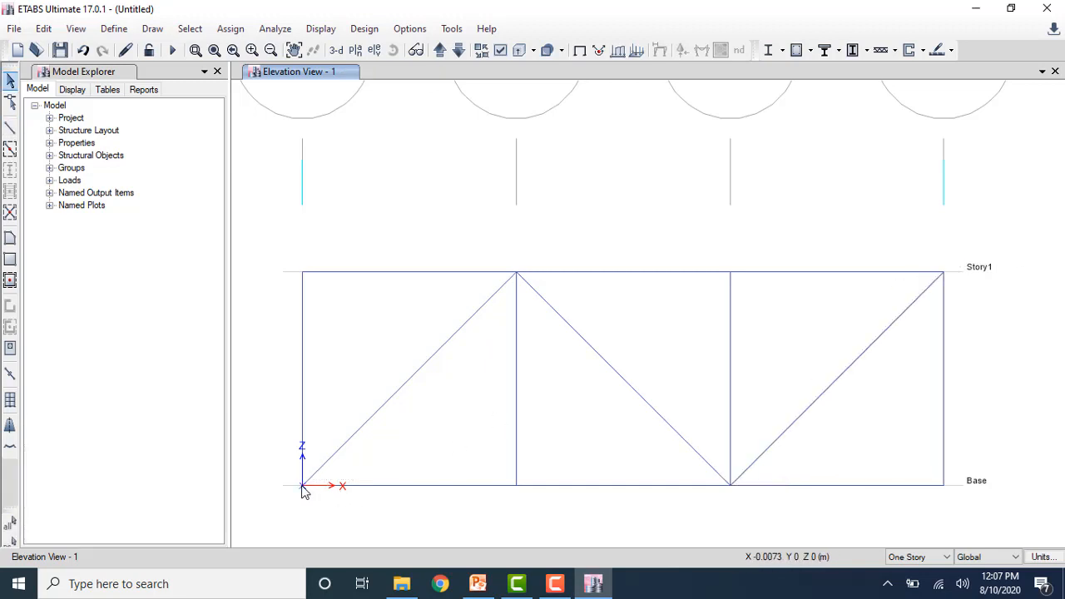
- Assign a roller restraint, fixing only Translation Z, to the leftmost base joint
{"action": "left_click", "coordinate": [230, 29]}
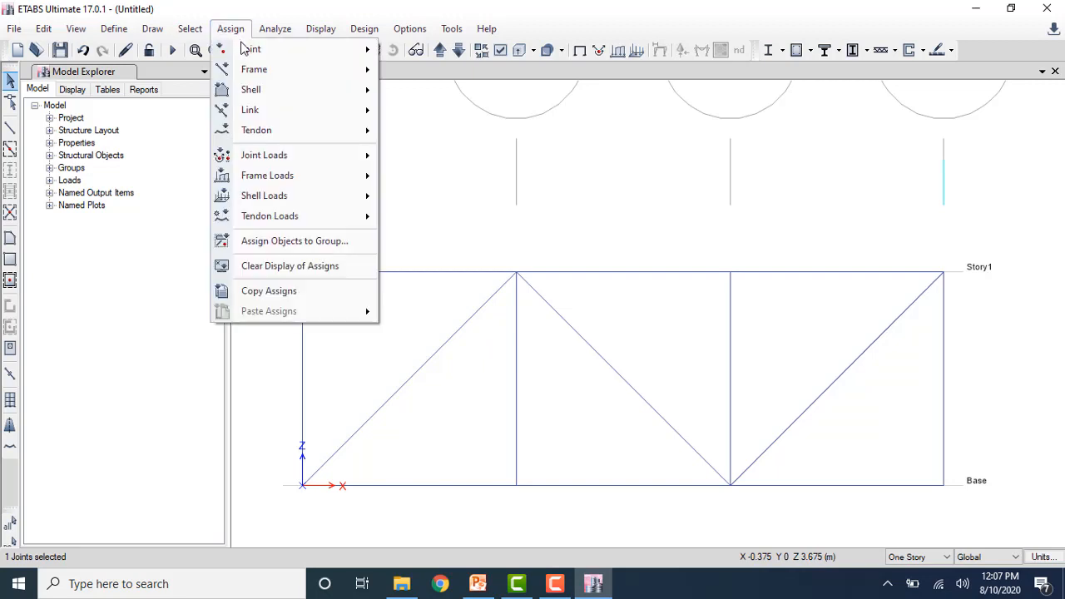
{"action": "mouse_move", "coordinate": [250, 50]}
{"action": "left_click", "coordinate": [432, 51]}
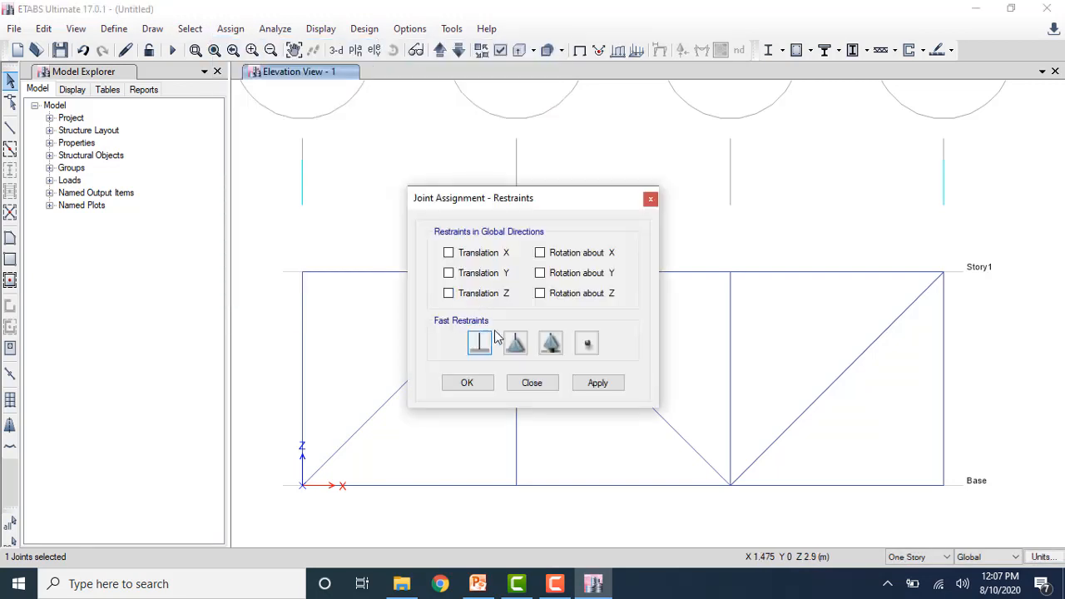
{"action": "left_click", "coordinate": [550, 343]}
{"action": "left_click", "coordinate": [467, 382]}
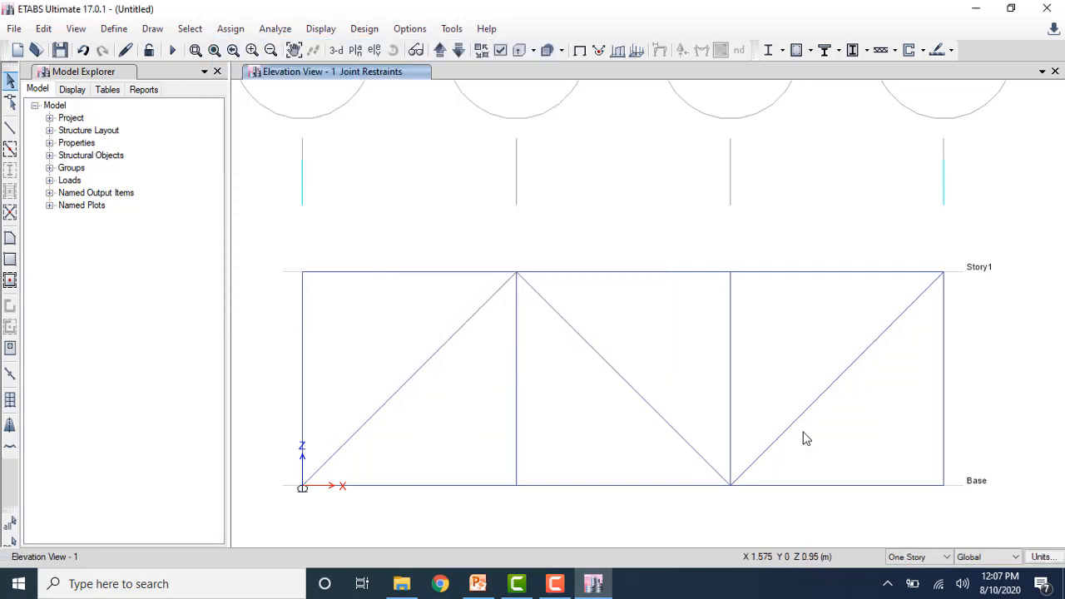
- Assign a pinned restraint to the rightmost base joint
{"action": "left_click", "coordinate": [943, 487]}
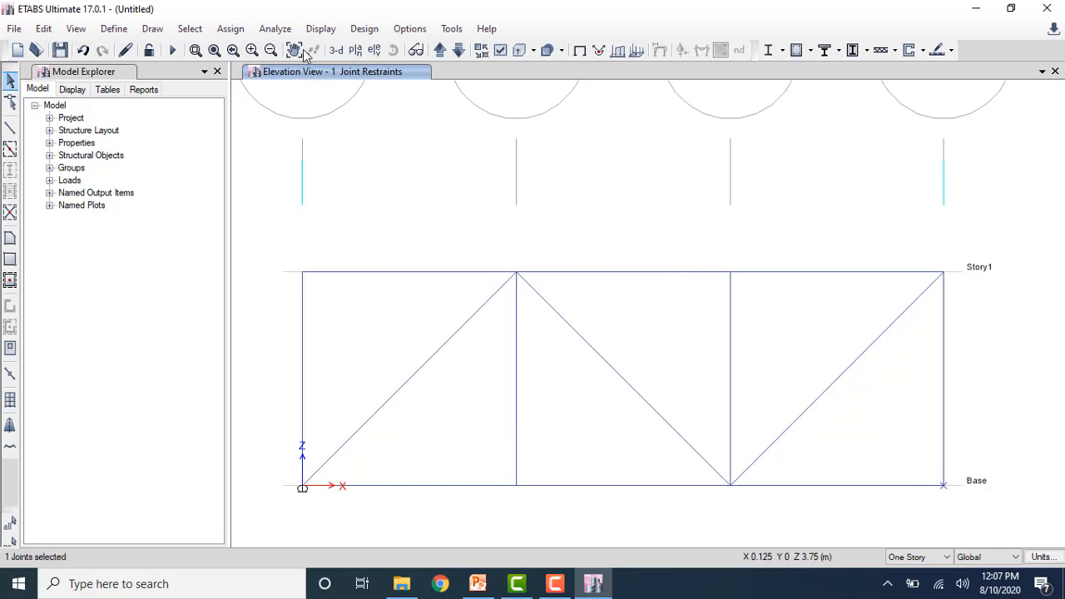
{"action": "left_click", "coordinate": [230, 28]}
{"action": "mouse_move", "coordinate": [250, 48]}
{"action": "left_click", "coordinate": [432, 51]}
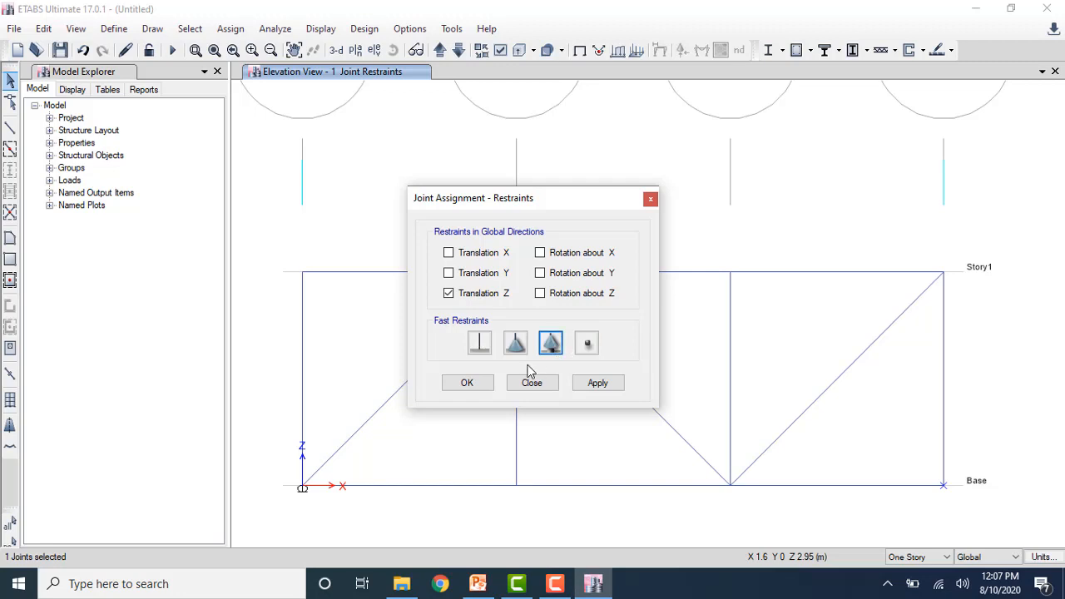
{"action": "left_click", "coordinate": [467, 383]}
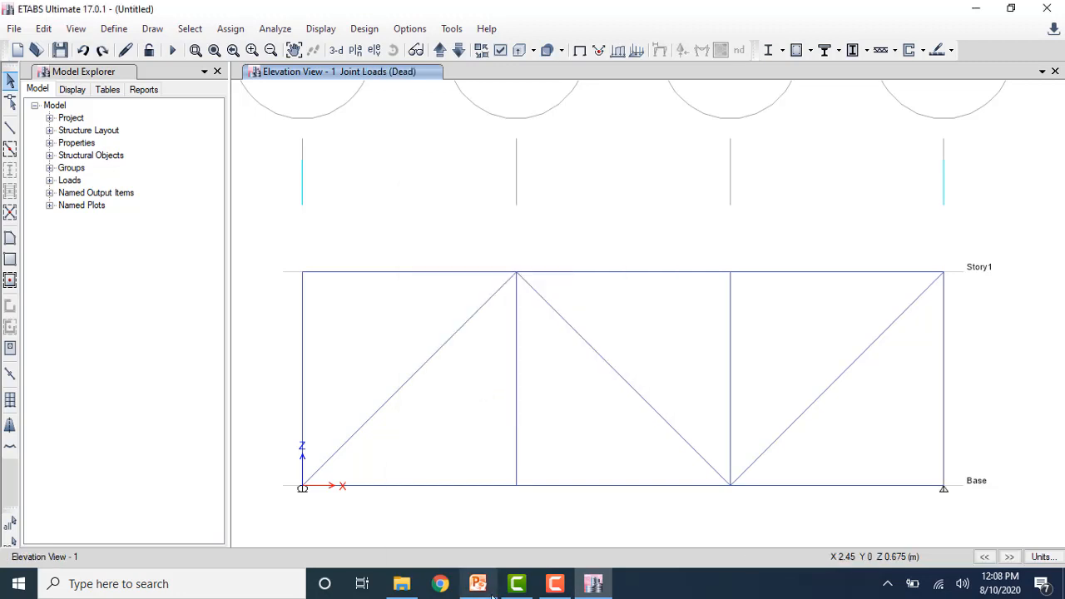
- Check the loads on the PowerPoint truss slide and assign a -20 kN global Z Dead force to the second base joint in ETABS
{"action": "mouse_move", "coordinate": [478, 583]}
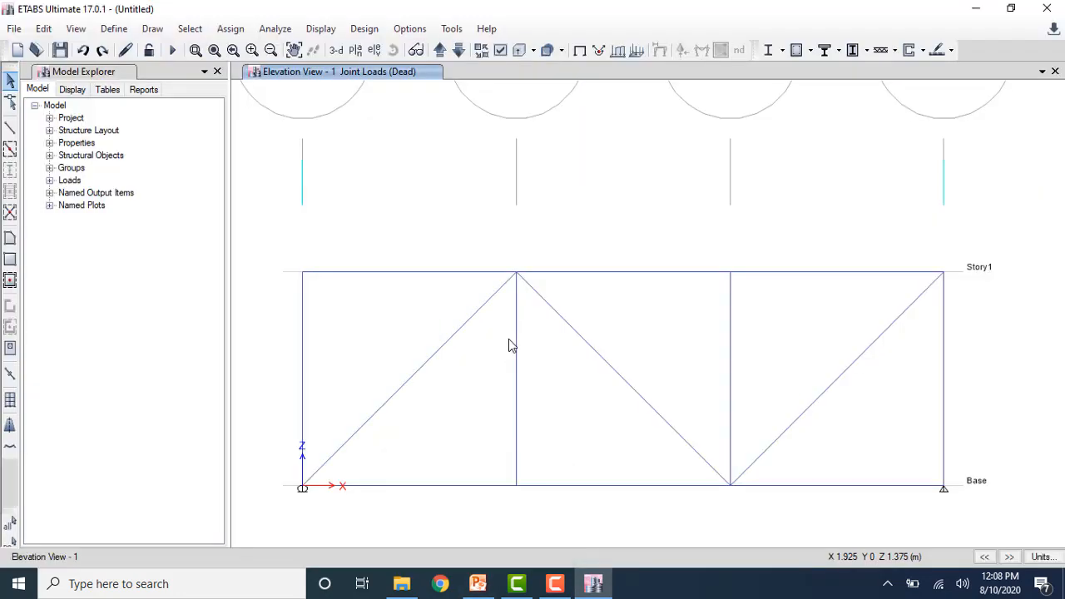
{"action": "left_click", "coordinate": [478, 583]}
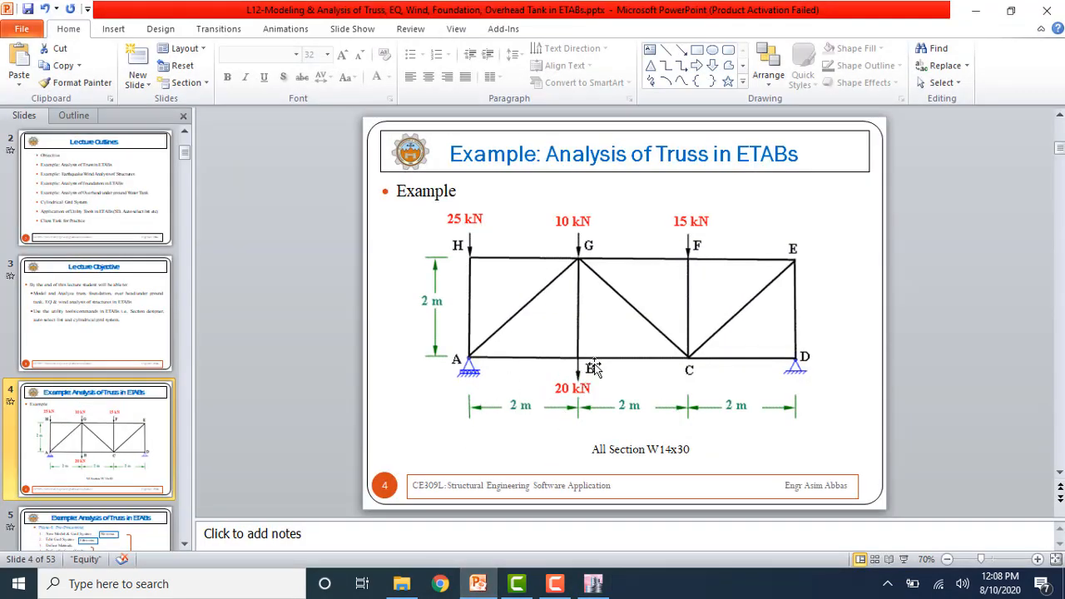
{"action": "left_click", "coordinate": [593, 583]}
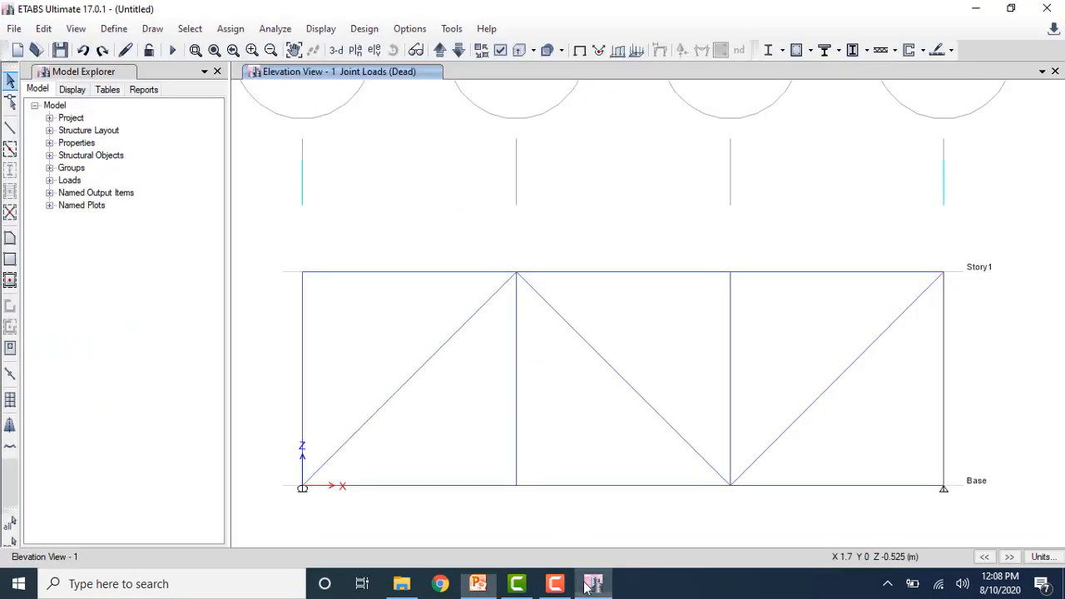
{"action": "left_click", "coordinate": [518, 488]}
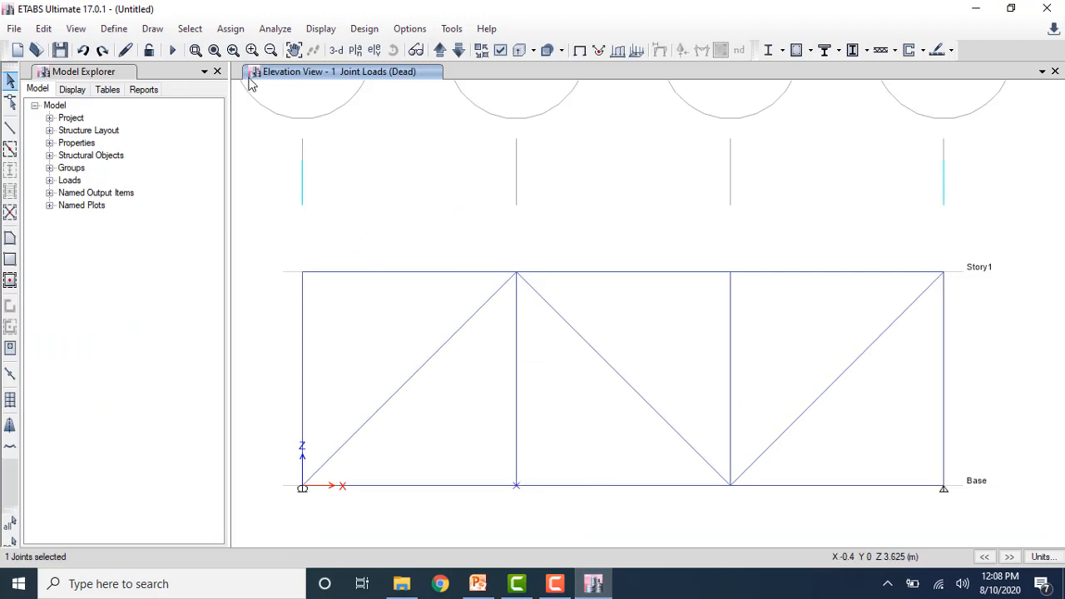
{"action": "left_click", "coordinate": [233, 30]}
{"action": "mouse_move", "coordinate": [308, 155]}
{"action": "left_click", "coordinate": [402, 160]}
{"action": "left_click", "coordinate": [481, 247]}
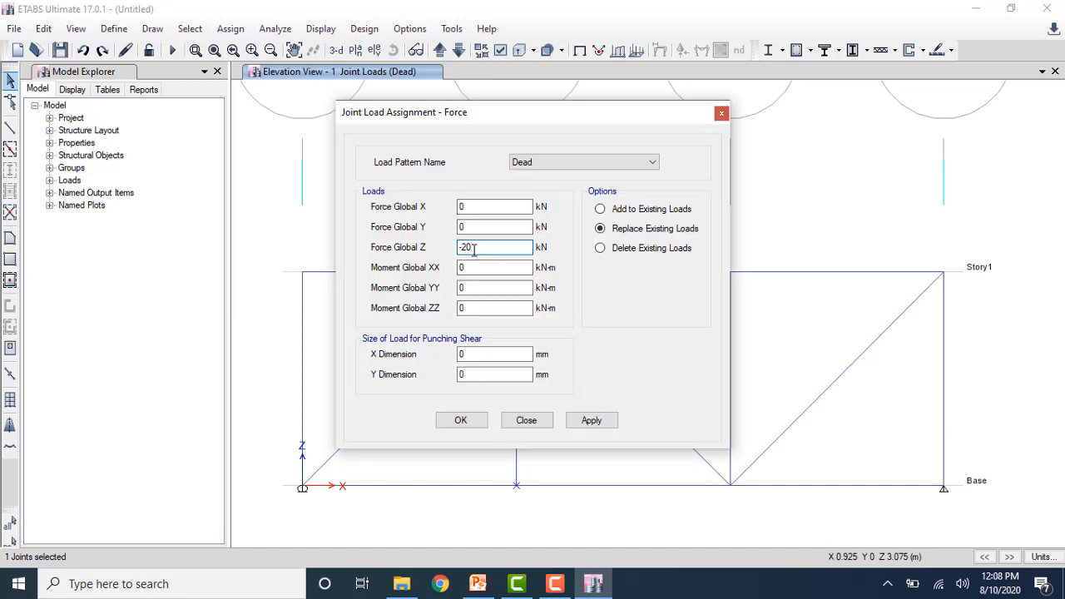
{"action": "left_click", "coordinate": [460, 420]}
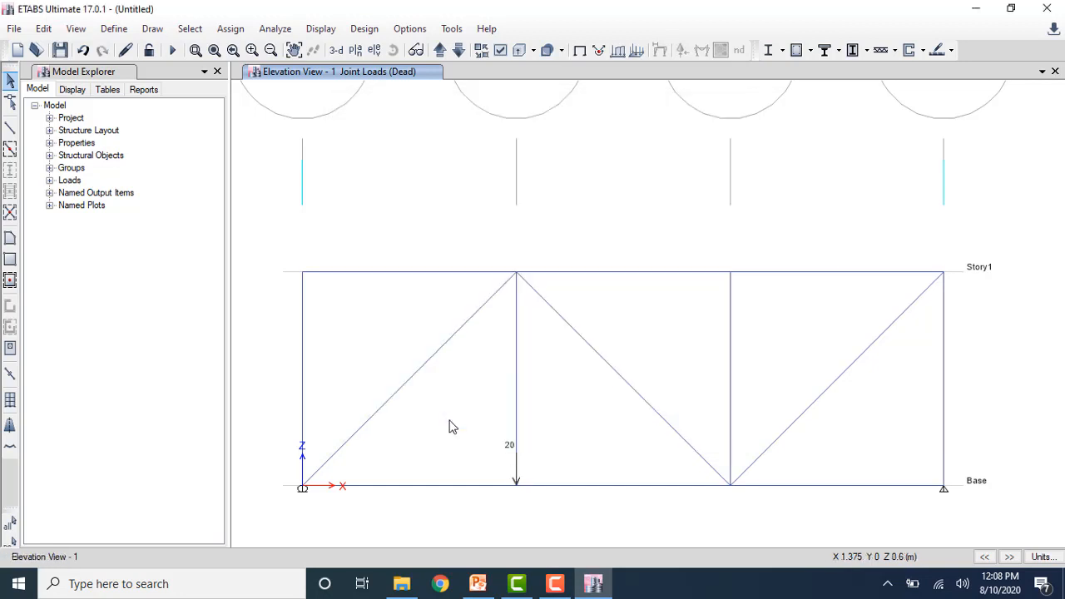
- Consult the PowerPoint truss slide again and assign a -25 kN global Z Dead force to the leftmost Story1 joint in ETABS
{"action": "left_click", "coordinate": [482, 584]}
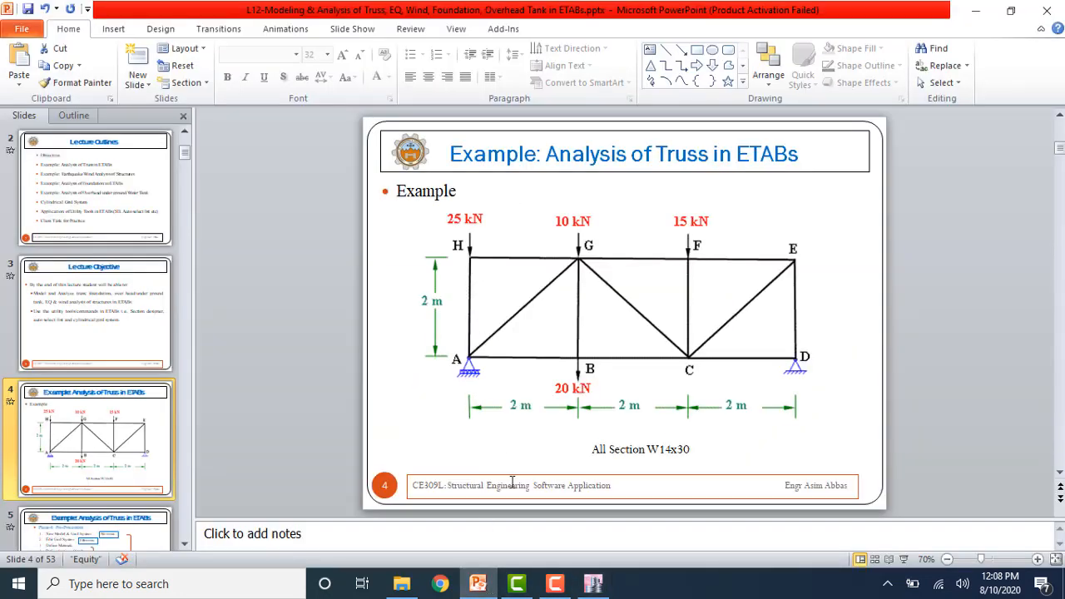
{"action": "left_click", "coordinate": [592, 583]}
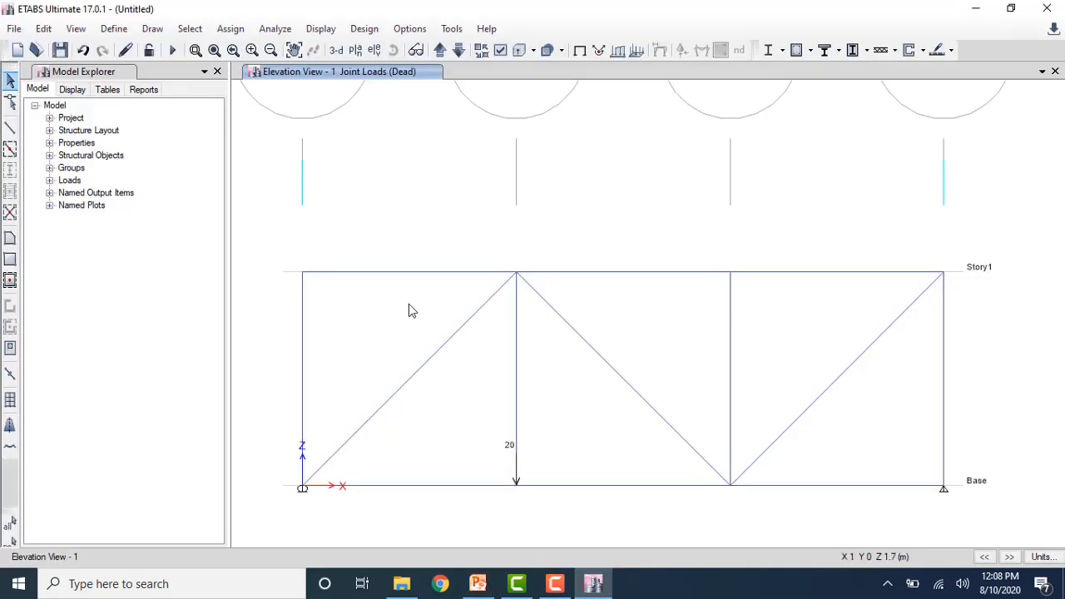
{"action": "left_click", "coordinate": [305, 281]}
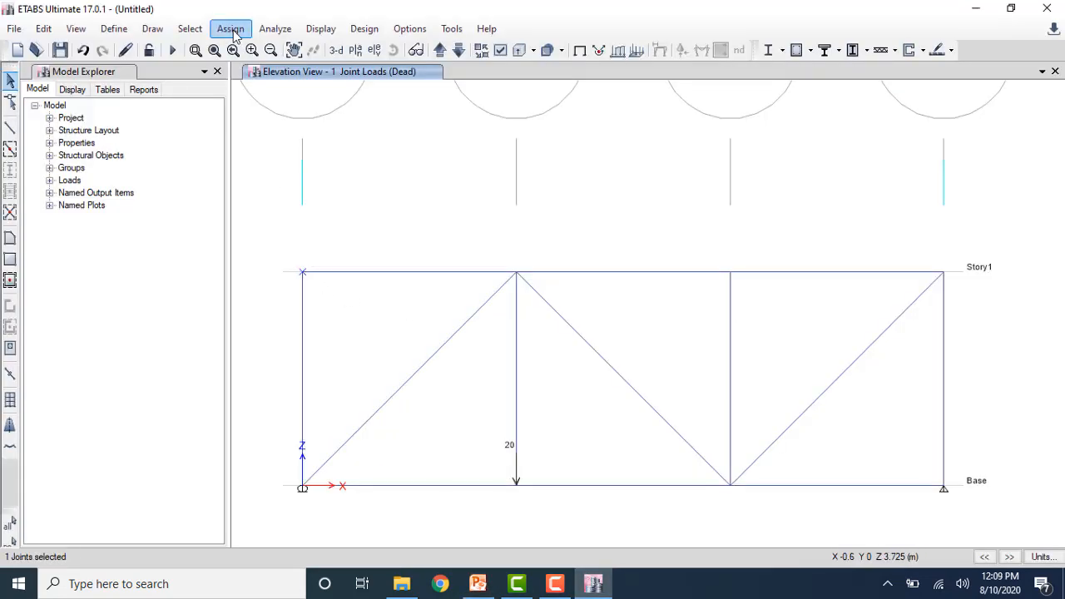
{"action": "left_click", "coordinate": [232, 30]}
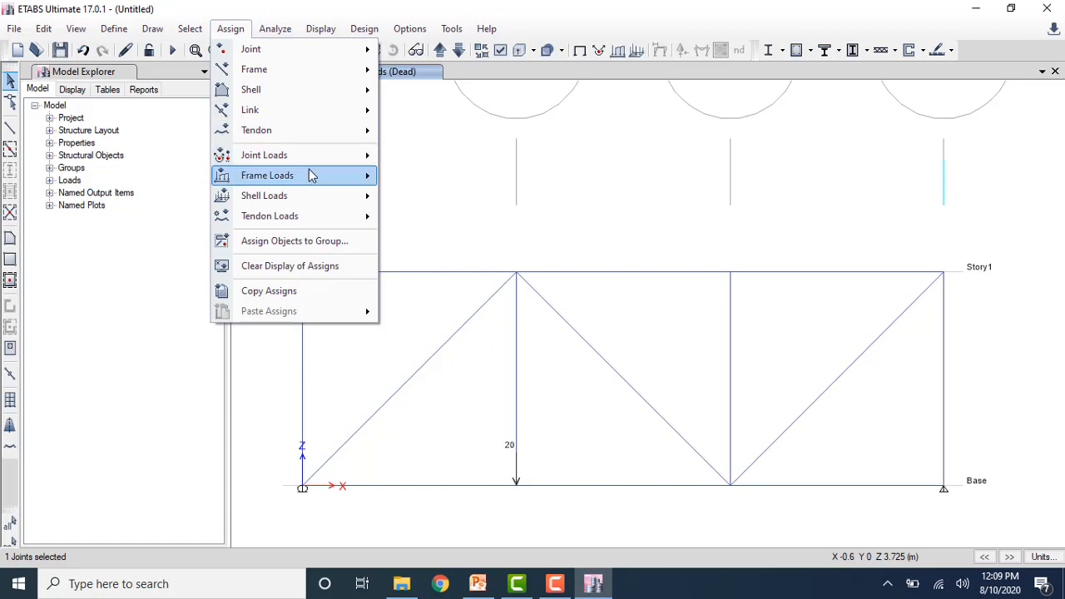
{"action": "mouse_move", "coordinate": [329, 163]}
{"action": "left_click", "coordinate": [424, 156]}
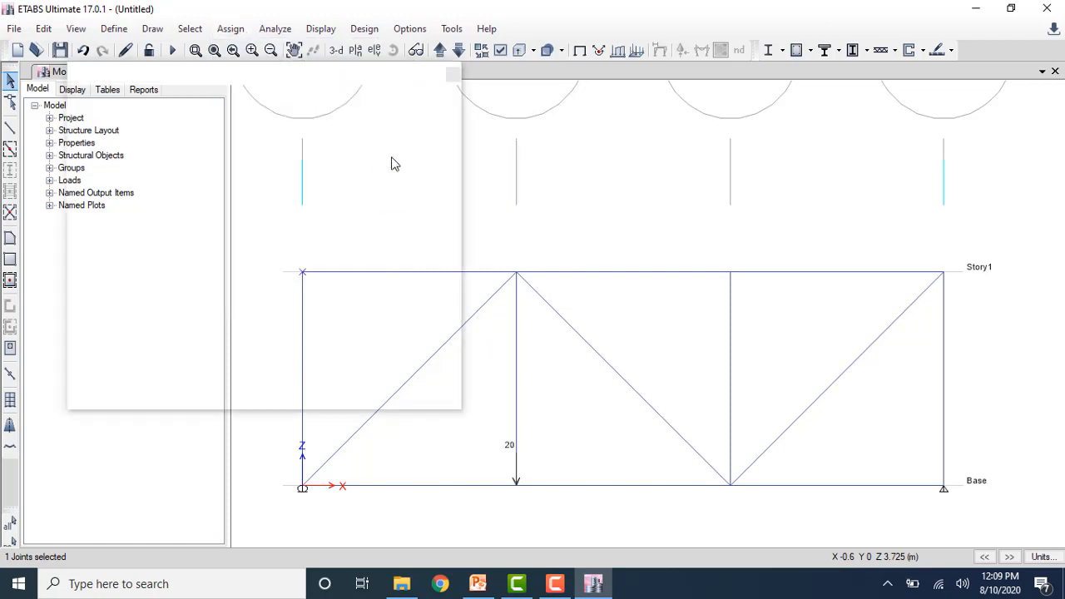
{"action": "left_click", "coordinate": [483, 250]}
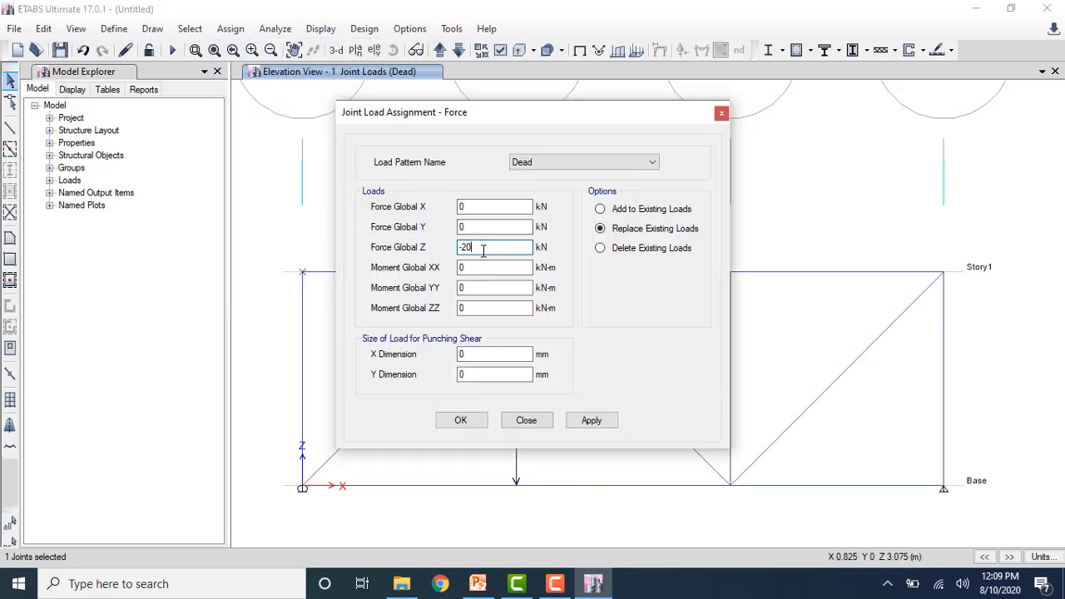
{"action": "type", "text": "5"}
{"action": "left_click", "coordinate": [469, 423]}
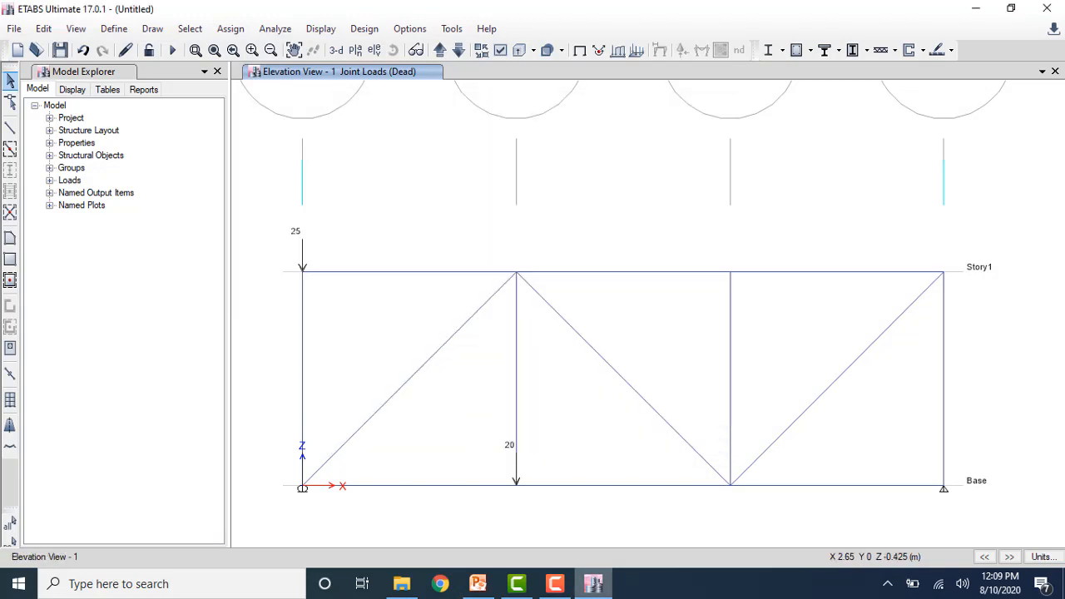
- Check the PowerPoint truss slide and assign a -10 kN global Z Dead force to the second Story1 joint in ETABS
{"action": "left_click", "coordinate": [478, 584]}
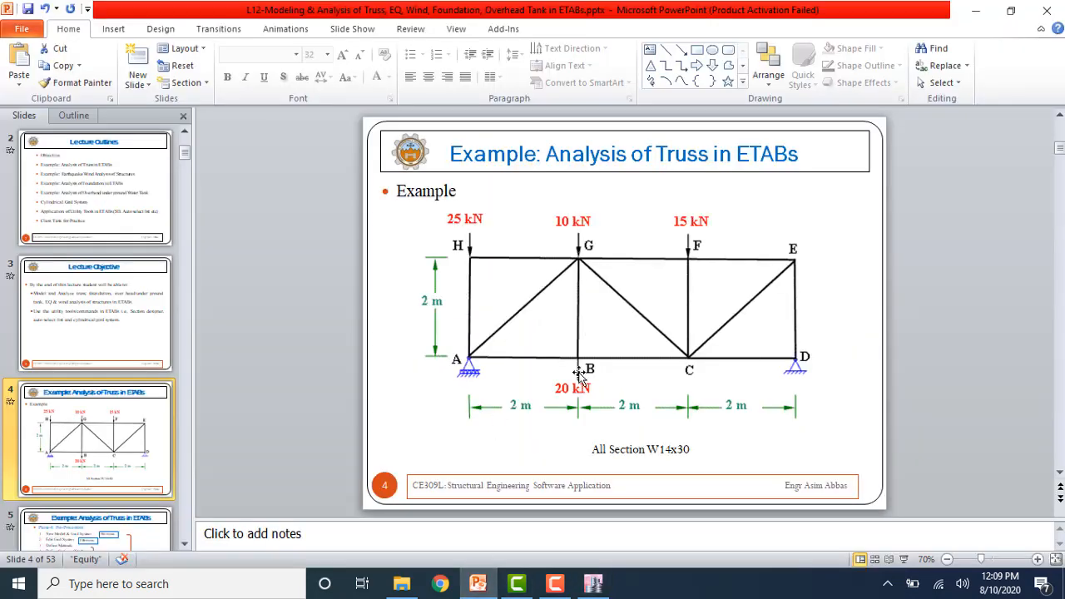
{"action": "left_click", "coordinate": [593, 584]}
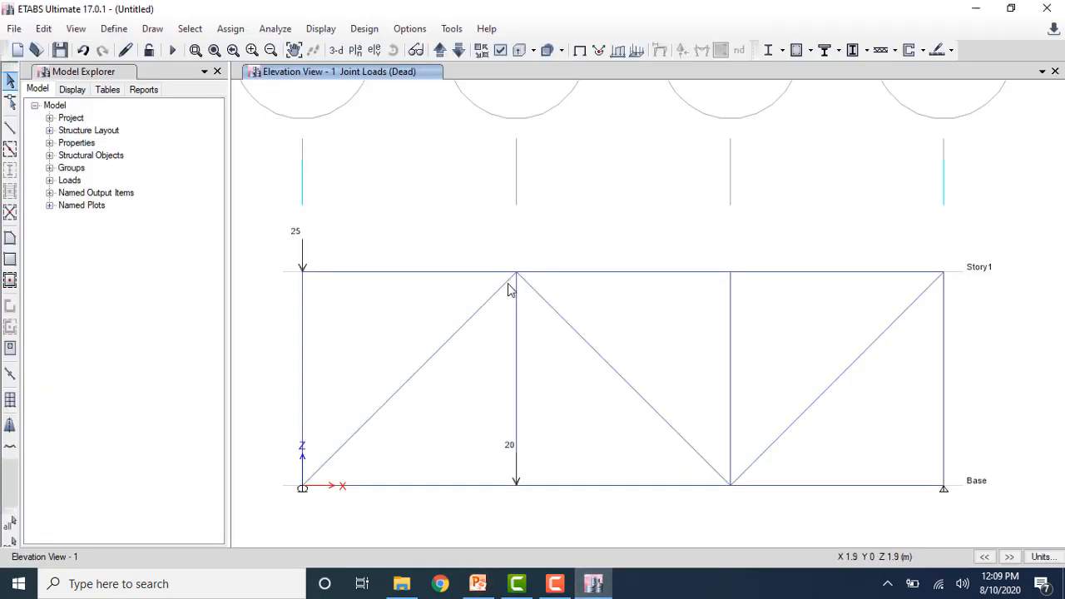
{"action": "left_click", "coordinate": [516, 279]}
{"action": "left_click", "coordinate": [231, 28]}
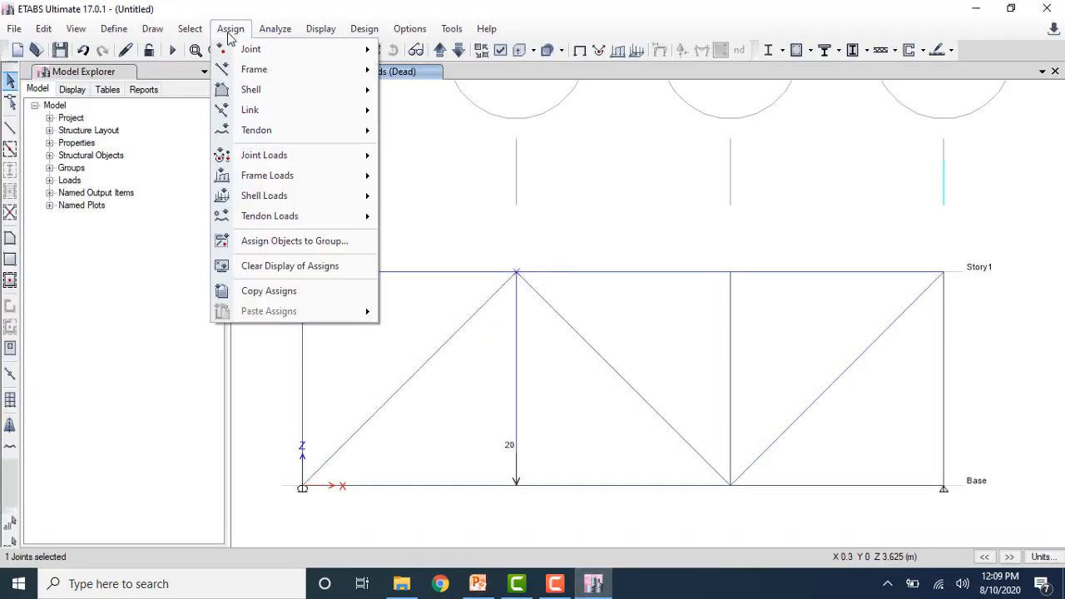
{"action": "mouse_move", "coordinate": [307, 157]}
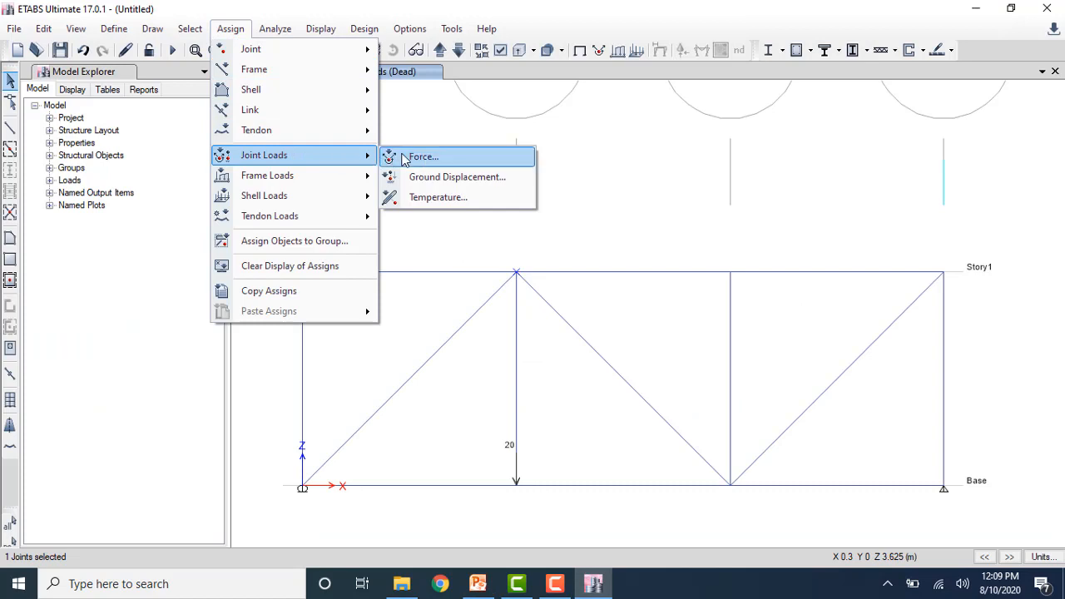
{"action": "left_click", "coordinate": [403, 157]}
{"action": "left_click", "coordinate": [482, 248]}
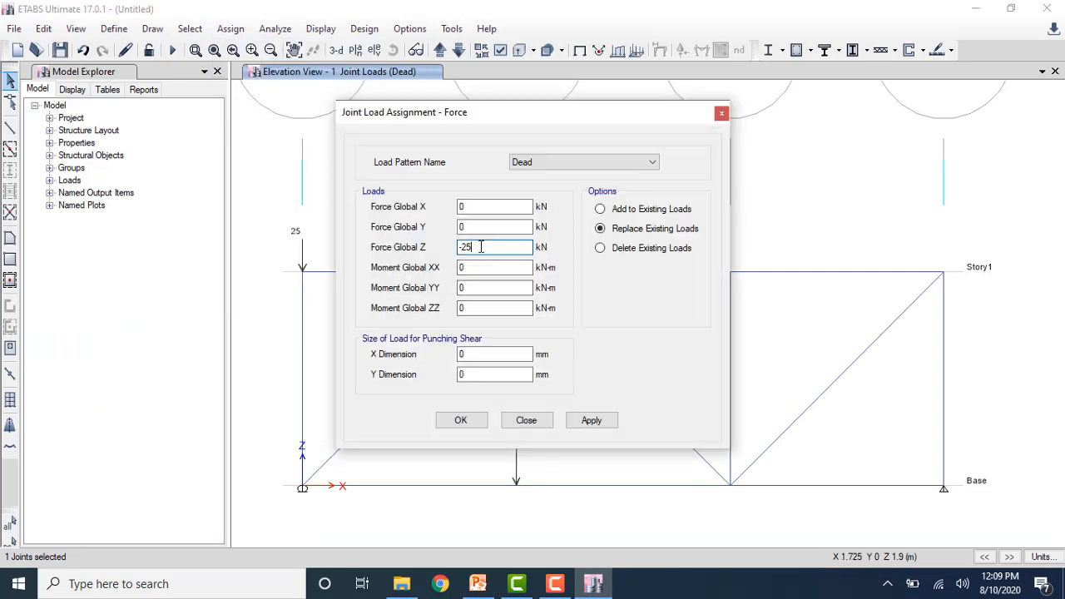
{"action": "type", "text": "-10"}
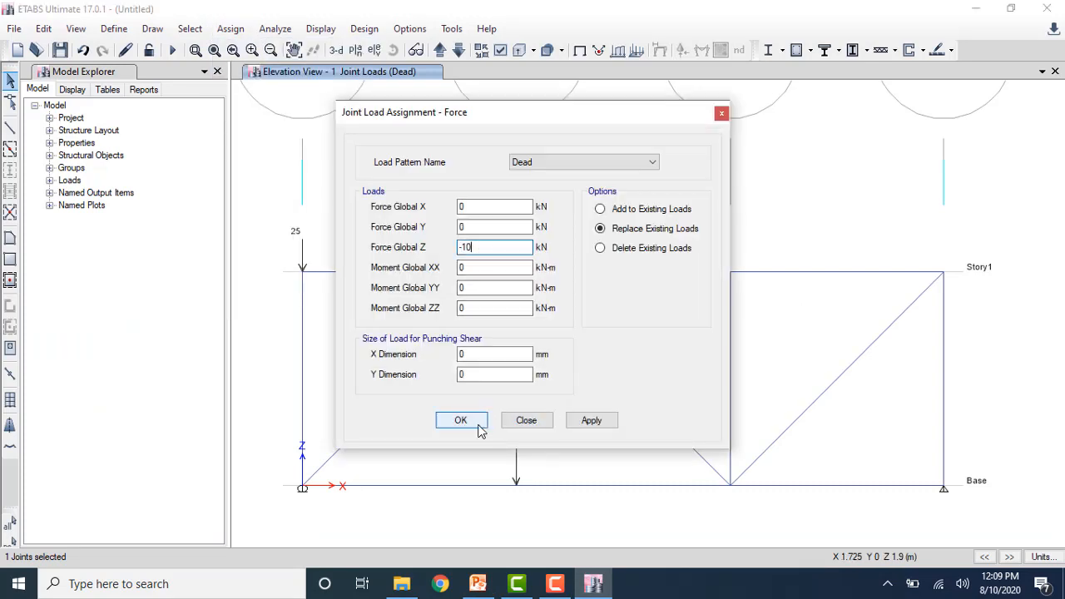
{"action": "left_click", "coordinate": [476, 426]}
- Check the PowerPoint truss slide again and assign a -15 kN global Z Dead force to the third Story1 joint in ETABS
{"action": "left_click", "coordinate": [732, 273]}
{"action": "left_click", "coordinate": [483, 585]}
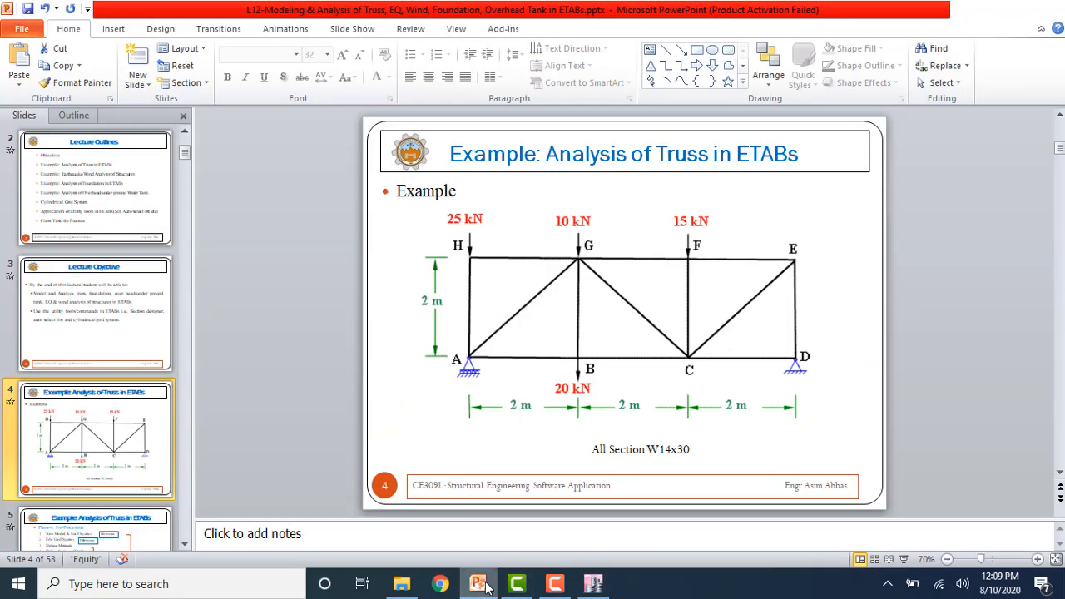
{"action": "left_click", "coordinate": [487, 585]}
{"action": "left_click", "coordinate": [229, 29]}
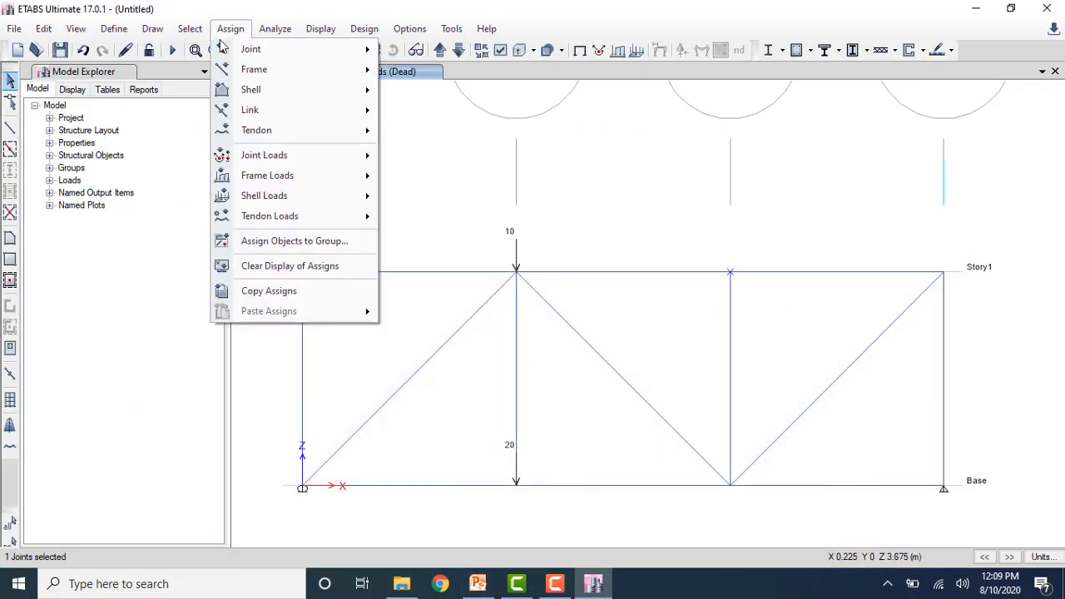
{"action": "mouse_move", "coordinate": [297, 155]}
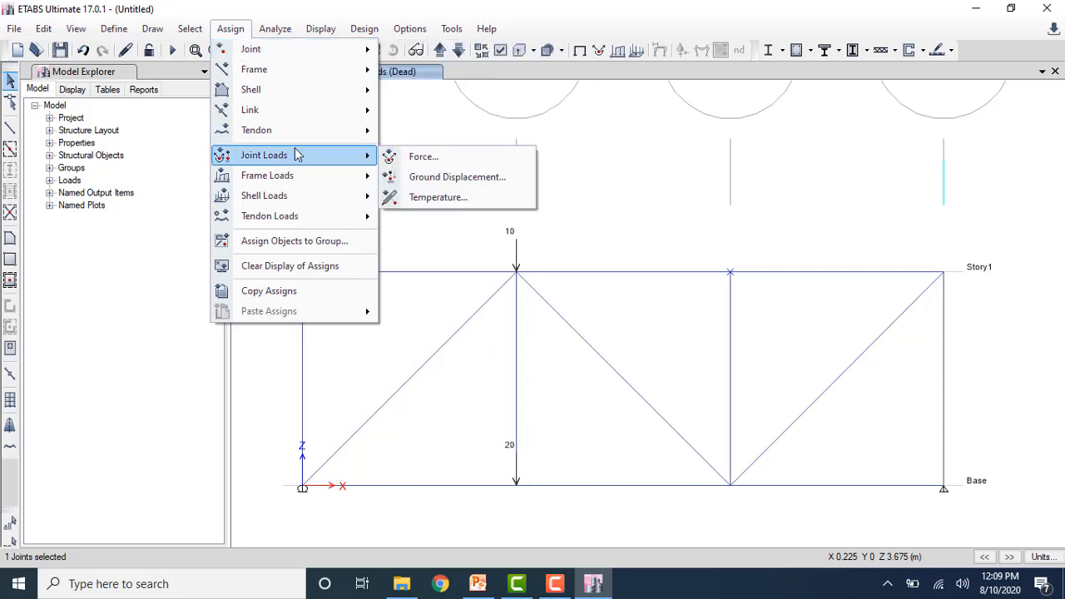
{"action": "left_click", "coordinate": [424, 157]}
{"action": "left_click", "coordinate": [480, 248]}
{"action": "key", "text": "BackSpace"}
{"action": "left_click", "coordinate": [477, 426]}
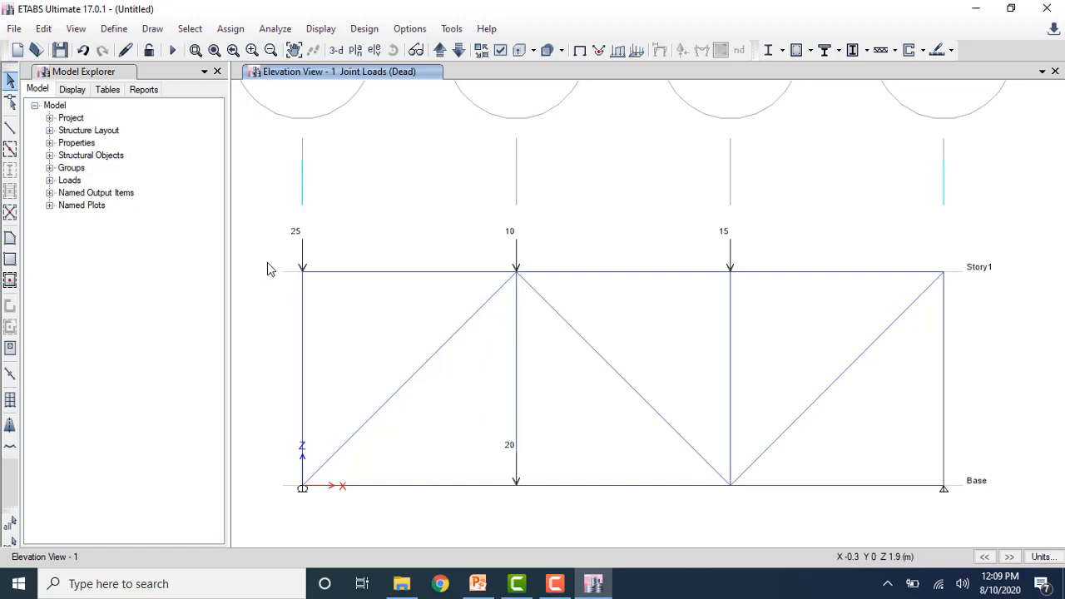
- Release Moment 22 (Minor) and Moment 33 (Major) at the start and end of all truss members
{"action": "left_click_drag", "start_coordinate": [262, 220], "coordinate": [989, 515]}
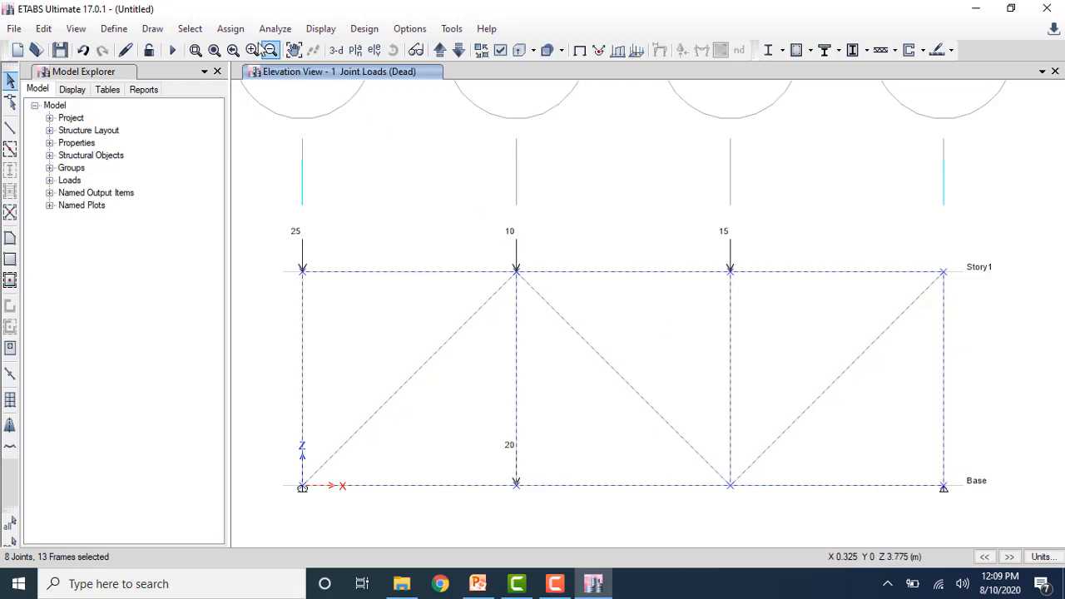
{"action": "left_click", "coordinate": [235, 32]}
{"action": "mouse_move", "coordinate": [350, 74]}
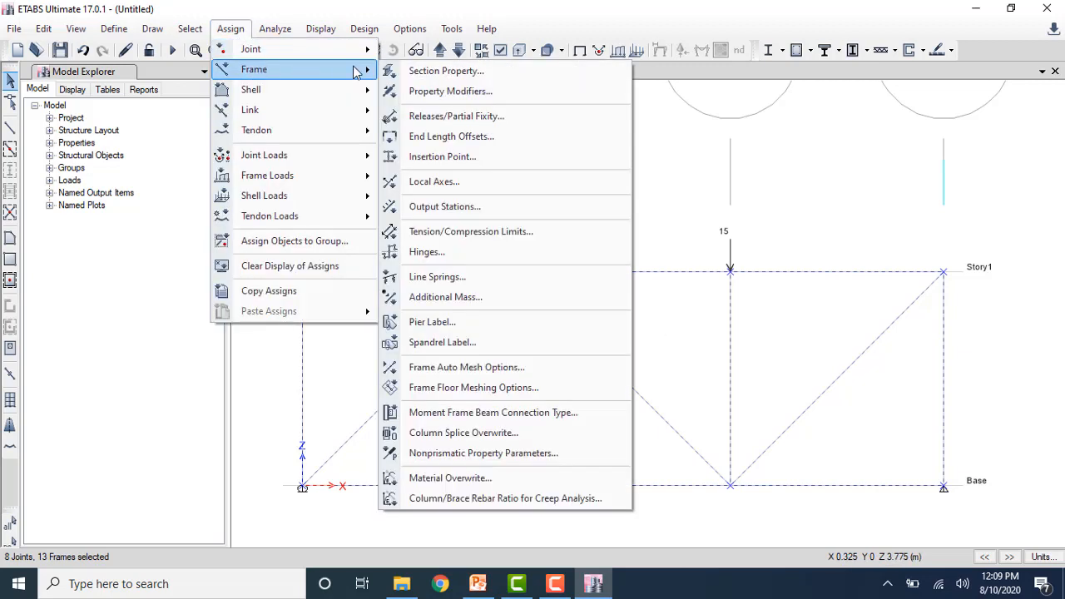
{"action": "left_click", "coordinate": [436, 125]}
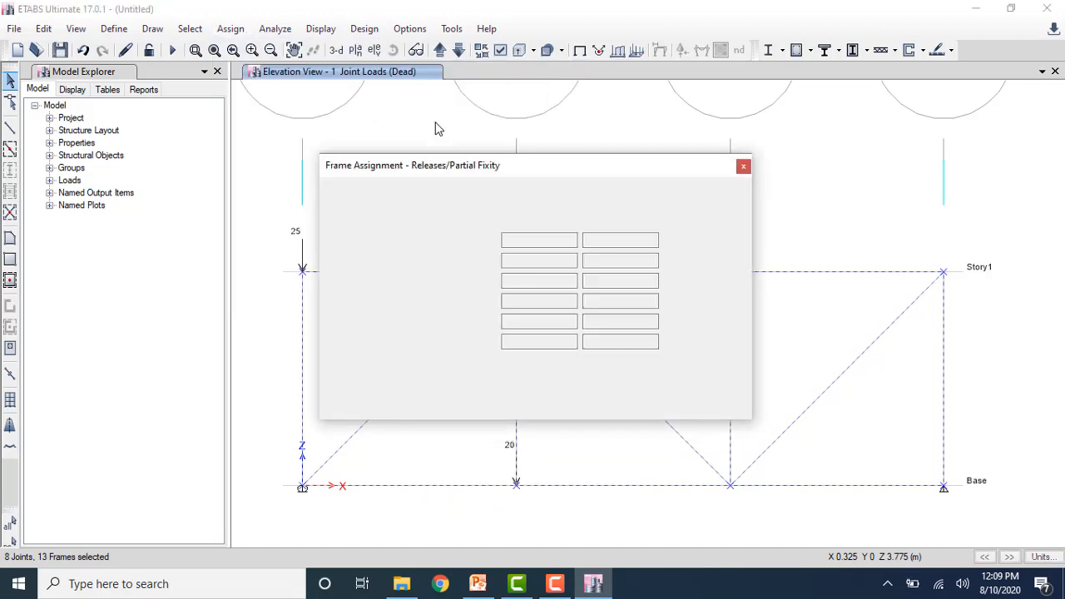
{"action": "left_click", "coordinate": [454, 322]}
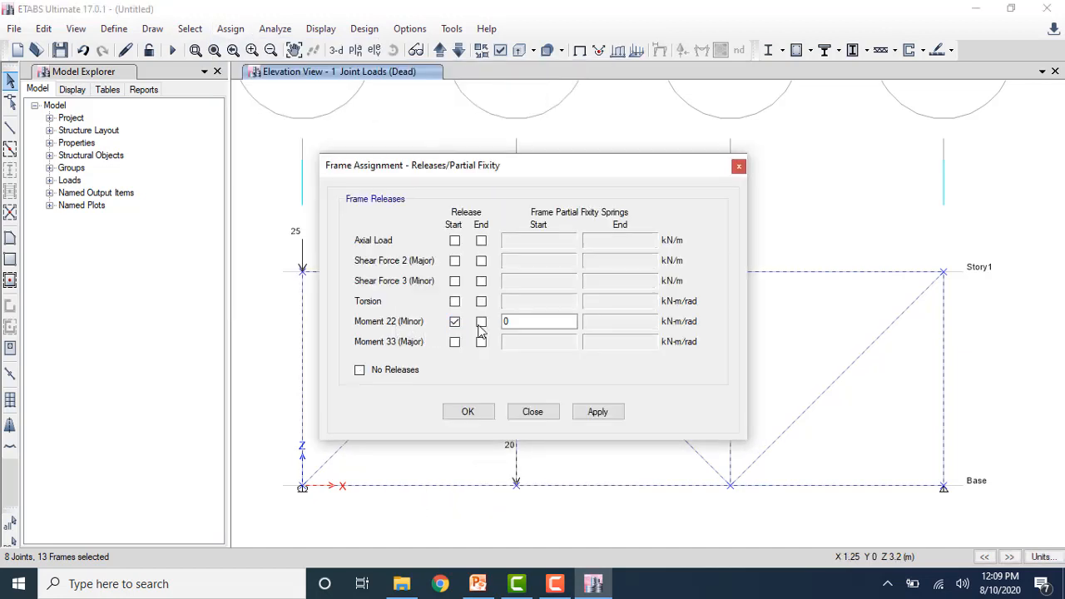
{"action": "left_click", "coordinate": [481, 321]}
{"action": "left_click", "coordinate": [481, 342]}
{"action": "left_click", "coordinate": [455, 342]}
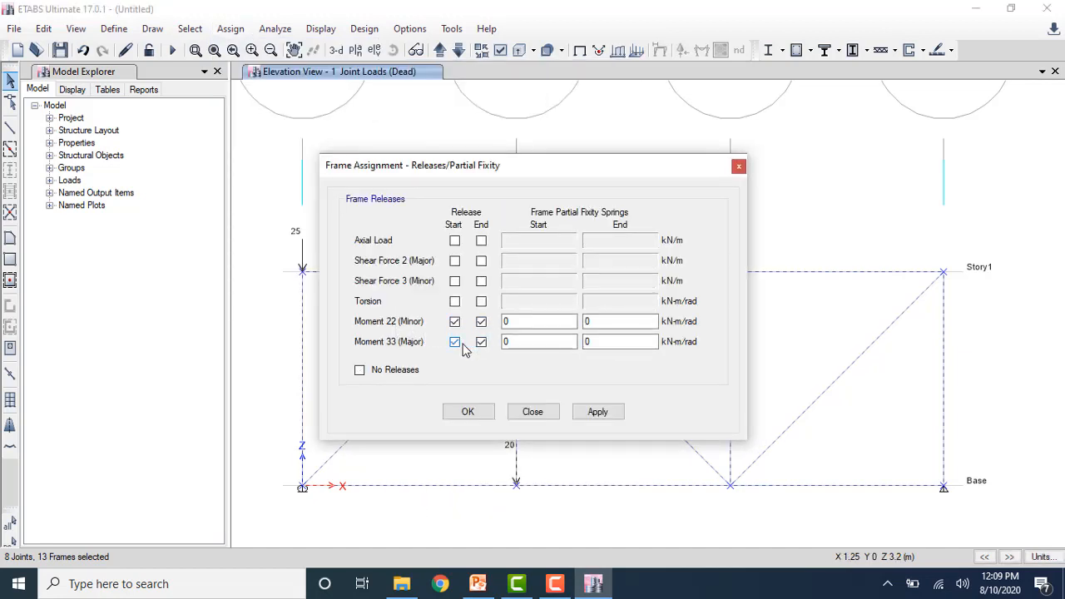
{"action": "left_click", "coordinate": [489, 411]}
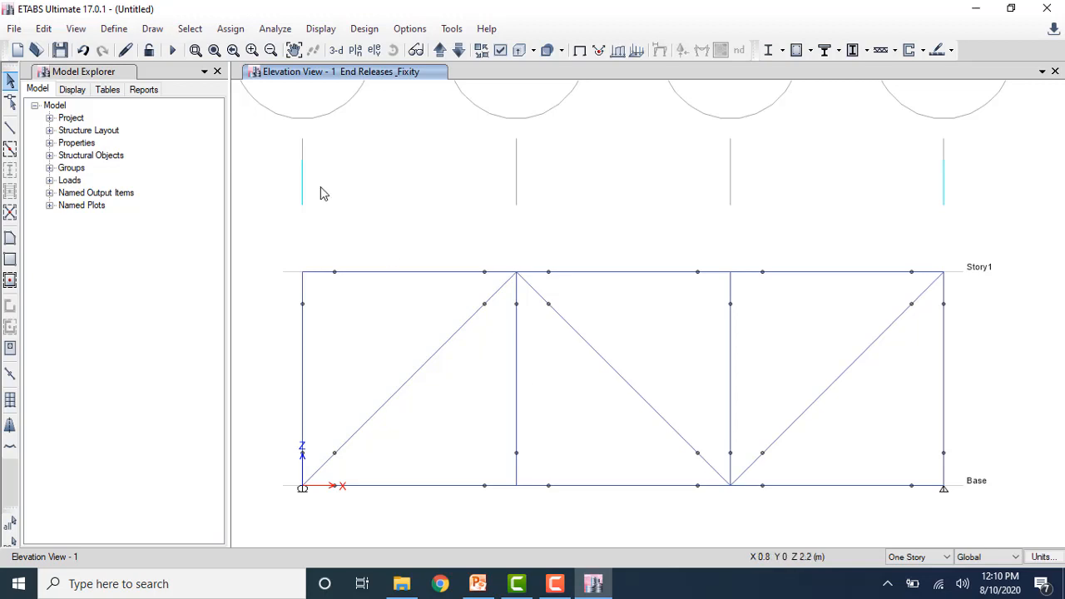
- Run the analysis, saving the model as truss 24 in the ETABs folder
{"action": "left_click", "coordinate": [172, 52]}
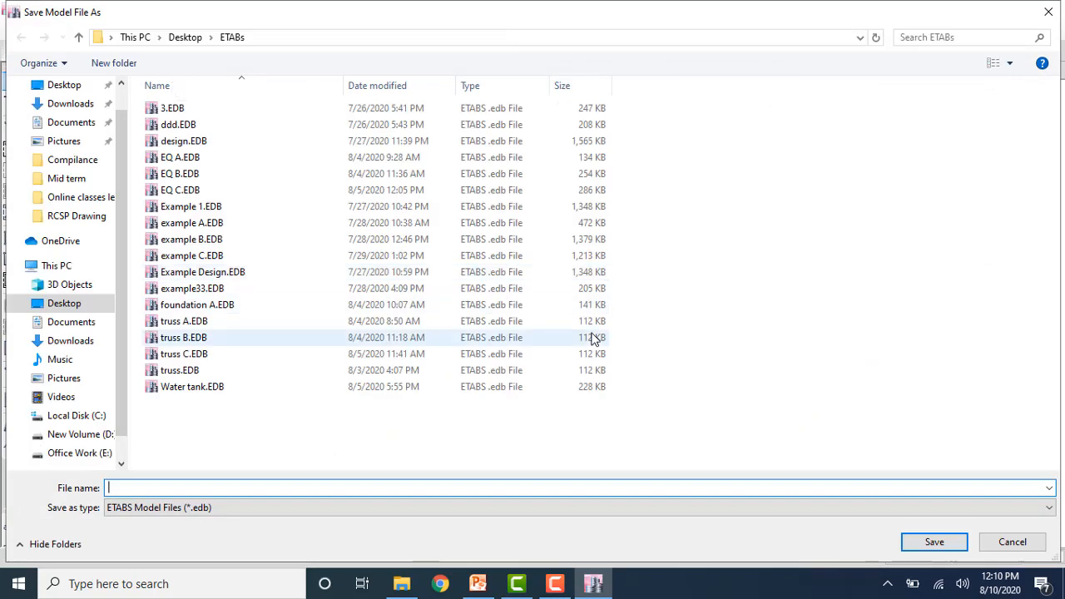
{"action": "type", "text": "truss"}
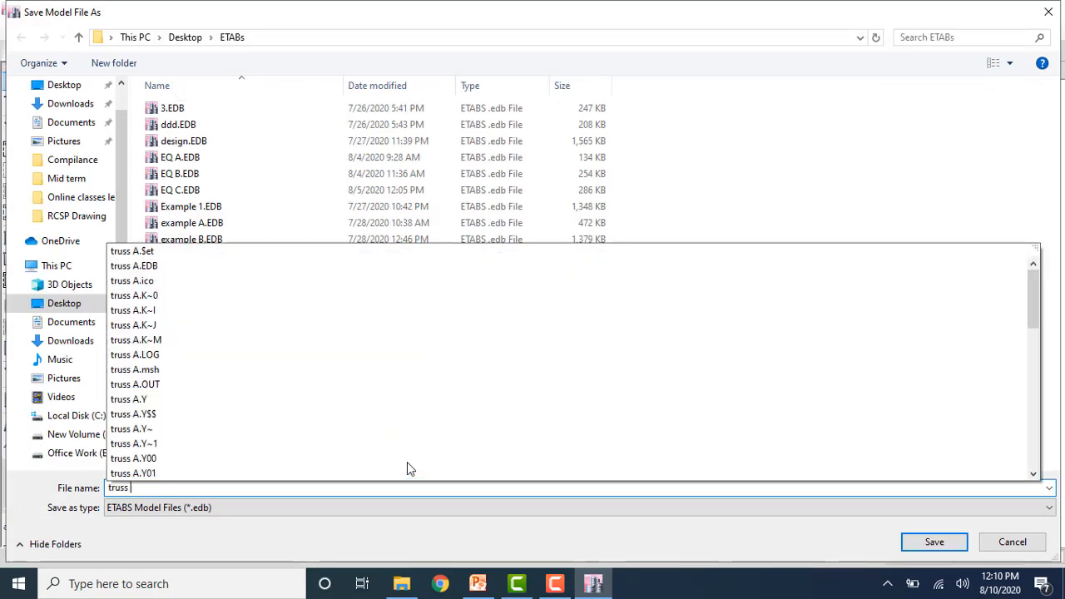
{"action": "type", "text": " 24"}
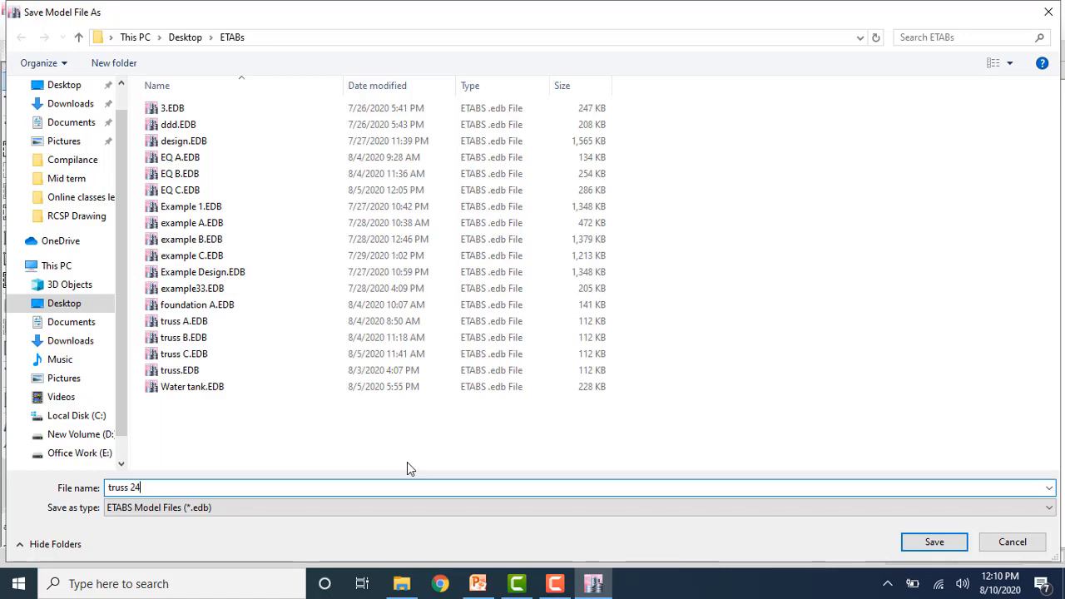
{"action": "left_click", "coordinate": [935, 542]}
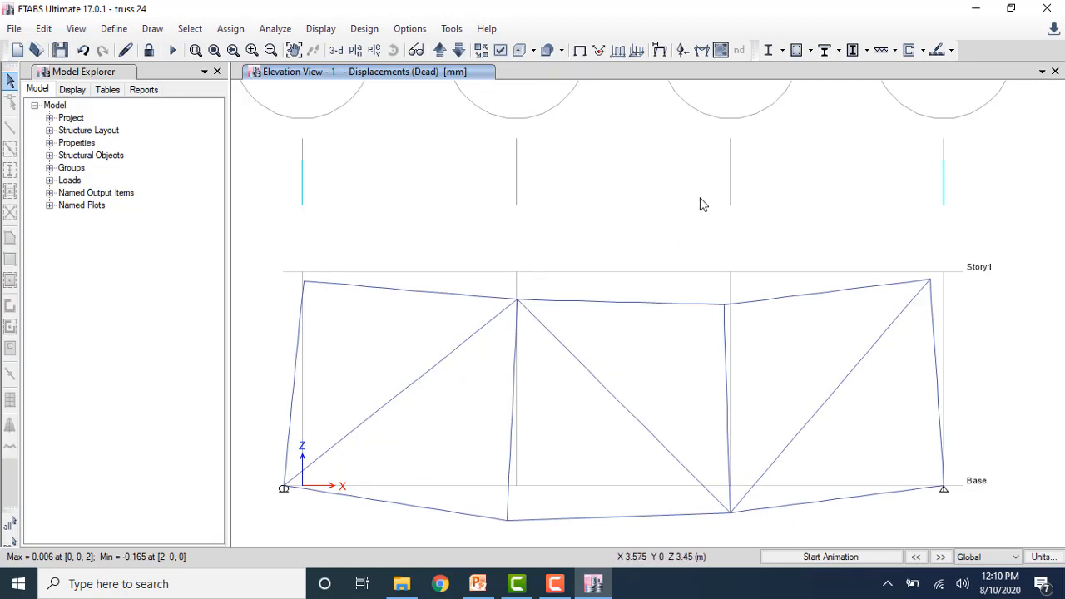
- Display the Fx, Fy and Fz support reactions for the Dead case as arrows
{"action": "left_click", "coordinate": [682, 50]}
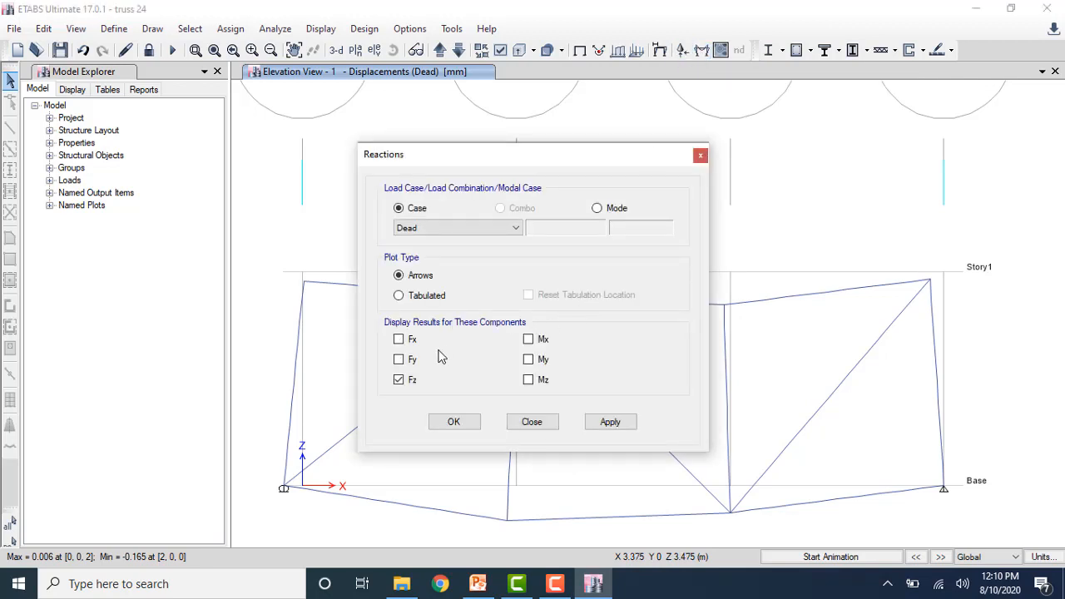
{"action": "left_click", "coordinate": [600, 423]}
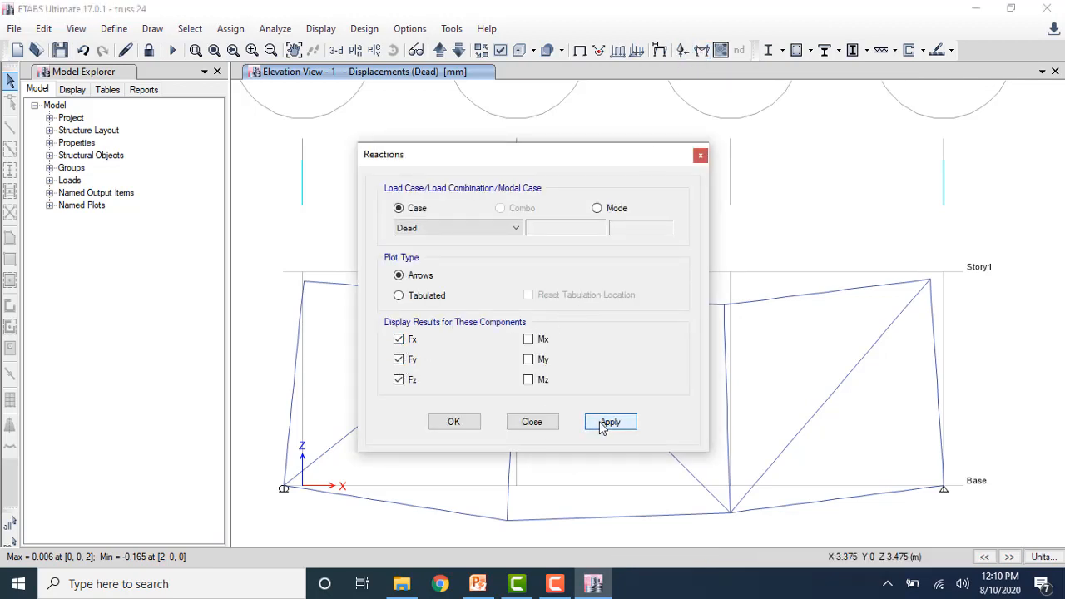
{"action": "left_click", "coordinate": [456, 423]}
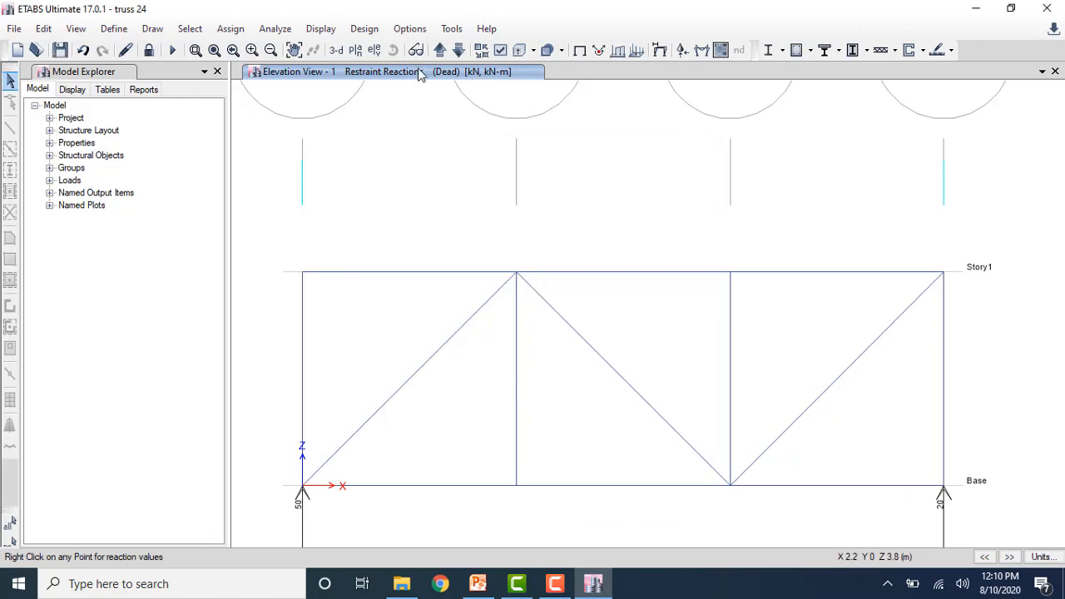
{"action": "left_click", "coordinate": [293, 50]}
{"action": "left_click_drag", "start_coordinate": [403, 238], "coordinate": [397, 191]}
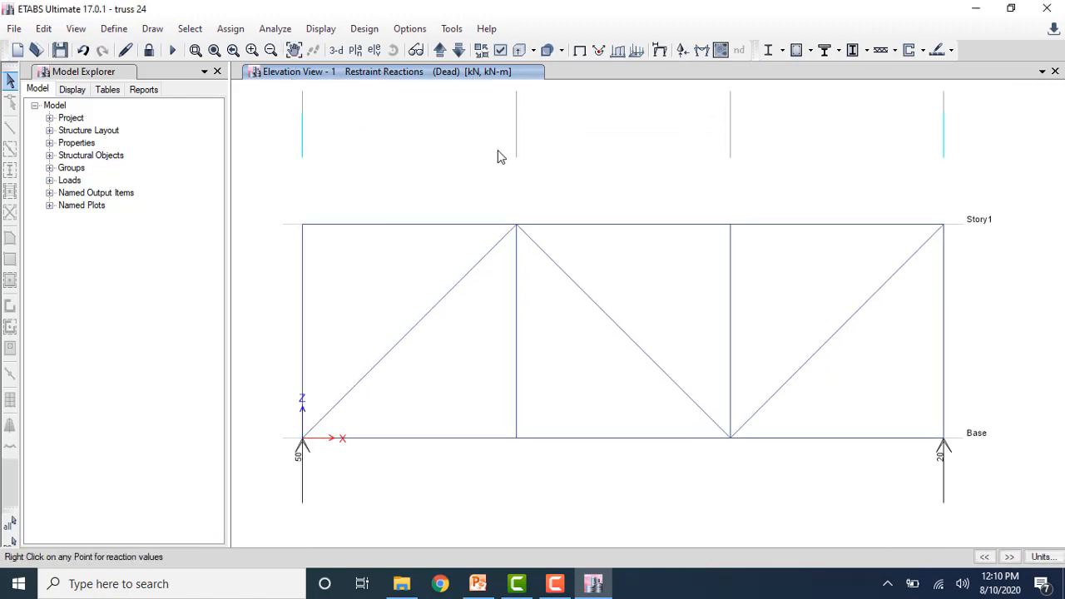
- Display the filled axial force diagram for the Dead case with values shown at controlling stations
{"action": "left_click", "coordinate": [703, 51]}
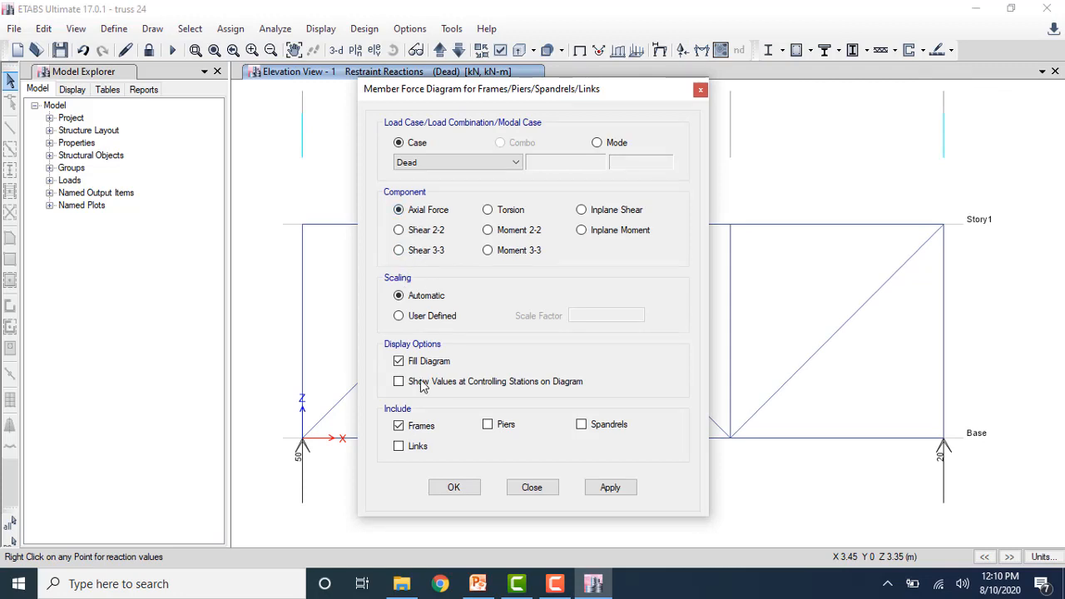
{"action": "left_click", "coordinate": [610, 488]}
{"action": "left_click", "coordinate": [454, 488]}
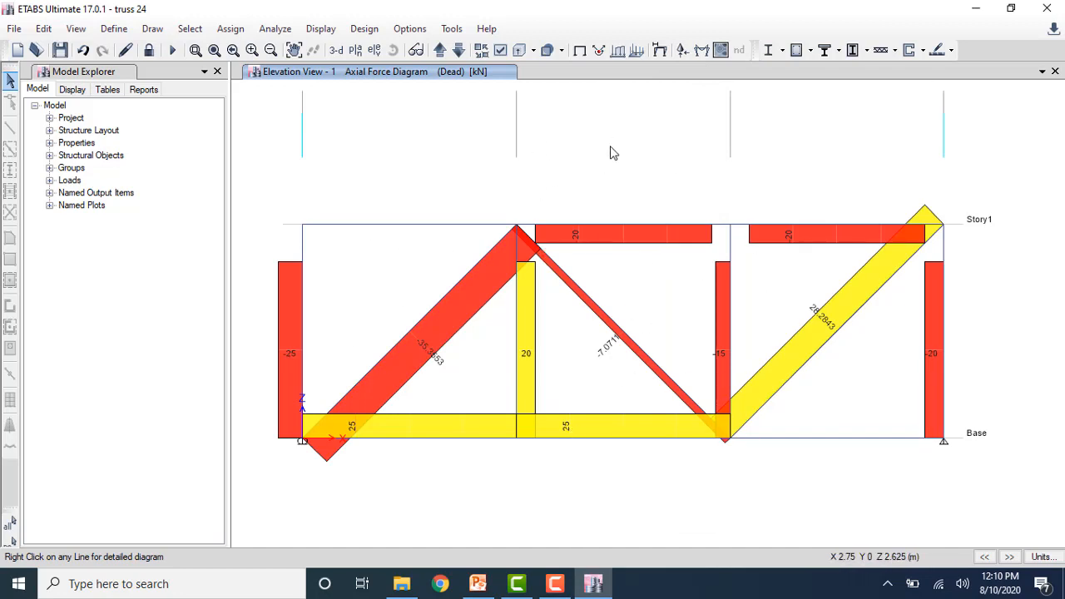
- Display the Moment 3-3 diagram for the Dead case to check the bending in the truss members
{"action": "left_click", "coordinate": [705, 53]}
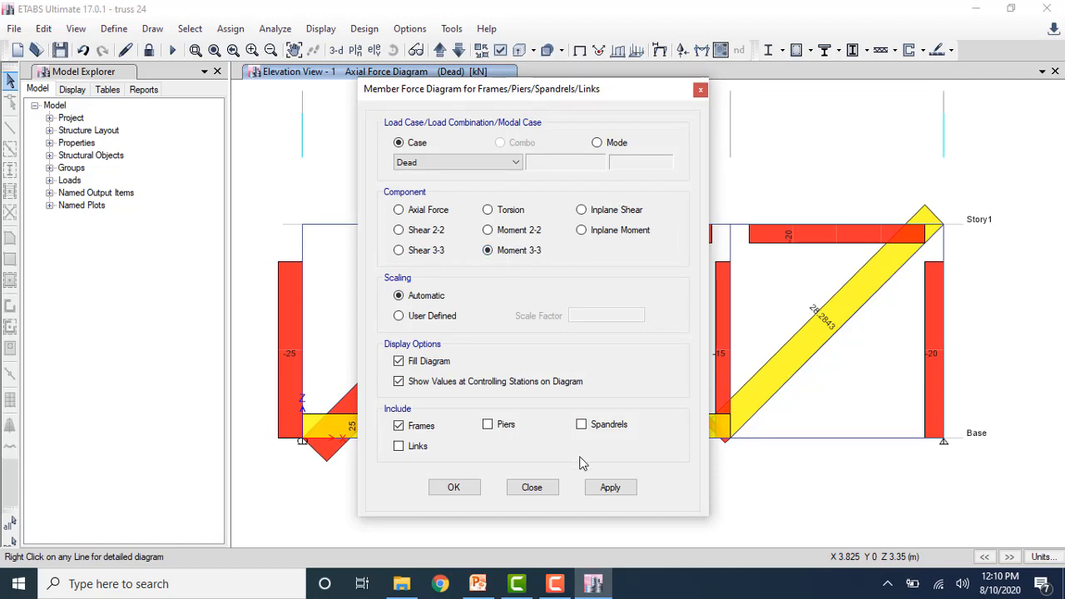
{"action": "left_click", "coordinate": [608, 487]}
{"action": "left_click", "coordinate": [454, 487]}
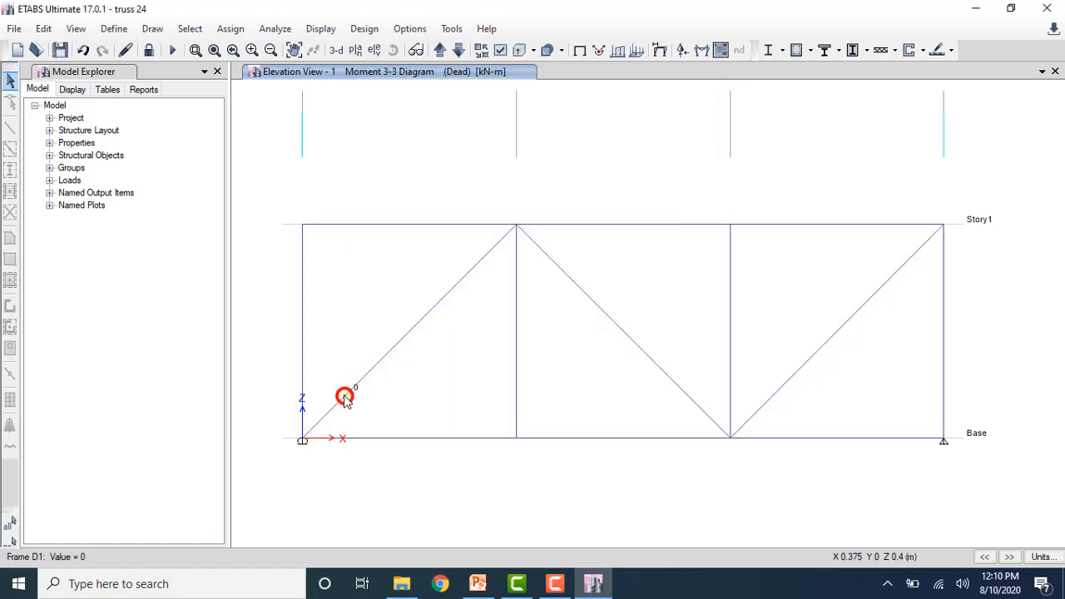
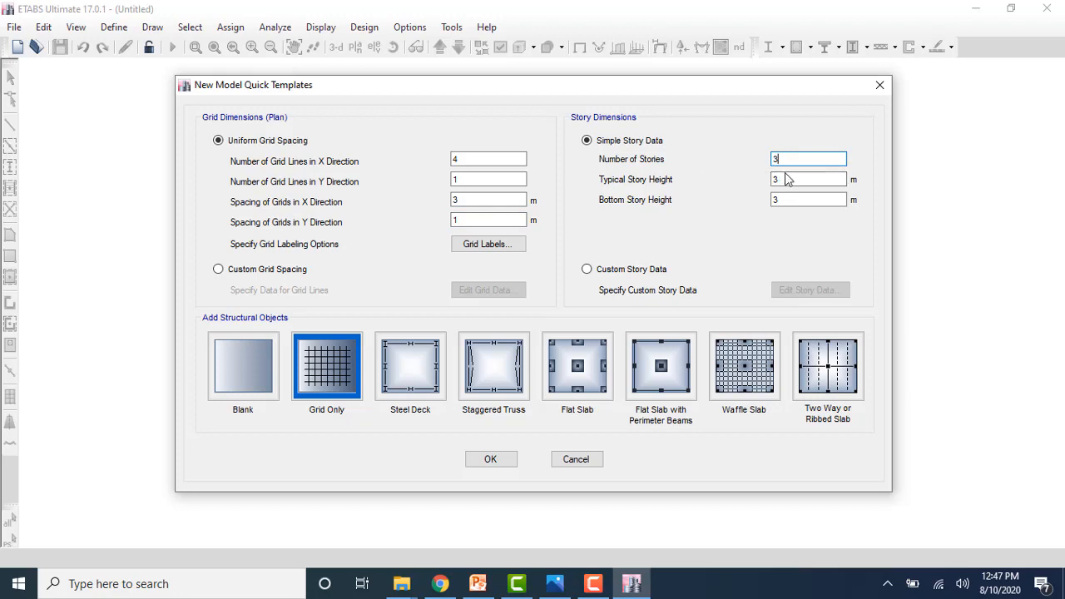
- Create a grid-only model with 4 X and 1 Y grid lines, 3 m X spacing and three 3 m stories, and show elevation 1
{"action": "left_click", "coordinate": [503, 465]}
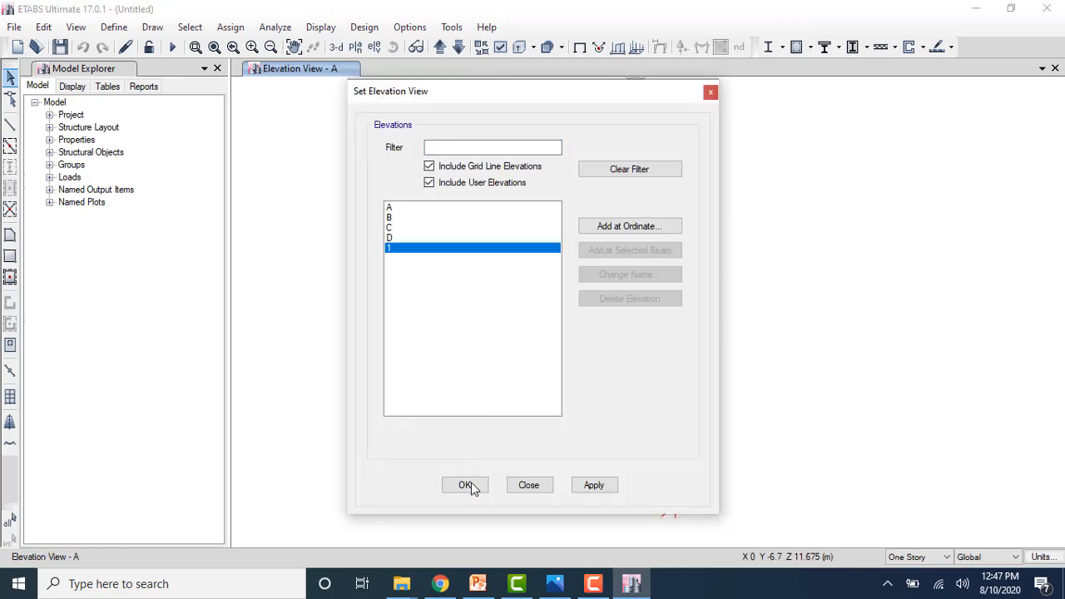
{"action": "left_click", "coordinate": [468, 486]}
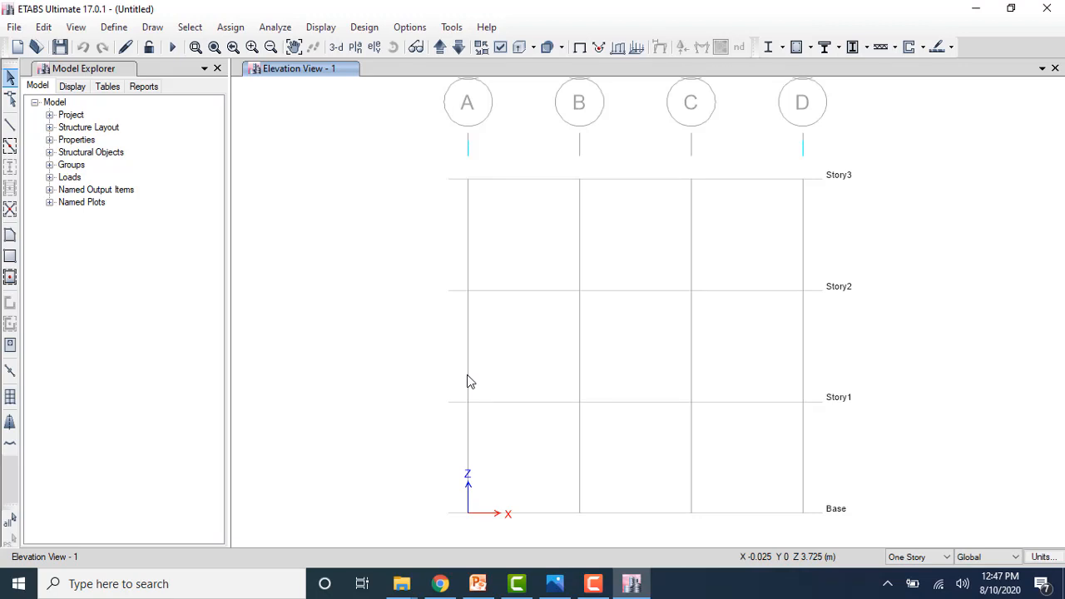
- Draw continuous A-LatBm frame members along all grid lines of elevation 1, from Base to Story3
{"action": "left_click", "coordinate": [10, 146]}
{"action": "mouse_move", "coordinate": [381, 156]}
{"action": "left_mouse_down"}
{"action": "mouse_move", "coordinate": [687, 299]}
{"action": "mouse_move", "coordinate": [754, 354]}
{"action": "mouse_move", "coordinate": [873, 531]}
{"action": "left_mouse_up"}
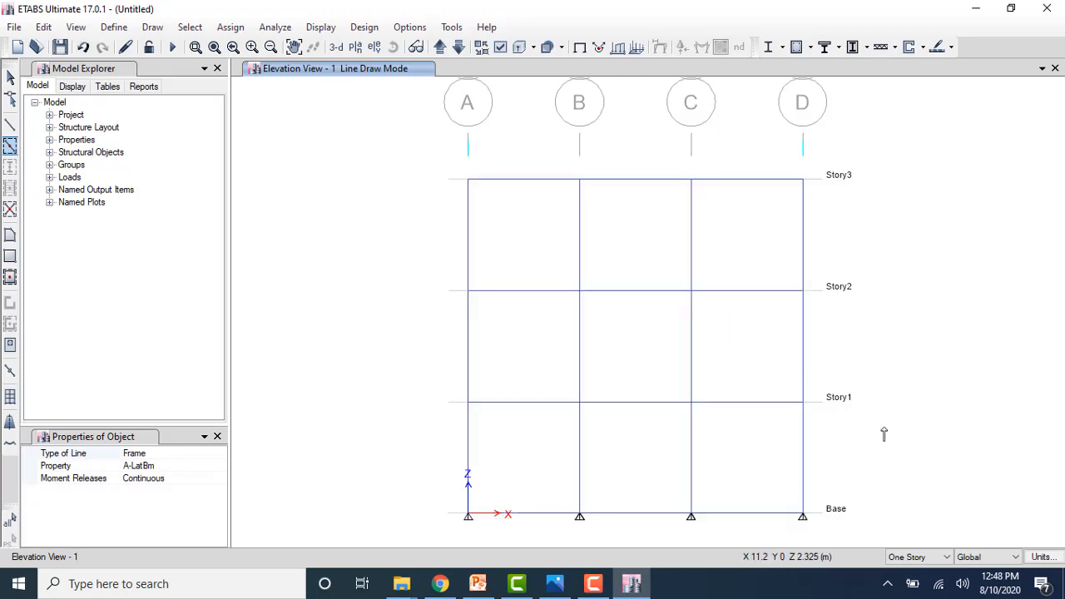
{"action": "key", "text": "Escape"}
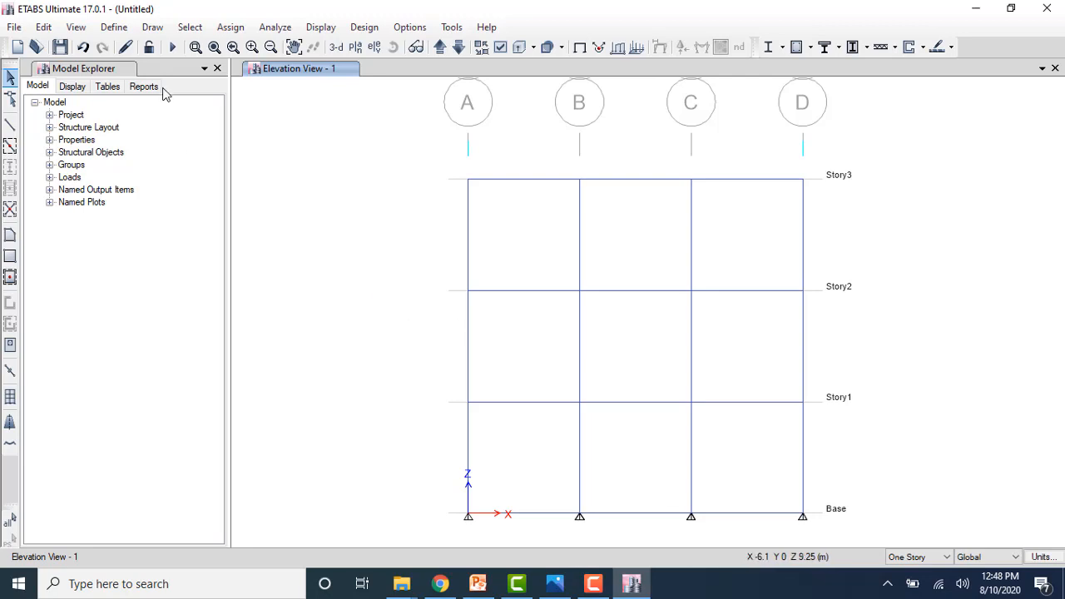
- Add a Seismic load pattern named EQx to the model's load patterns
{"action": "left_click", "coordinate": [117, 30]}
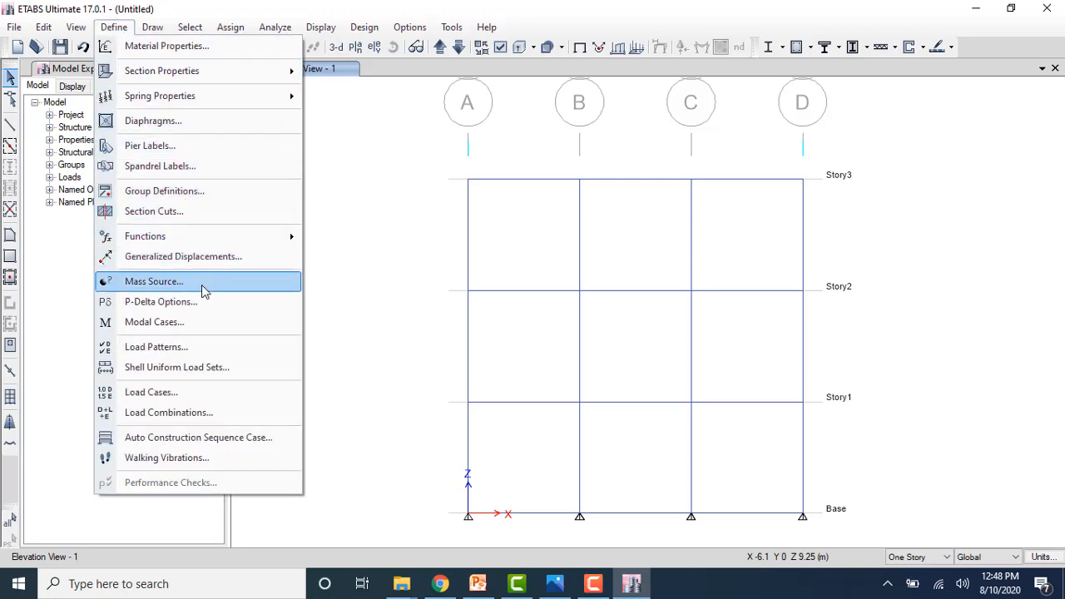
{"action": "left_click", "coordinate": [205, 348]}
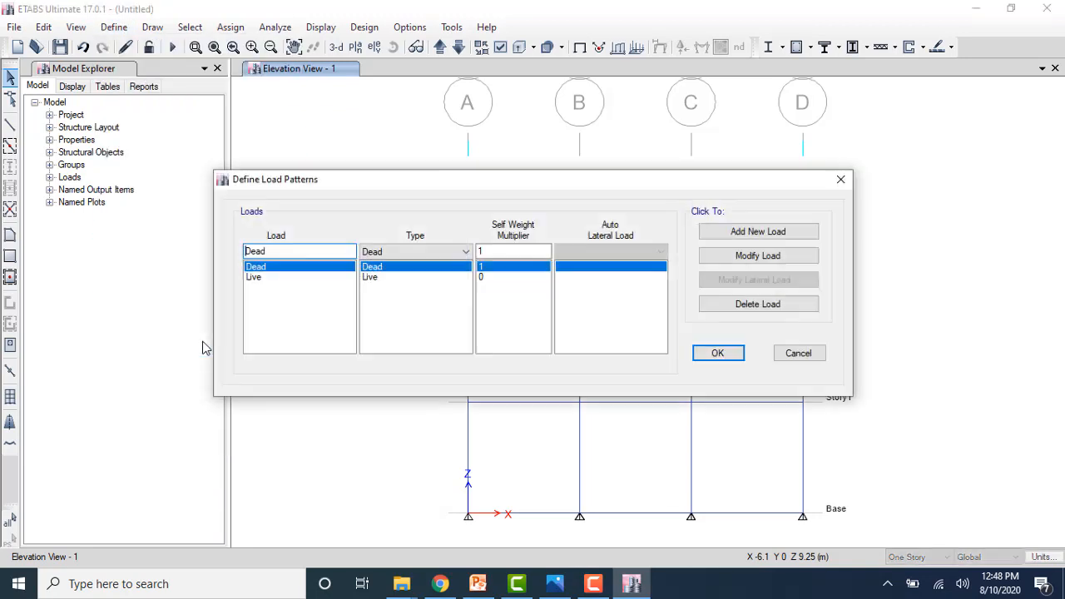
{"action": "left_click", "coordinate": [462, 253]}
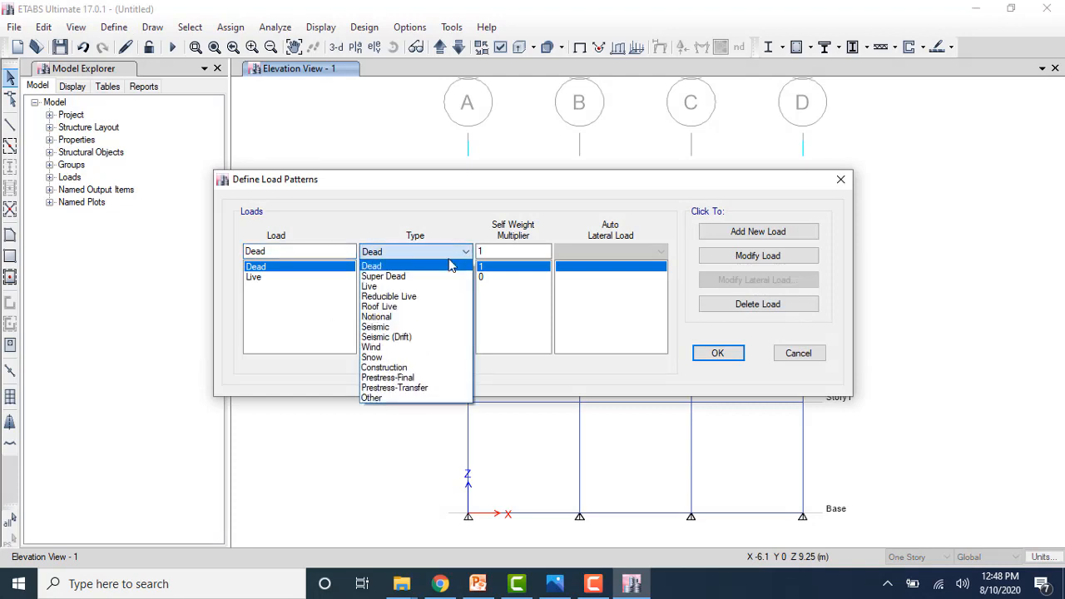
{"action": "left_click", "coordinate": [404, 328]}
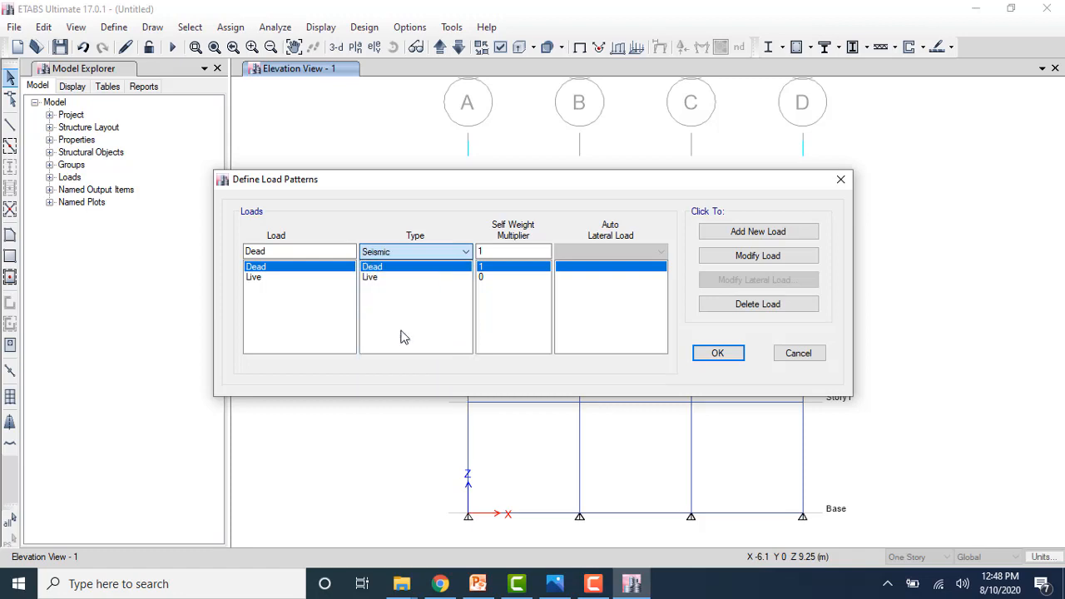
{"action": "left_click", "coordinate": [304, 252]}
{"action": "key", "text": "BackSpace"}
{"action": "key", "text": "BackSpace"}
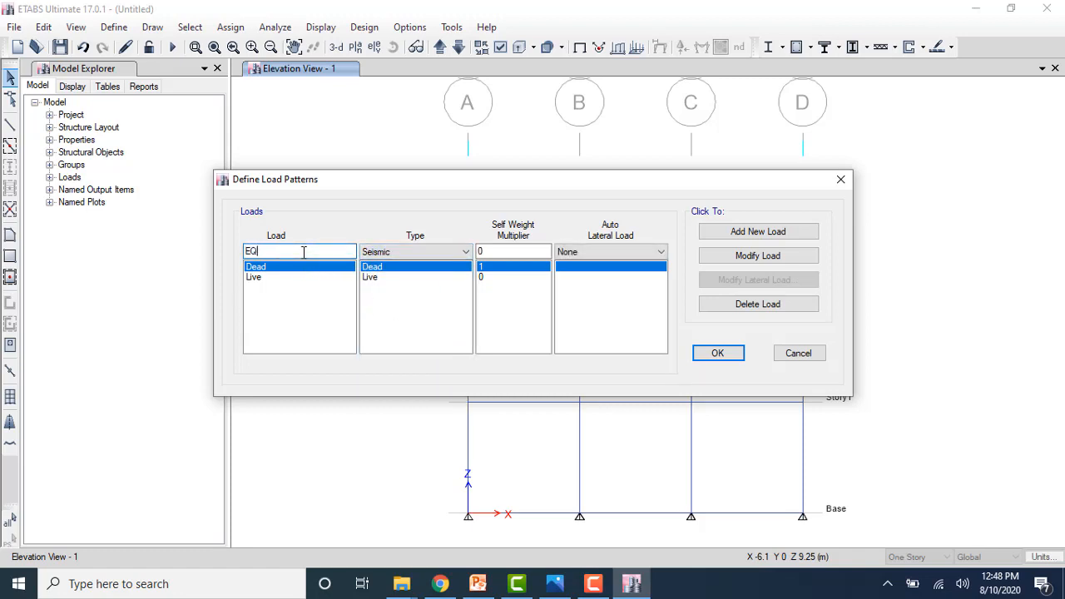
{"action": "left_click", "coordinate": [754, 232]}
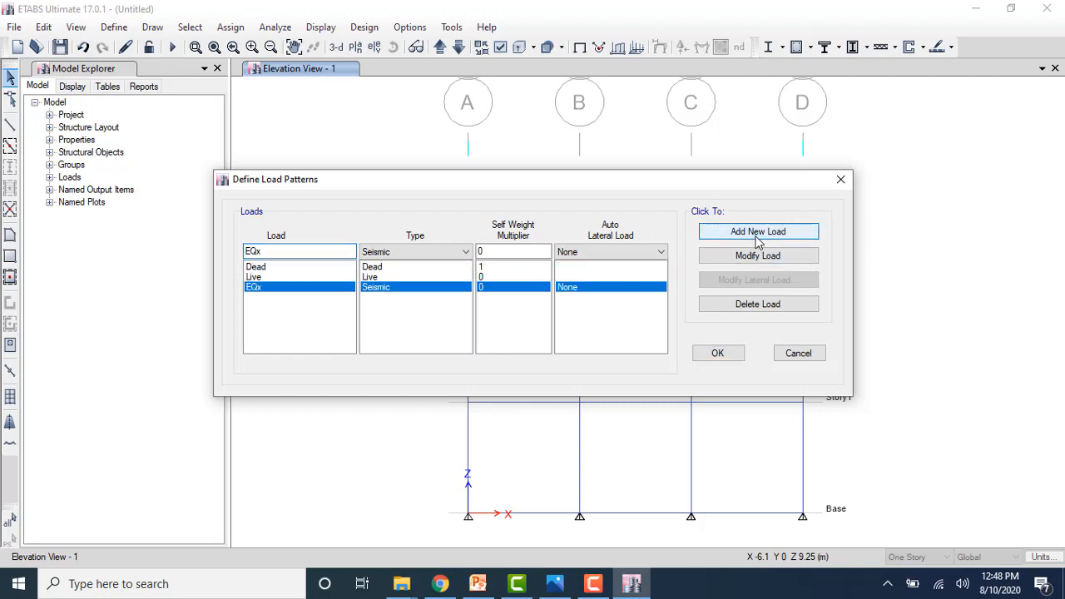
- Delete the Live and Dead load patterns, accepting removal even where a load is in use
{"action": "left_click", "coordinate": [302, 276]}
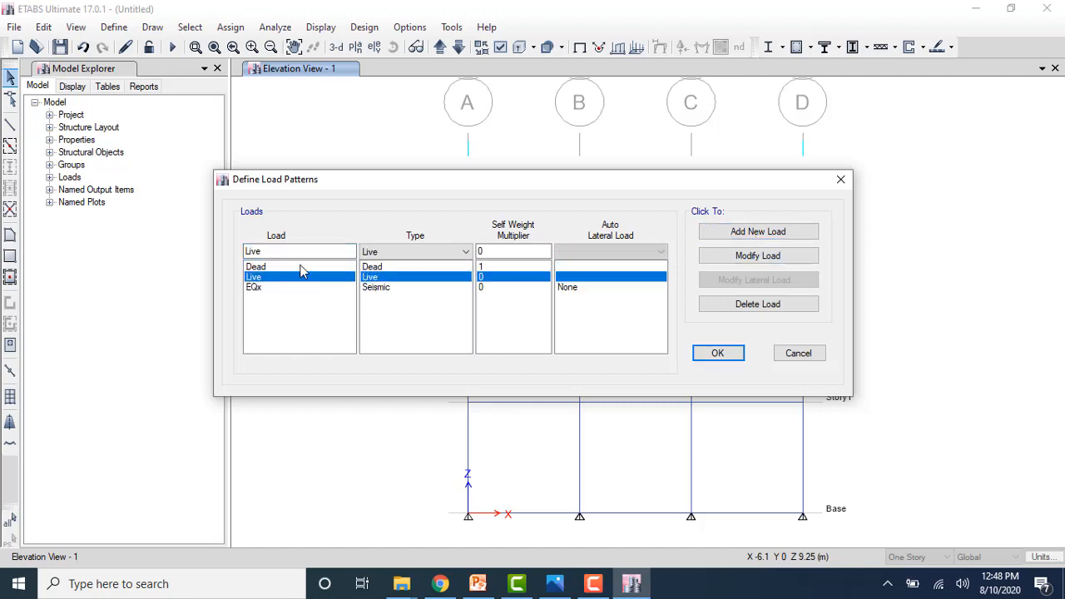
{"action": "left_click", "coordinate": [748, 304]}
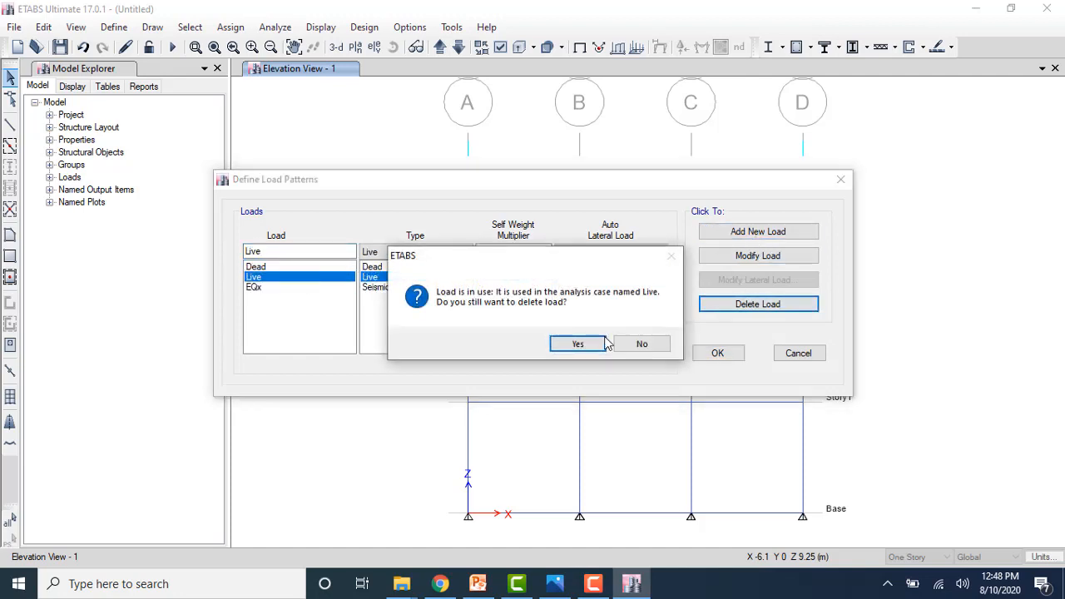
{"action": "left_click", "coordinate": [575, 341]}
{"action": "left_click", "coordinate": [328, 266]}
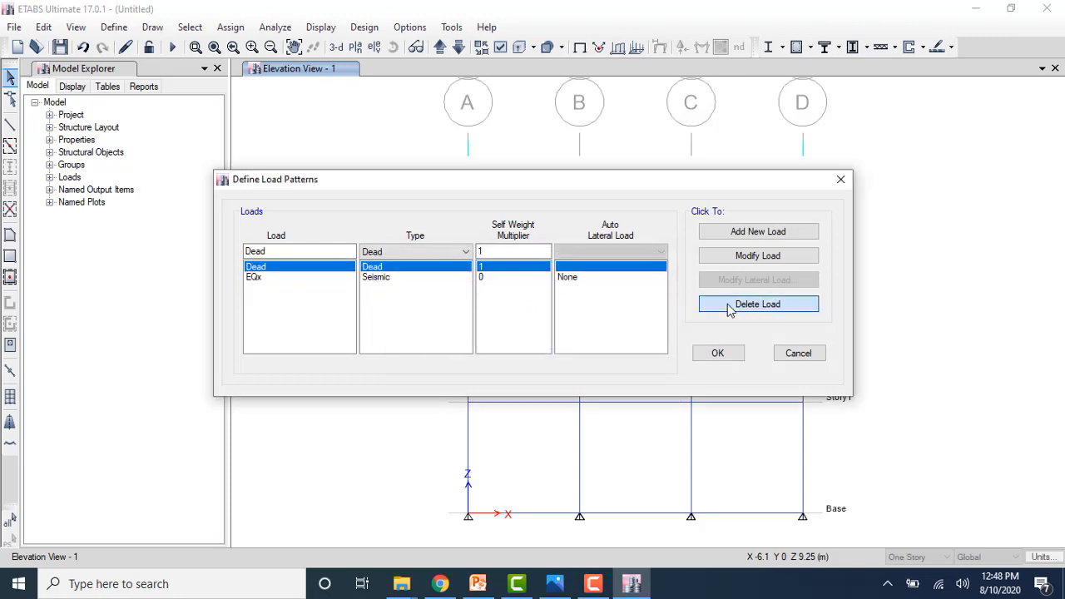
{"action": "left_click", "coordinate": [730, 305]}
{"action": "left_click", "coordinate": [574, 342]}
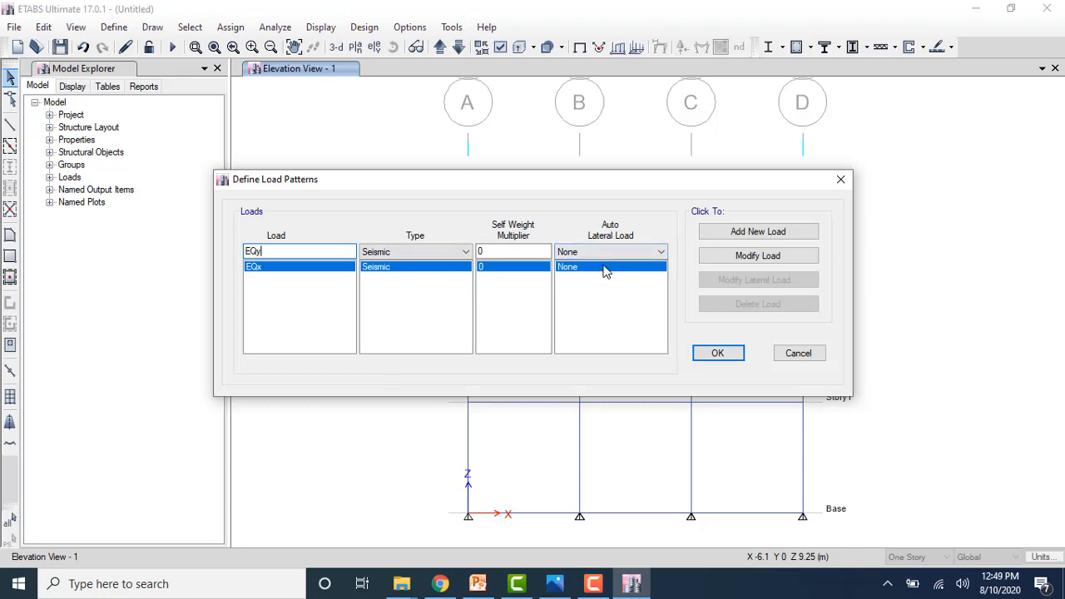
- Define seismic load patterns EQy and EQx, both with UBC 97 as the auto lateral load
{"action": "left_click", "coordinate": [624, 253]}
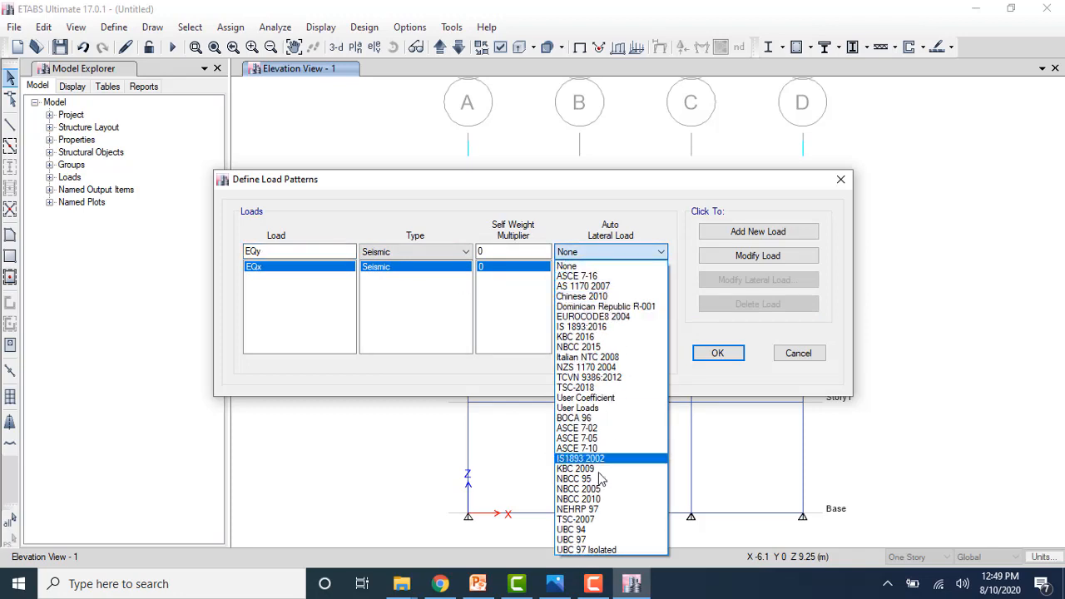
{"action": "left_click", "coordinate": [582, 539]}
{"action": "left_click", "coordinate": [753, 233]}
- Restrict the EQx lateral load to X Dir only, without any Y direction or eccentricity options
{"action": "left_click", "coordinate": [333, 276]}
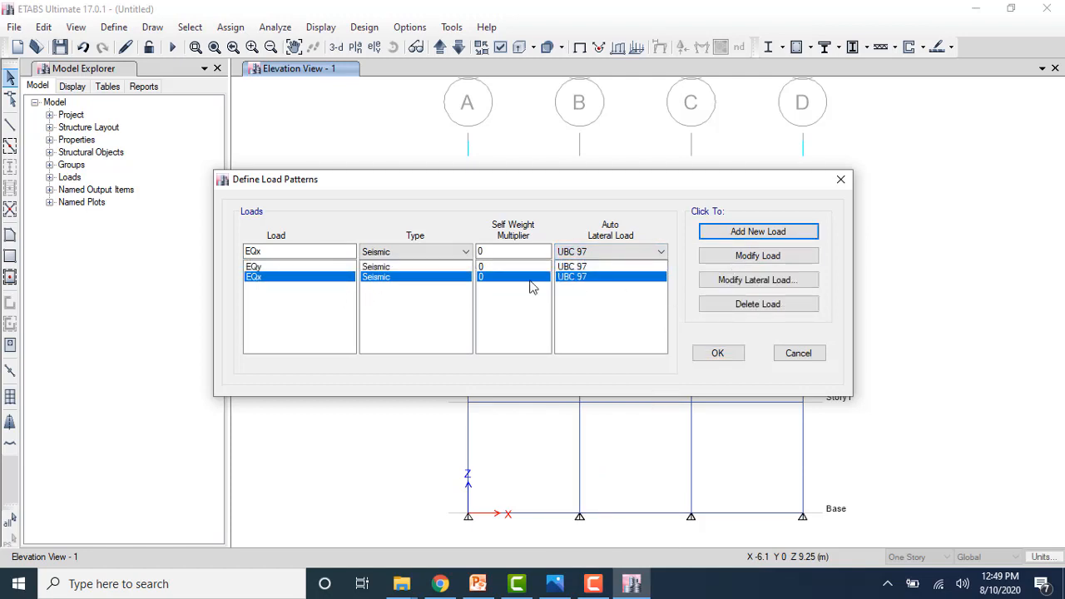
{"action": "left_click", "coordinate": [753, 281]}
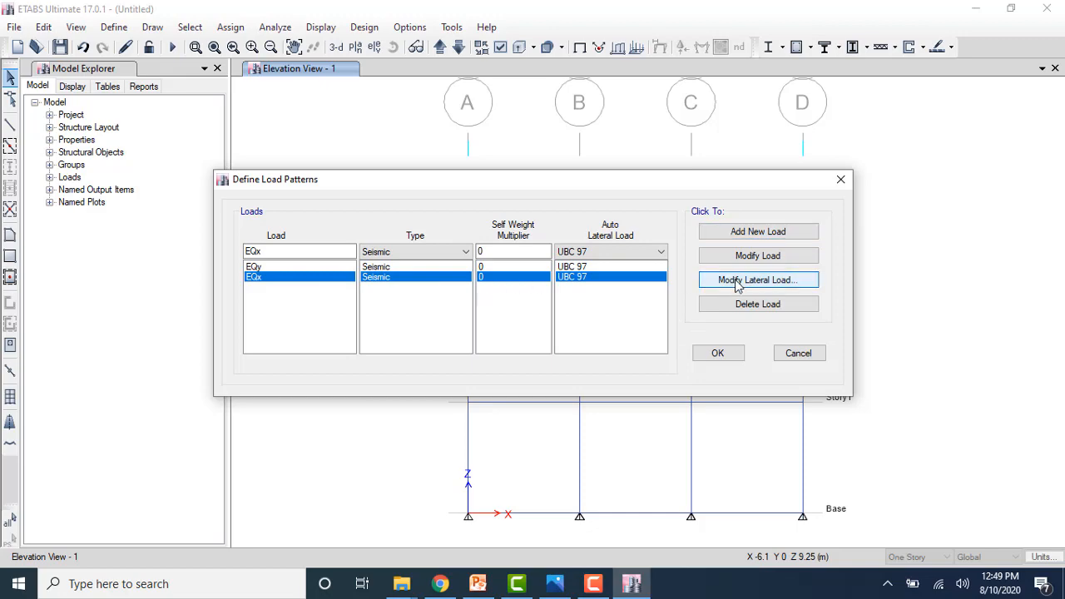
{"action": "left_click", "coordinate": [434, 133]}
{"action": "left_click", "coordinate": [436, 148]}
{"action": "left_click", "coordinate": [435, 163]}
{"action": "left_click", "coordinate": [307, 163]}
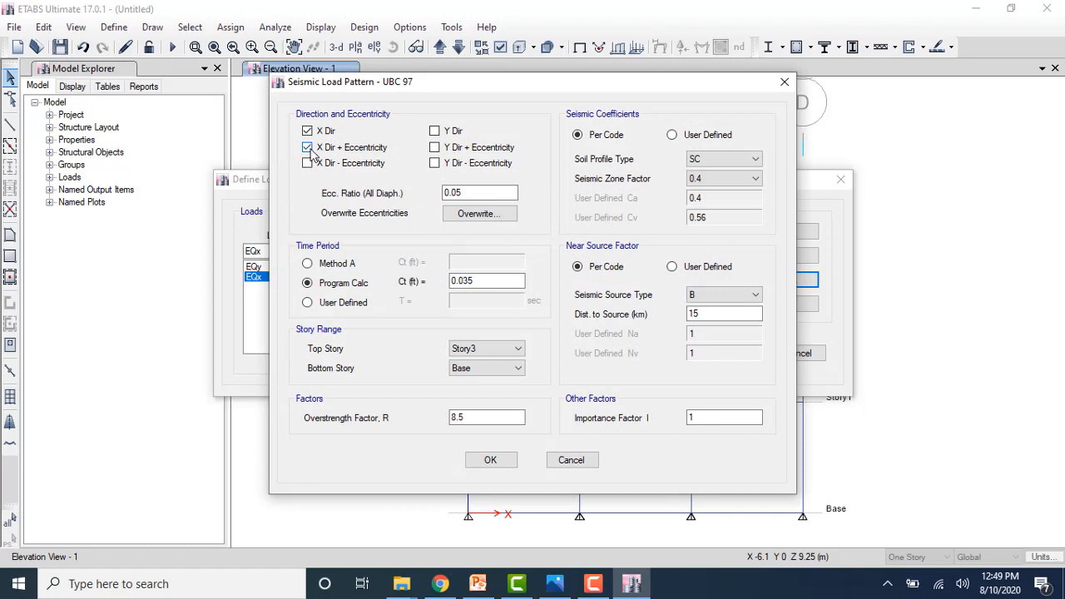
{"action": "left_click", "coordinate": [307, 147]}
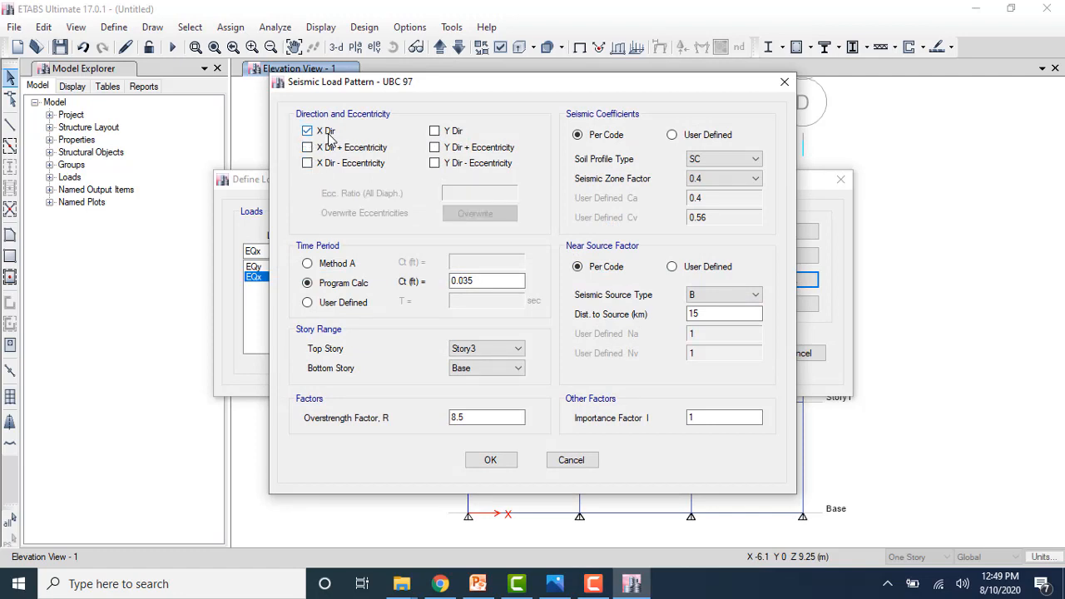
- For EQx, set soil profile SD, importance factor 1.25 and Ct 0.030, and change the overstrength factor R
{"action": "left_click", "coordinate": [740, 160]}
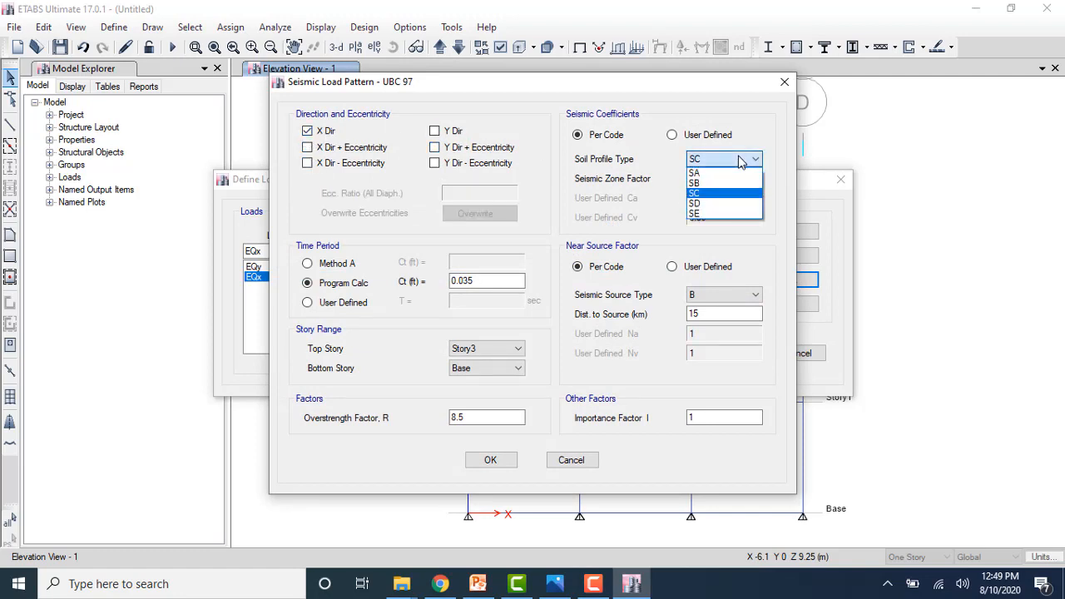
{"action": "left_click", "coordinate": [712, 205]}
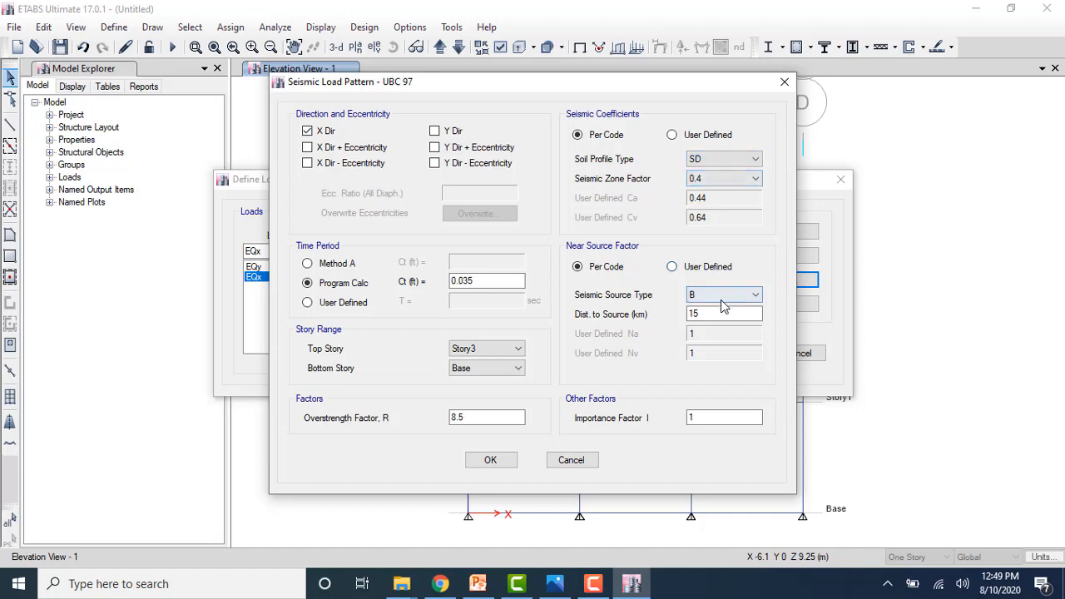
{"action": "left_click", "coordinate": [709, 415]}
{"action": "left_click", "coordinate": [481, 280]}
{"action": "key", "text": "BackSpace"}
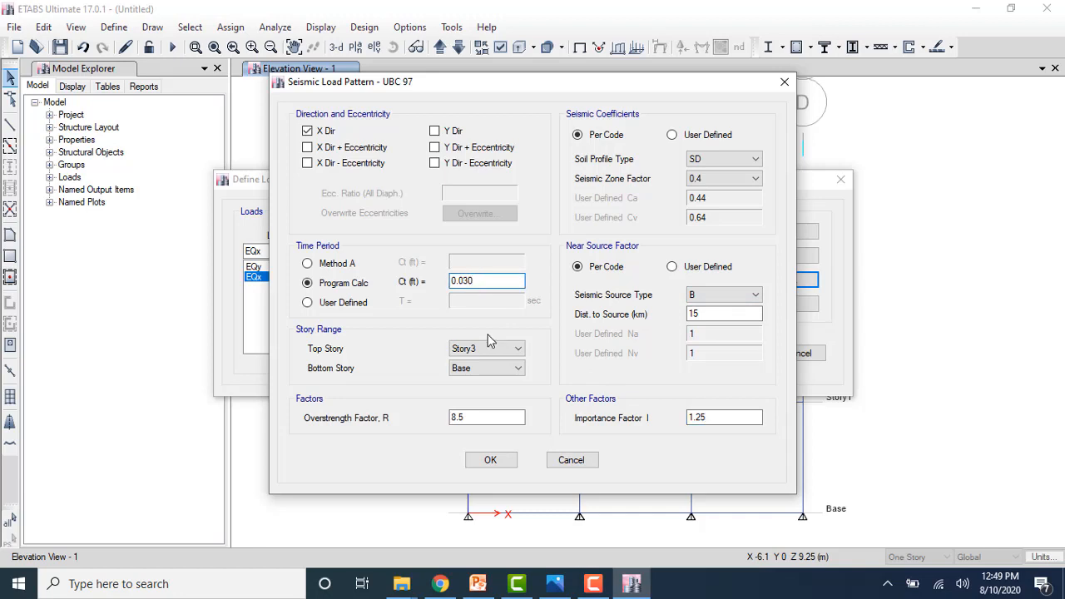
{"action": "left_click", "coordinate": [504, 416]}
{"action": "key", "text": "BackSpace"}
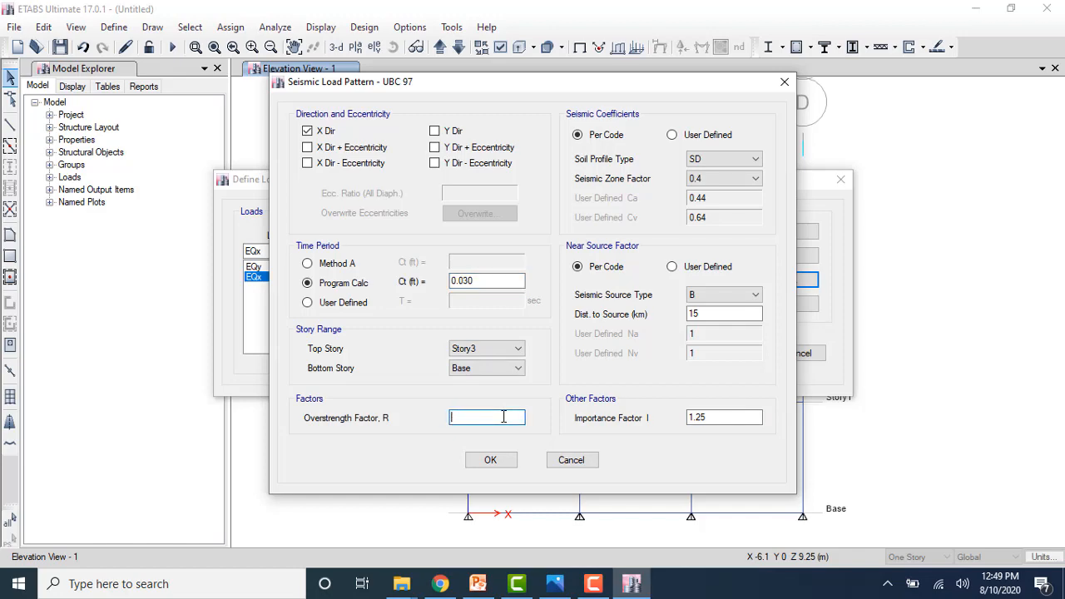
{"action": "left_click", "coordinate": [493, 464]}
- Restrict the EQy lateral load to Y Dir only, without any X direction or eccentricity options
{"action": "left_click", "coordinate": [324, 267]}
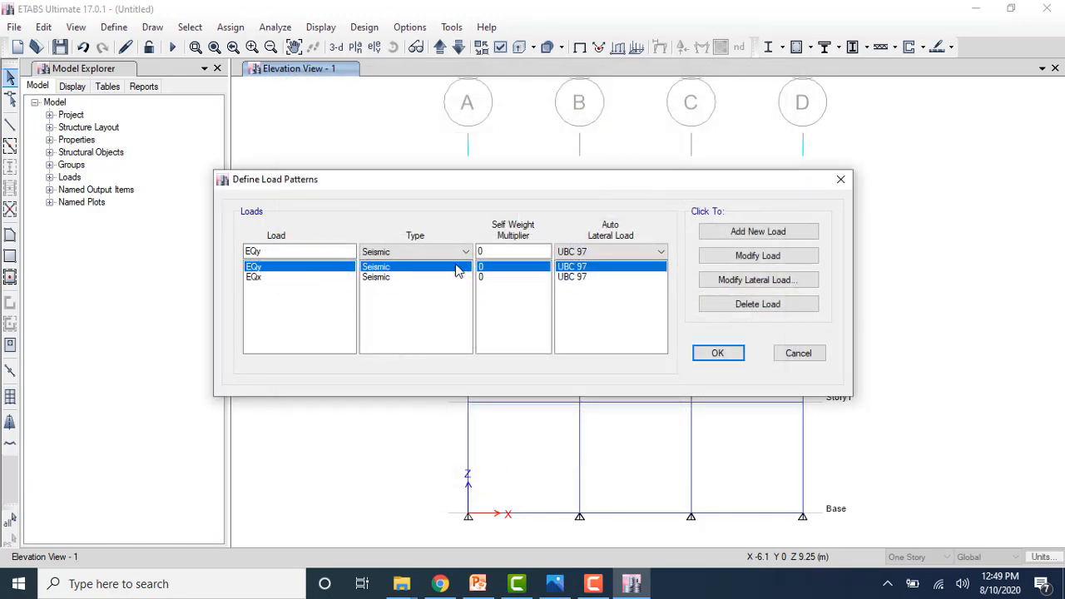
{"action": "left_click", "coordinate": [730, 282]}
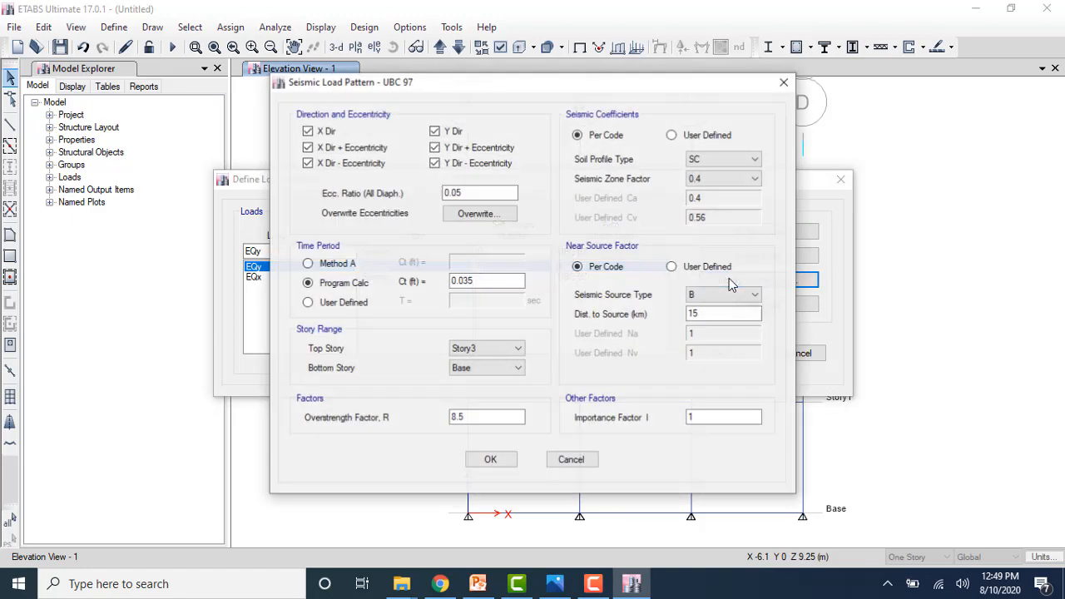
{"action": "left_click", "coordinate": [307, 130]}
{"action": "left_click", "coordinate": [307, 147]}
{"action": "left_click", "coordinate": [307, 163]}
{"action": "left_click", "coordinate": [434, 163]}
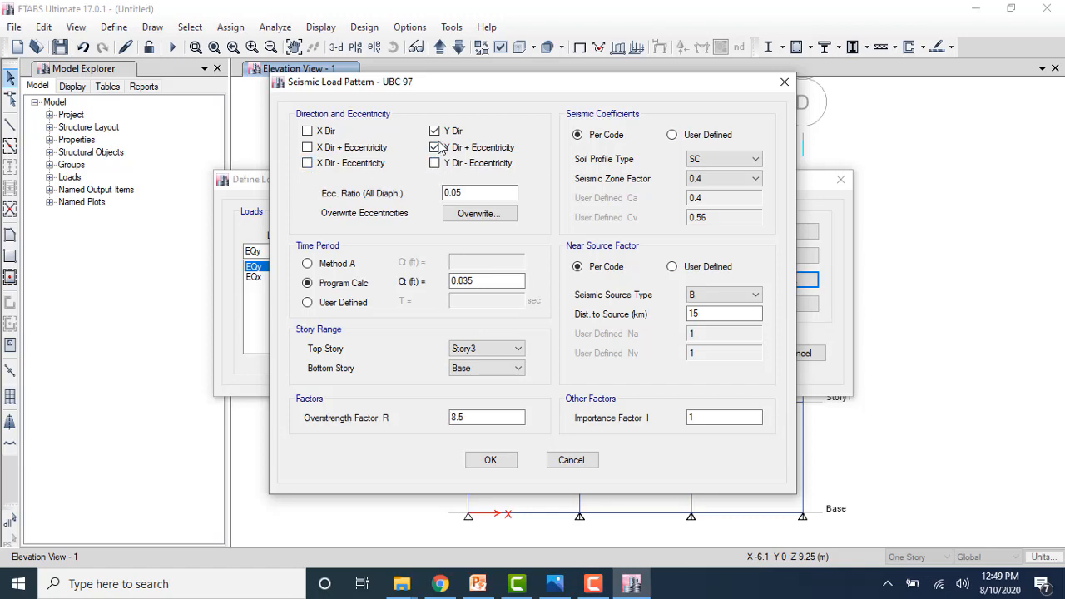
{"action": "left_click", "coordinate": [435, 148]}
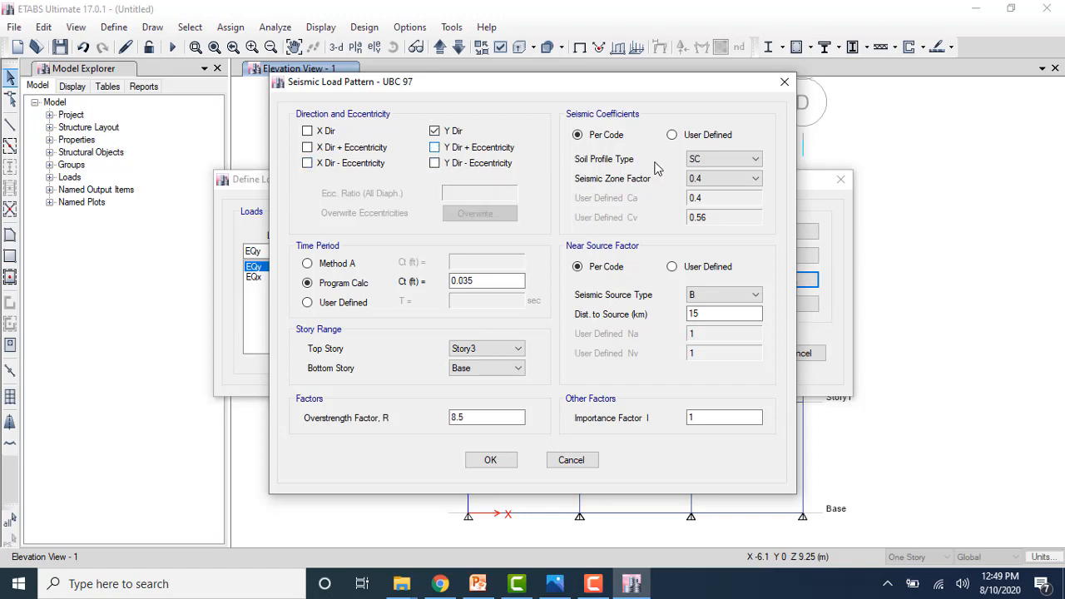
- For EQy, set soil profile SD, Ct 0.030 and importance factor 1.25, and change the overstrength factor R
{"action": "left_click", "coordinate": [713, 162]}
{"action": "left_click", "coordinate": [714, 205]}
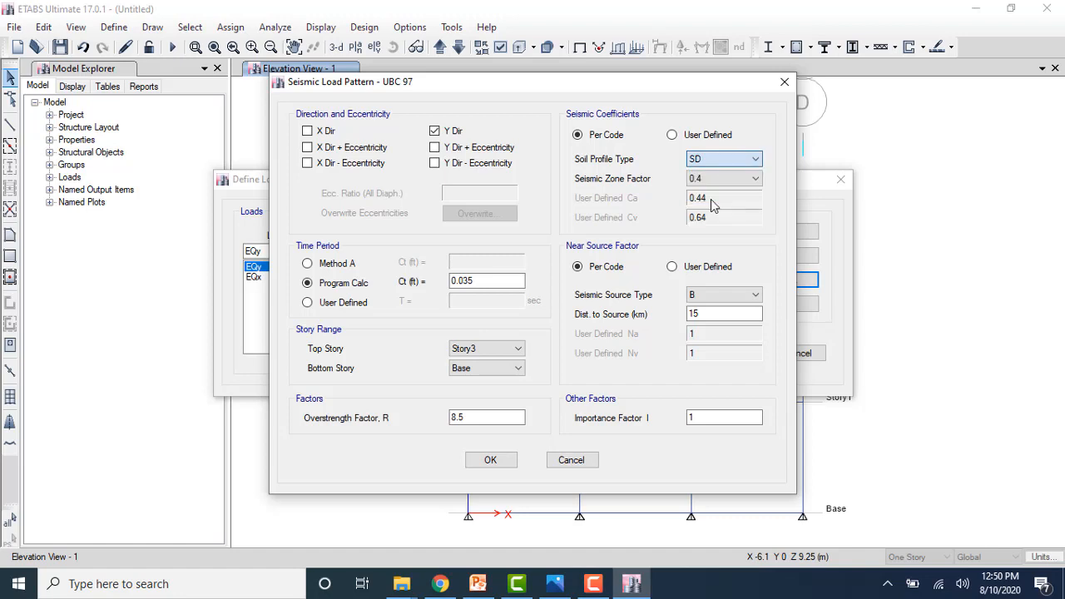
{"action": "left_click", "coordinate": [485, 281]}
{"action": "key", "text": "BackSpace"}
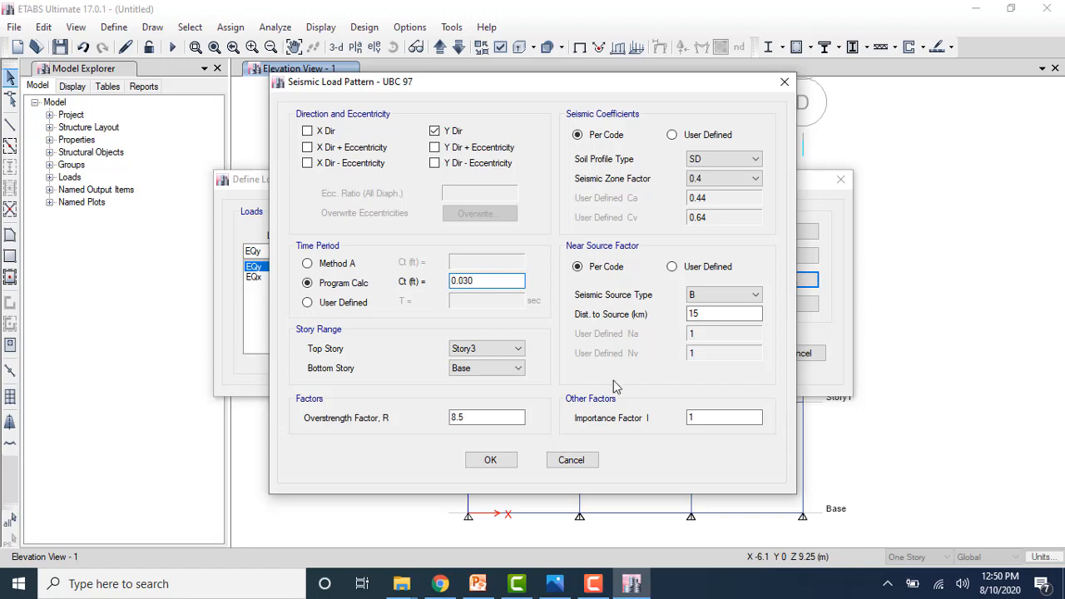
{"action": "left_click", "coordinate": [697, 416]}
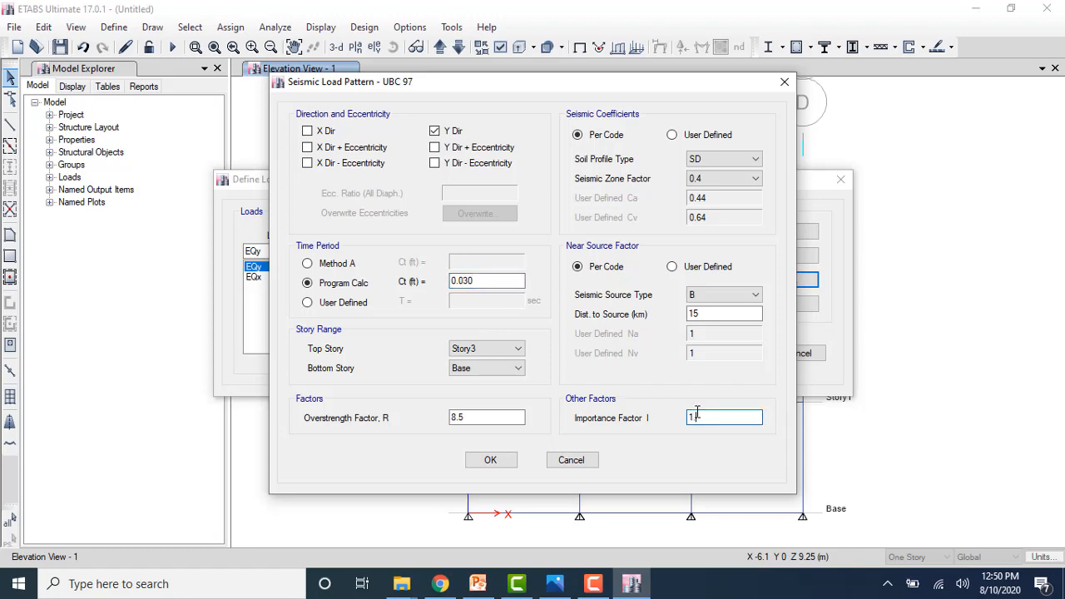
{"action": "left_click", "coordinate": [516, 416]}
{"action": "key", "text": "BackSpace"}
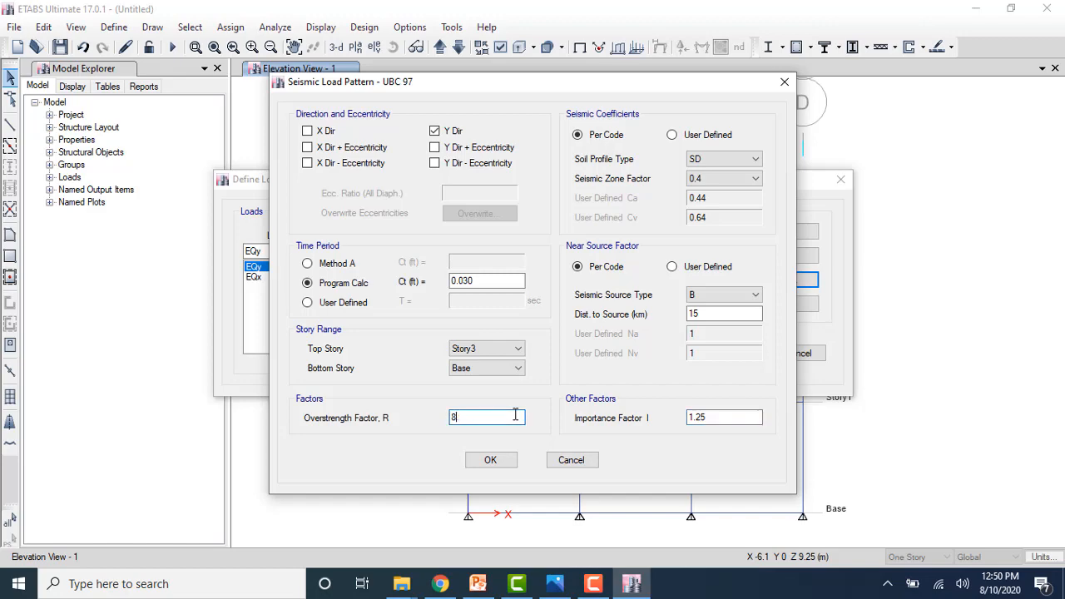
{"action": "left_click", "coordinate": [483, 460]}
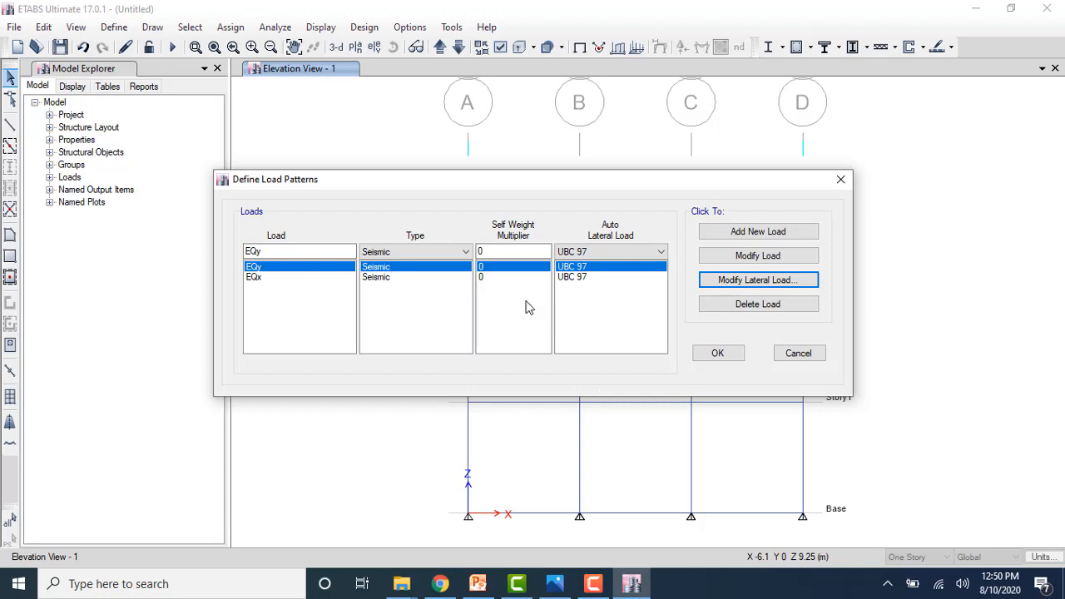
- Add a load pattern named Wind with type Wind
{"action": "left_click", "coordinate": [417, 252]}
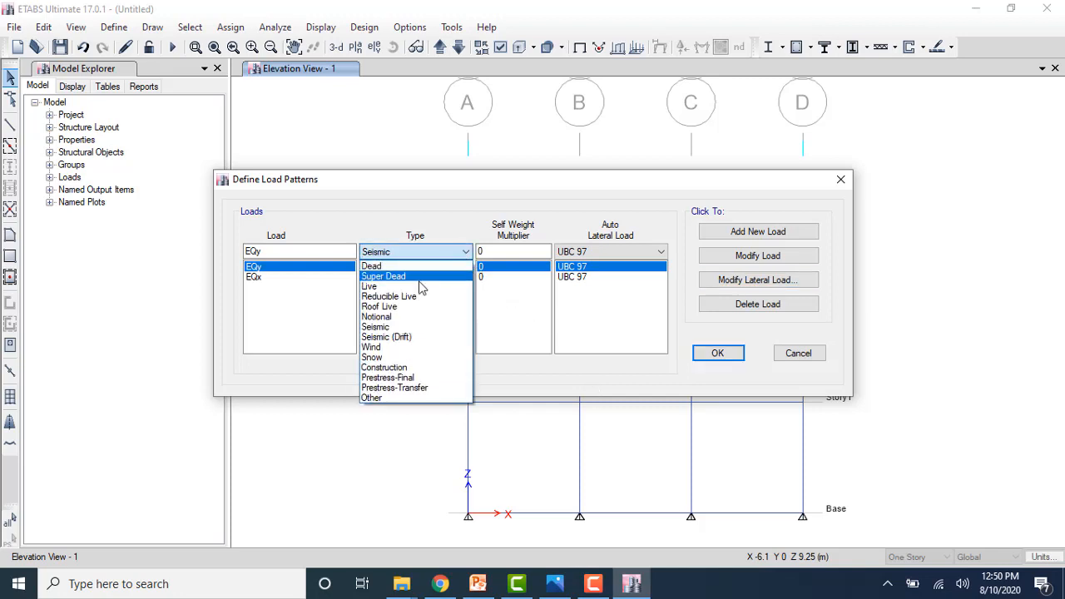
{"action": "left_click", "coordinate": [399, 347]}
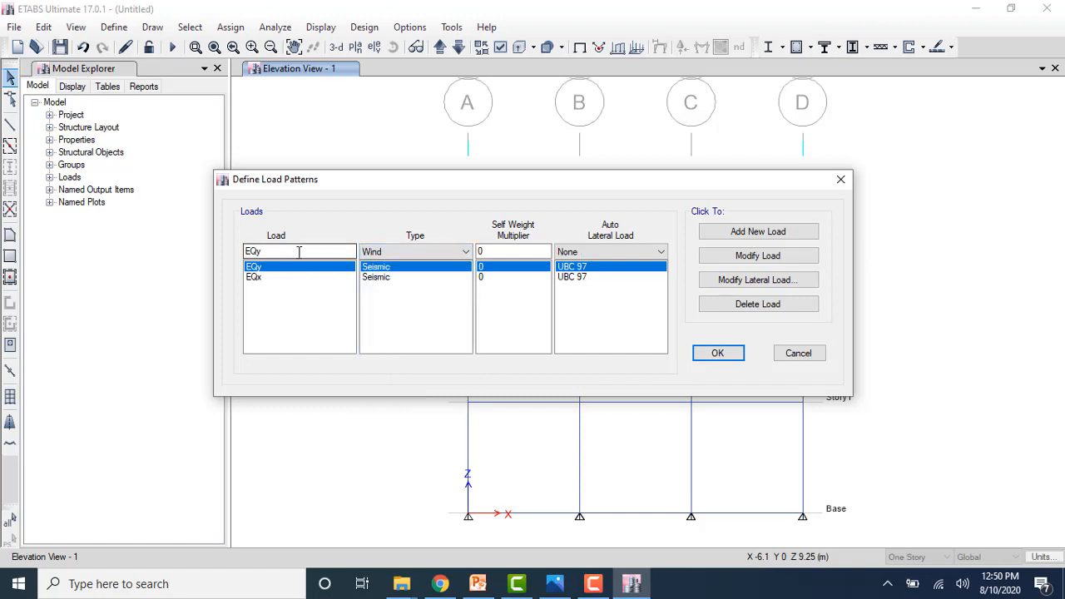
{"action": "left_click", "coordinate": [299, 252]}
{"action": "type", "text": "Wind"}
{"action": "left_click", "coordinate": [744, 235]}
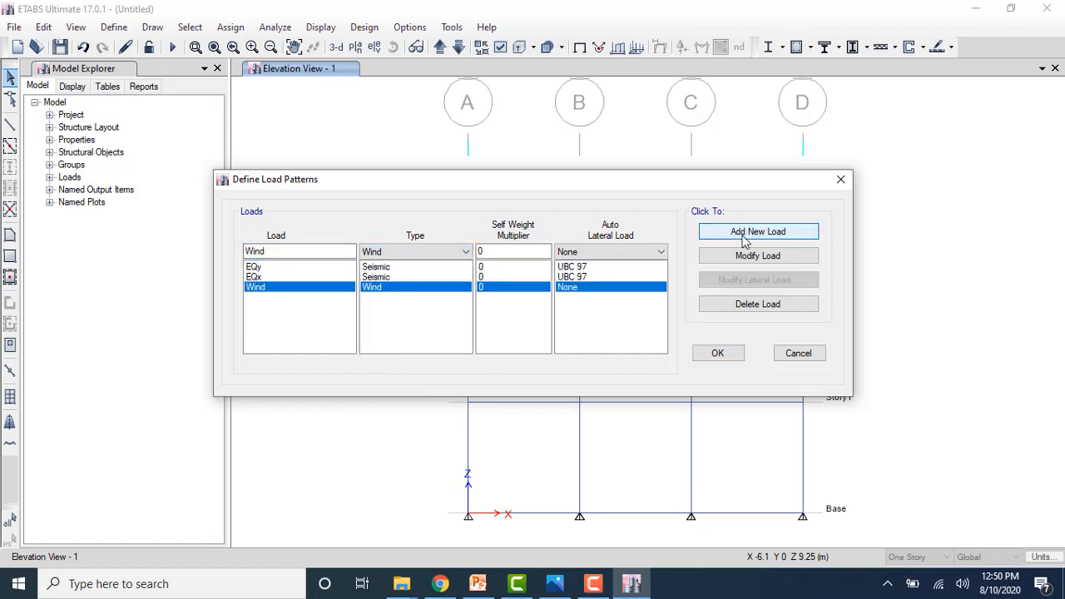
- Set the Wind load pattern's auto lateral load to UBC 97
{"action": "left_click", "coordinate": [654, 252]}
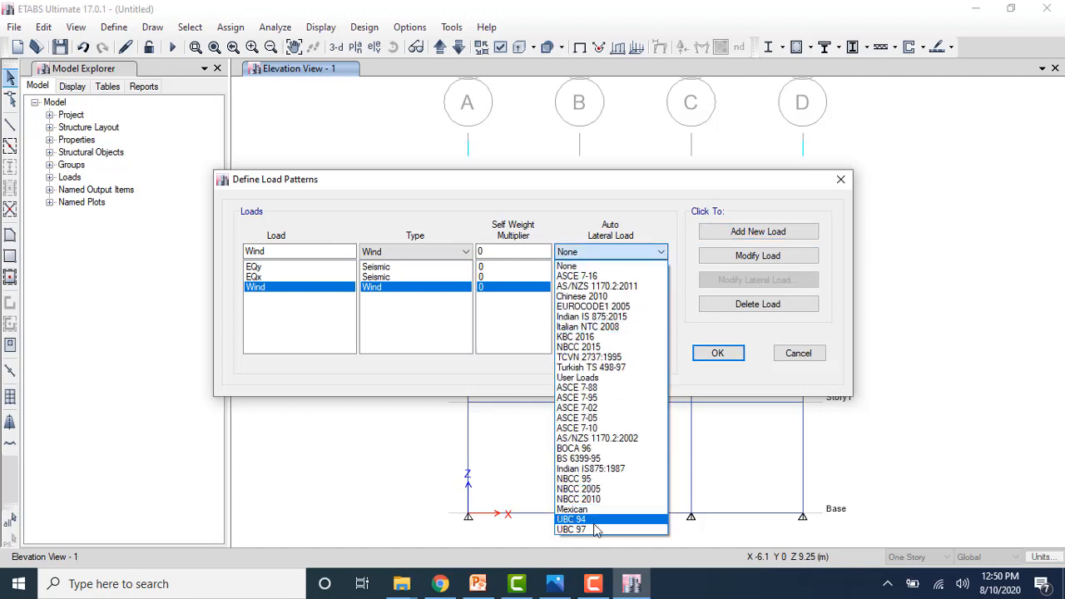
{"action": "left_click", "coordinate": [595, 523]}
{"action": "left_click", "coordinate": [619, 252]}
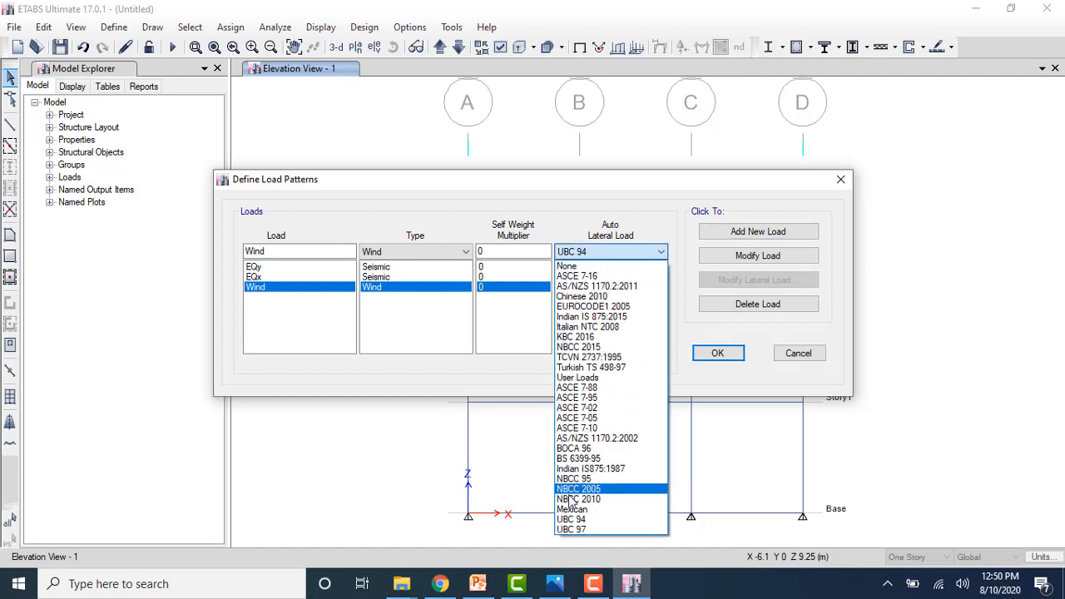
{"action": "left_click", "coordinate": [570, 529]}
{"action": "left_click", "coordinate": [741, 260]}
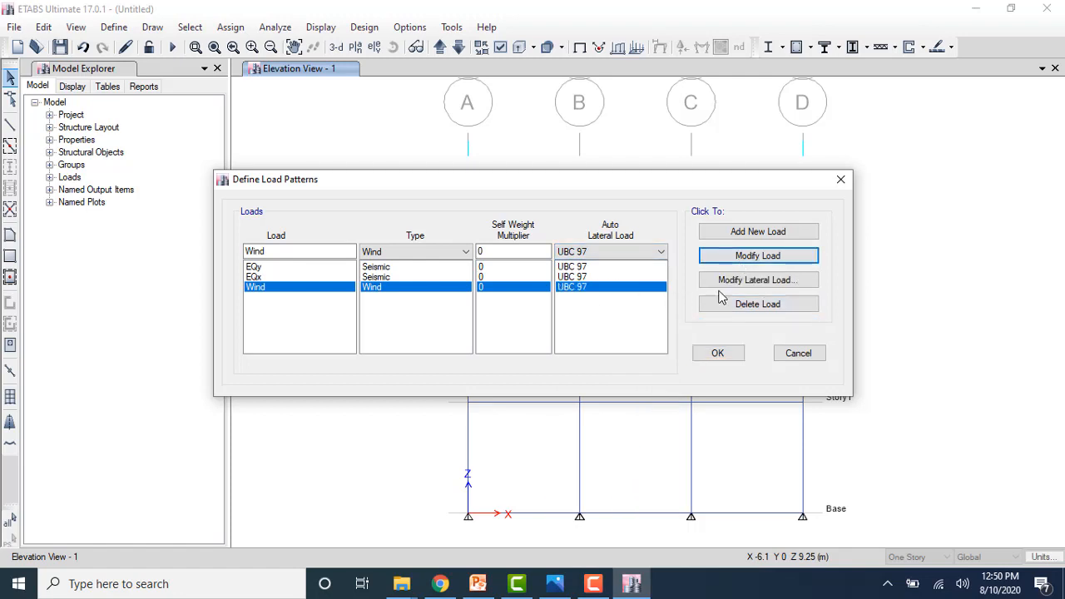
- For the Wind load pattern, set the wind speed to 100 mph and the importance factor to 1.25, and accept the load patterns
{"action": "left_click", "coordinate": [732, 283]}
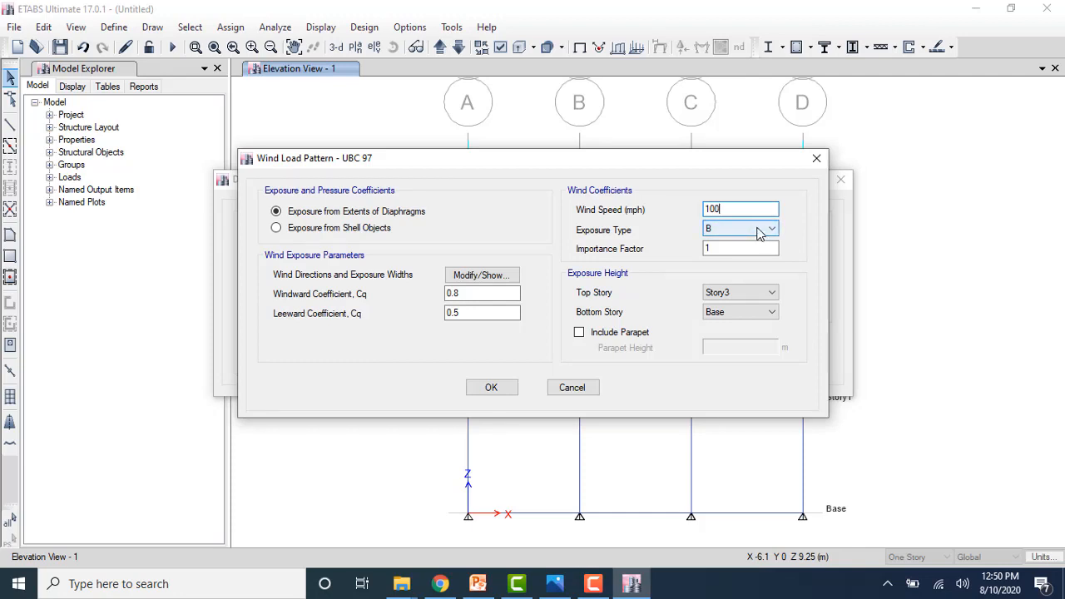
{"action": "left_click", "coordinate": [738, 249]}
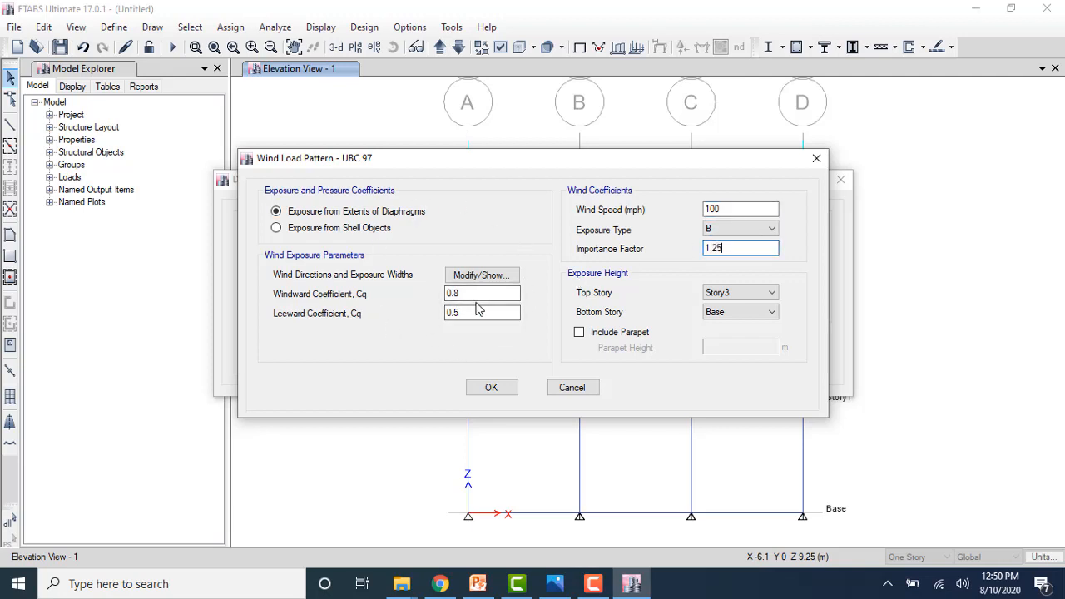
{"action": "left_click", "coordinate": [491, 388]}
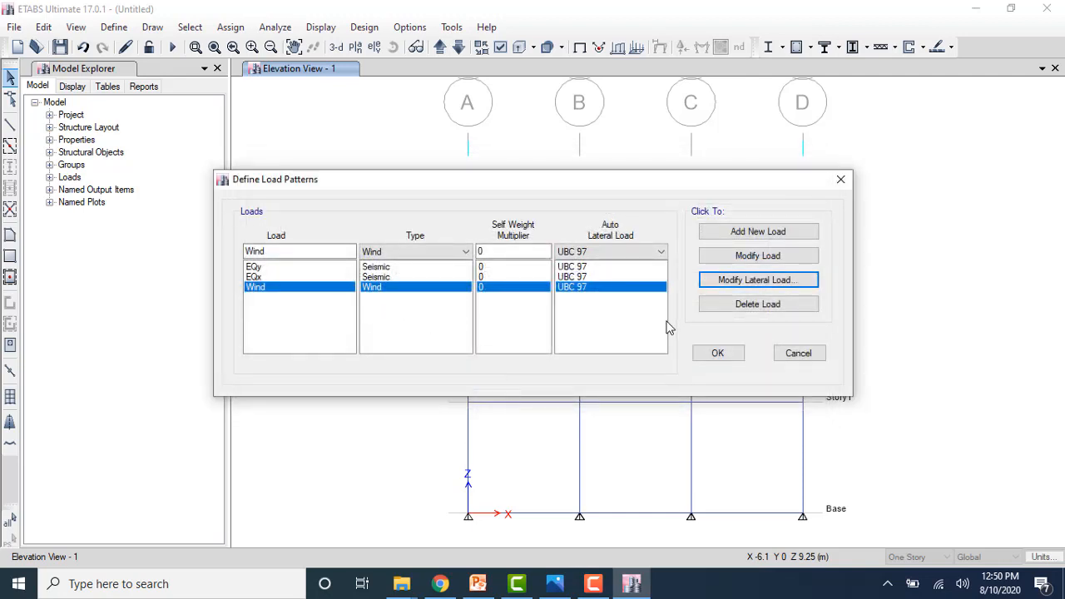
{"action": "left_click", "coordinate": [719, 354]}
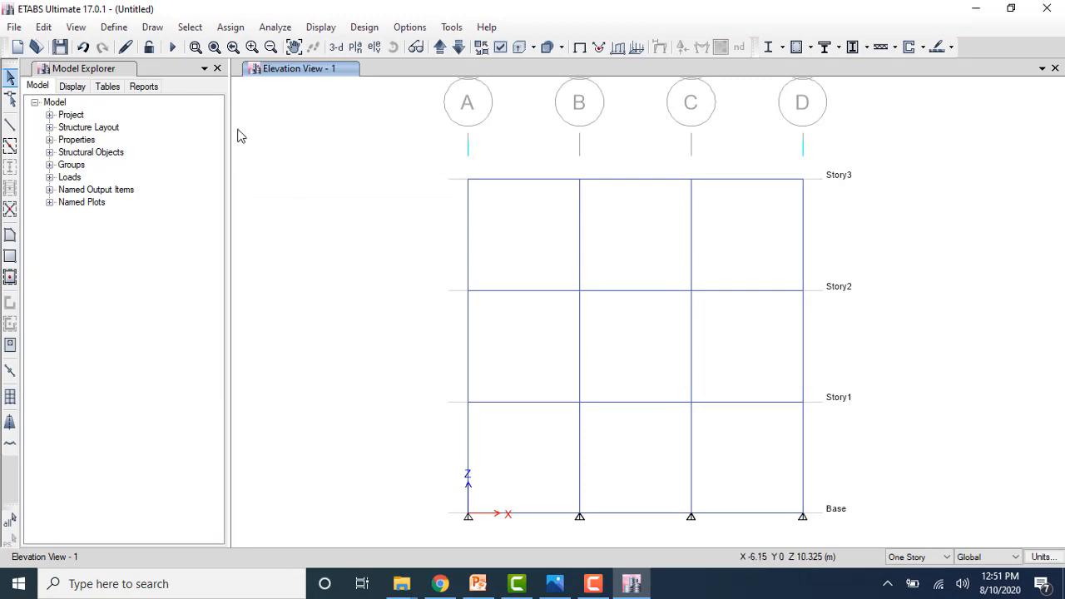
- Start a new time history function of type From File
{"action": "left_click", "coordinate": [114, 27]}
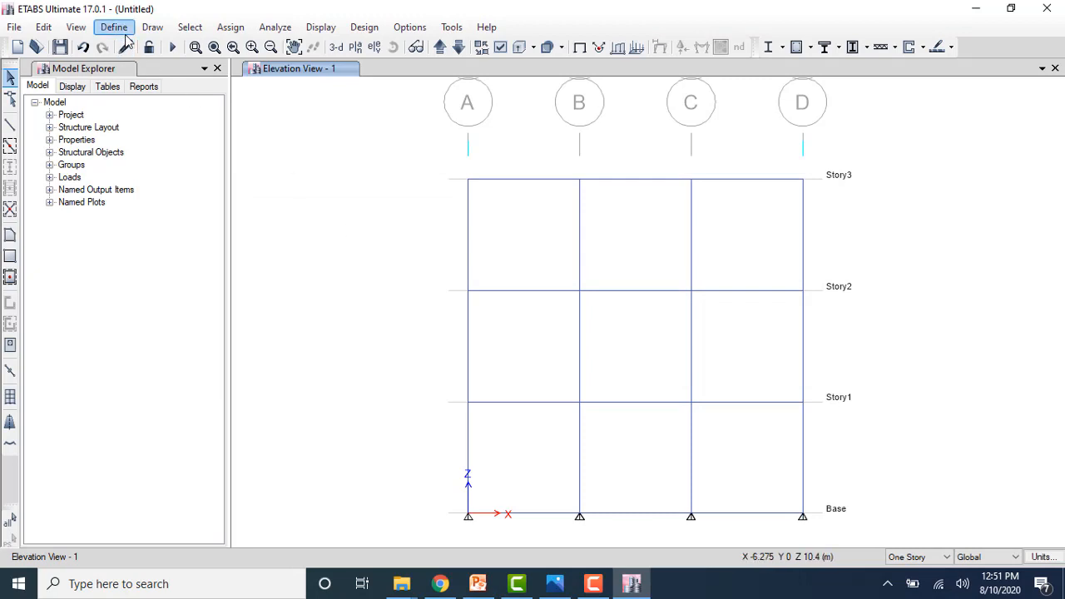
{"action": "mouse_move", "coordinate": [173, 236]}
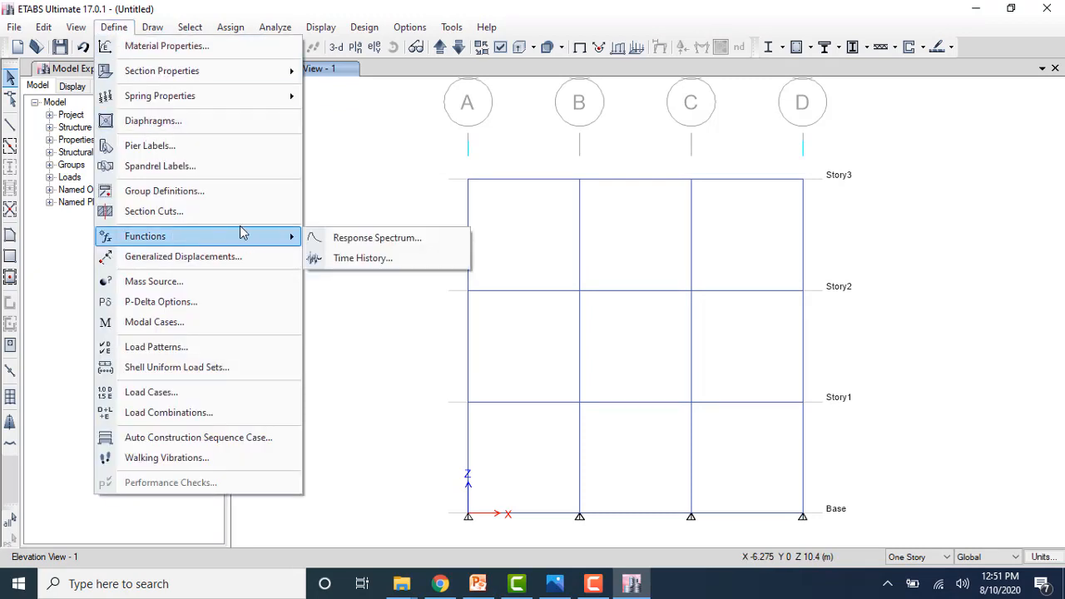
{"action": "left_click", "coordinate": [344, 257]}
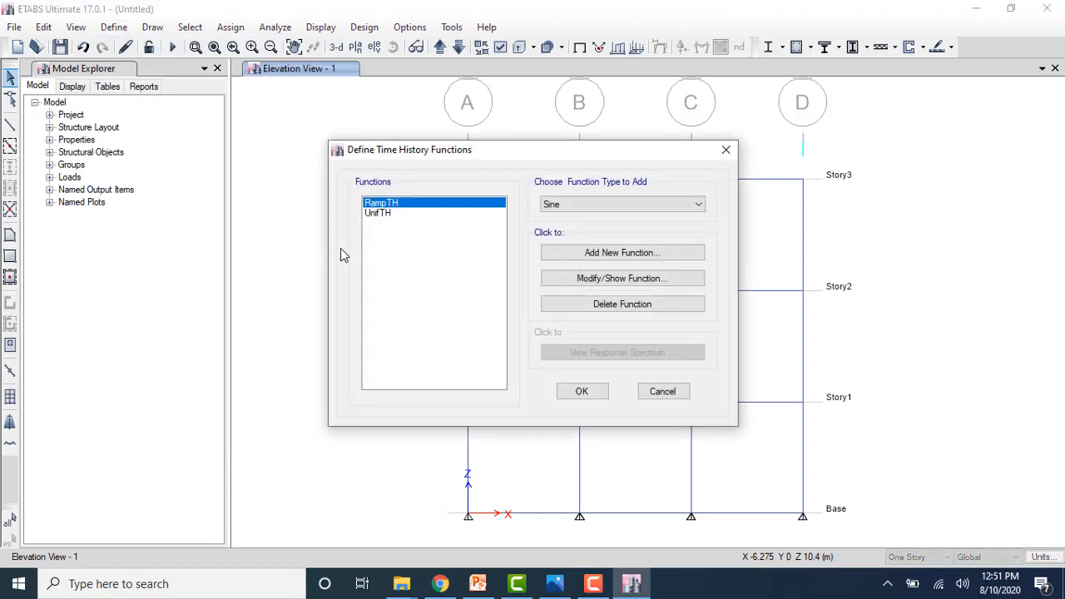
{"action": "left_click", "coordinate": [615, 208]}
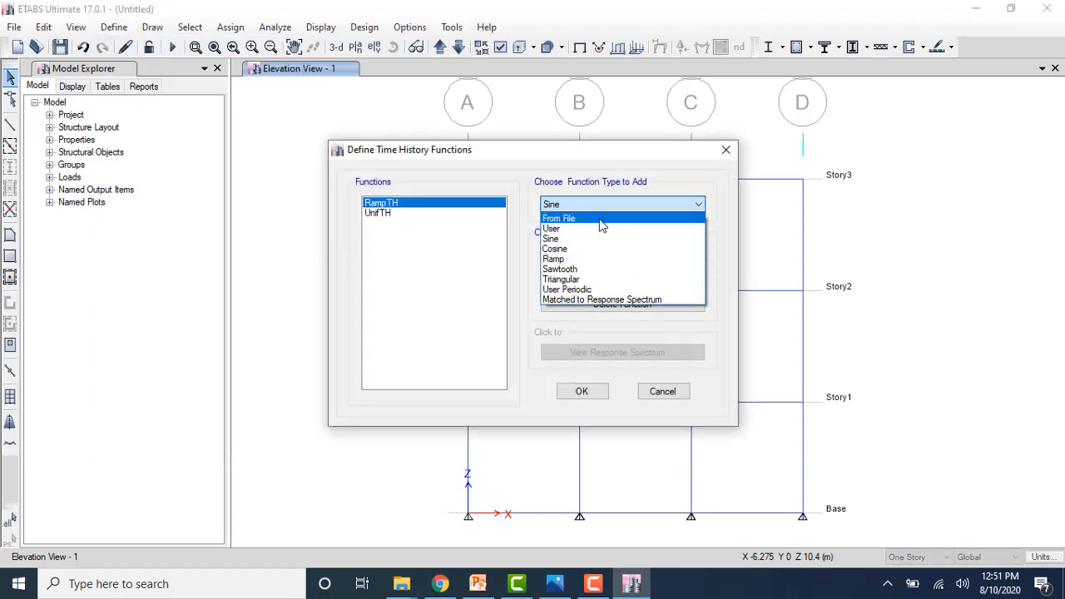
{"action": "left_click", "coordinate": [600, 219]}
{"action": "left_click", "coordinate": [610, 252]}
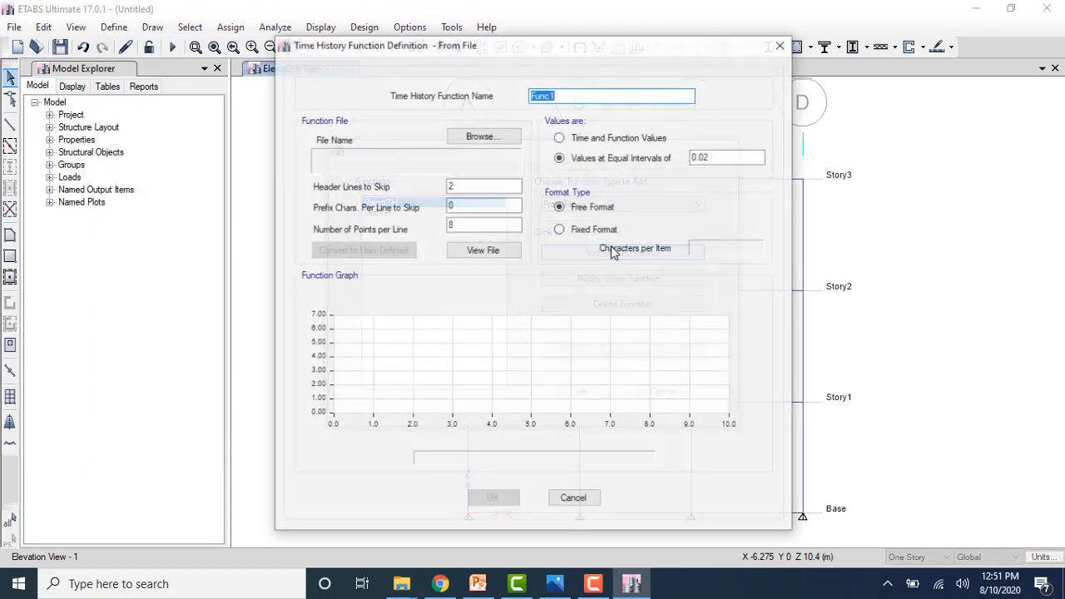
- Load the ELCENTRO record from the ETABS 17 Time History Functions folder in Program Files as the function's data file
{"action": "left_click", "coordinate": [510, 139]}
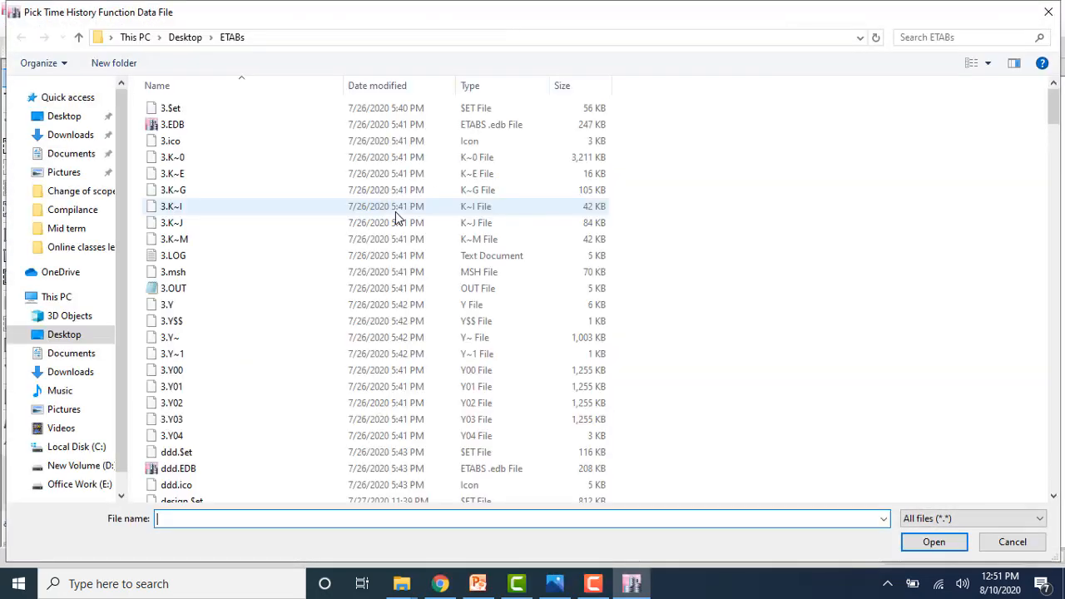
{"action": "left_click", "coordinate": [86, 483]}
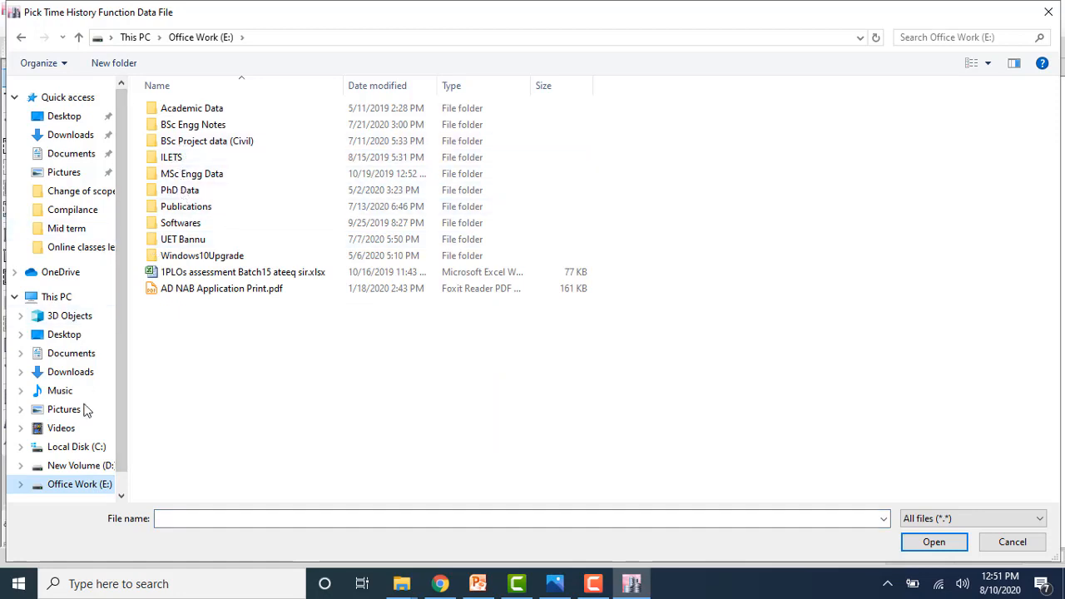
{"action": "left_click", "coordinate": [86, 447]}
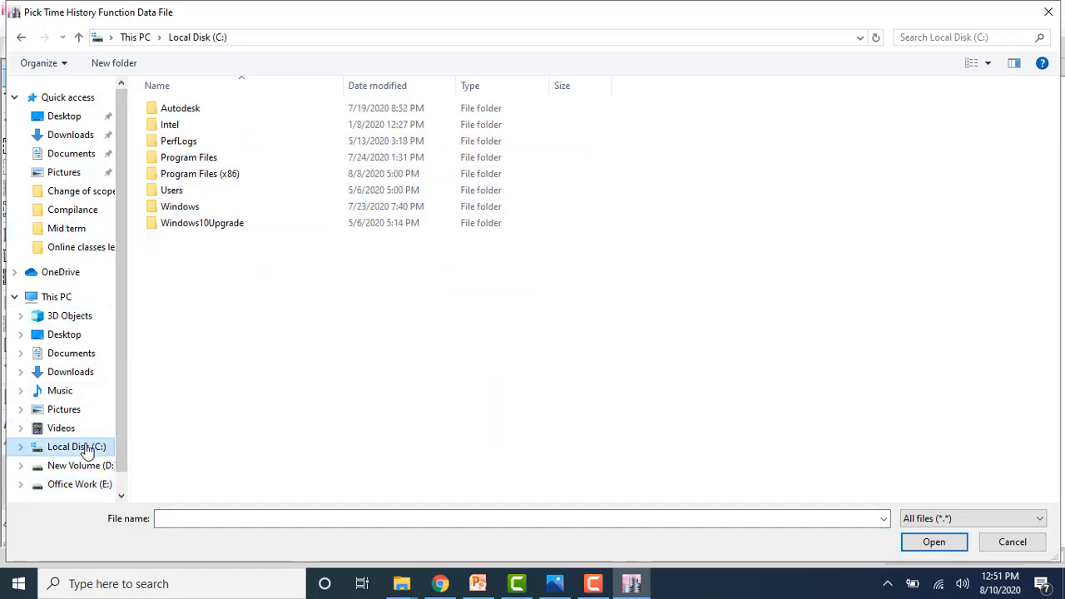
{"action": "double_click", "coordinate": [208, 161]}
{"action": "double_click", "coordinate": [209, 143]}
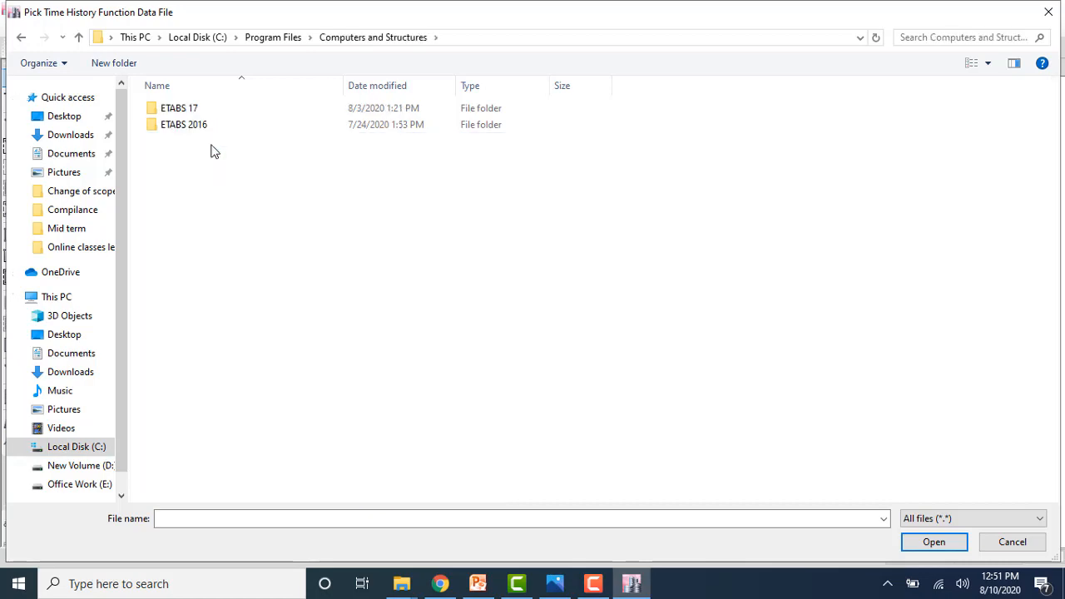
{"action": "left_click", "coordinate": [206, 112]}
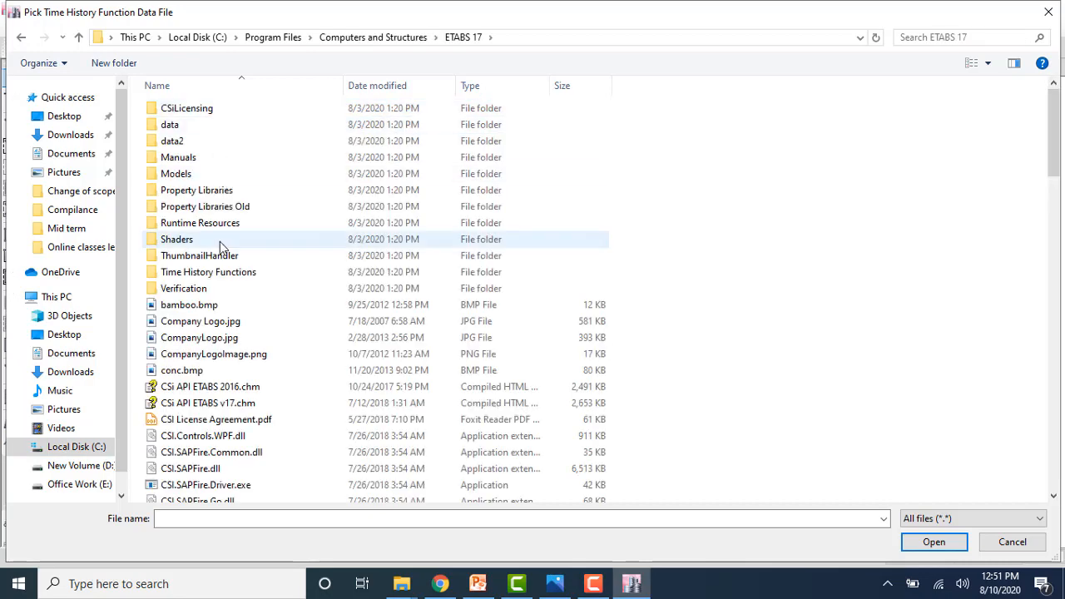
{"action": "double_click", "coordinate": [217, 272]}
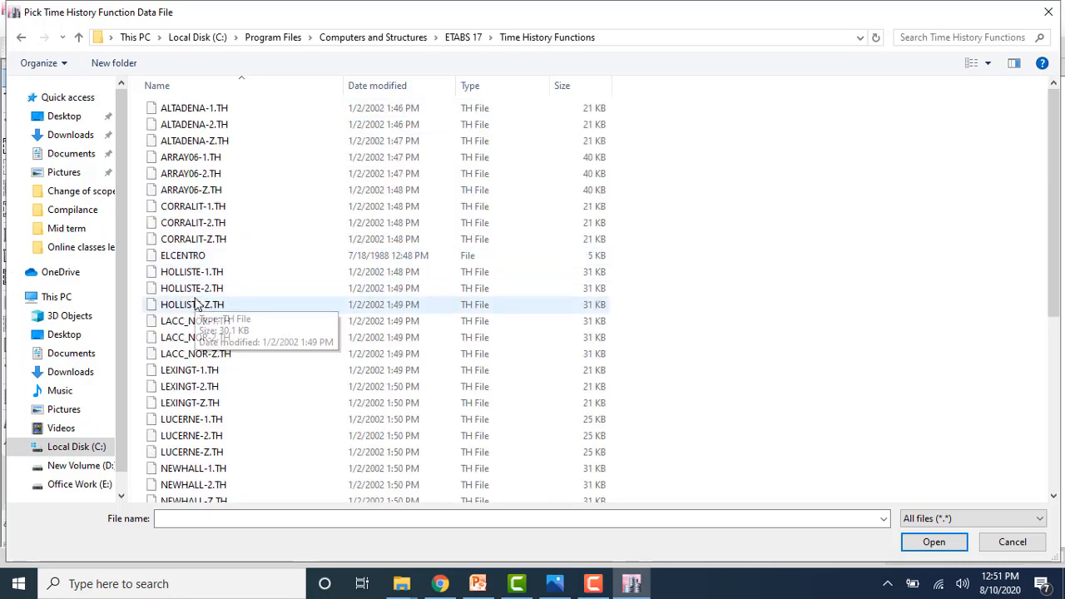
{"action": "left_click", "coordinate": [198, 255]}
{"action": "left_click", "coordinate": [907, 542]}
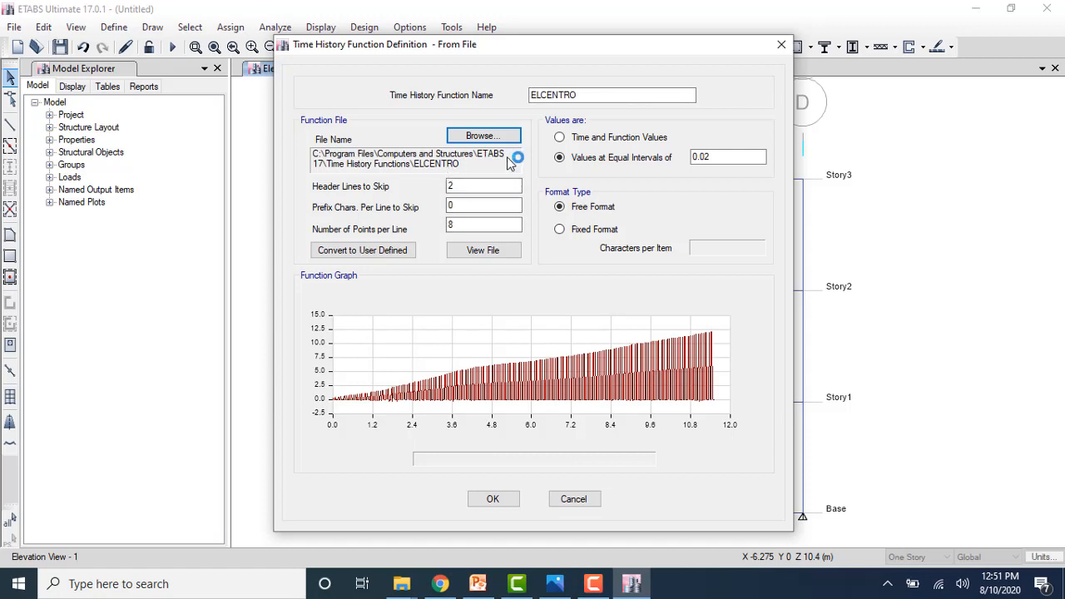
- Check the ELCENTRO file's layout, and set 3 points per line, 0 header lines to skip, and Time and Function Values
{"action": "left_click", "coordinate": [483, 252]}
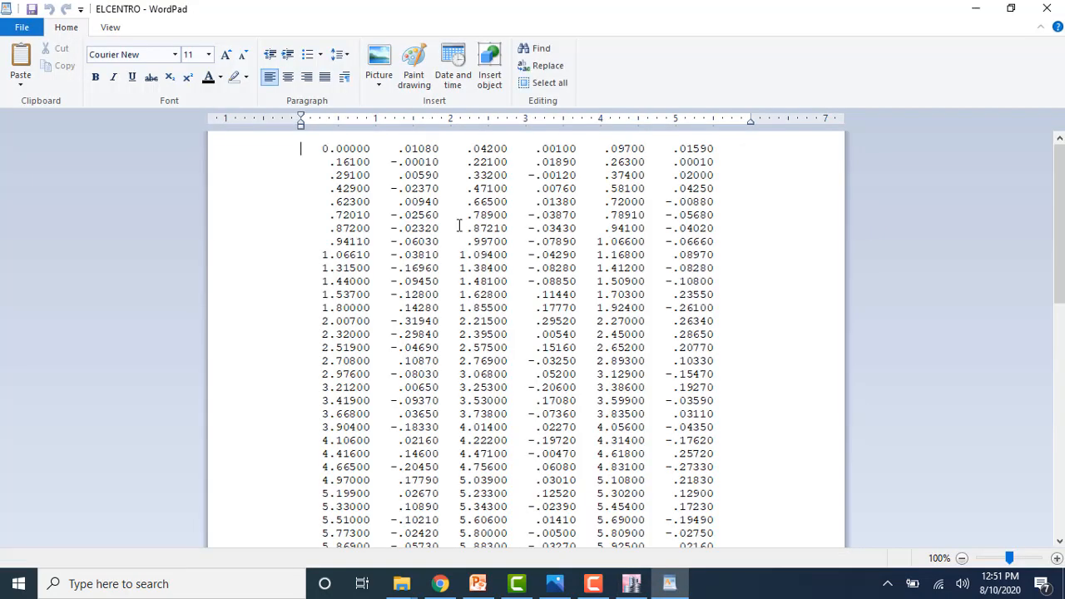
{"action": "left_click", "coordinate": [1047, 9]}
{"action": "left_click", "coordinate": [480, 225]}
{"action": "key", "text": "BackSpace"}
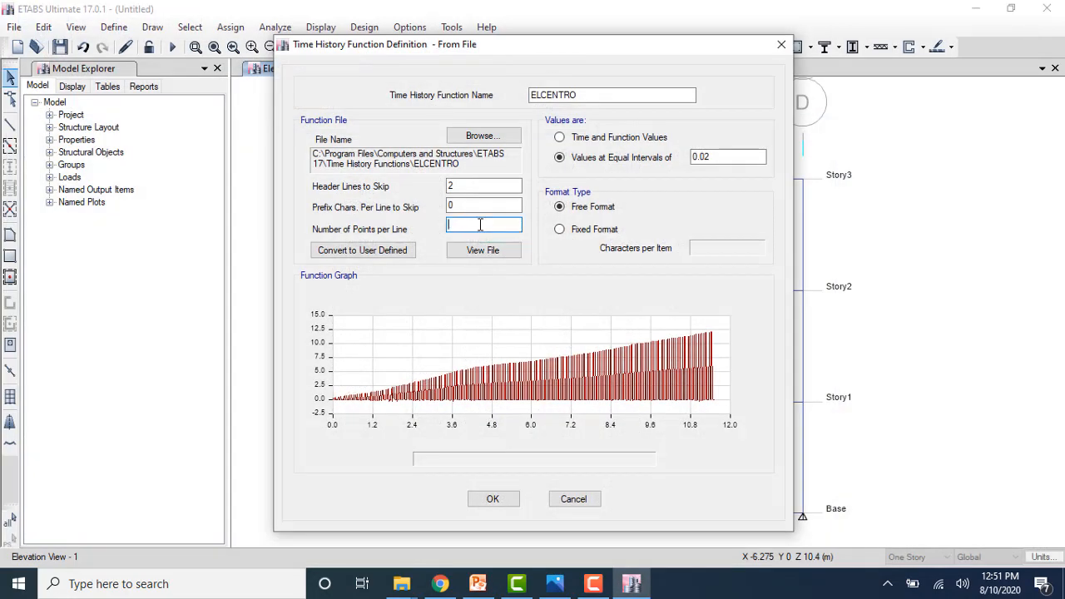
{"action": "left_click", "coordinate": [467, 188]}
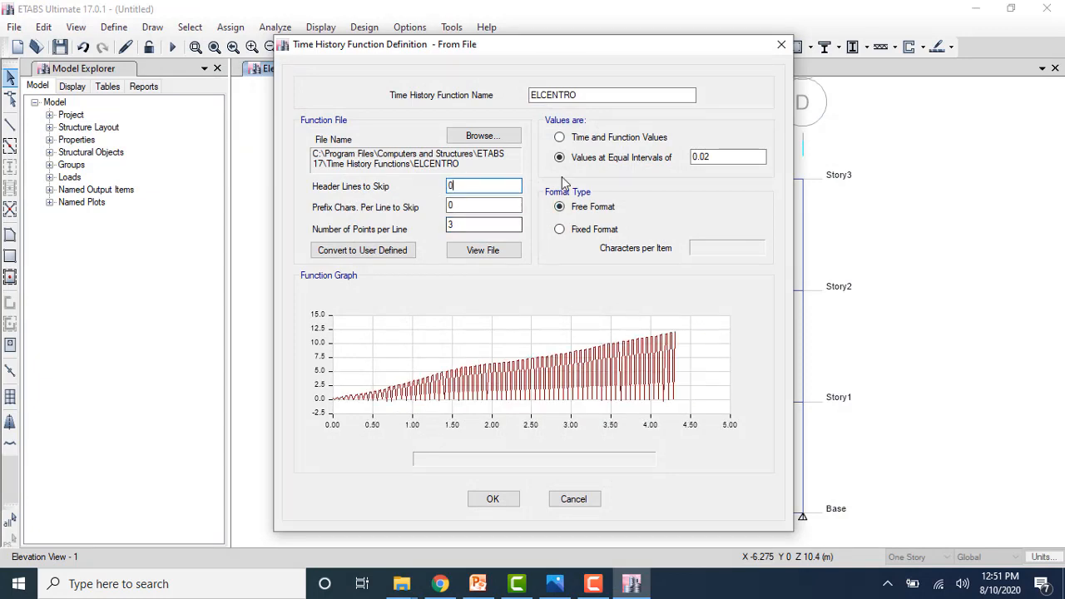
{"action": "left_click", "coordinate": [560, 138]}
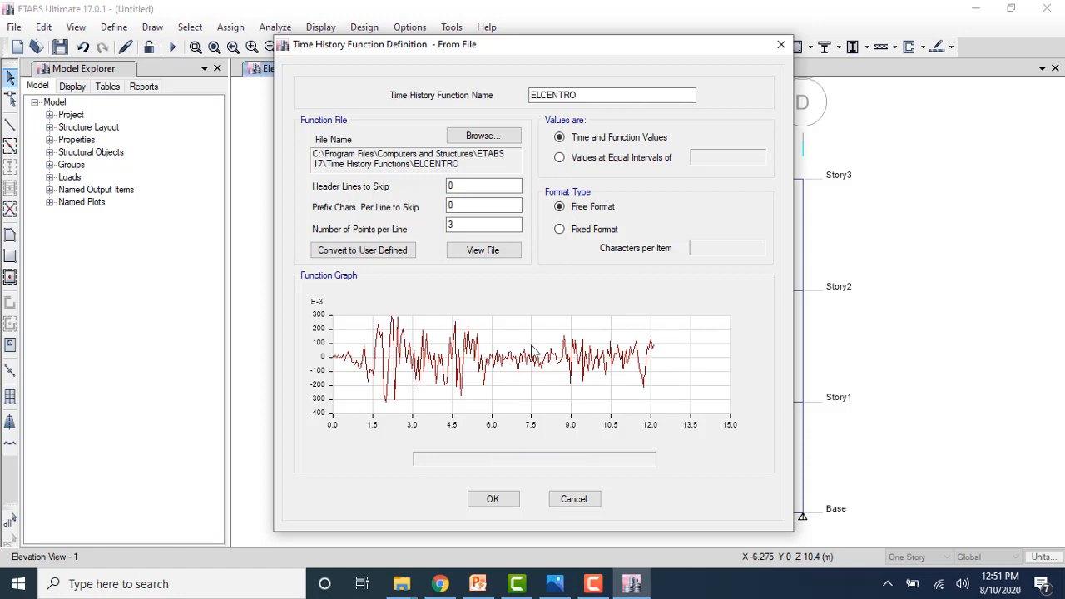
- Name the time history function TH and accept the function definitions
{"action": "double_click", "coordinate": [582, 94]}
{"action": "key", "text": "BackSpace"}
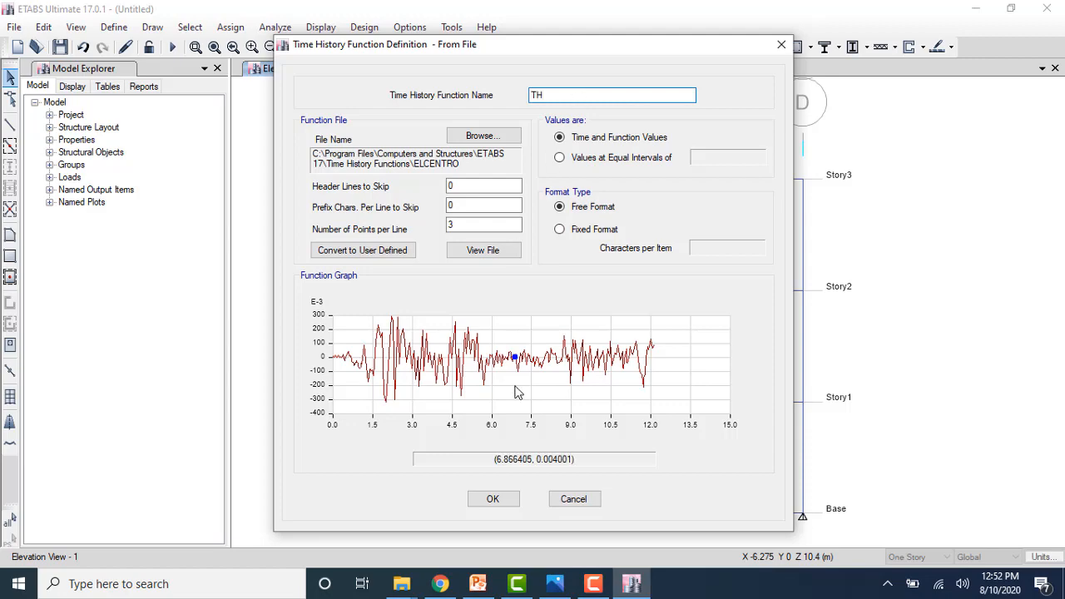
{"action": "left_click", "coordinate": [513, 498]}
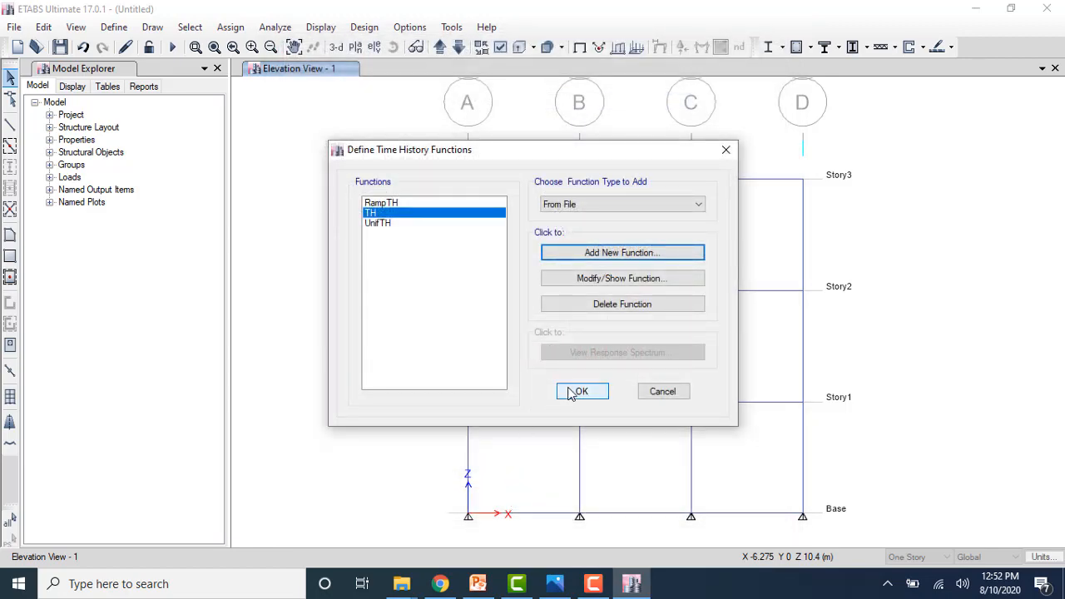
{"action": "left_click", "coordinate": [580, 392]}
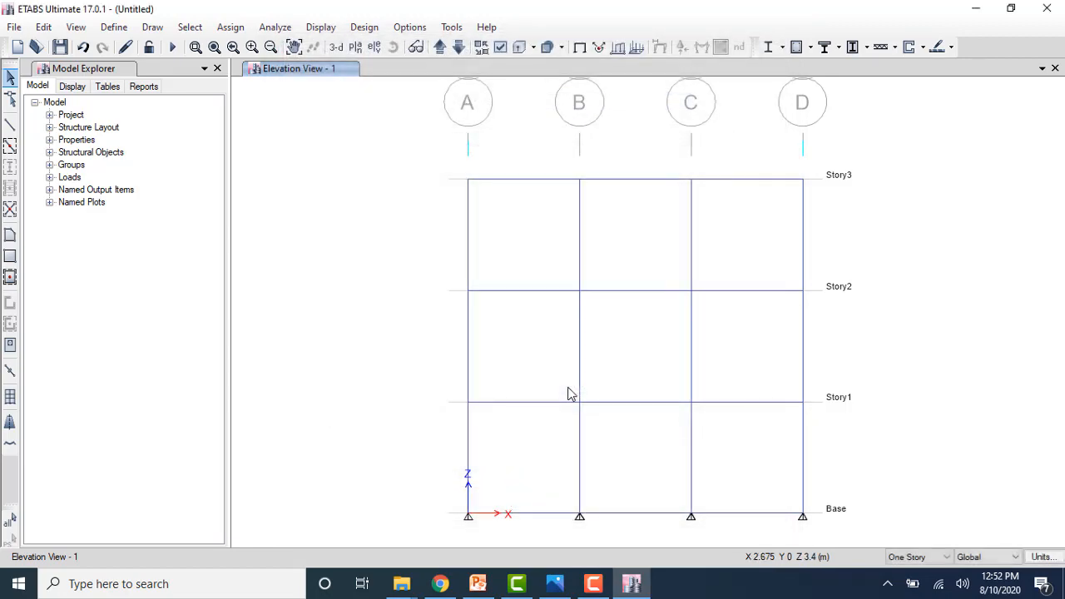
- Add a new load case named THx with load case type Time History
{"action": "left_click", "coordinate": [123, 30]}
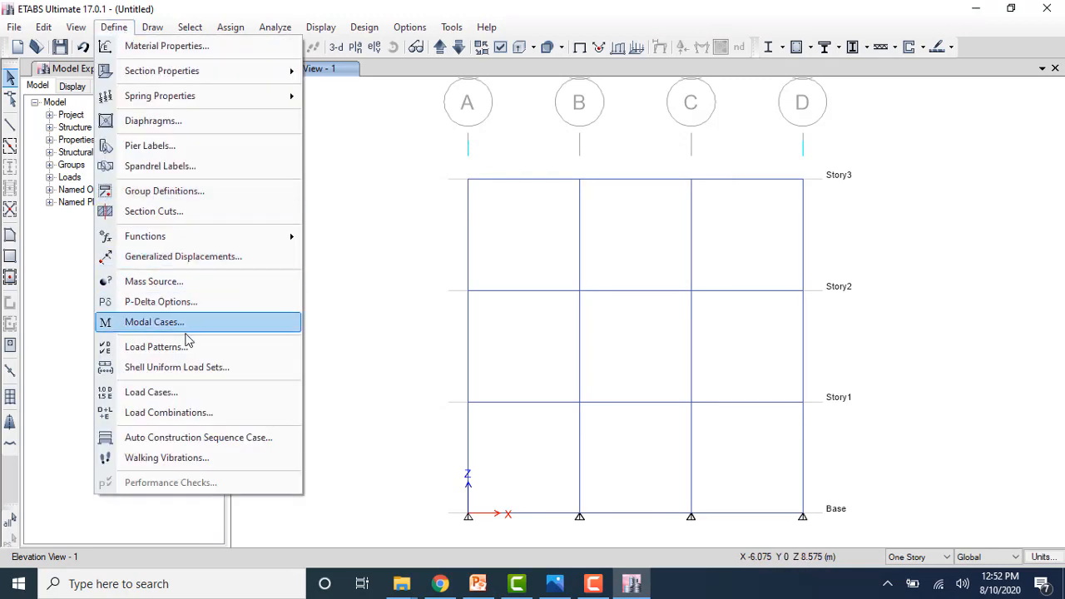
{"action": "left_click", "coordinate": [190, 392]}
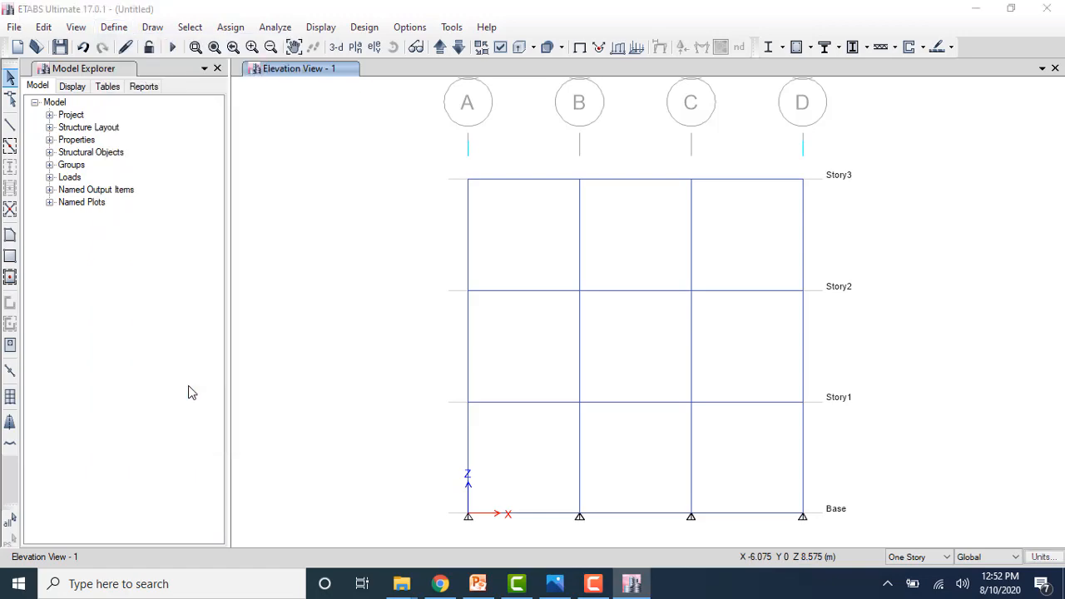
{"action": "left_click", "coordinate": [717, 212]}
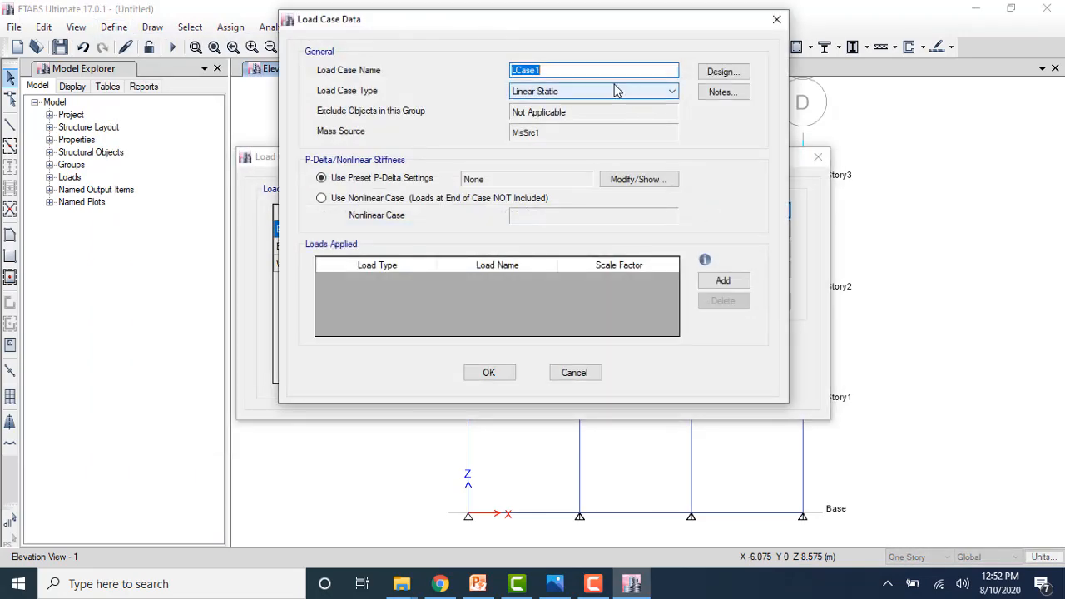
{"action": "type", "text": "THx"}
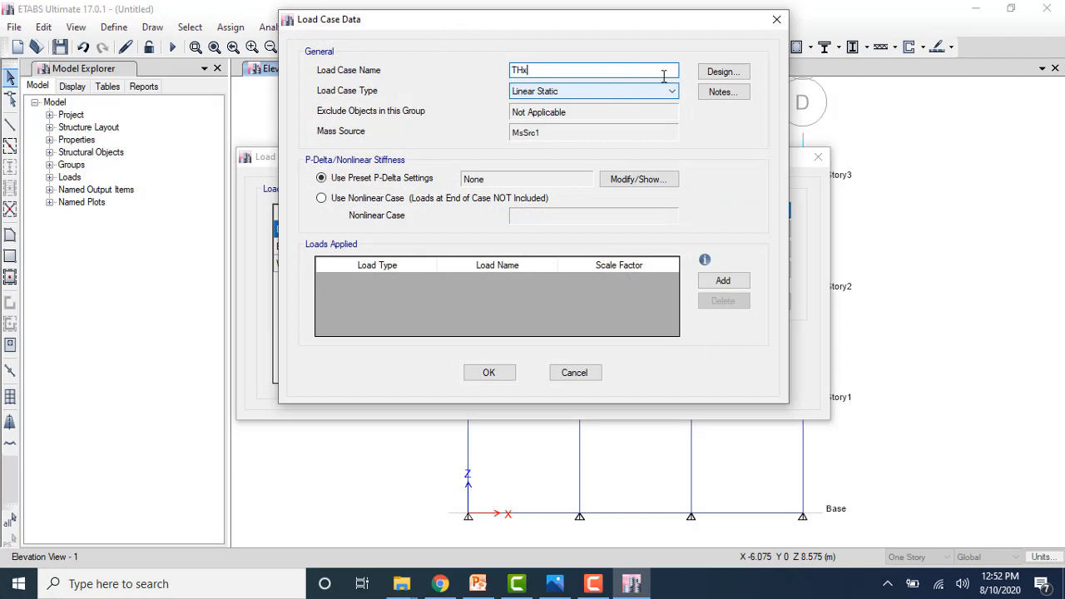
{"action": "left_click", "coordinate": [668, 91]}
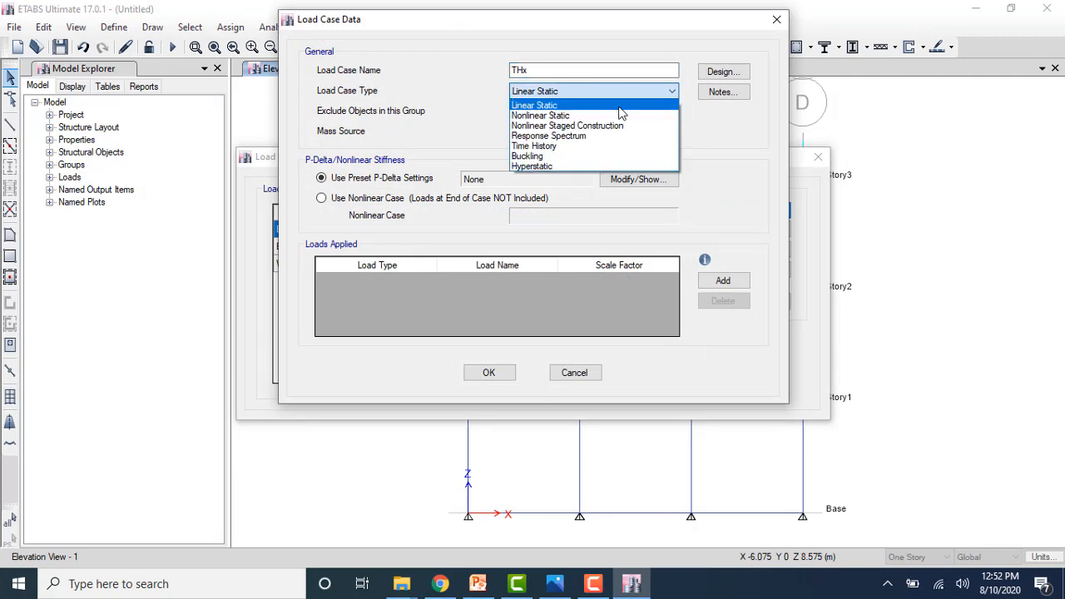
{"action": "left_click", "coordinate": [582, 146]}
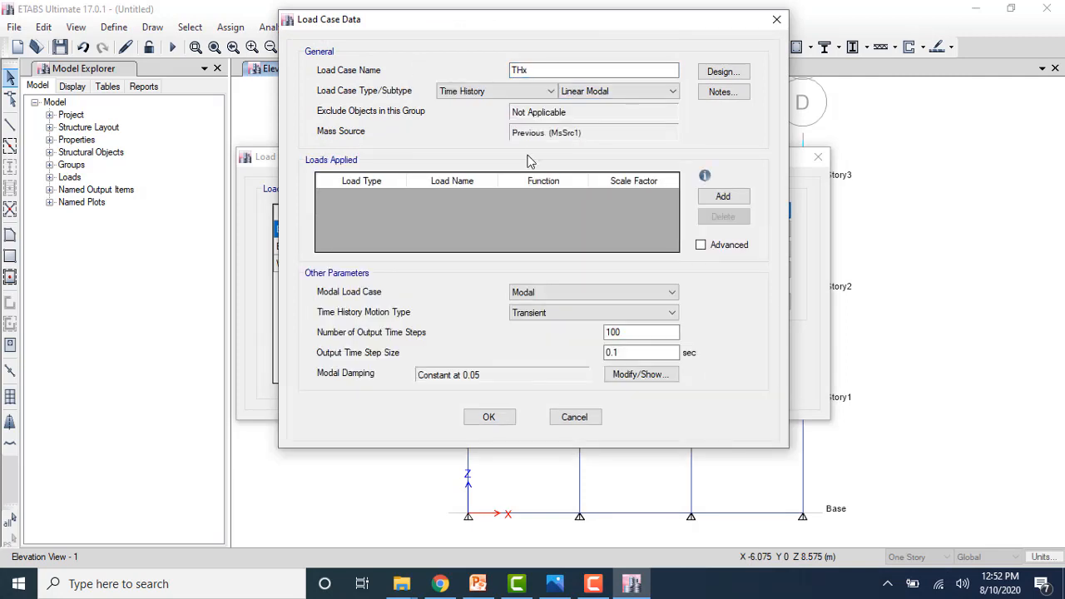
- Apply a U1 Acceleration load to THx using function TH with scale factor 9.81, and accept the case
{"action": "left_click", "coordinate": [722, 196]}
{"action": "left_click", "coordinate": [399, 197]}
{"action": "left_click", "coordinate": [358, 218]}
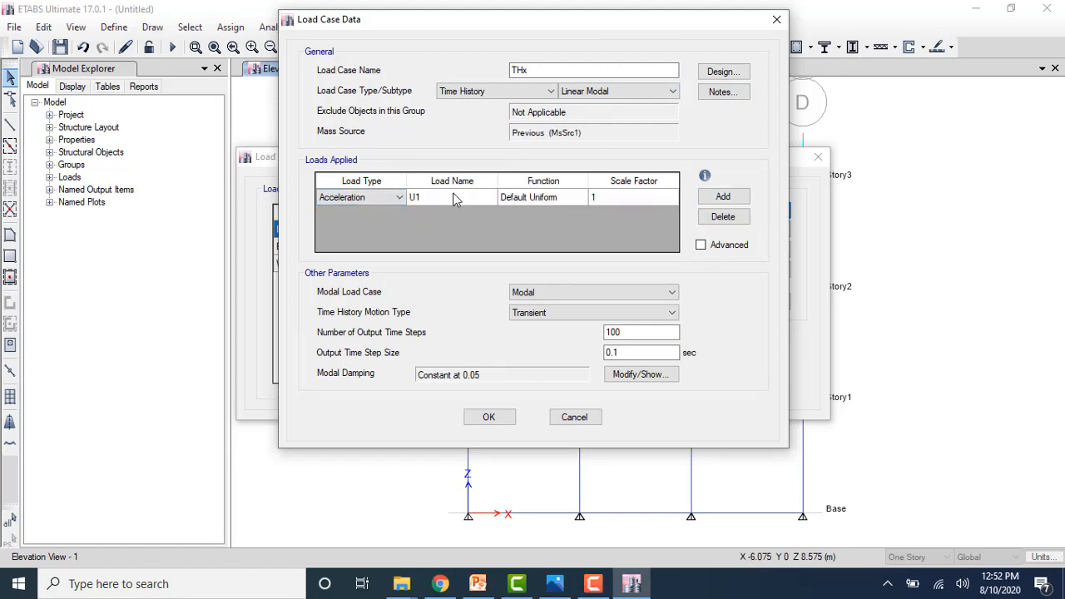
{"action": "left_click", "coordinate": [558, 198]}
{"action": "left_click", "coordinate": [558, 198]}
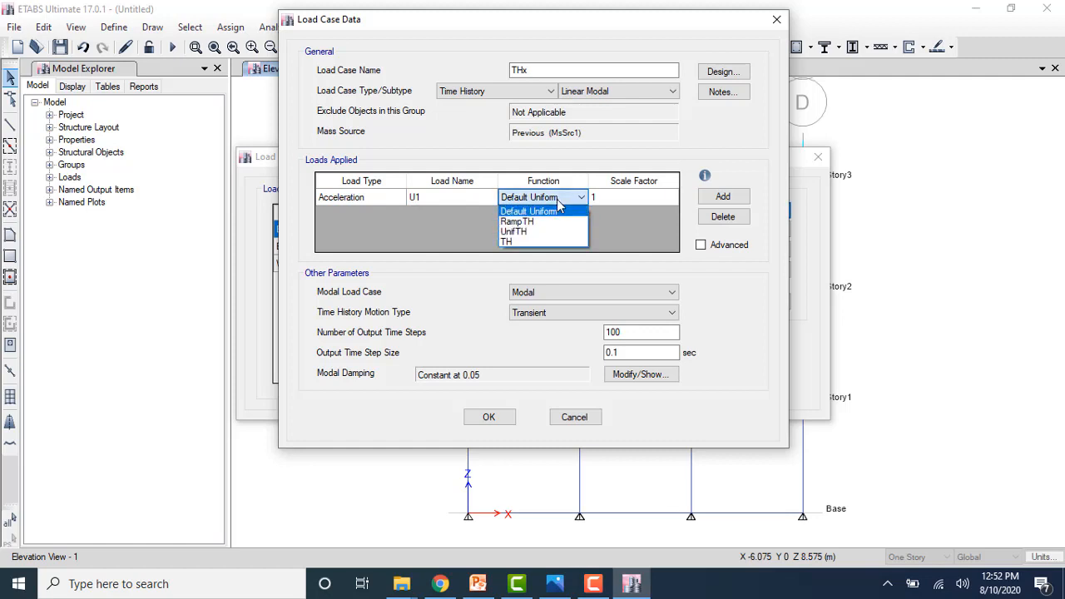
{"action": "left_click", "coordinate": [537, 241]}
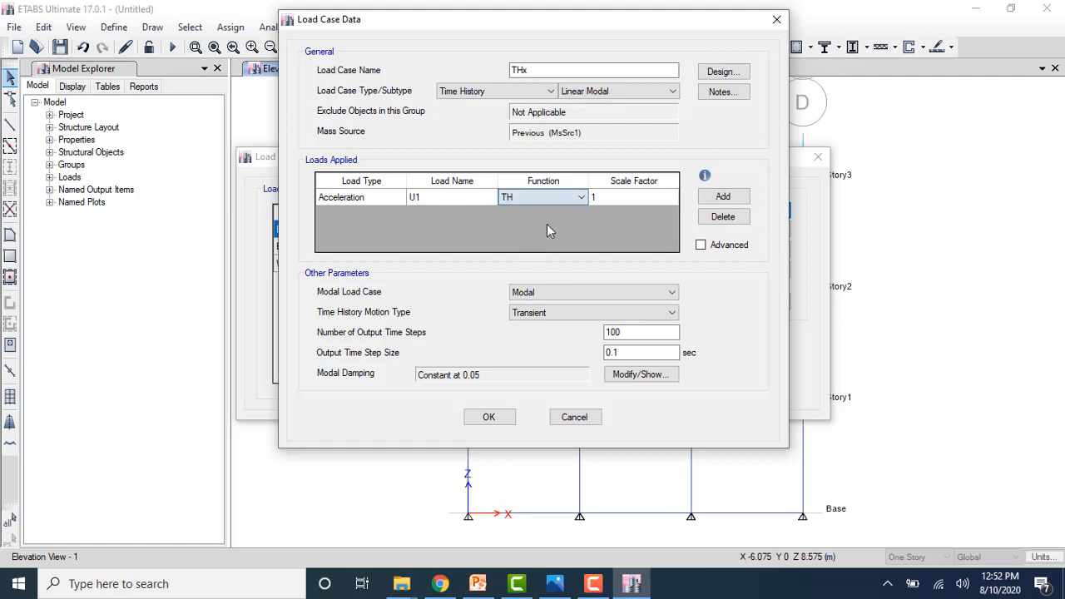
{"action": "left_click", "coordinate": [597, 201]}
{"action": "type", "text": "9.8"}
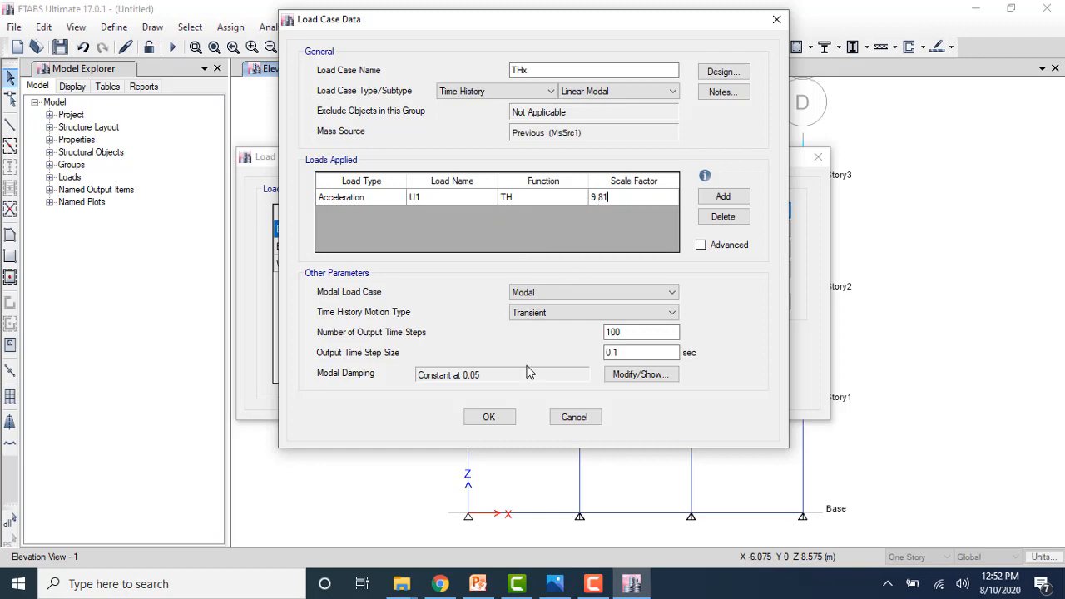
{"action": "left_click", "coordinate": [505, 417]}
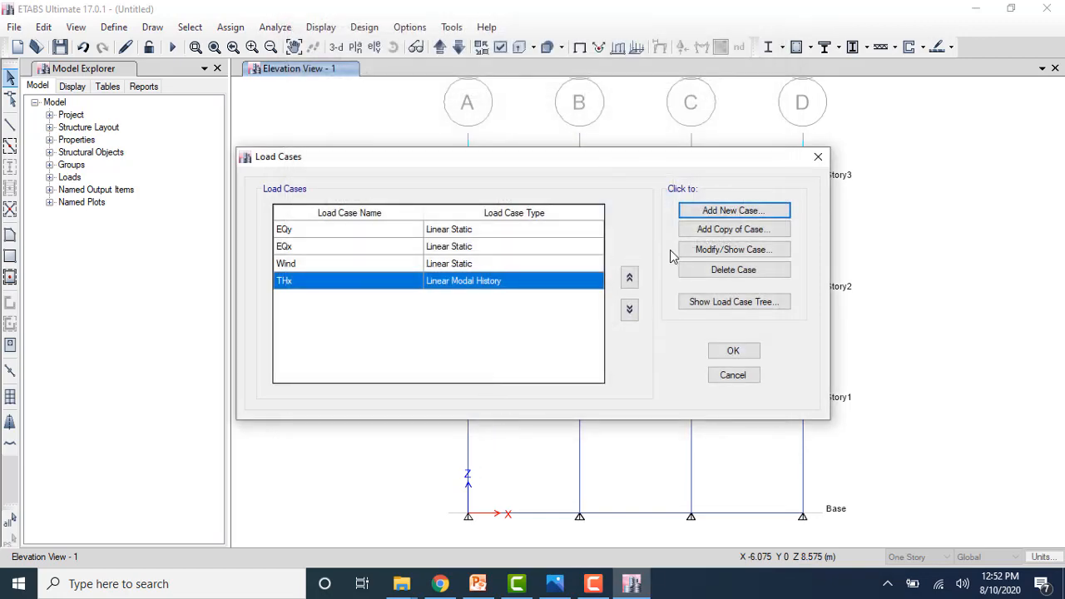
- Add a copy of load case THx named THy with its acceleration load in U2, and accept the load cases
{"action": "left_click", "coordinate": [712, 233]}
{"action": "left_click", "coordinate": [547, 69]}
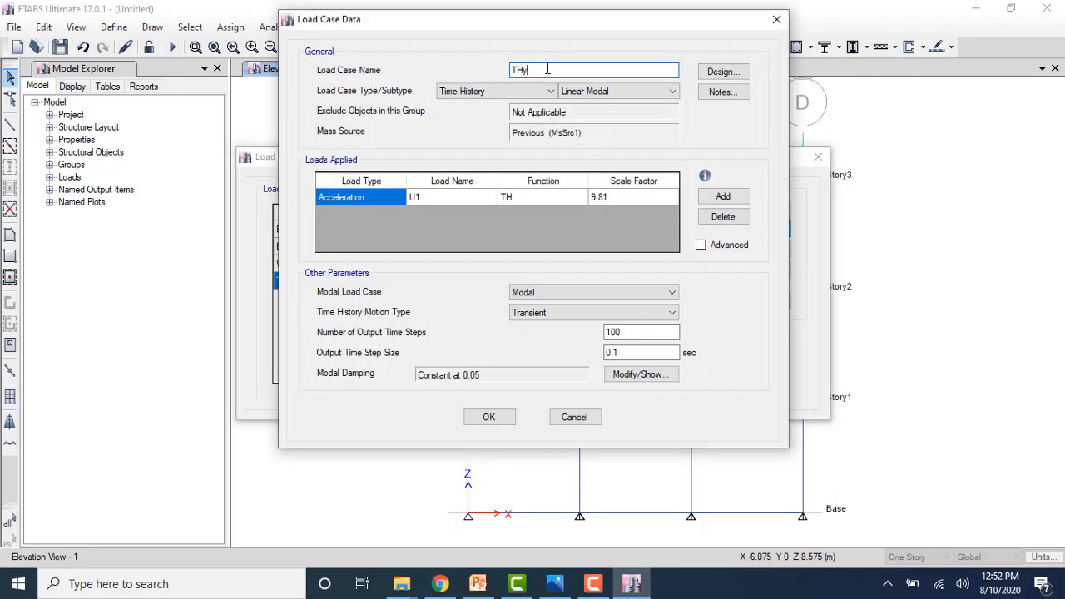
{"action": "left_click", "coordinate": [459, 195]}
{"action": "left_click", "coordinate": [489, 198]}
{"action": "left_click", "coordinate": [452, 221]}
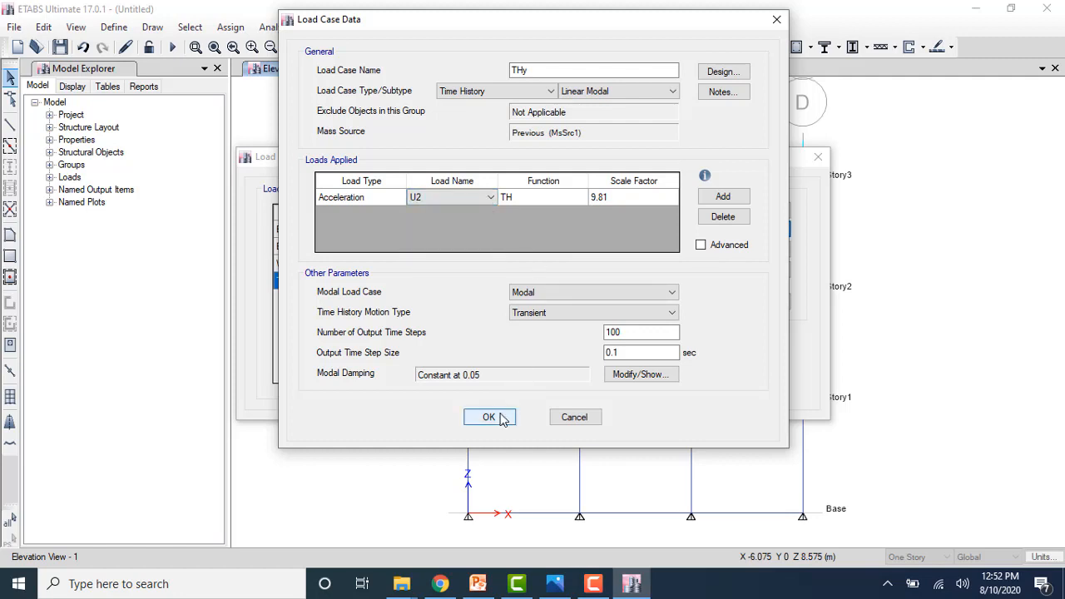
{"action": "left_click", "coordinate": [490, 417]}
{"action": "left_click", "coordinate": [733, 350]}
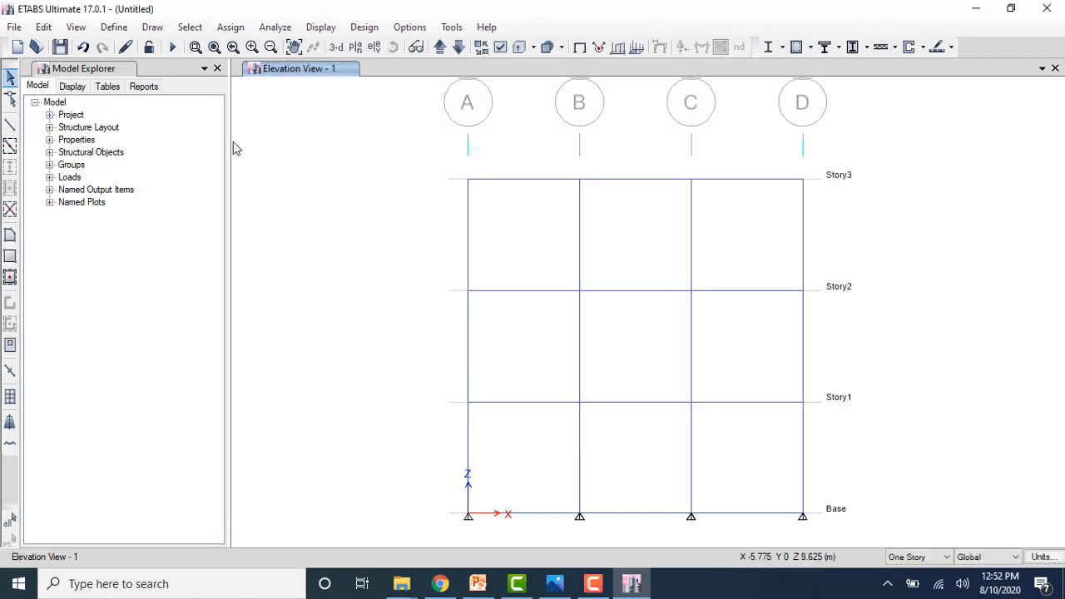
- Start a new response spectrum function of type UBC97
{"action": "left_click", "coordinate": [117, 27]}
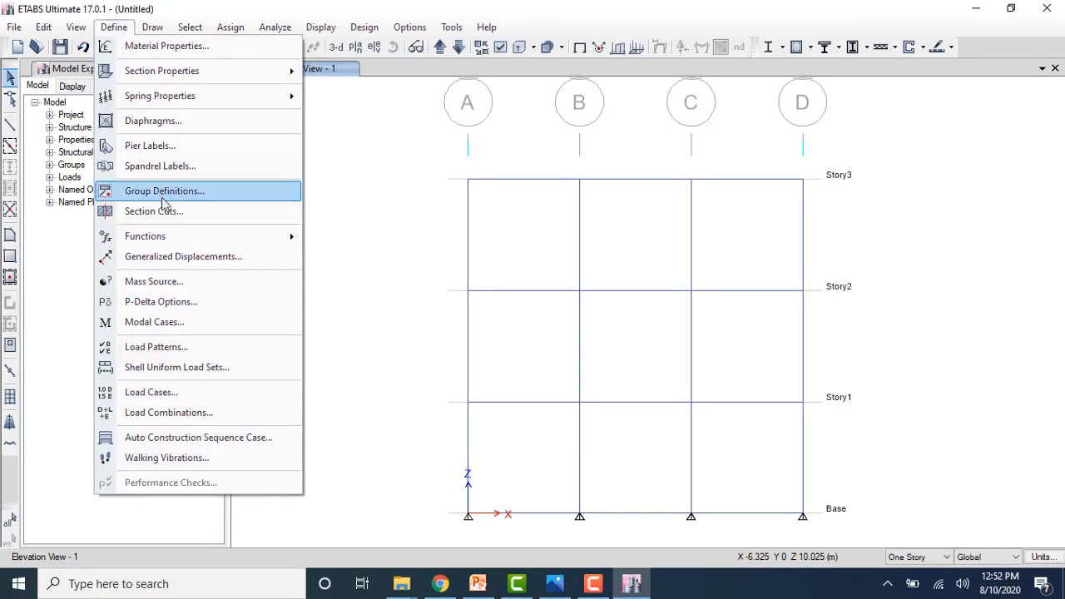
{"action": "left_click", "coordinate": [317, 237]}
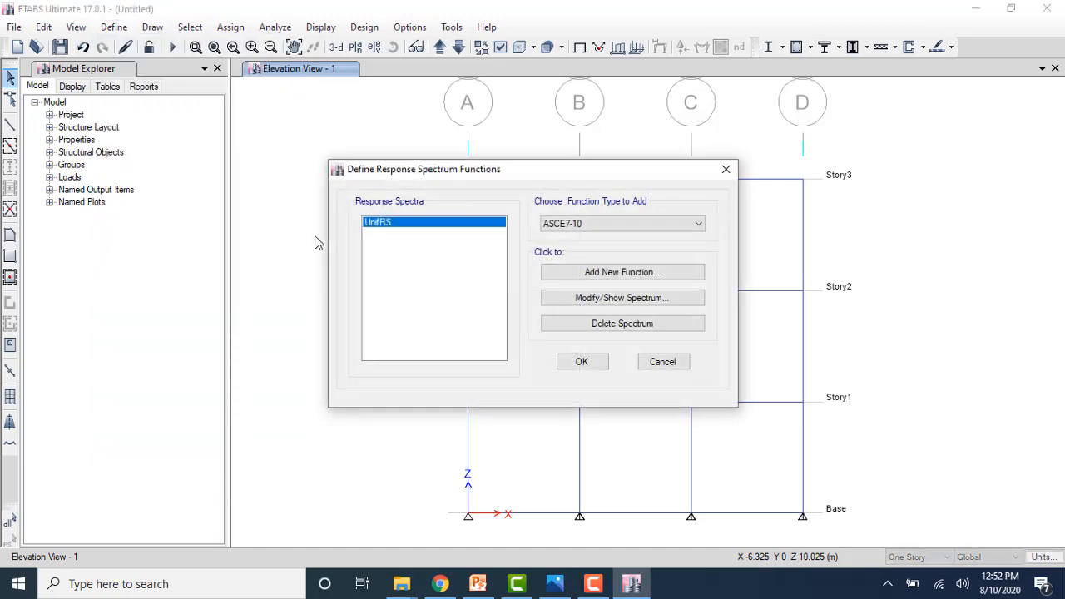
{"action": "left_click", "coordinate": [604, 229]}
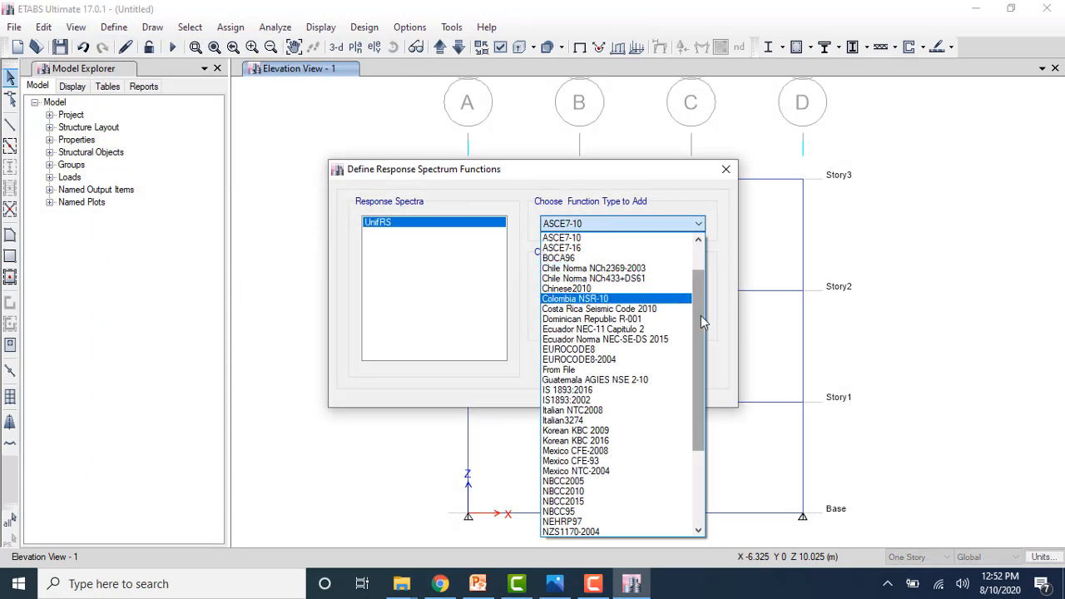
{"action": "left_click_drag", "start_coordinate": [701, 316], "coordinate": [697, 385]}
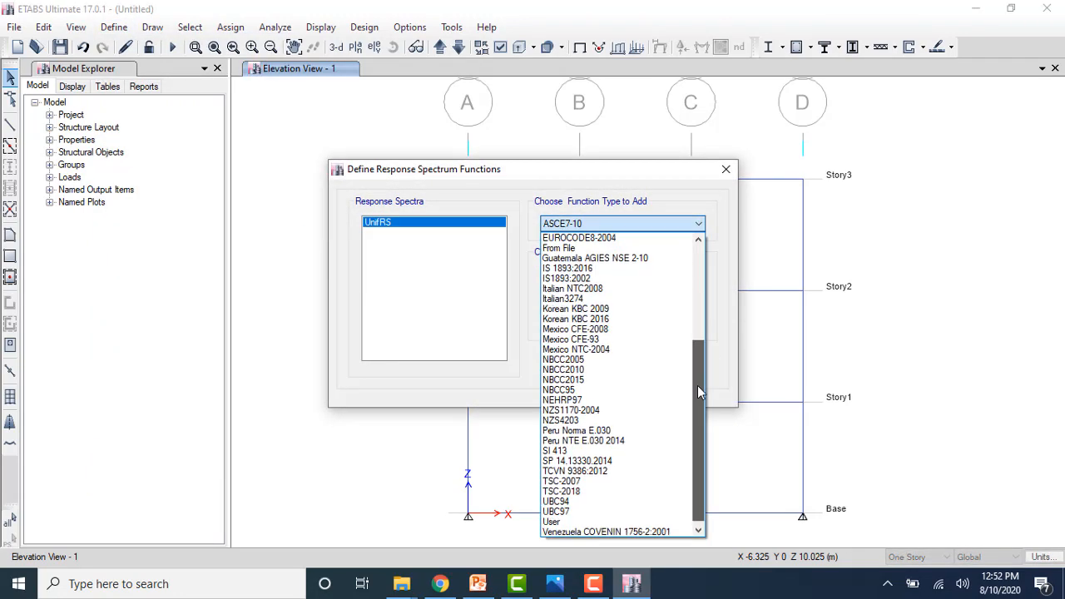
{"action": "left_click", "coordinate": [587, 511]}
{"action": "left_click", "coordinate": [621, 273]}
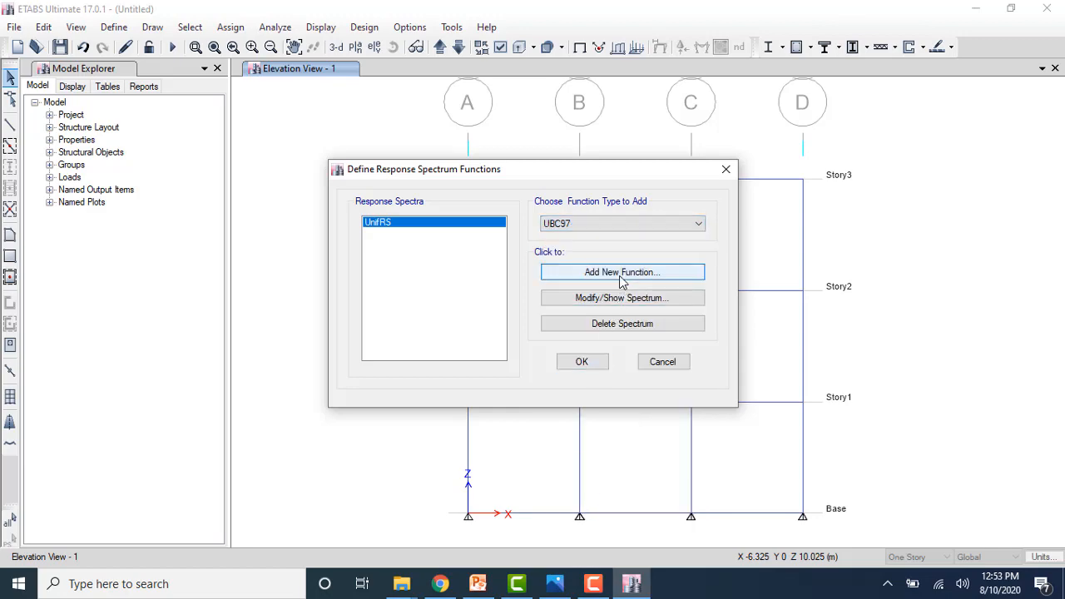
- Set seismic coefficients Ca to 0.66 and Cv to 1.28, name the spectrum function RS, and accept the definitions
{"action": "left_click", "coordinate": [523, 159]}
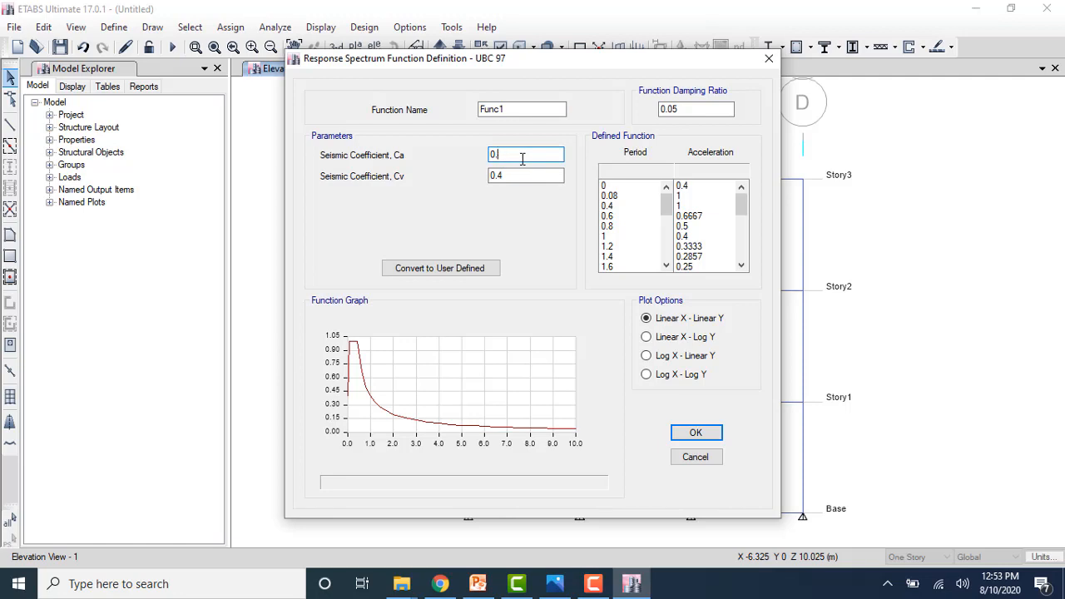
{"action": "left_click", "coordinate": [509, 176]}
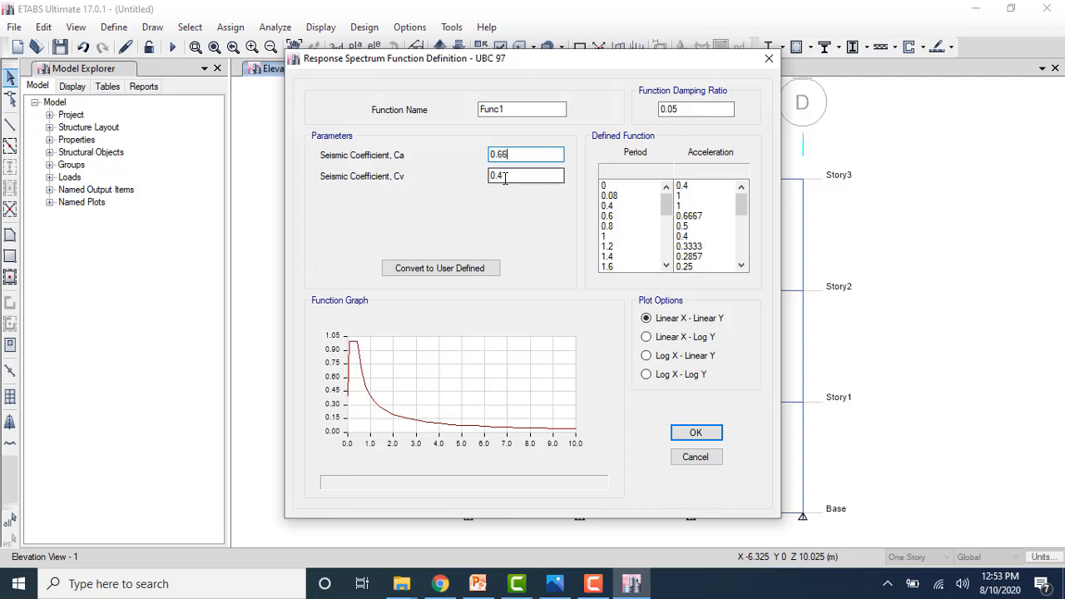
{"action": "key", "text": "BackSpace"}
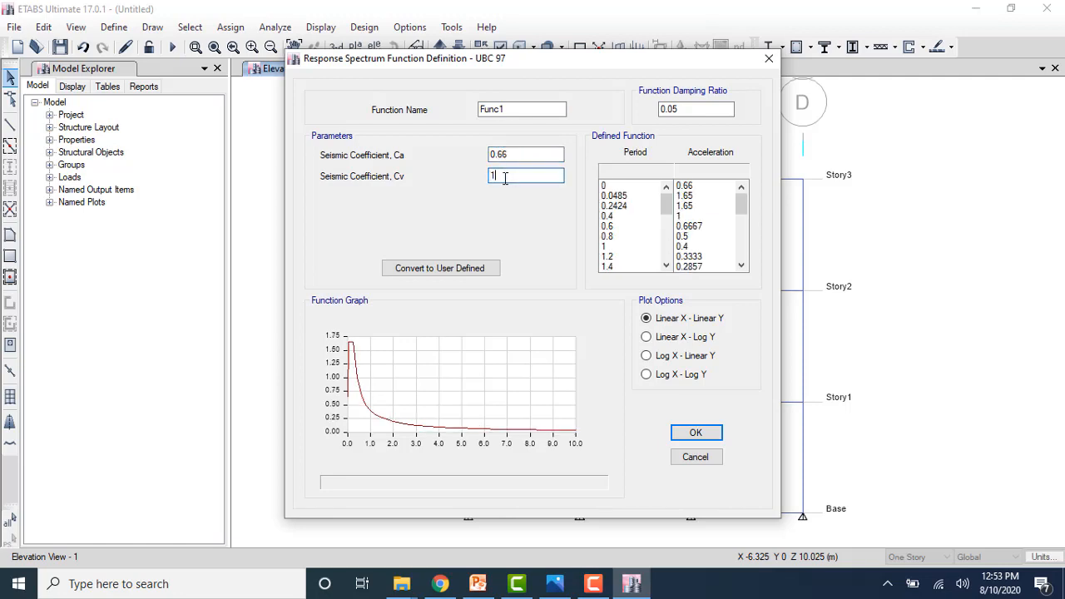
{"action": "left_click", "coordinate": [534, 113]}
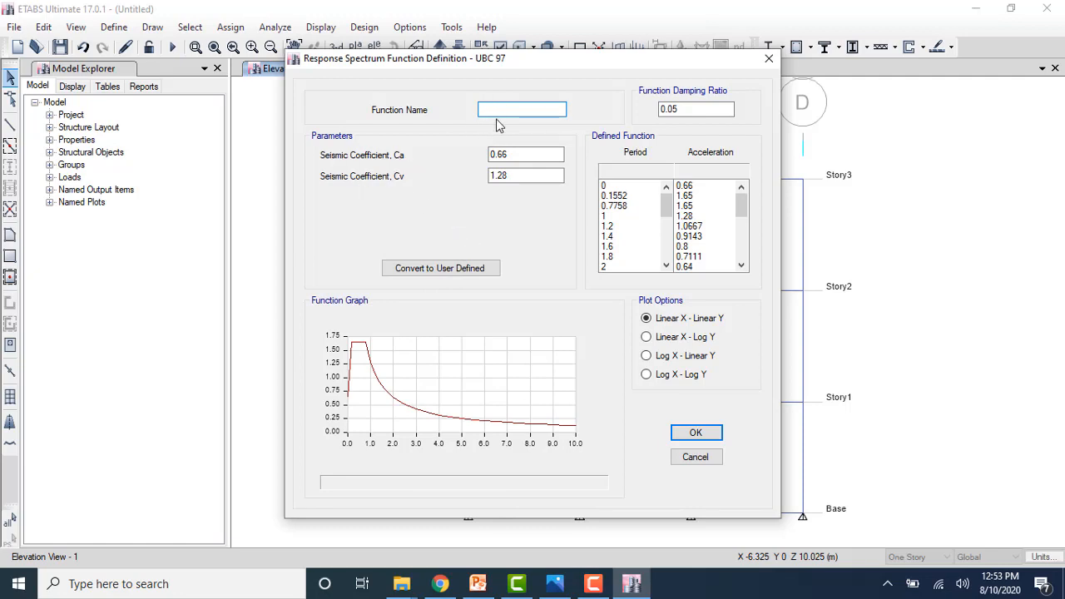
{"action": "left_click", "coordinate": [698, 432]}
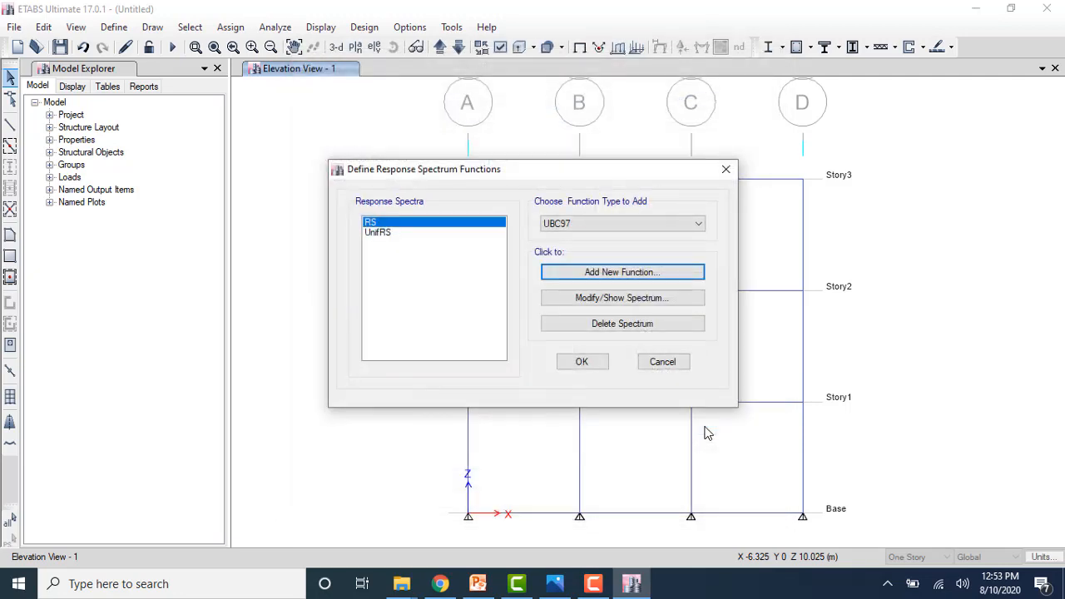
{"action": "left_click", "coordinate": [581, 361]}
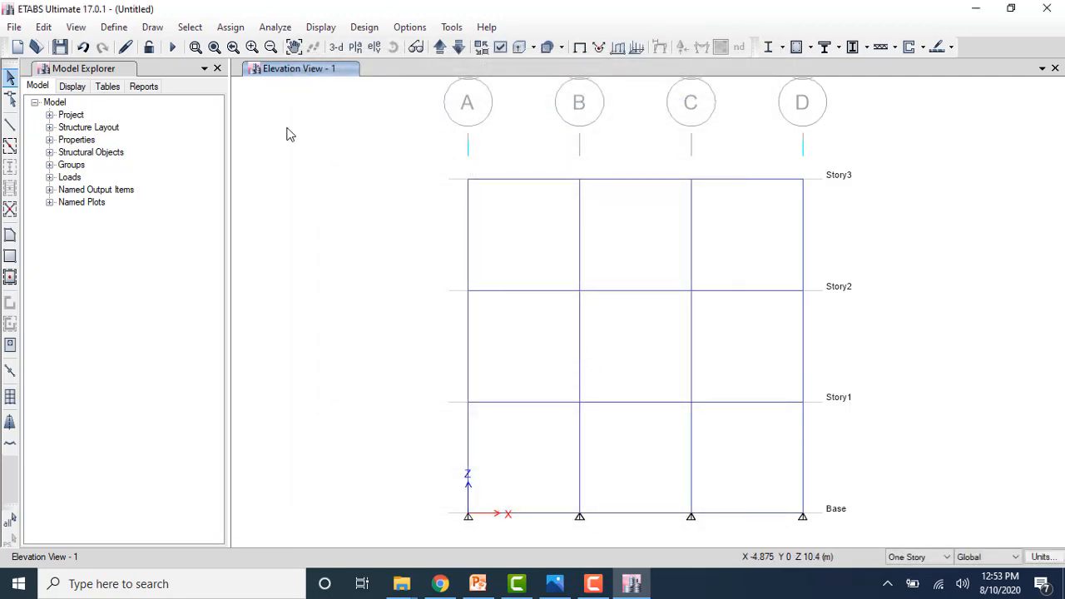
- Add a new load case named RSx with load case type Response Spectrum
{"action": "left_click", "coordinate": [114, 27]}
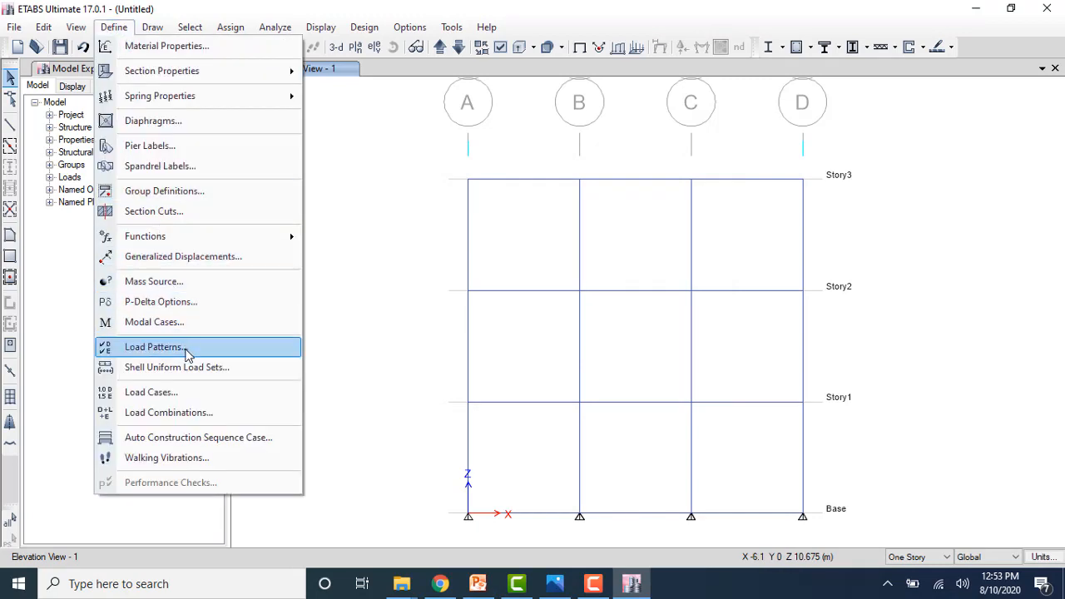
{"action": "left_click", "coordinate": [151, 392]}
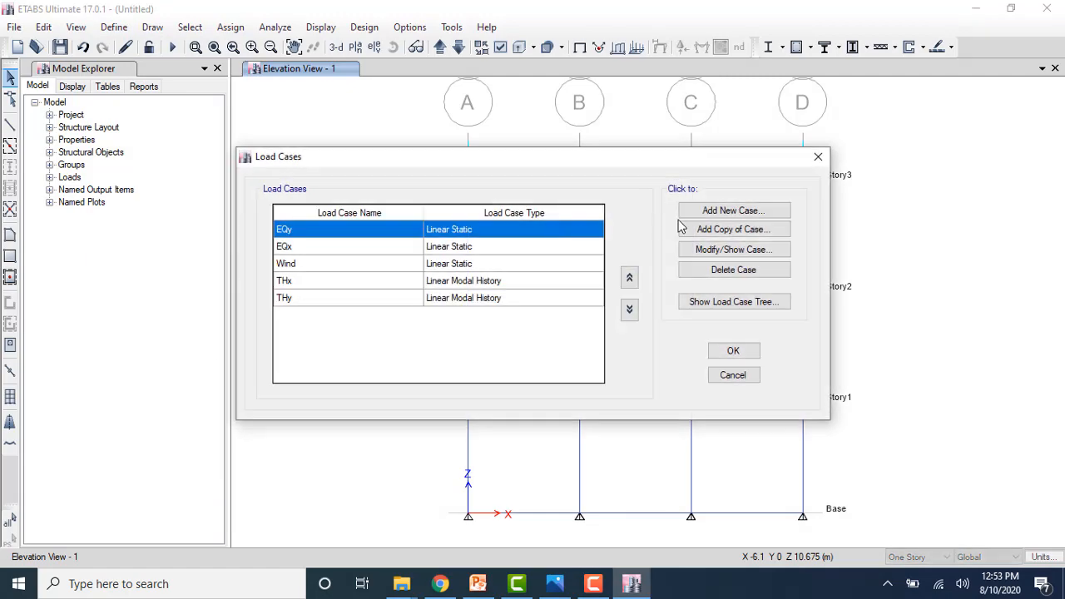
{"action": "left_click", "coordinate": [709, 213]}
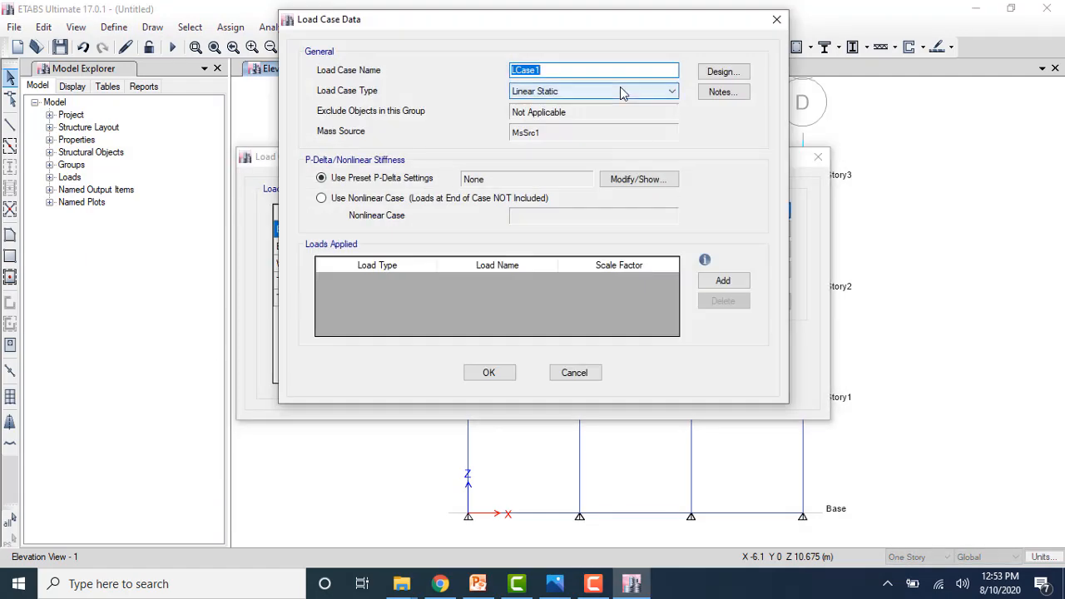
{"action": "type", "text": "RSx"}
{"action": "left_click", "coordinate": [617, 98]}
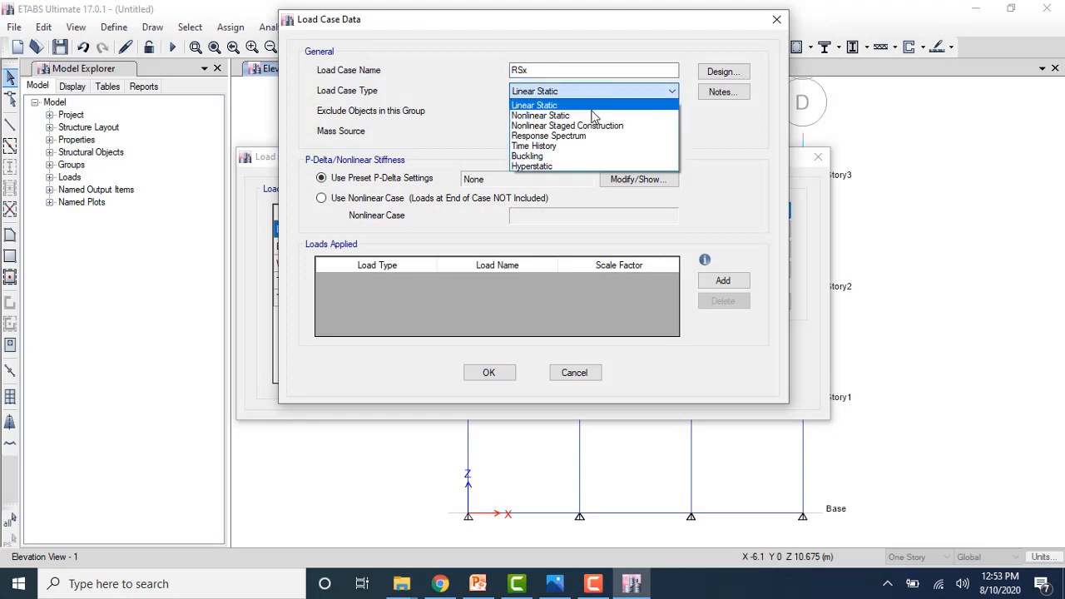
{"action": "left_click", "coordinate": [580, 136]}
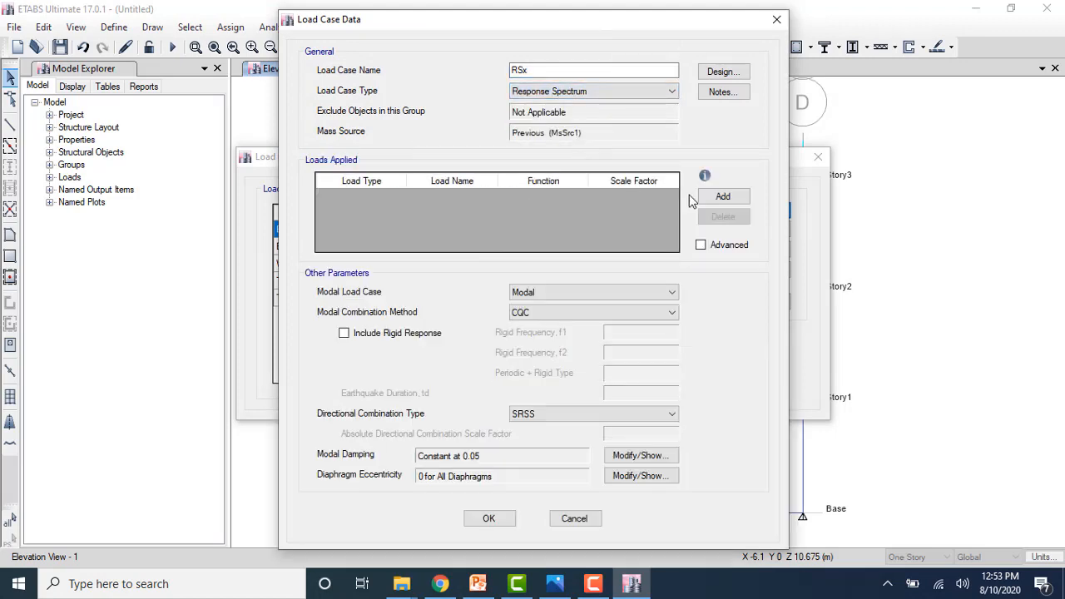
- Apply a U1 Acceleration load to RSx using function RS with scale factor 9.8, and accept the case
{"action": "left_click", "coordinate": [721, 198]}
{"action": "left_click", "coordinate": [391, 203]}
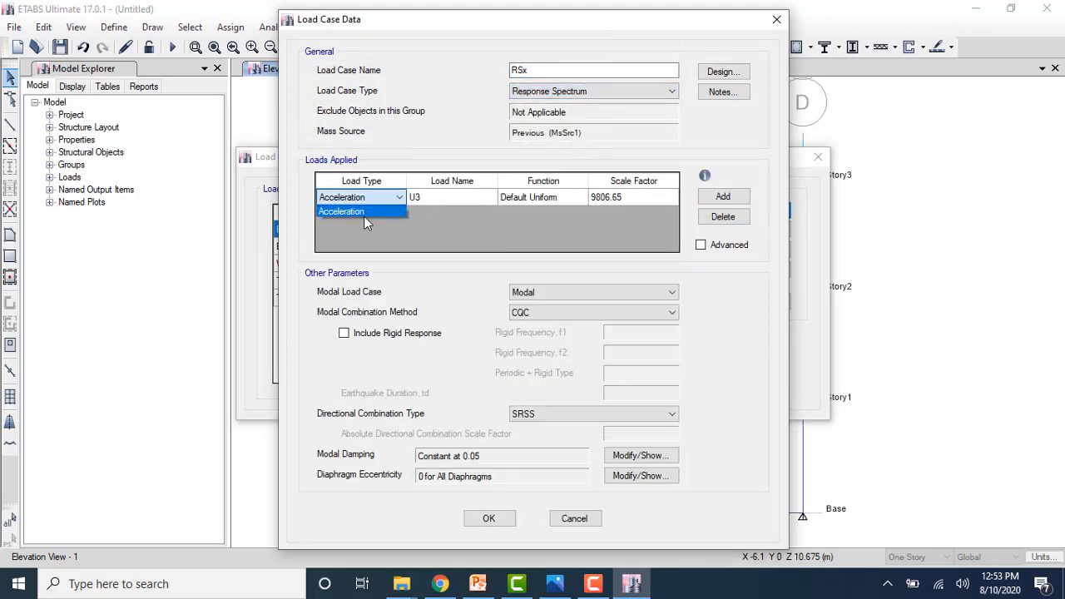
{"action": "left_click", "coordinate": [364, 215]}
{"action": "left_click", "coordinate": [545, 200]}
{"action": "left_click", "coordinate": [547, 197]}
{"action": "left_click", "coordinate": [536, 228]}
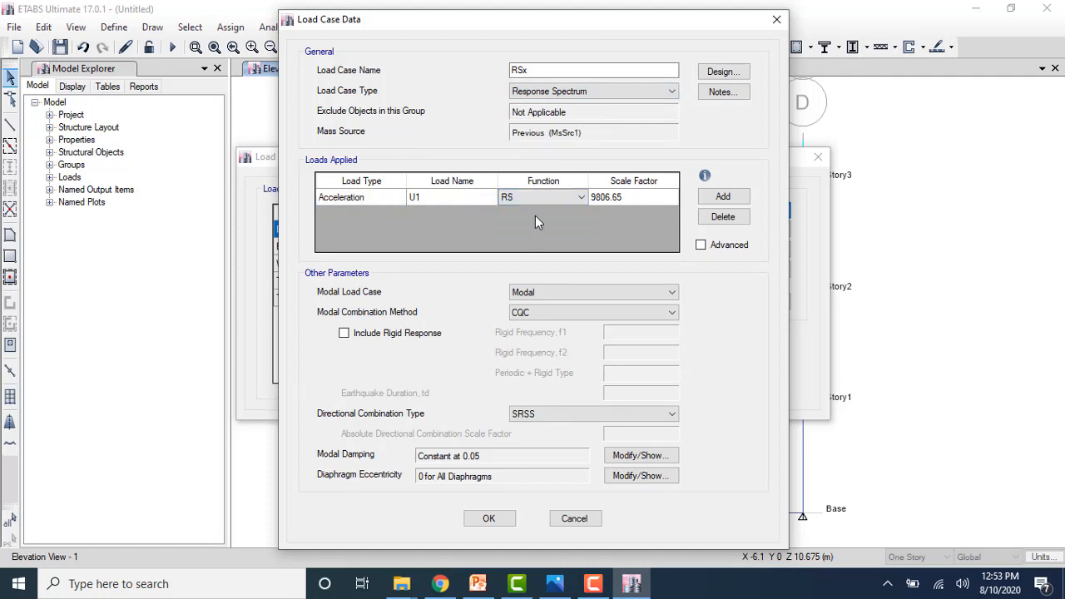
{"action": "left_click", "coordinate": [614, 197]}
{"action": "type", "text": "9.8"}
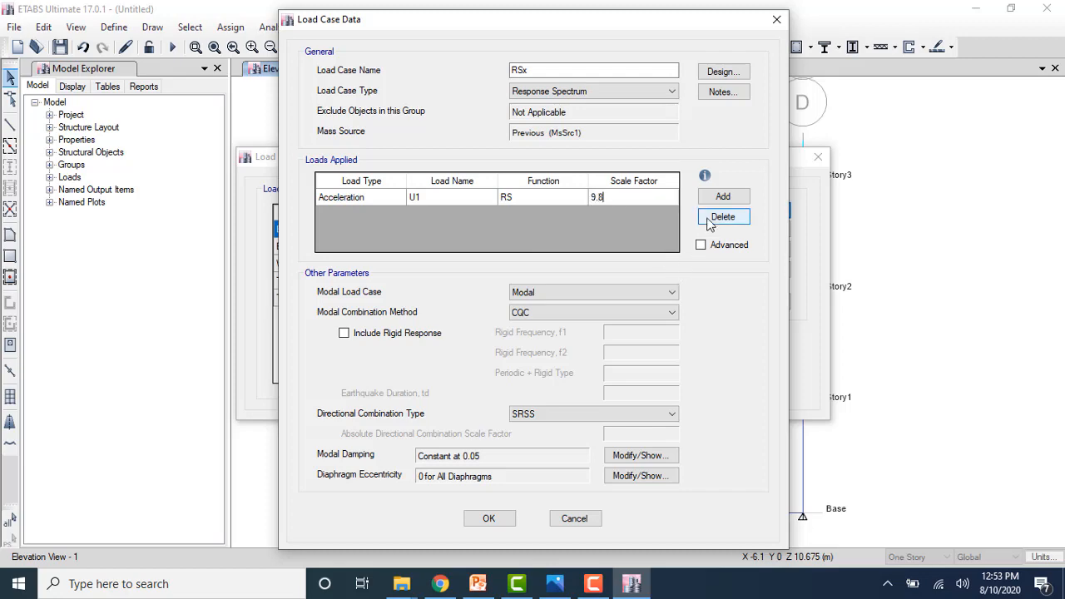
{"action": "left_click", "coordinate": [502, 519]}
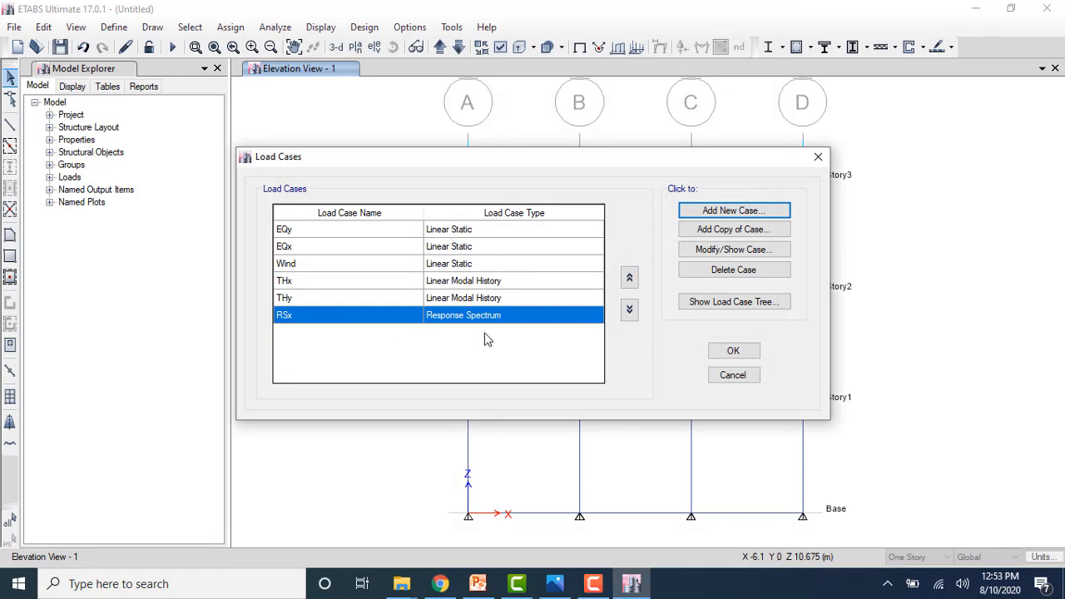
- Add a copy of load case RSx named RSy with its acceleration load in U2, and accept the load cases
{"action": "left_click", "coordinate": [705, 230]}
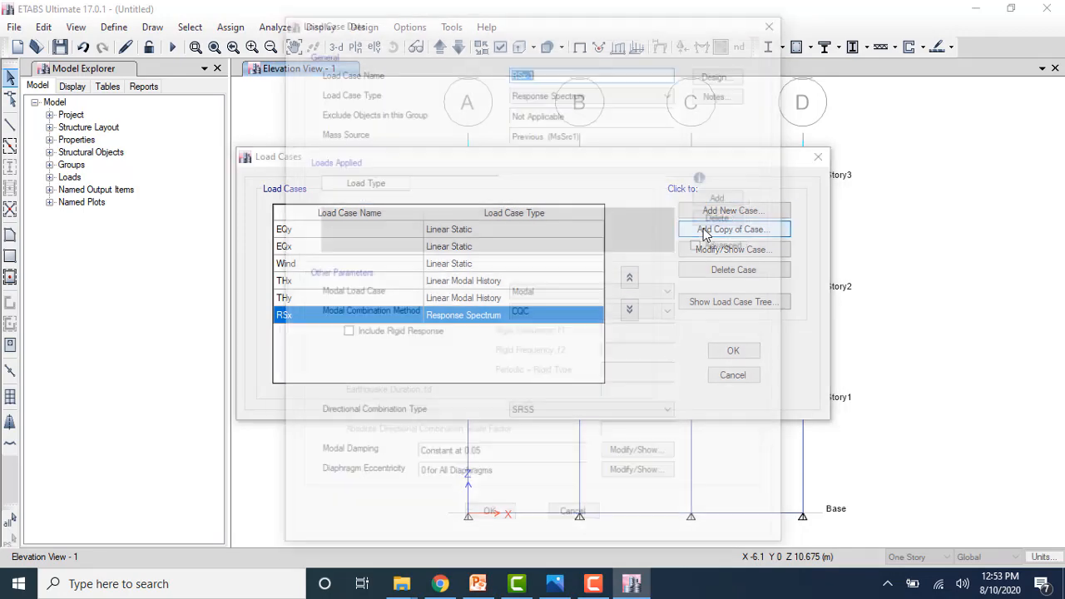
{"action": "left_click", "coordinate": [554, 70]}
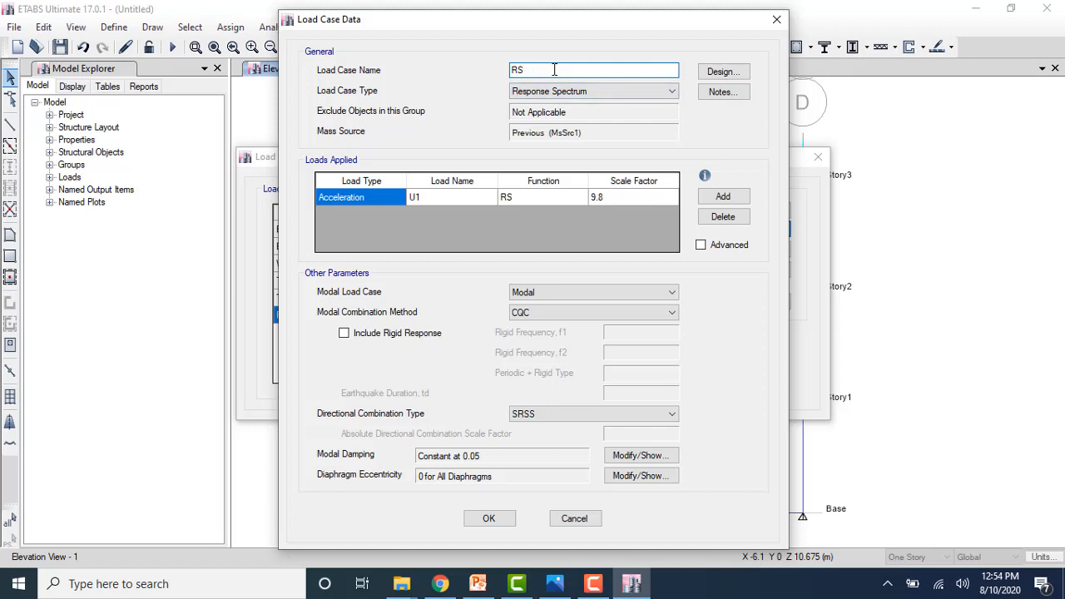
{"action": "left_click", "coordinate": [458, 197]}
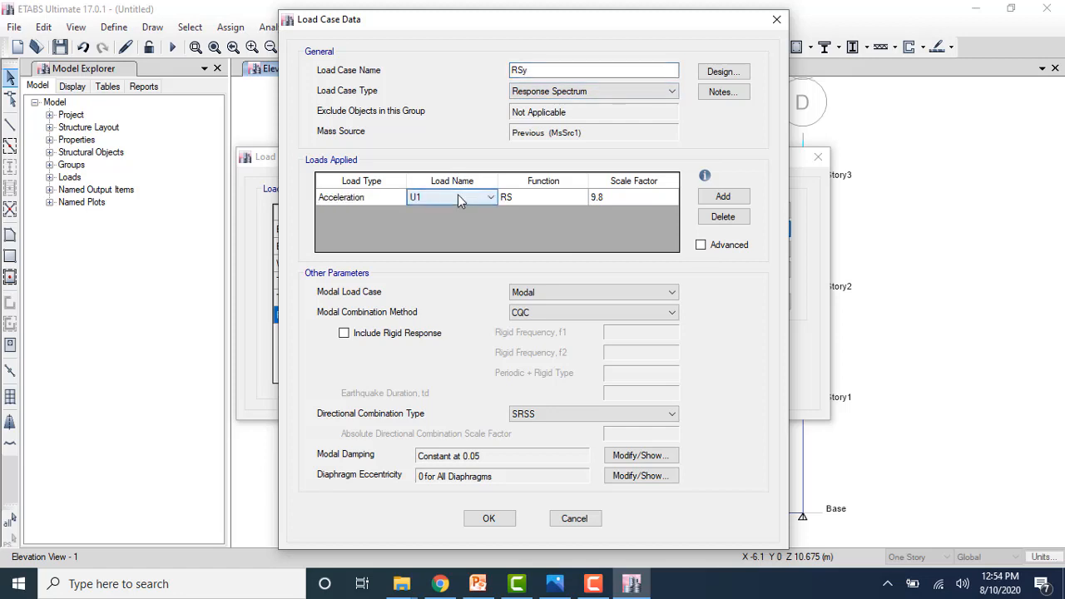
{"action": "left_click", "coordinate": [458, 195]}
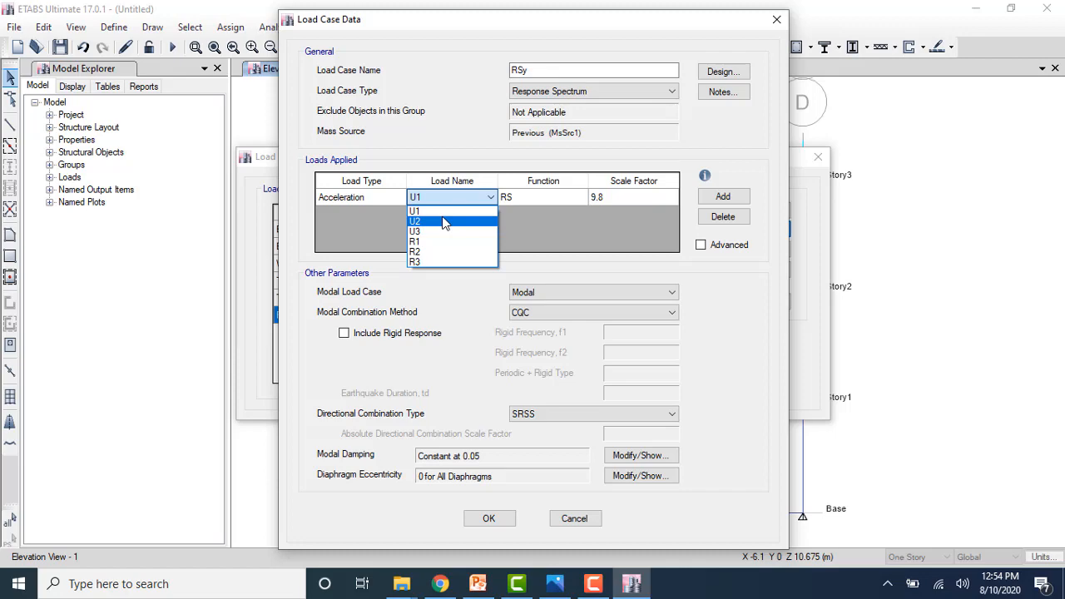
{"action": "left_click", "coordinate": [444, 221]}
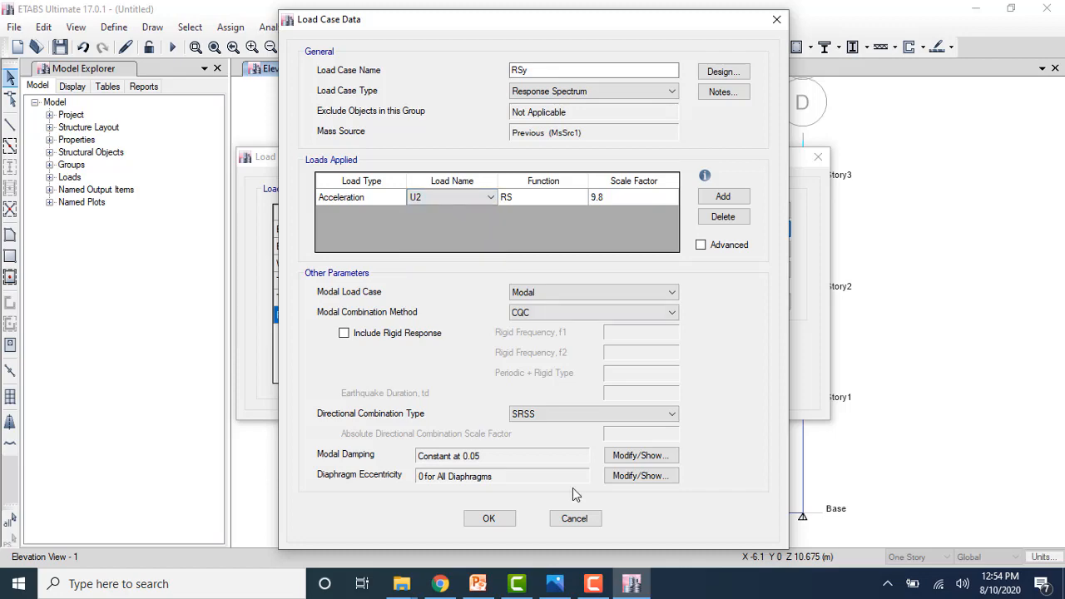
{"action": "left_click", "coordinate": [489, 519]}
{"action": "left_click", "coordinate": [733, 352]}
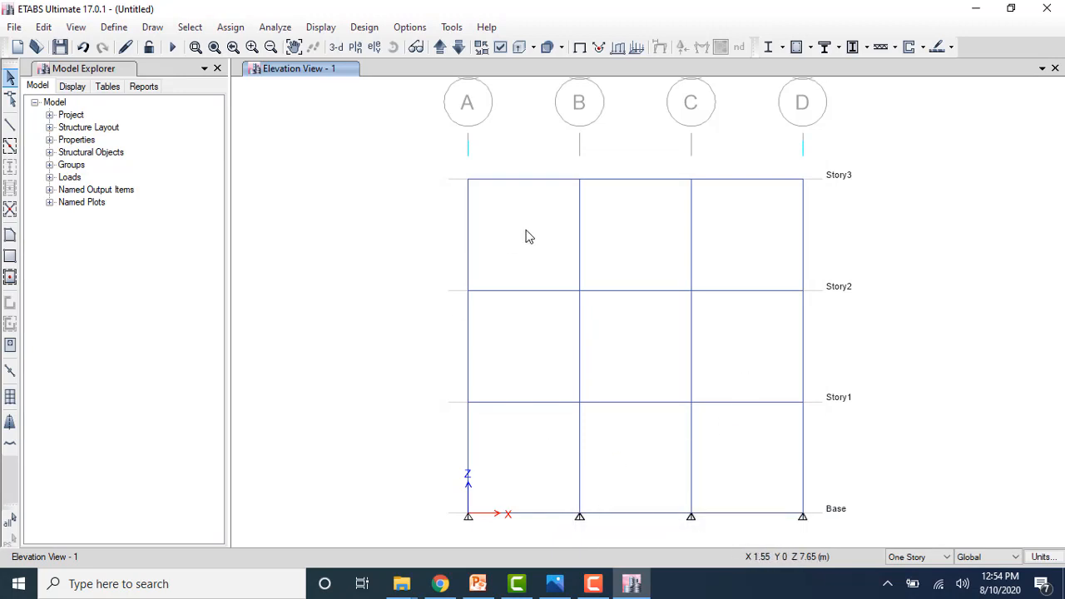
- Run the analysis, saving the model as EQ wind in the ETABs folder on the Desktop
{"action": "left_click", "coordinate": [172, 47]}
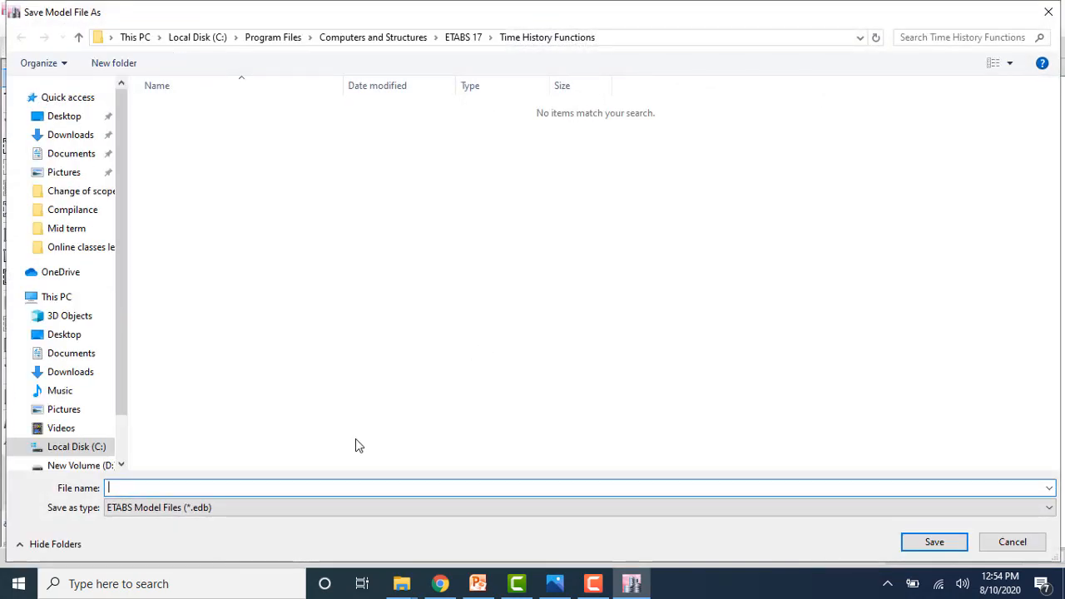
{"action": "left_click", "coordinate": [75, 116]}
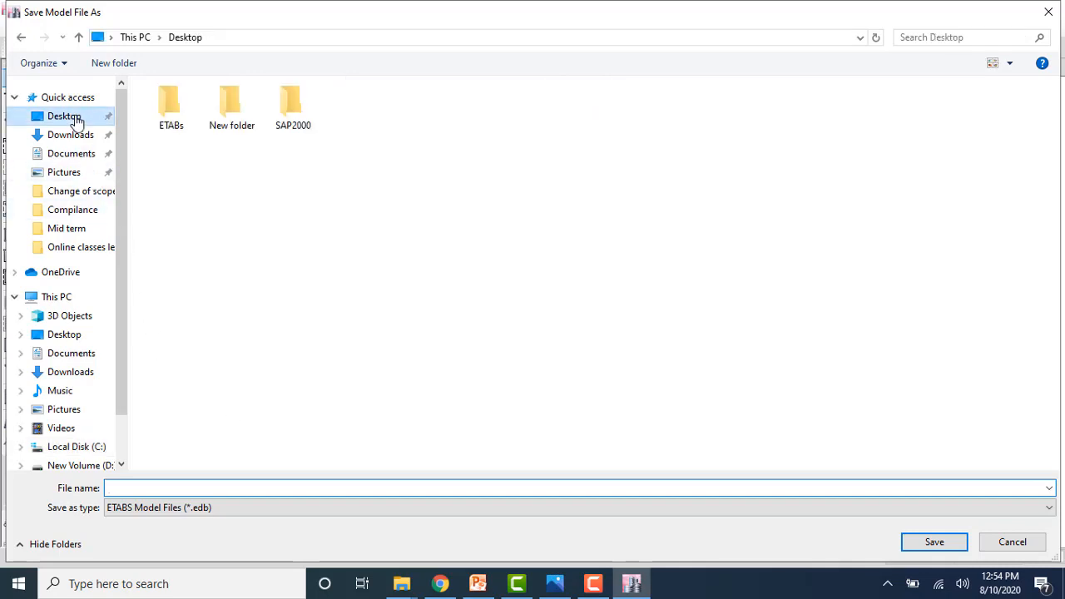
{"action": "double_click", "coordinate": [185, 115]}
{"action": "left_click", "coordinate": [244, 487]}
{"action": "type", "text": "EQ wind"}
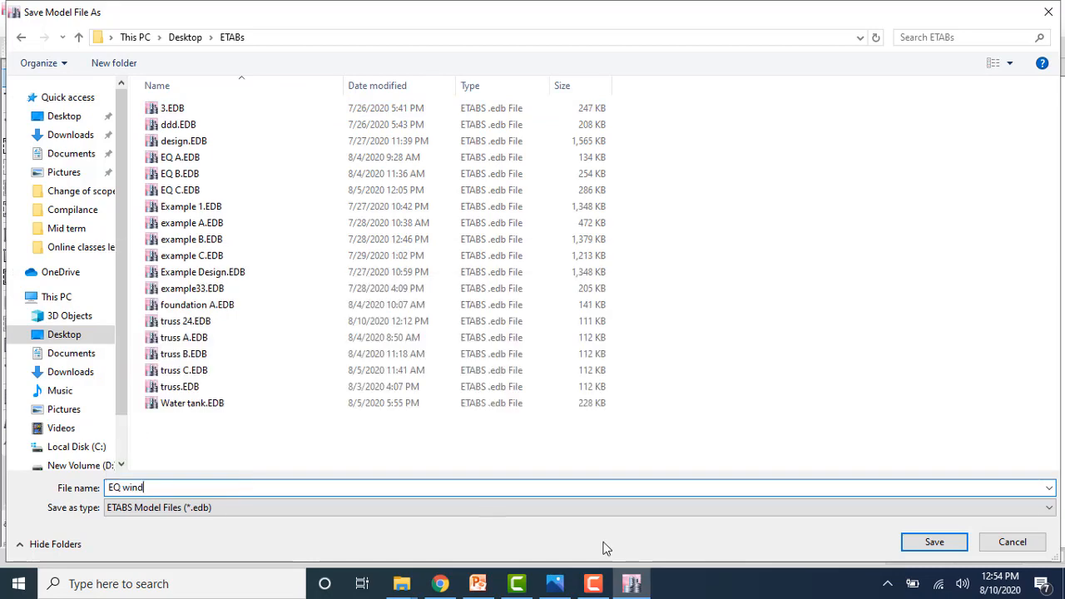
{"action": "left_click", "coordinate": [909, 543]}
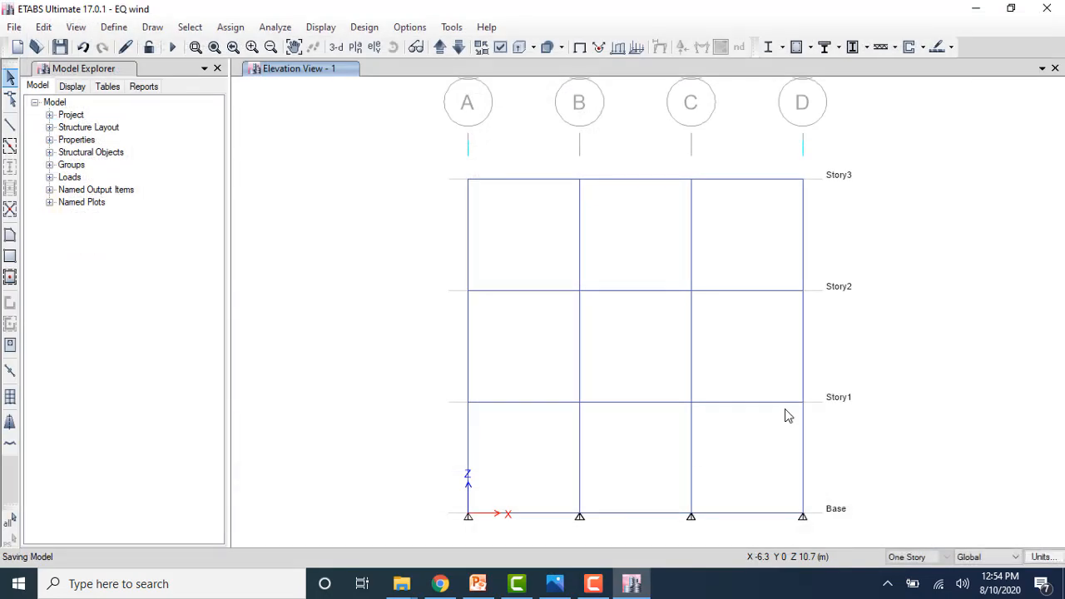
{"action": "key", "text": "F5"}
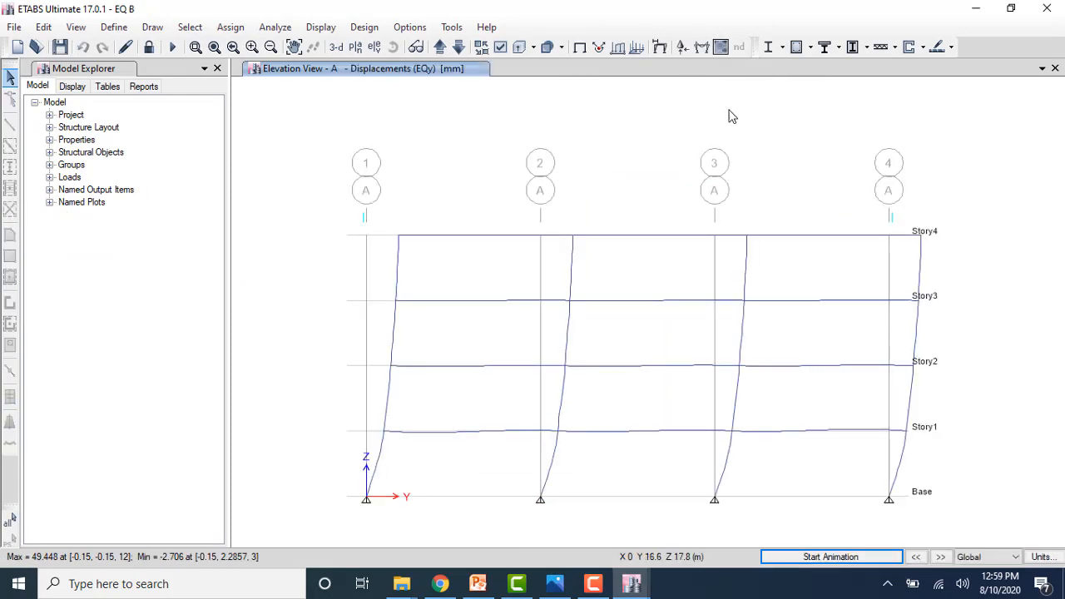
- Display the deformed shape for load case EQy on Elevation View A and animate it
{"action": "left_click", "coordinate": [660, 48]}
{"action": "left_click", "coordinate": [517, 98]}
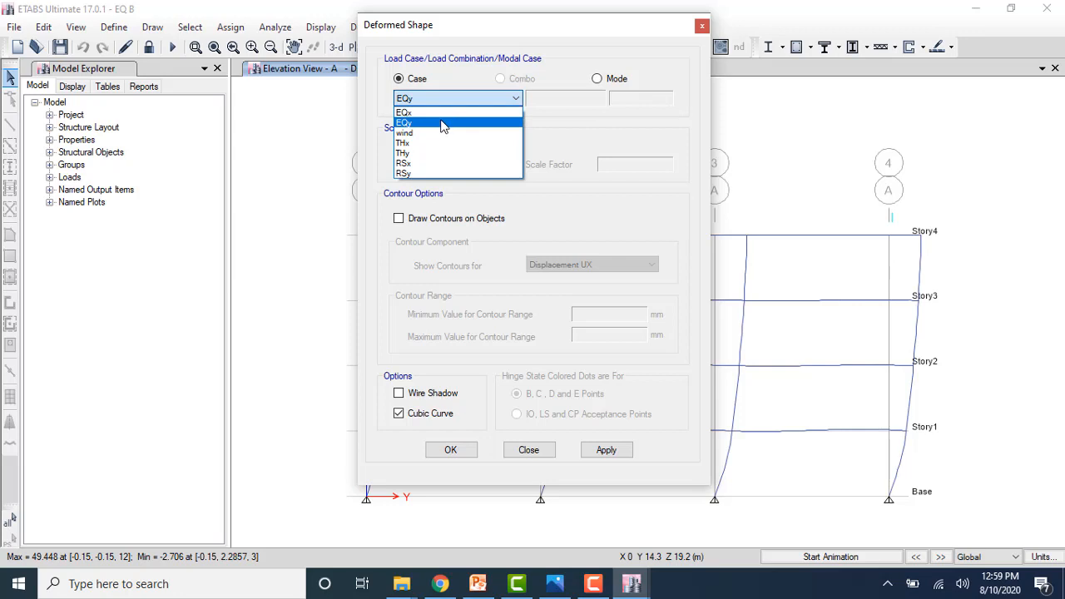
{"action": "left_click", "coordinate": [445, 124]}
{"action": "left_click", "coordinate": [451, 451]}
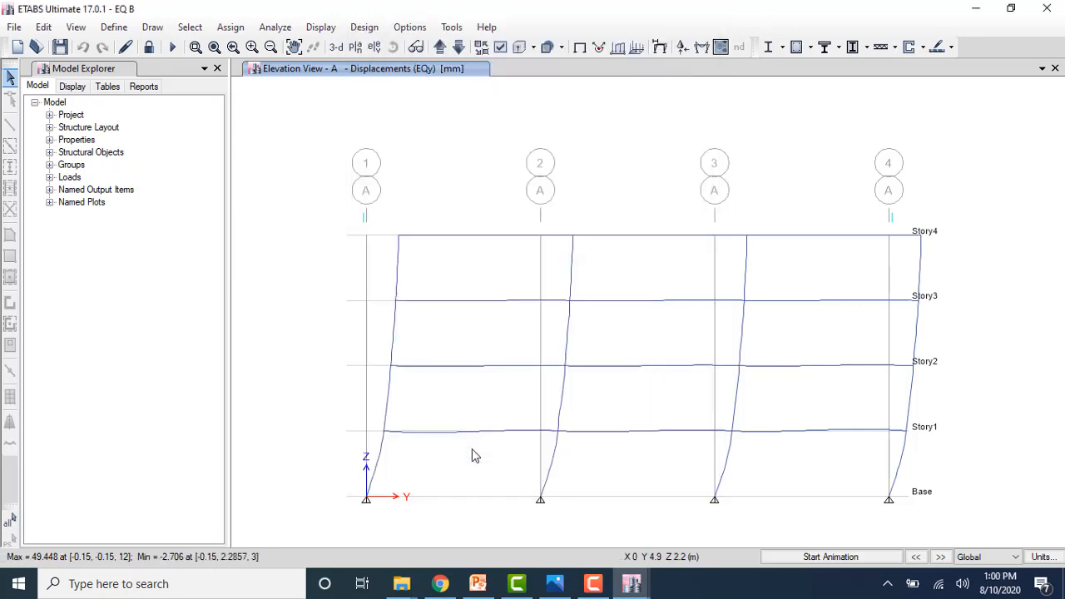
{"action": "left_click", "coordinate": [828, 556]}
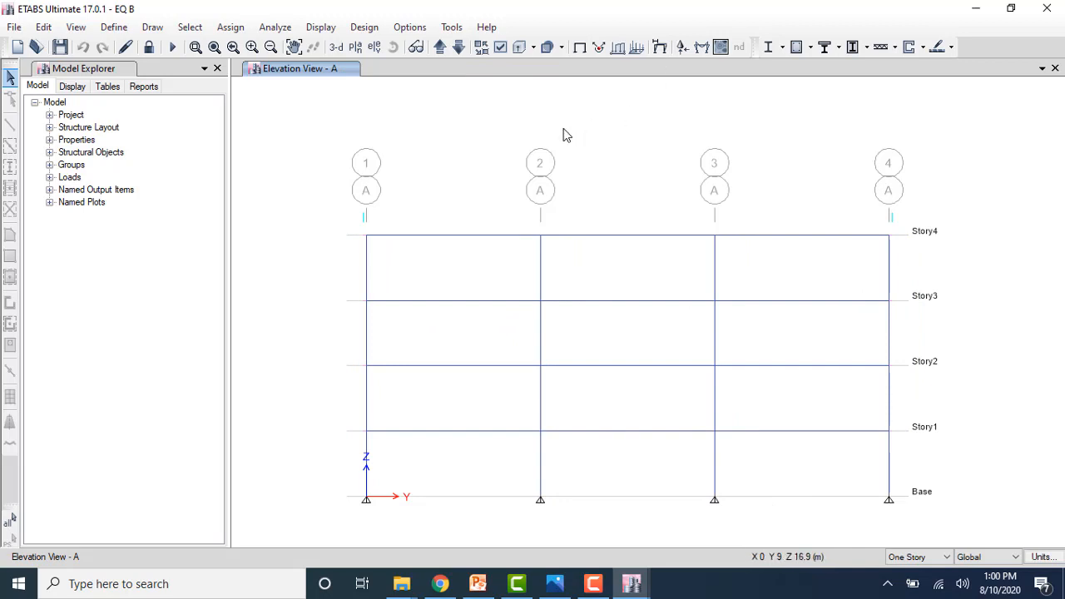
- Display the Moment 3-3 diagram of the frames for load case EQy with automatic scaling and values shown
{"action": "left_click", "coordinate": [702, 48]}
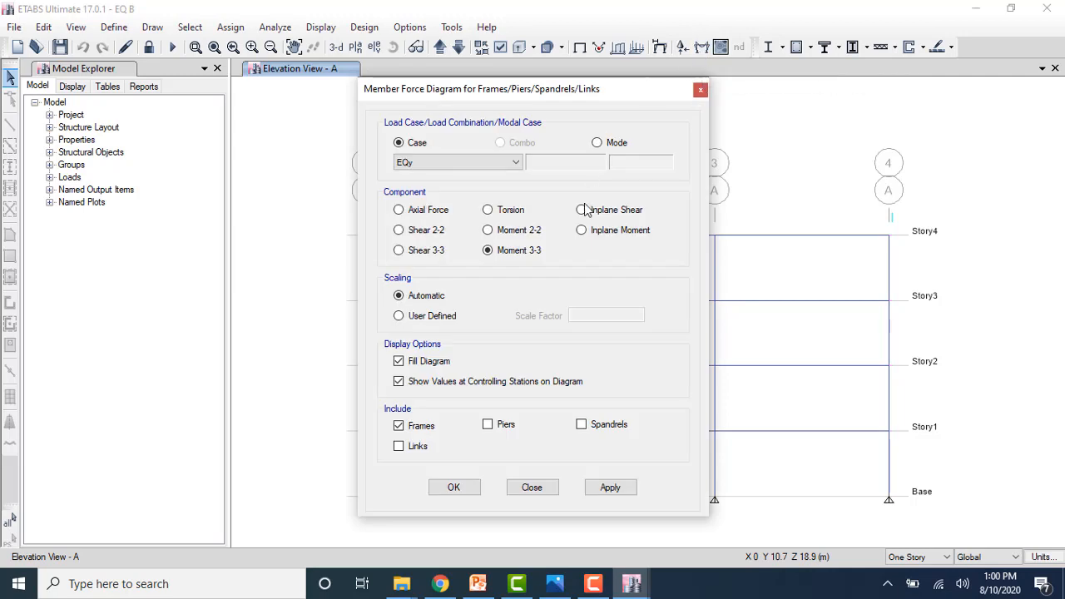
{"action": "left_click", "coordinate": [609, 486]}
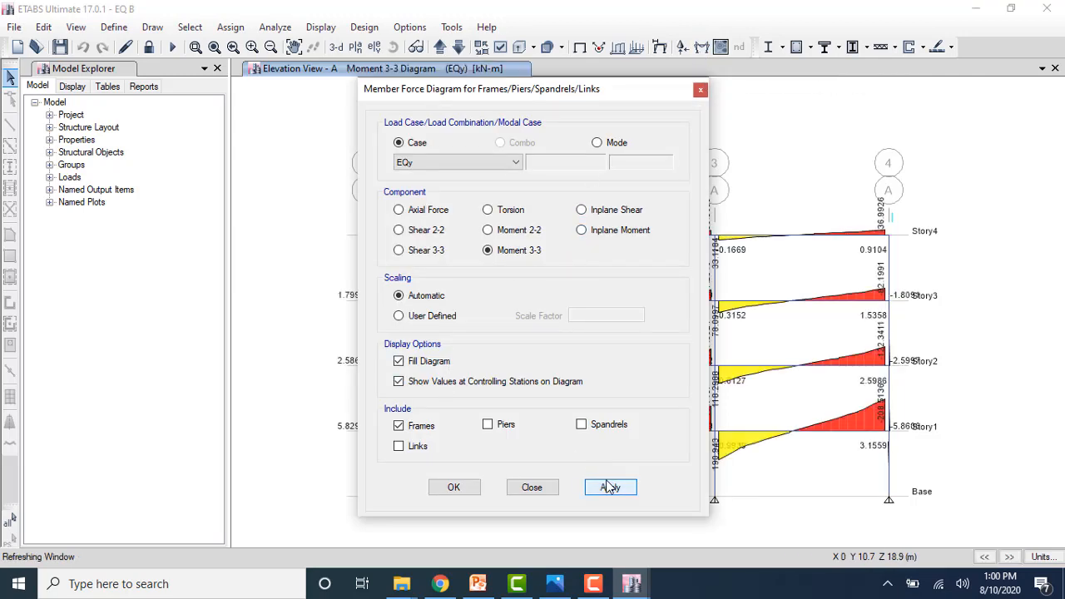
{"action": "left_click", "coordinate": [454, 488]}
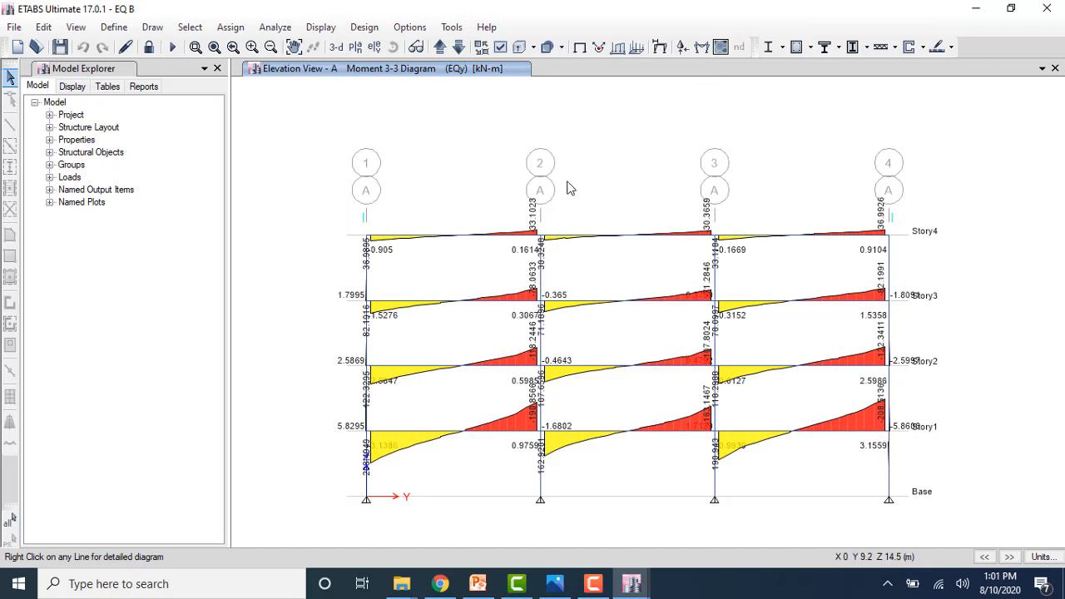
- Display the deformed shape for time history case THy at time 0.2 and run its animation
{"action": "left_click", "coordinate": [659, 47]}
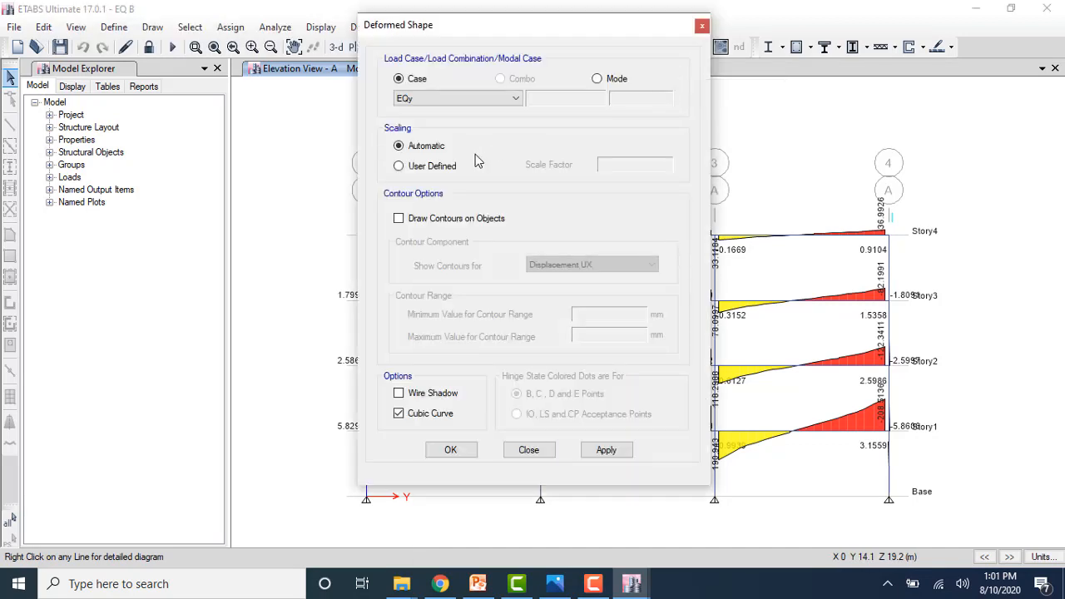
{"action": "left_click", "coordinate": [488, 100]}
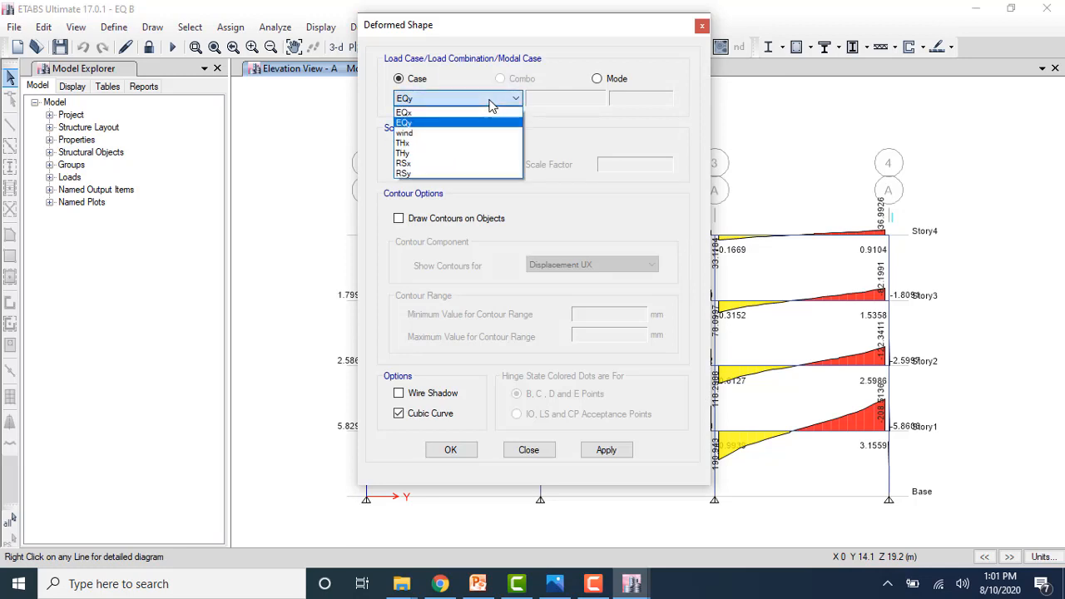
{"action": "left_click", "coordinate": [439, 154]}
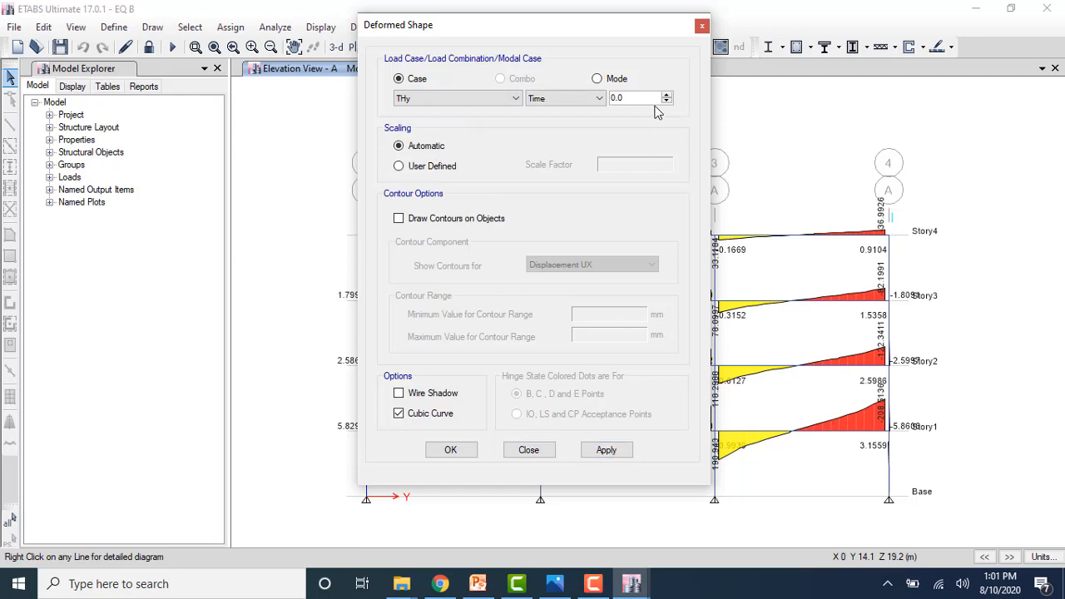
{"action": "left_click", "coordinate": [666, 95]}
{"action": "left_click", "coordinate": [667, 95]}
{"action": "left_click", "coordinate": [607, 449]}
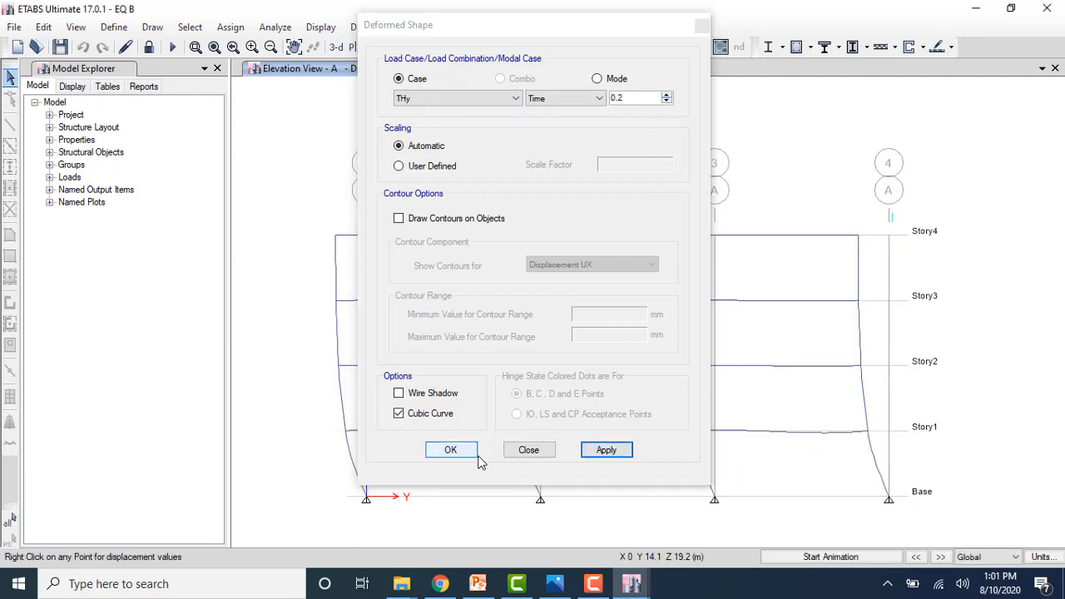
{"action": "left_click", "coordinate": [856, 557]}
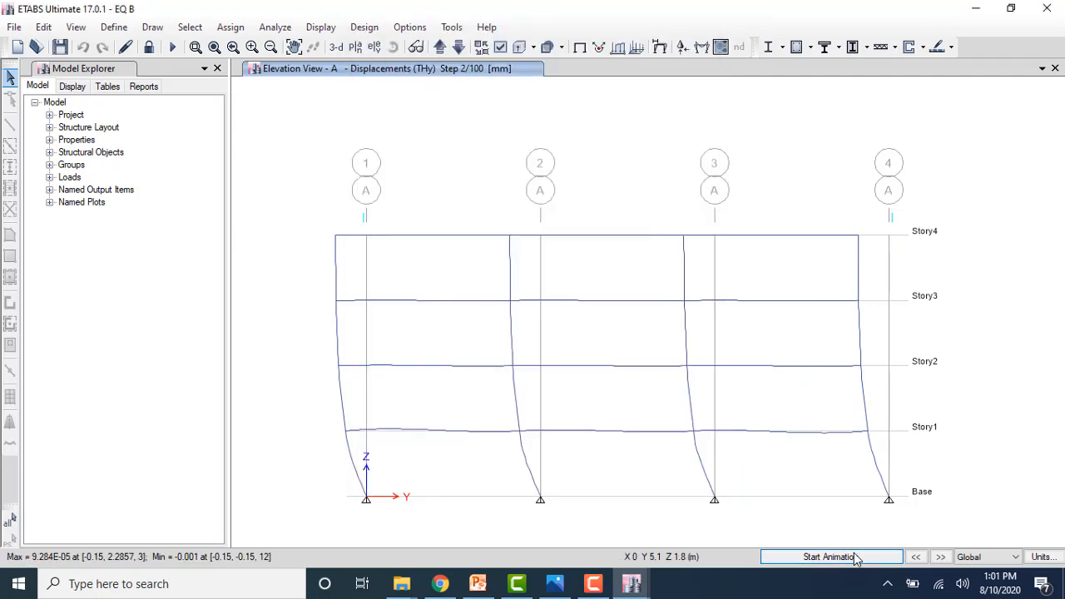
{"action": "left_click", "coordinate": [855, 557]}
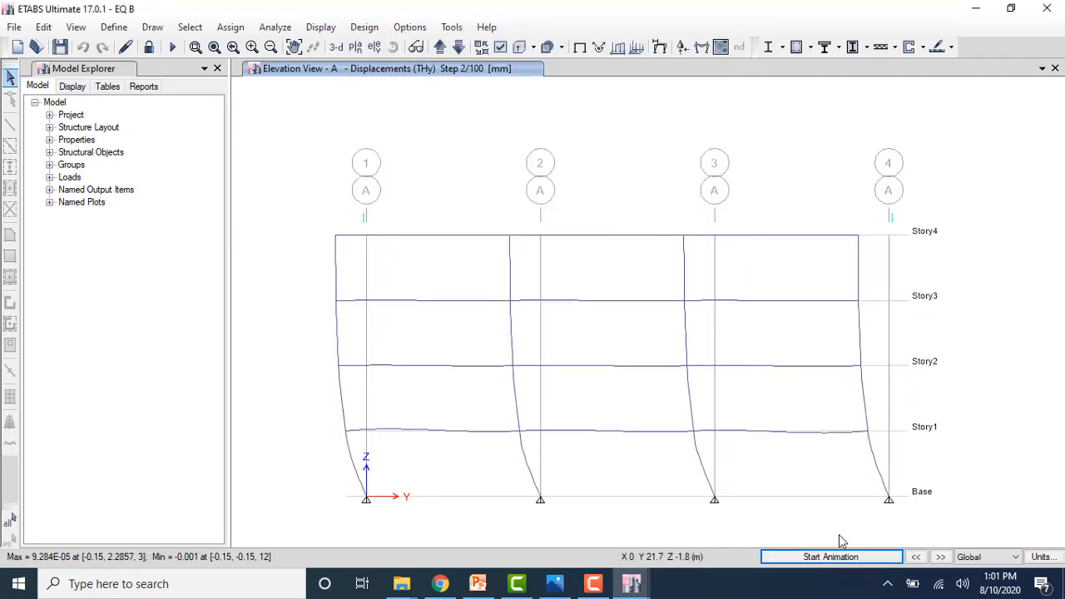
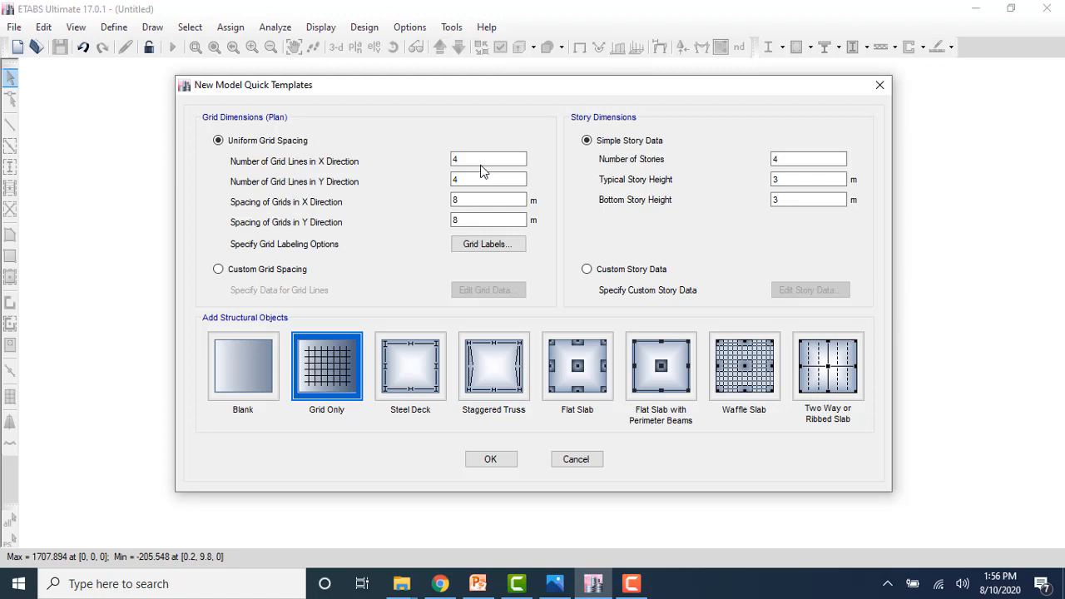
- Set the new model's uniform grid to 2 grid lines in X and Y, spaced 4 m in both directions
{"action": "type", "text": "2"}
{"action": "left_click", "coordinate": [482, 180]}
{"action": "left_click", "coordinate": [479, 201]}
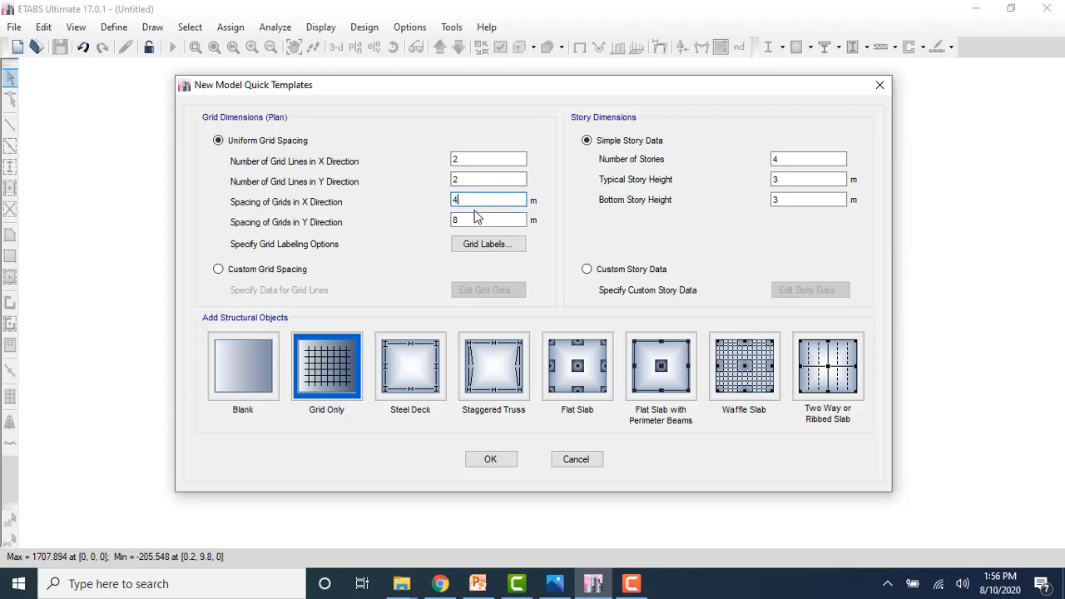
{"action": "left_click", "coordinate": [475, 220]}
{"action": "key", "text": "BackSpace"}
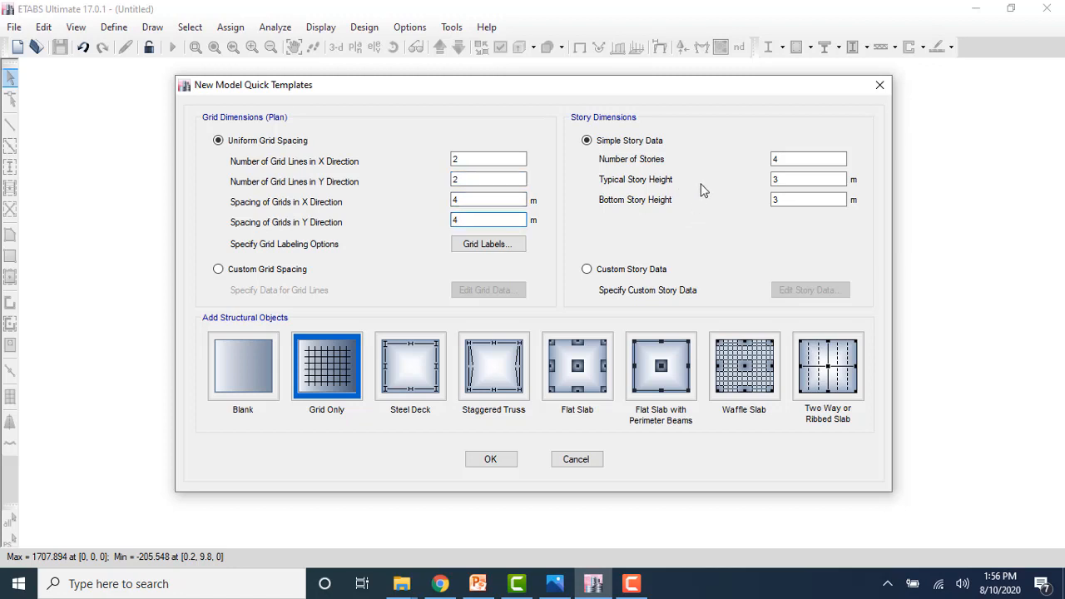
- Set the number of stories to 3 and the bottom story height to 4 m
{"action": "left_click", "coordinate": [789, 161]}
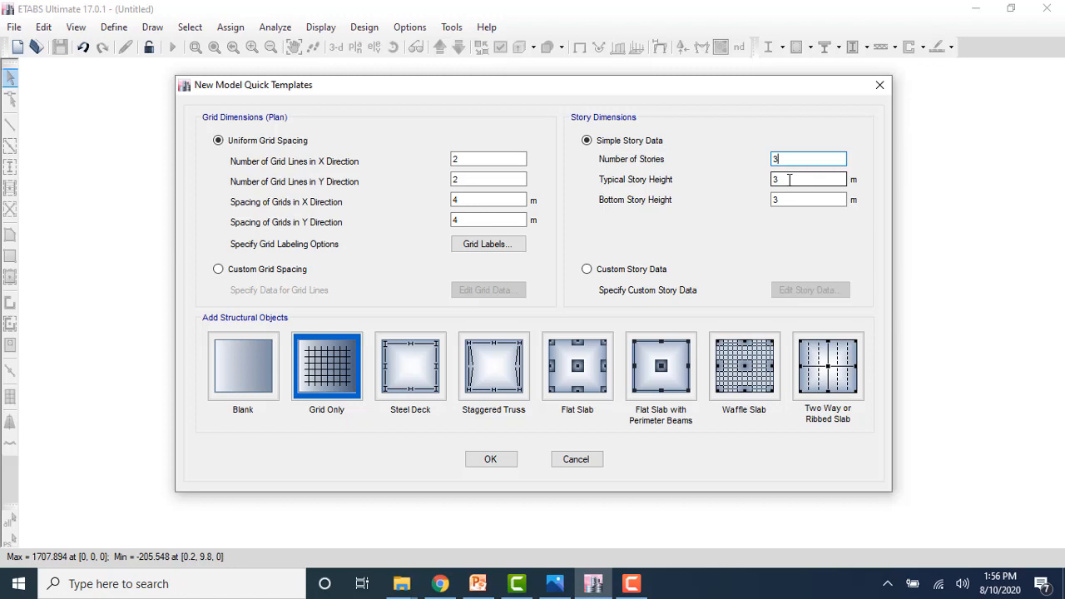
{"action": "double_click", "coordinate": [789, 199]}
{"action": "key", "text": "BackSpace"}
{"action": "type", "text": "4"}
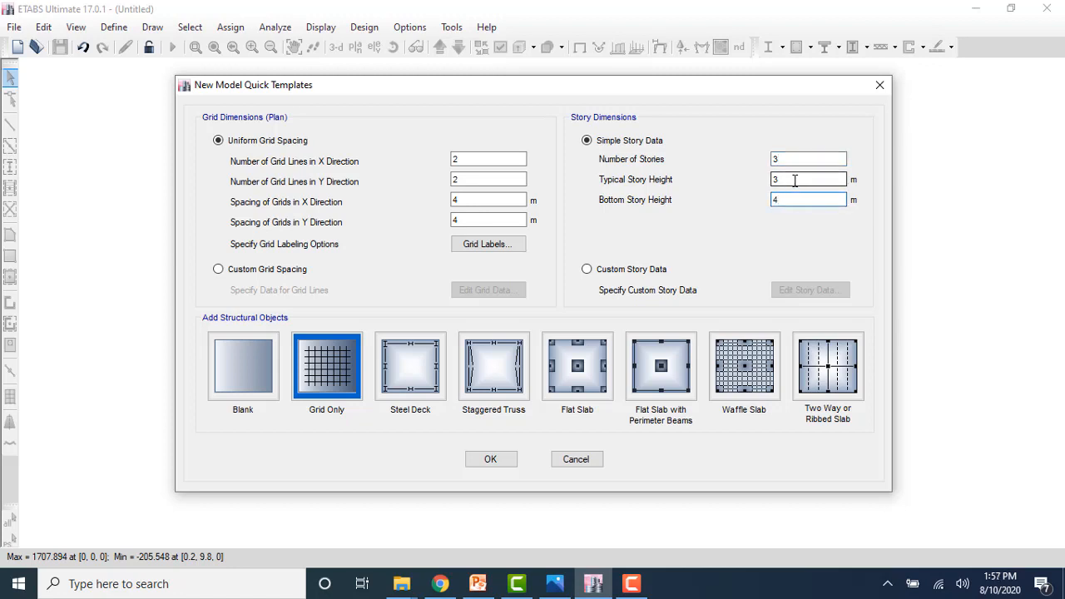
{"action": "left_click", "coordinate": [795, 181]}
- Use custom story data with heights of 2 m for Story3 and 4 m for Story2, and create the grid-only model
{"action": "left_click", "coordinate": [602, 272]}
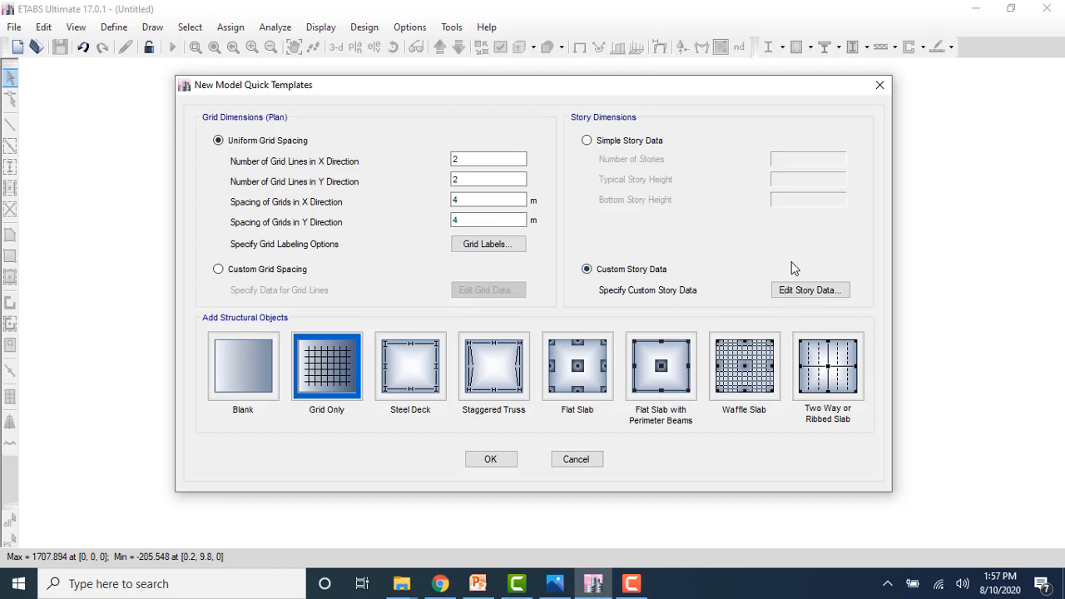
{"action": "left_click", "coordinate": [809, 290]}
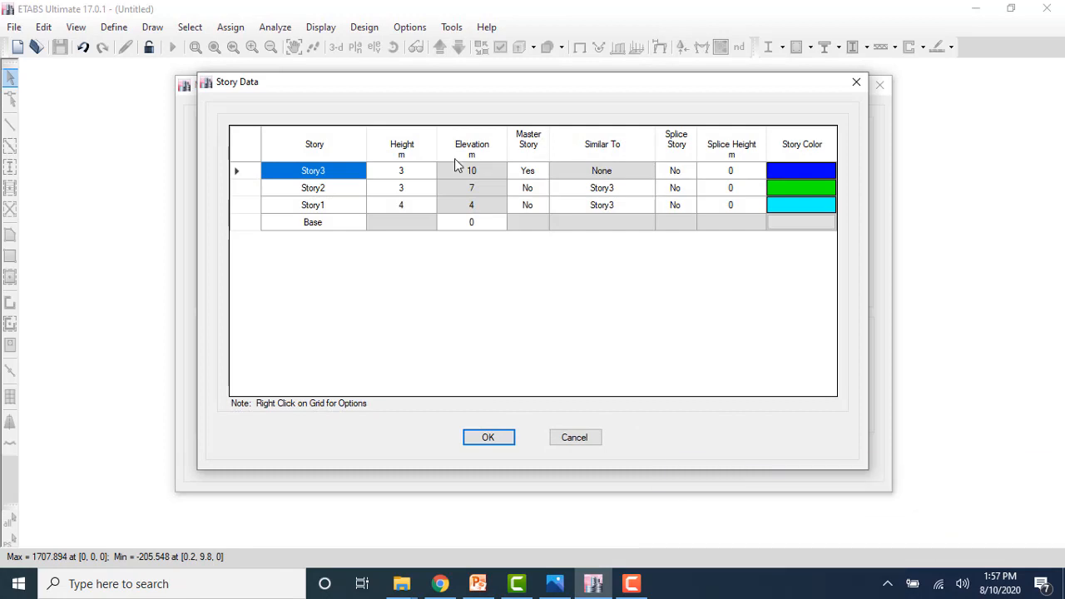
{"action": "left_click", "coordinate": [417, 175]}
{"action": "type", "text": "2"}
{"action": "left_click", "coordinate": [411, 190]}
{"action": "type", "text": "4"}
{"action": "left_click", "coordinate": [411, 208]}
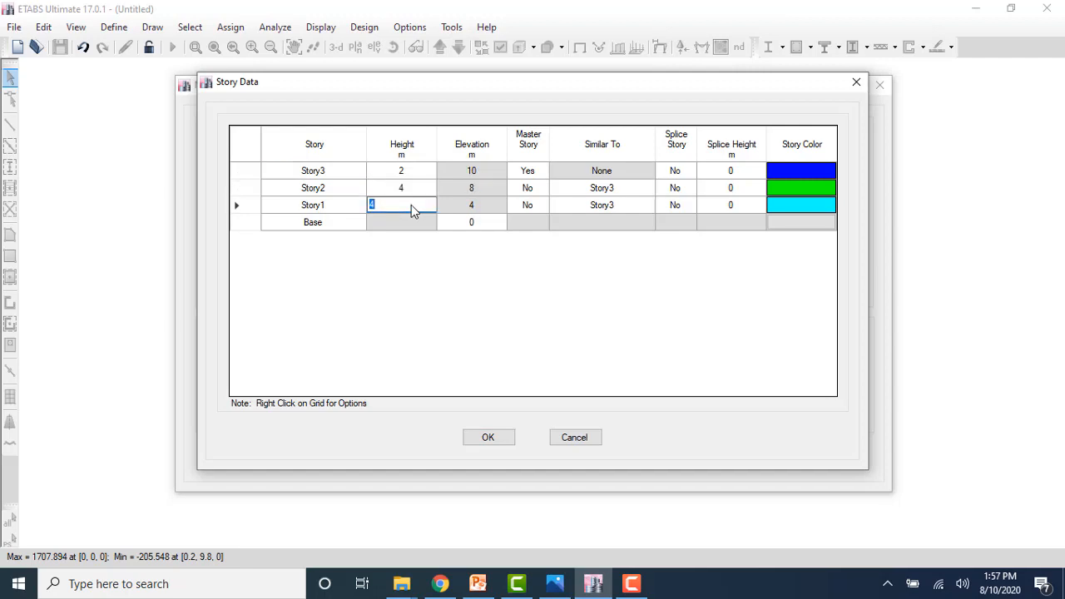
{"action": "left_click", "coordinate": [485, 437]}
{"action": "left_click", "coordinate": [497, 459]}
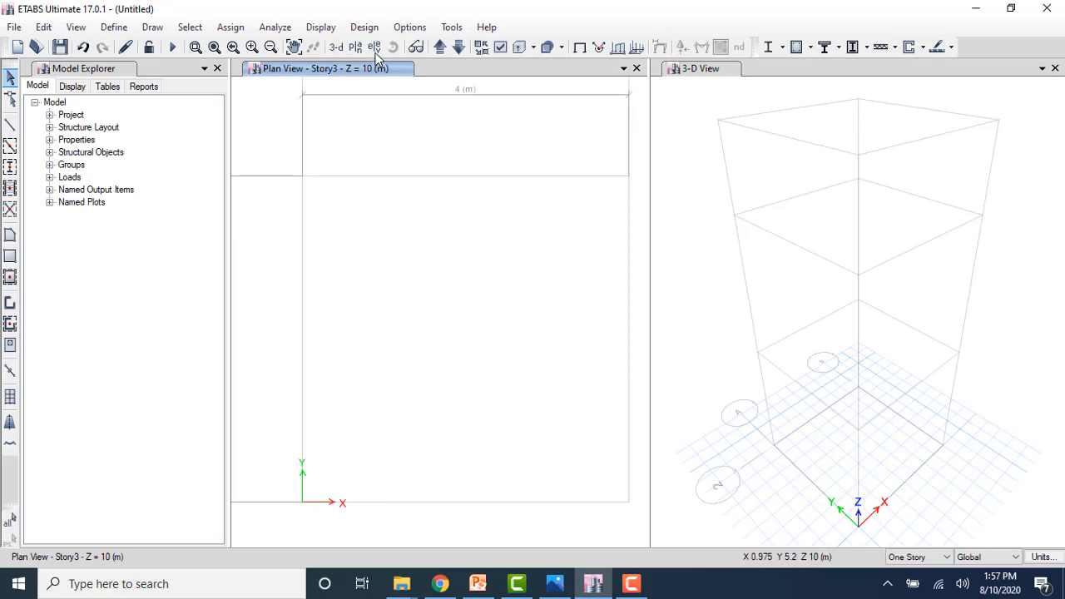
- Change the plan view to a 3-D view and close the duplicate 3-D window
{"action": "left_click", "coordinate": [336, 47]}
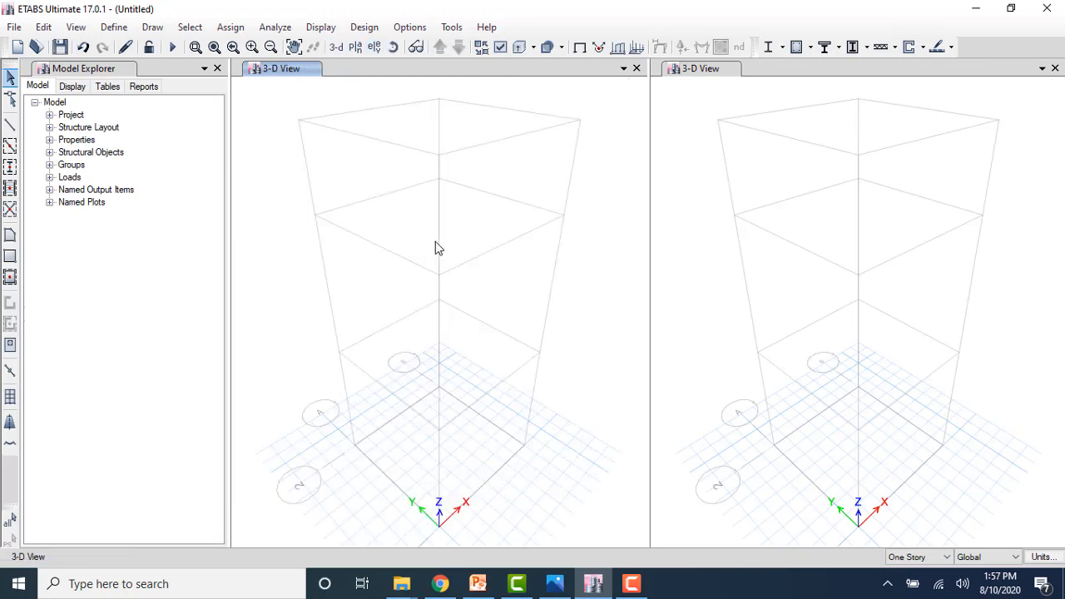
{"action": "left_click", "coordinate": [1054, 70]}
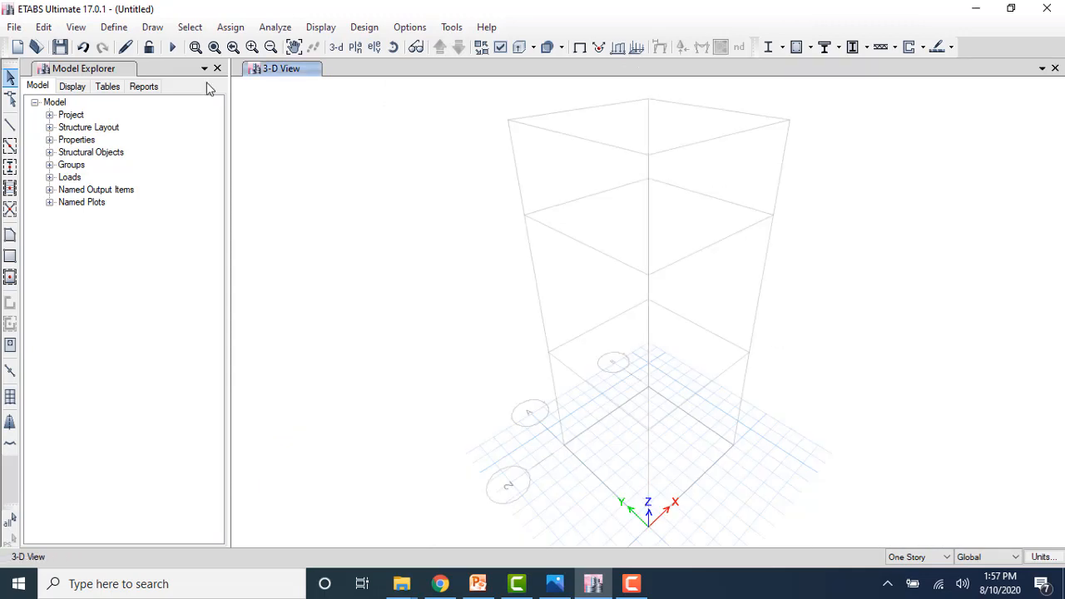
- Add a new concrete rectangular frame section property named Beam
{"action": "left_click", "coordinate": [125, 30]}
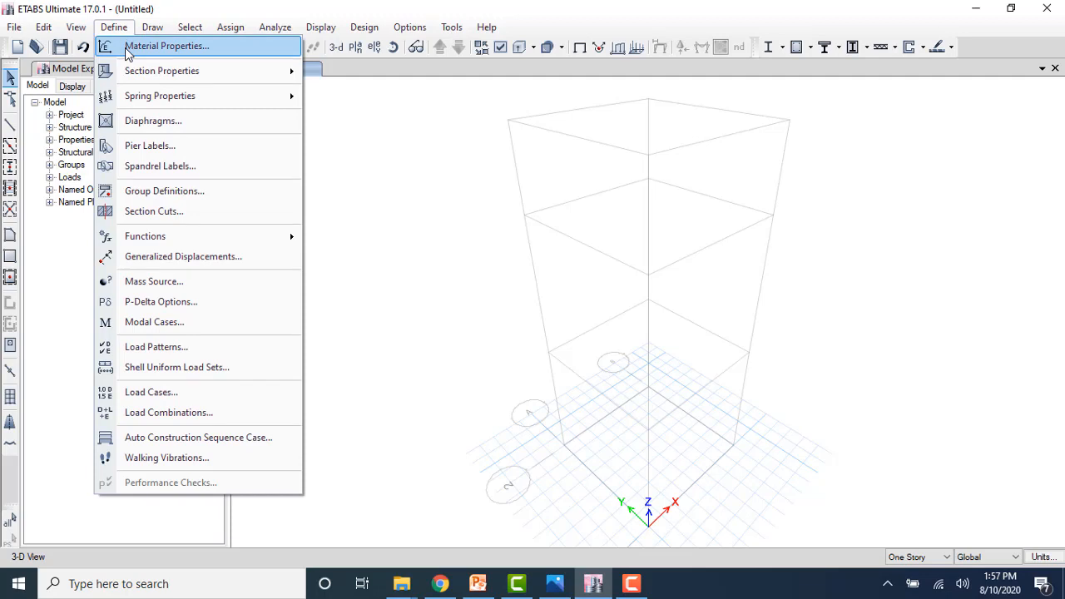
{"action": "mouse_move", "coordinate": [261, 75]}
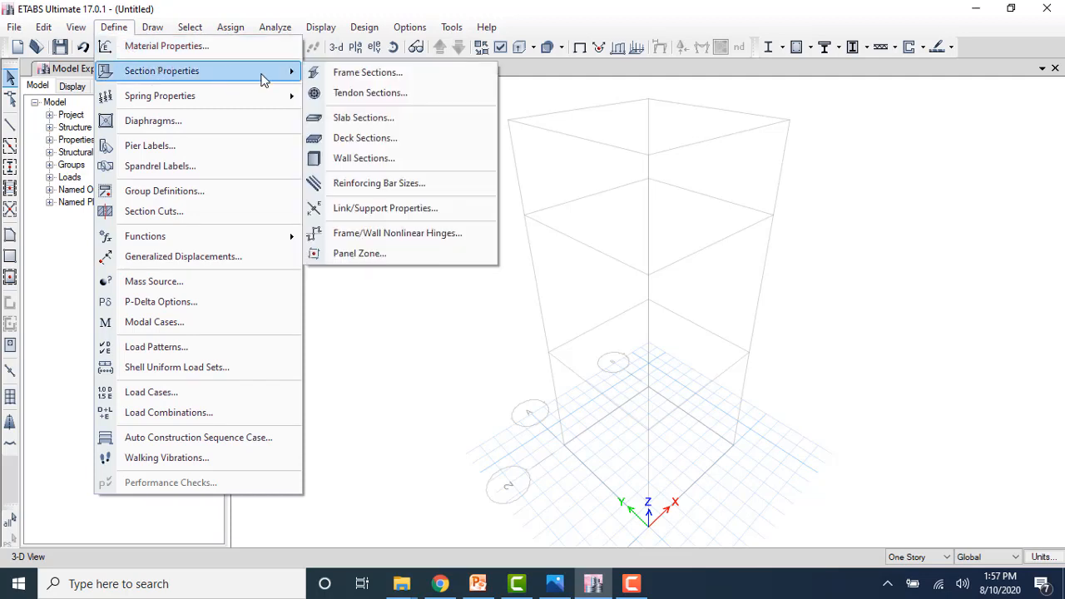
{"action": "left_click", "coordinate": [332, 74]}
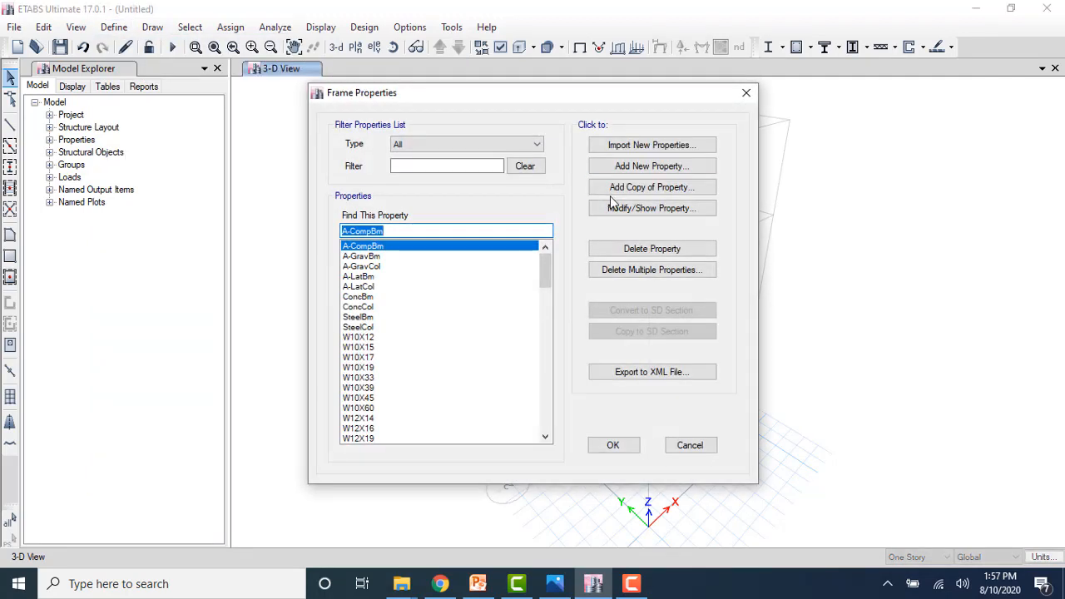
{"action": "left_click", "coordinate": [630, 171]}
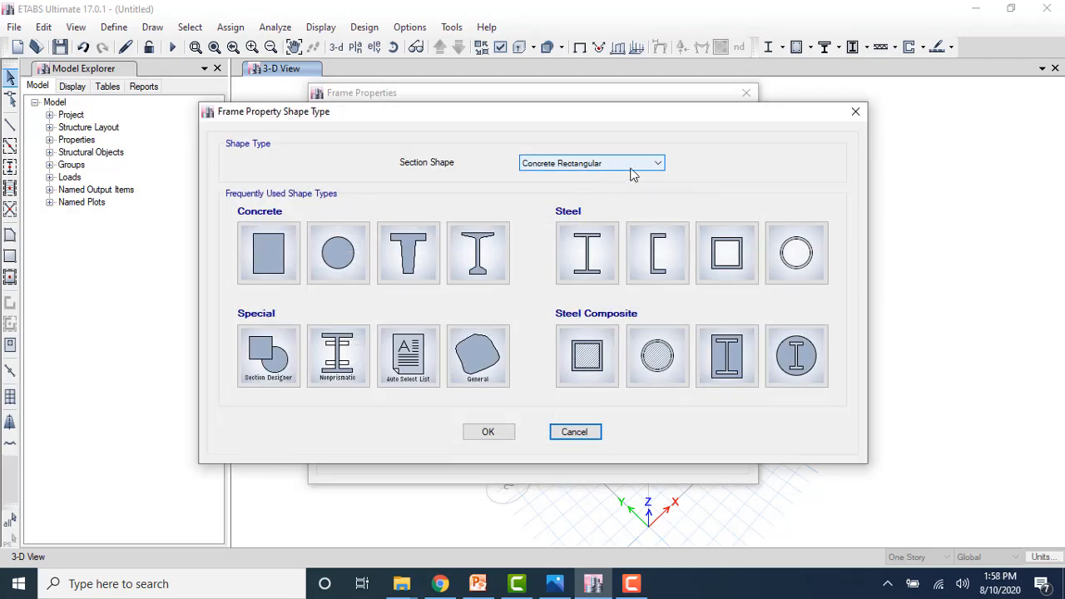
{"action": "left_click", "coordinate": [293, 240]}
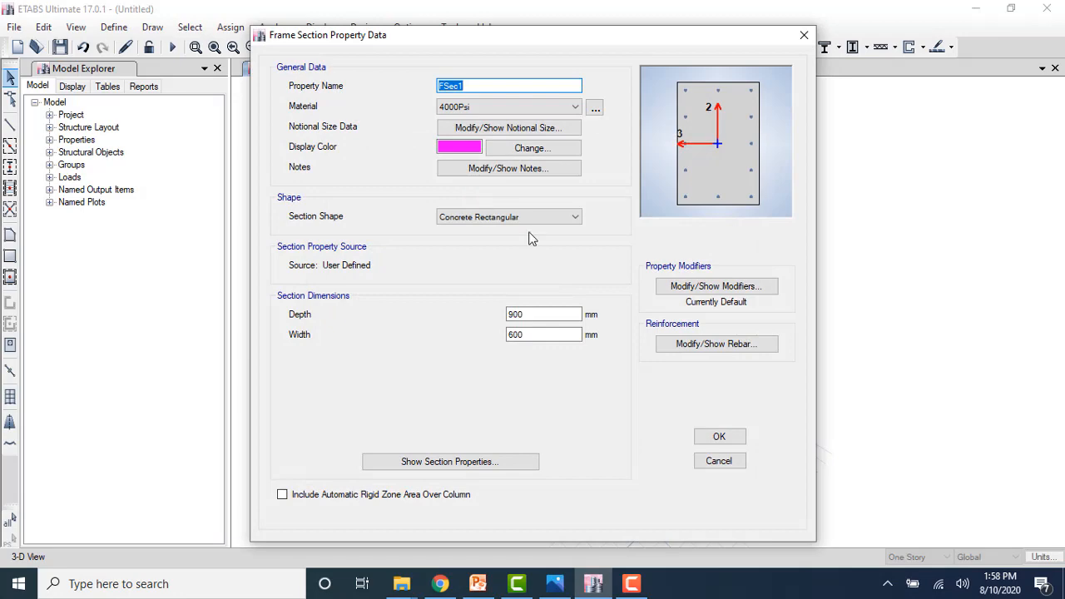
{"action": "type", "text": "Beam"}
- Consult the water tank slide in PowerPoint, return to ETABS and set the Beam section's depth to 350 mm and width to 300 mm
{"action": "left_click", "coordinate": [479, 583]}
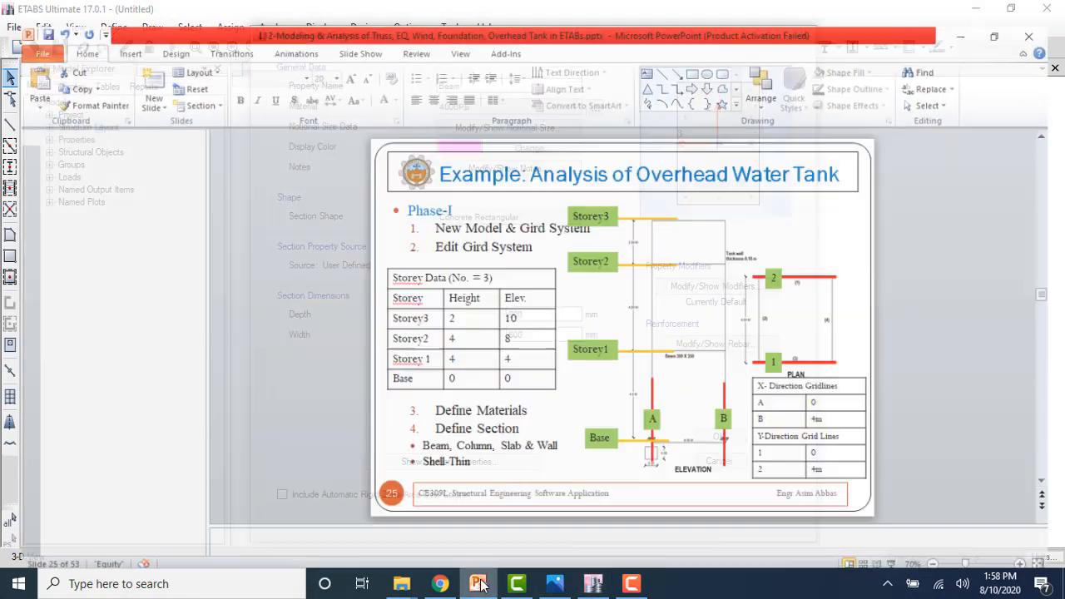
{"action": "left_click", "coordinate": [480, 584]}
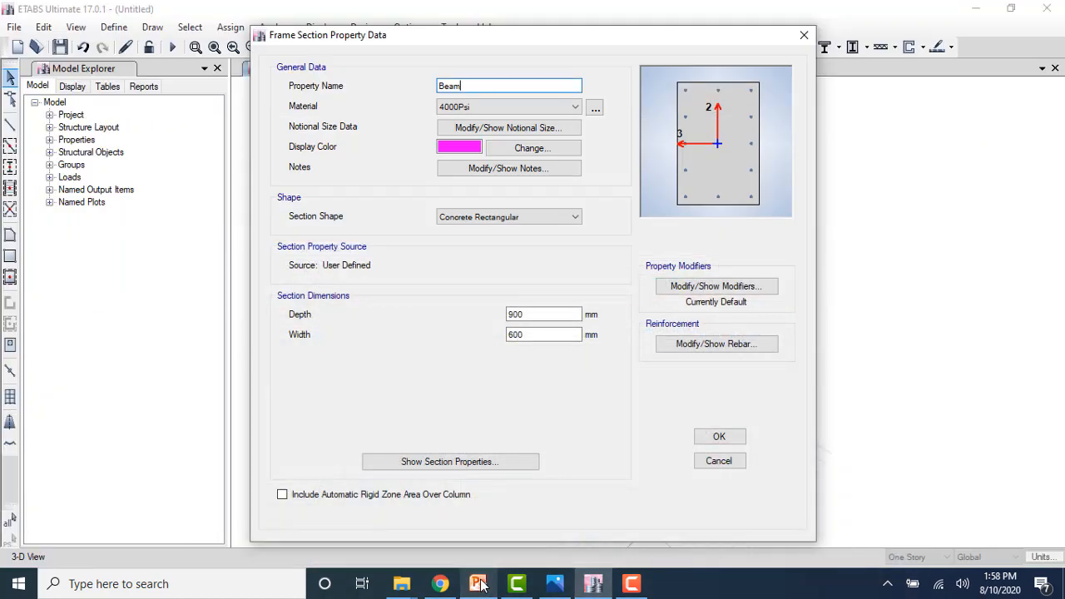
{"action": "left_click", "coordinate": [539, 336]}
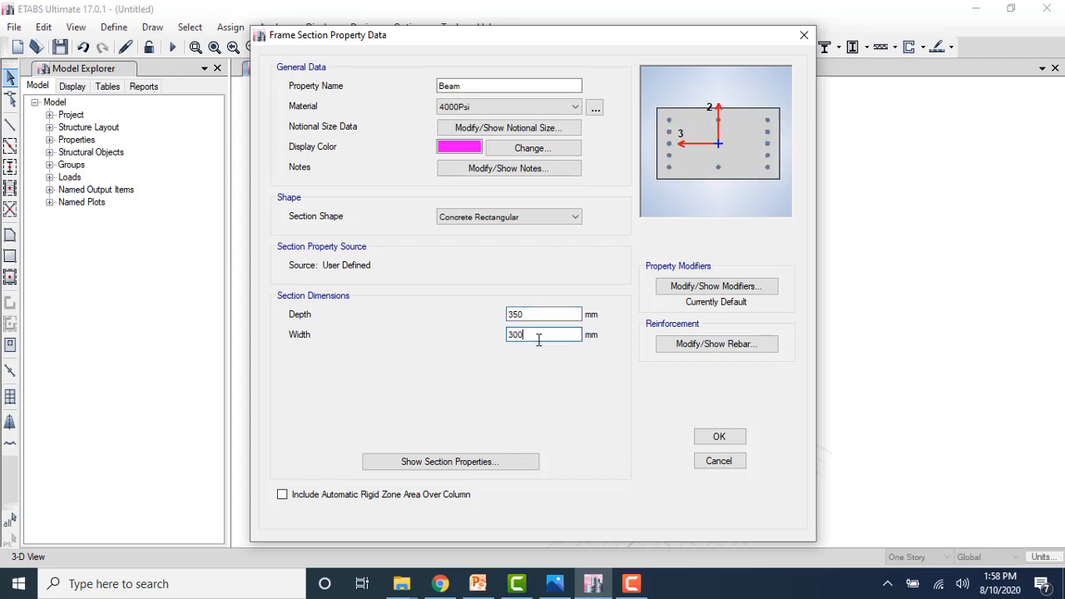
{"action": "type", "text": "300"}
- Set the Beam section's reinforcement design type to M3 Design Only (Beam) and accept the section
{"action": "left_click", "coordinate": [675, 348]}
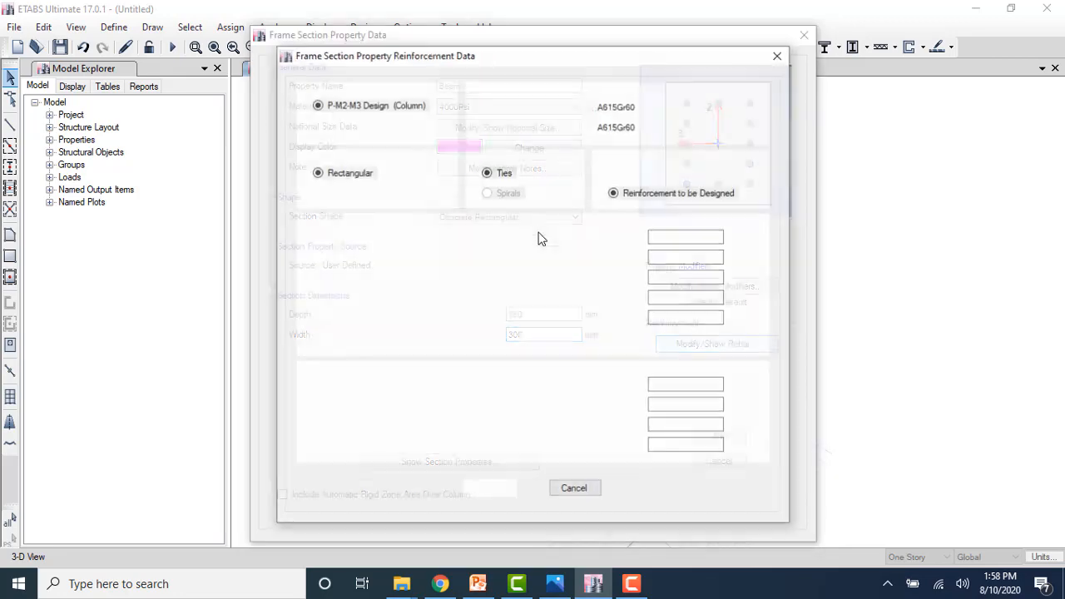
{"action": "left_click", "coordinate": [366, 126]}
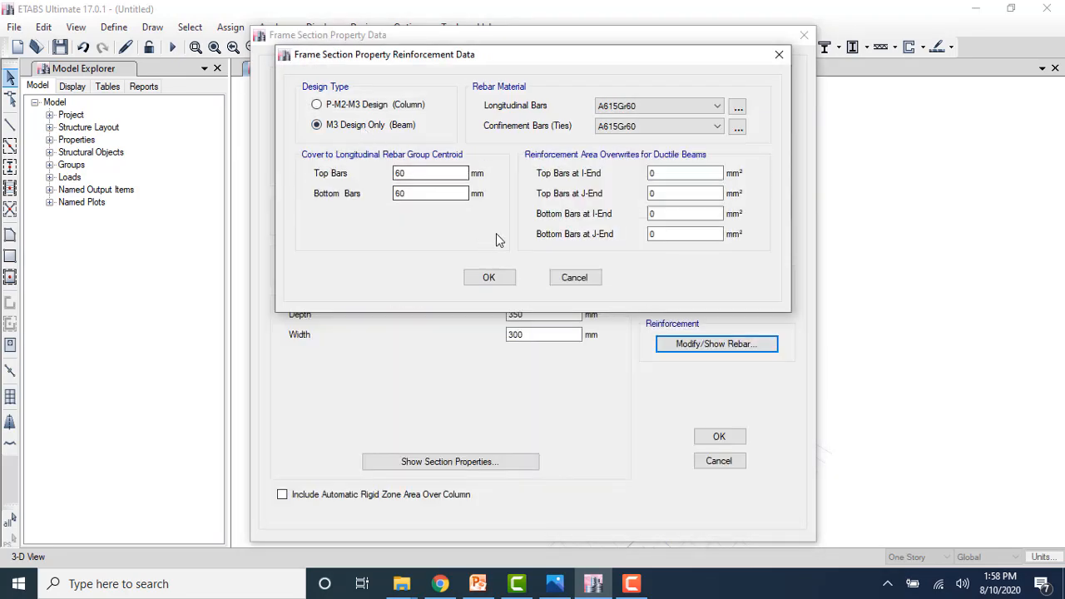
{"action": "left_click", "coordinate": [489, 277]}
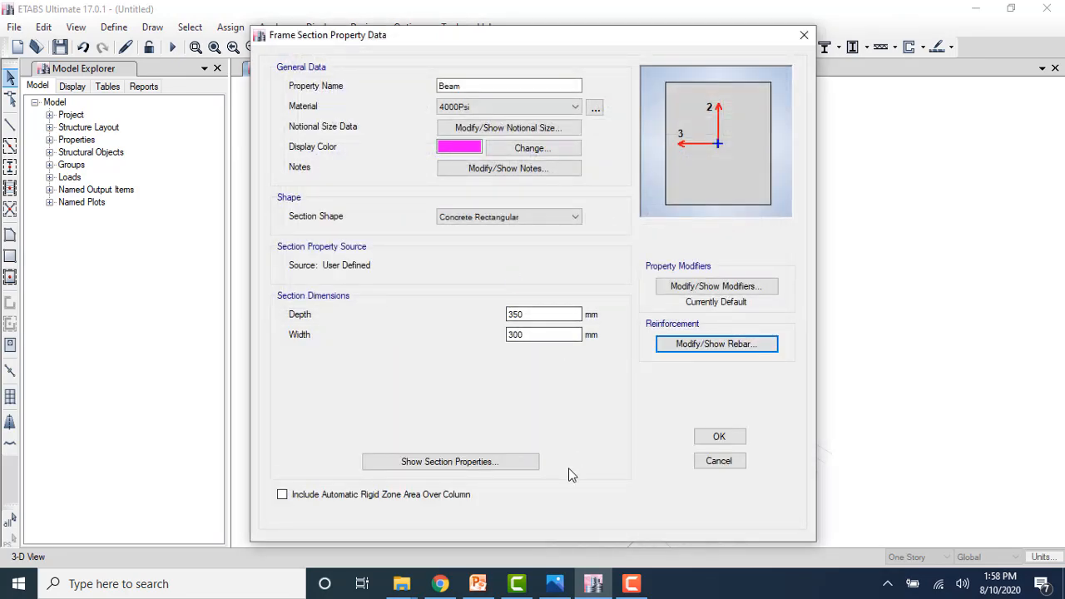
{"action": "left_click", "coordinate": [720, 437]}
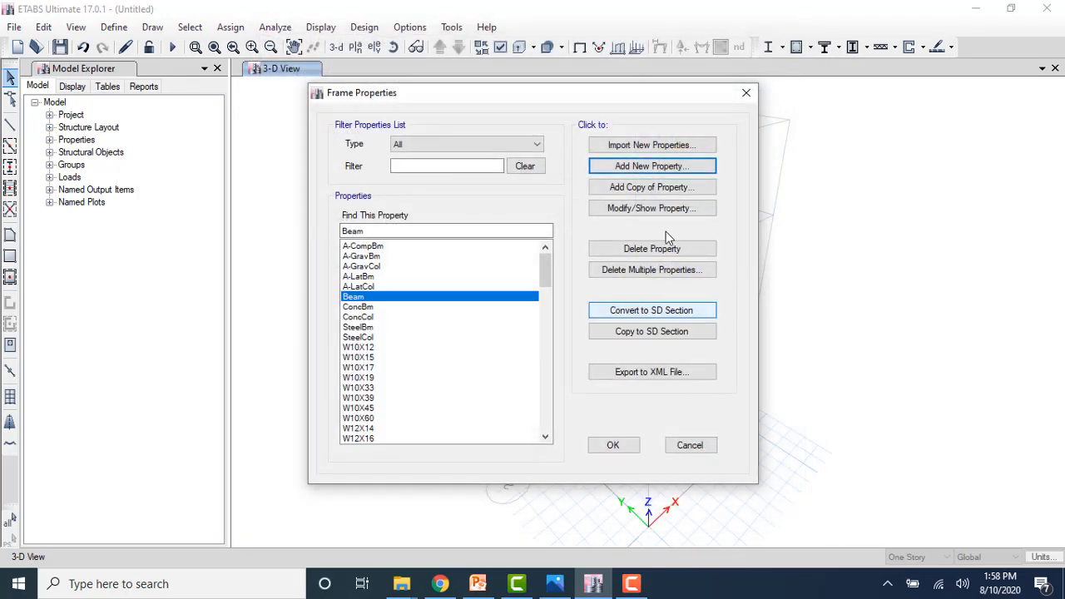
- Add a concrete rectangular frame section named Column, set its depth and width to 300 mm, and accept the frame properties
{"action": "left_click", "coordinate": [651, 166]}
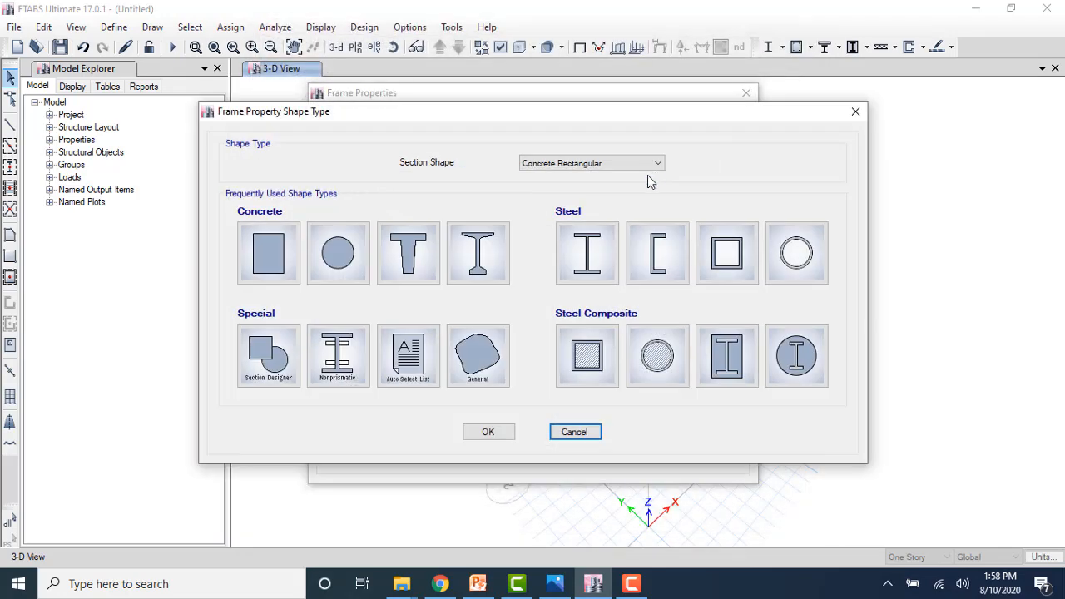
{"action": "left_click", "coordinate": [284, 251]}
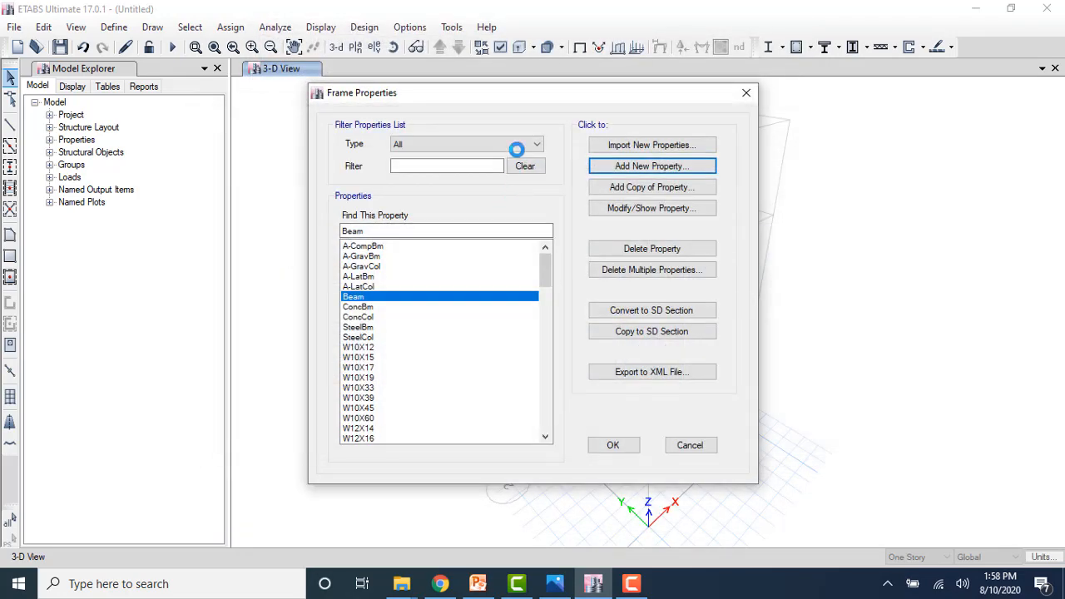
{"action": "type", "text": "Column"}
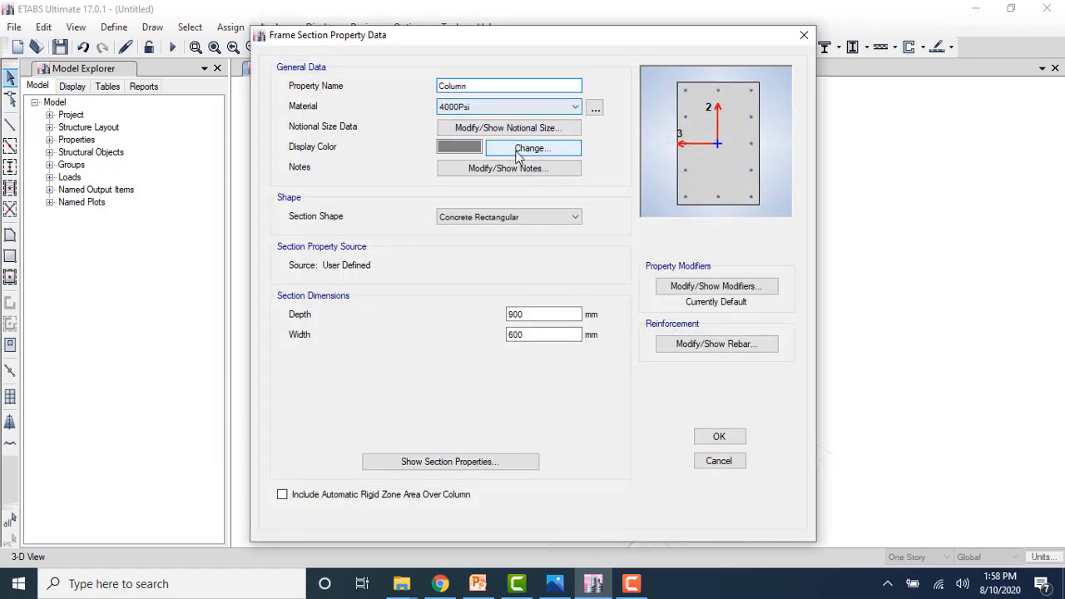
{"action": "double_click", "coordinate": [530, 313]}
{"action": "key", "text": "BackSpace"}
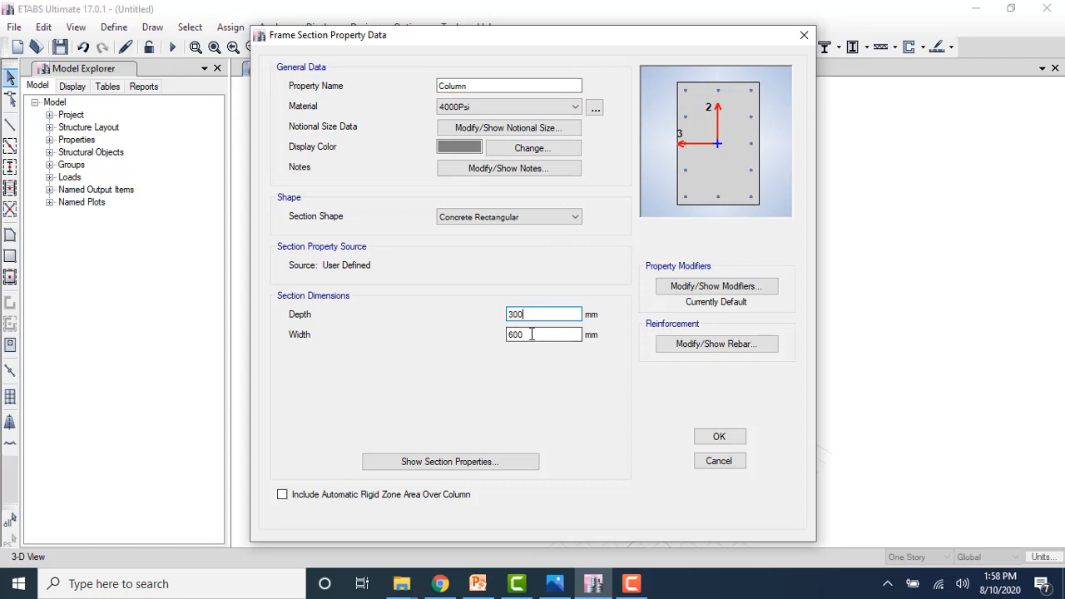
{"action": "left_click", "coordinate": [531, 333]}
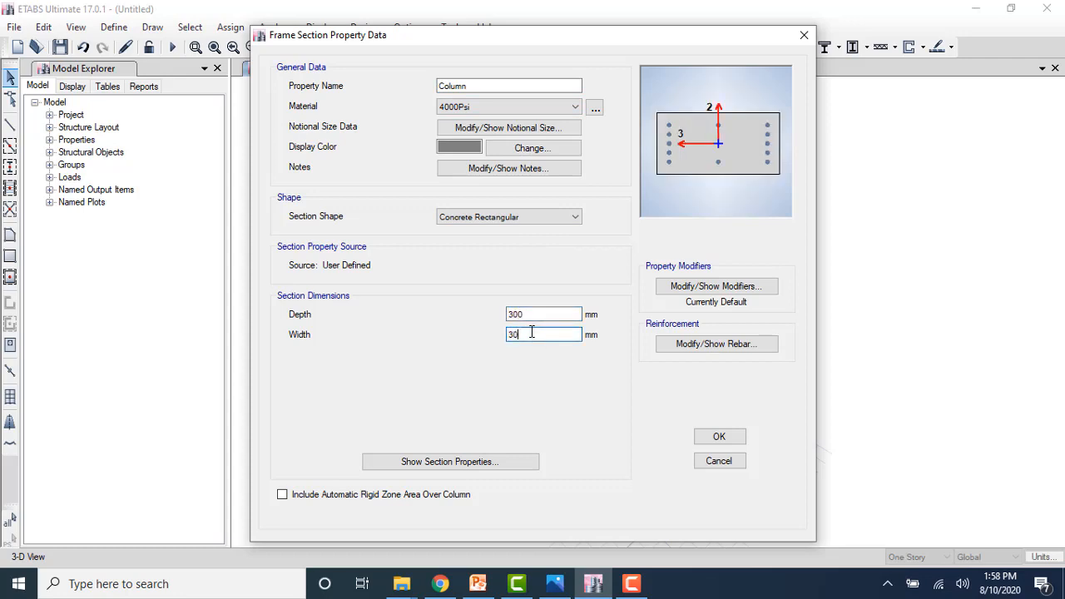
{"action": "left_click", "coordinate": [716, 438]}
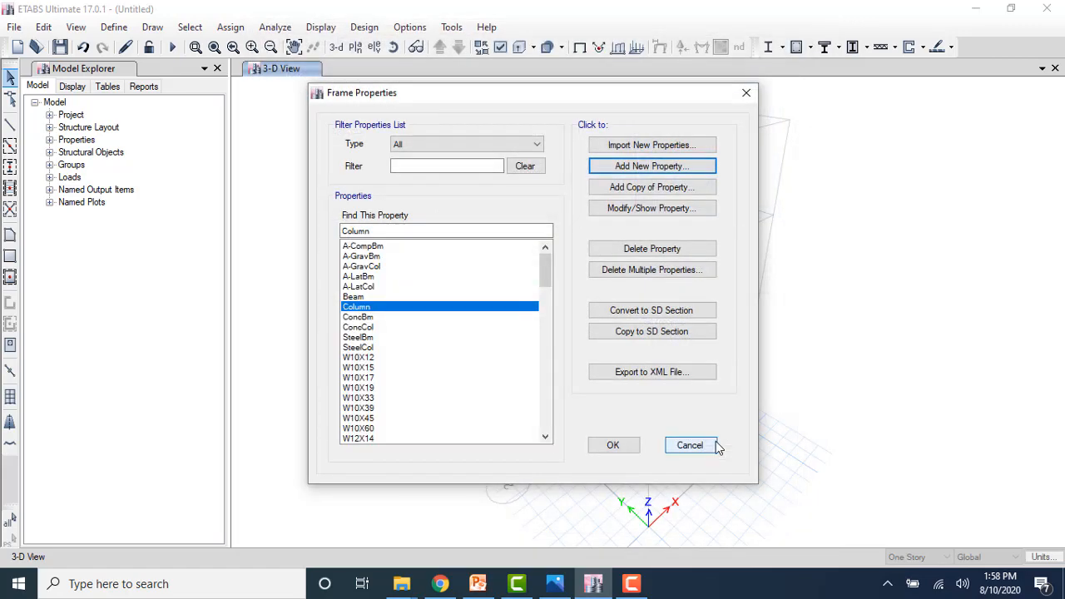
{"action": "left_click", "coordinate": [607, 446]}
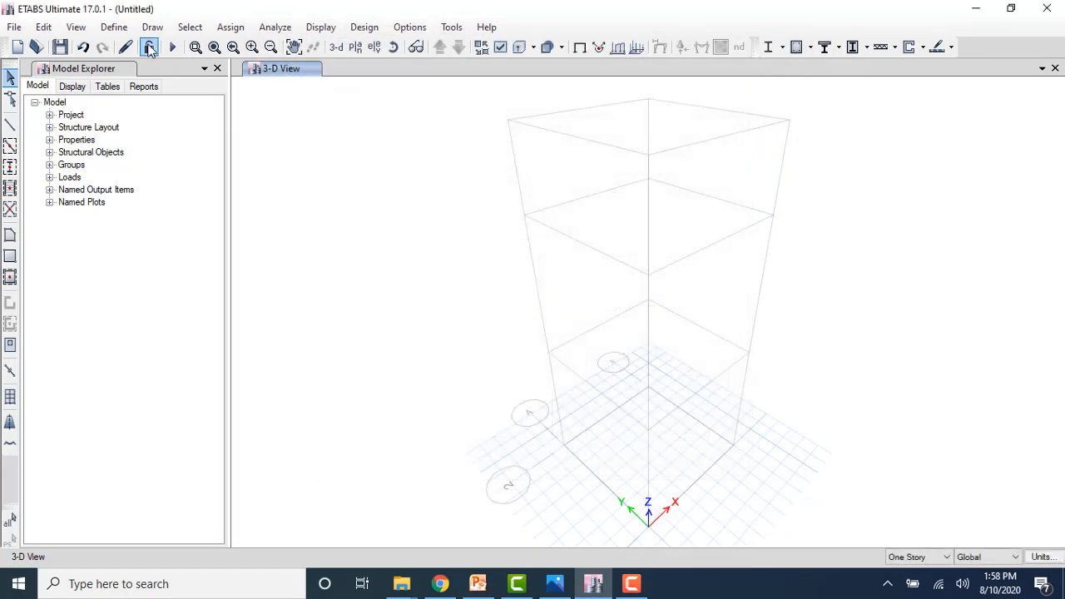
- Define a new slab section property named Slab with a thickness of 120 mm
{"action": "left_click", "coordinate": [114, 26]}
{"action": "mouse_move", "coordinate": [229, 79]}
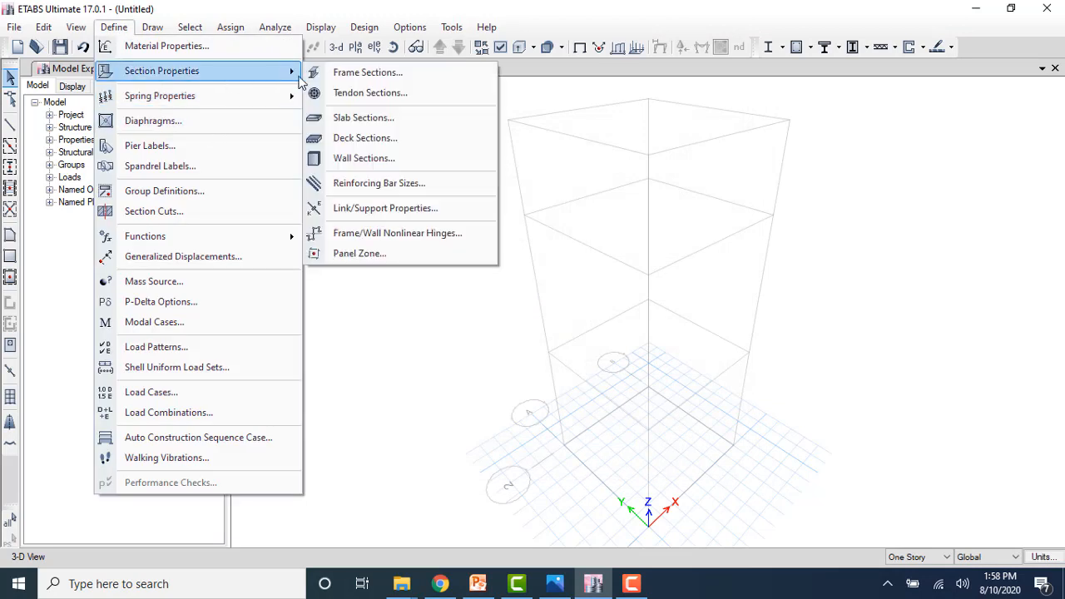
{"action": "left_click", "coordinate": [353, 116]}
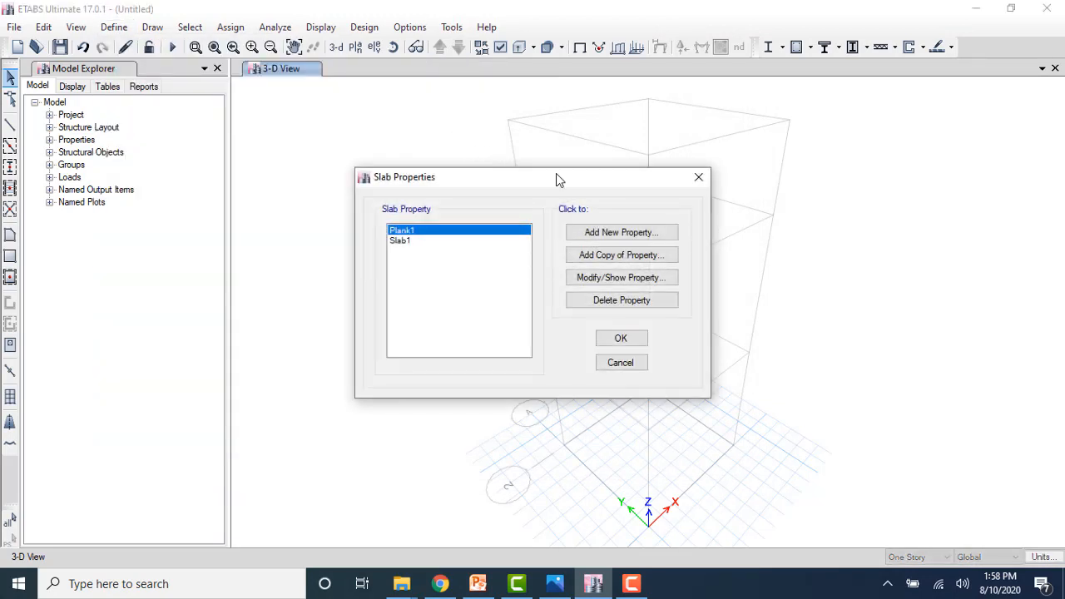
{"action": "left_click", "coordinate": [620, 232]}
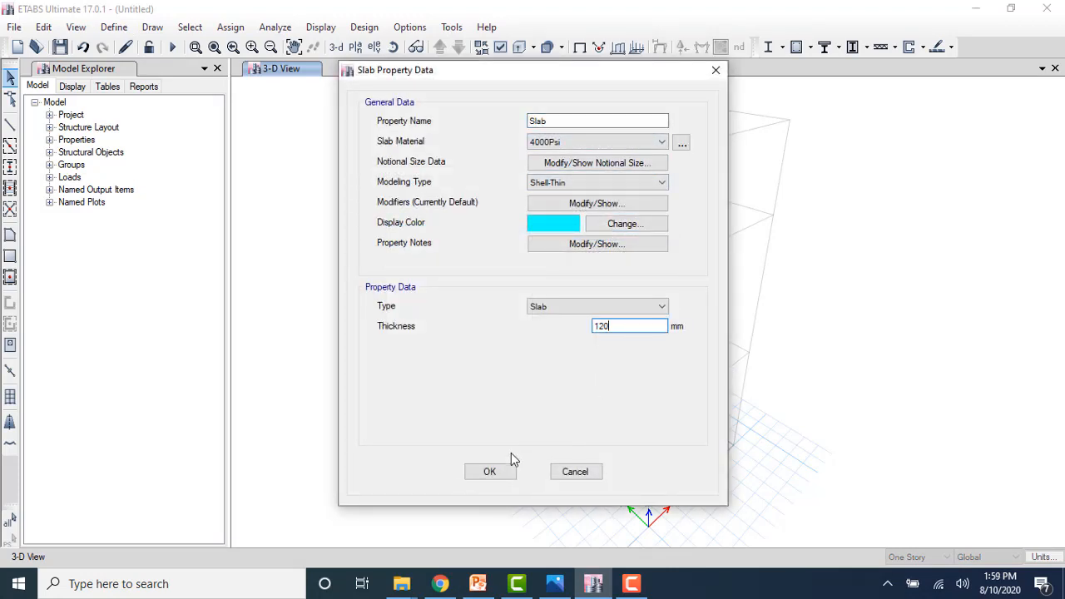
{"action": "left_click", "coordinate": [491, 472]}
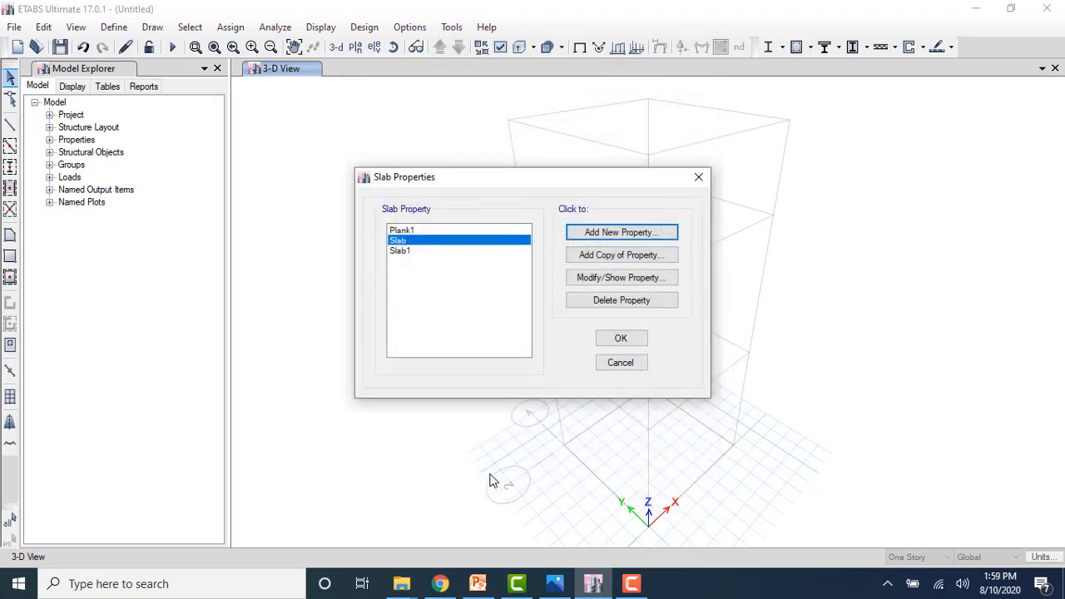
{"action": "left_click", "coordinate": [616, 341]}
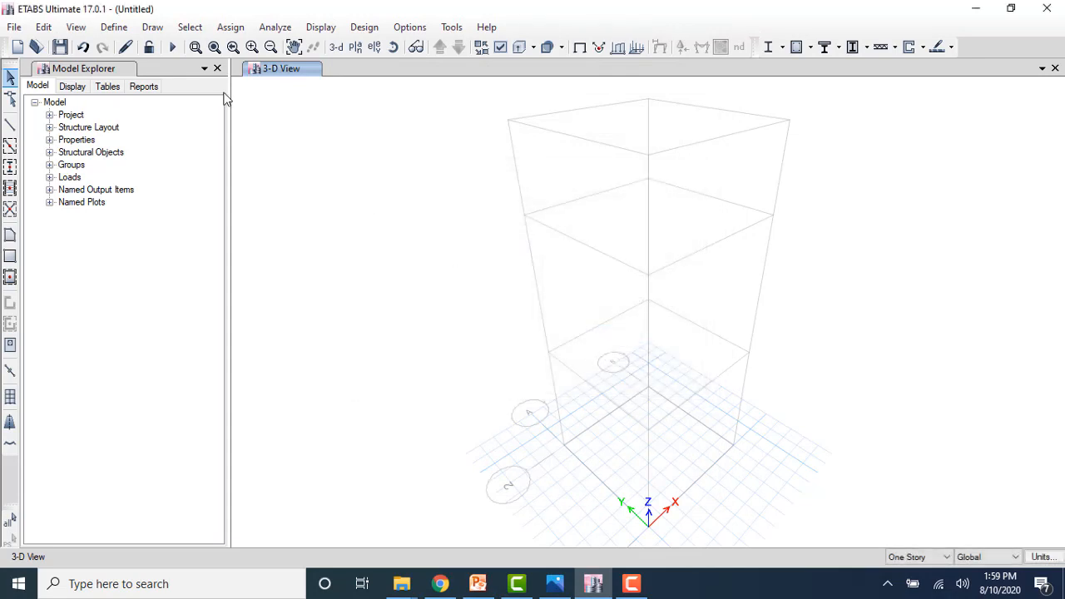
- Define a new wall section property named Wall with a thickness of 180 mm
{"action": "left_click", "coordinate": [114, 27]}
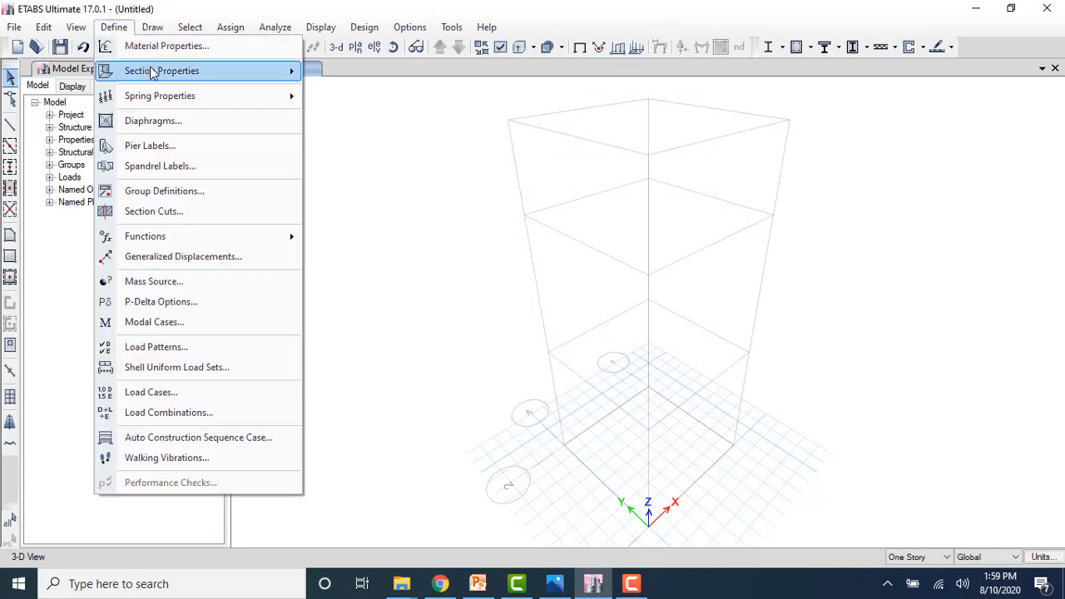
{"action": "mouse_move", "coordinate": [281, 80]}
{"action": "left_click", "coordinate": [341, 158]}
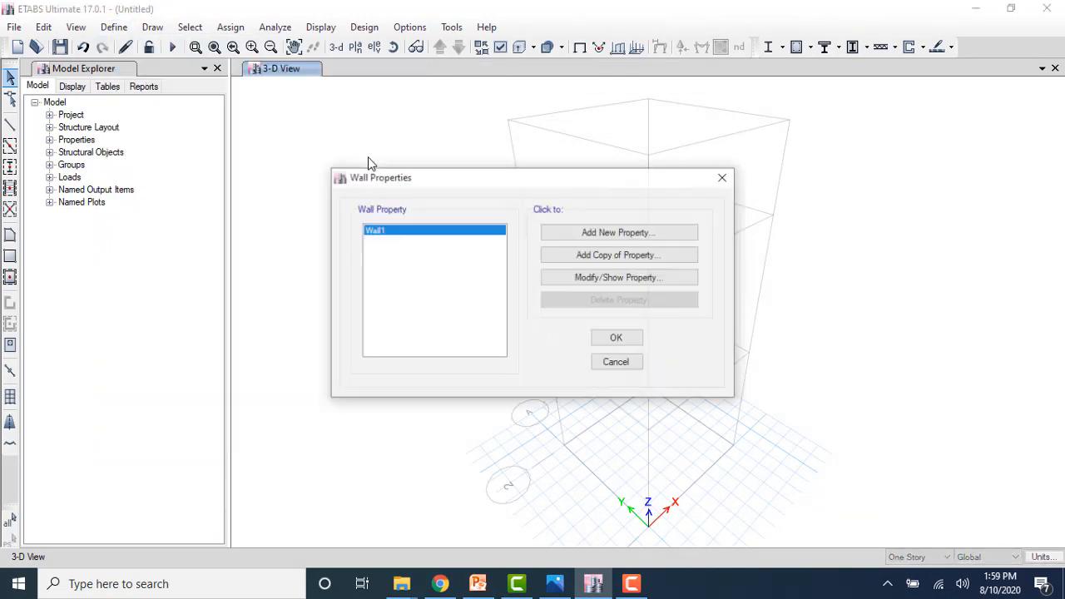
{"action": "left_click", "coordinate": [596, 234]}
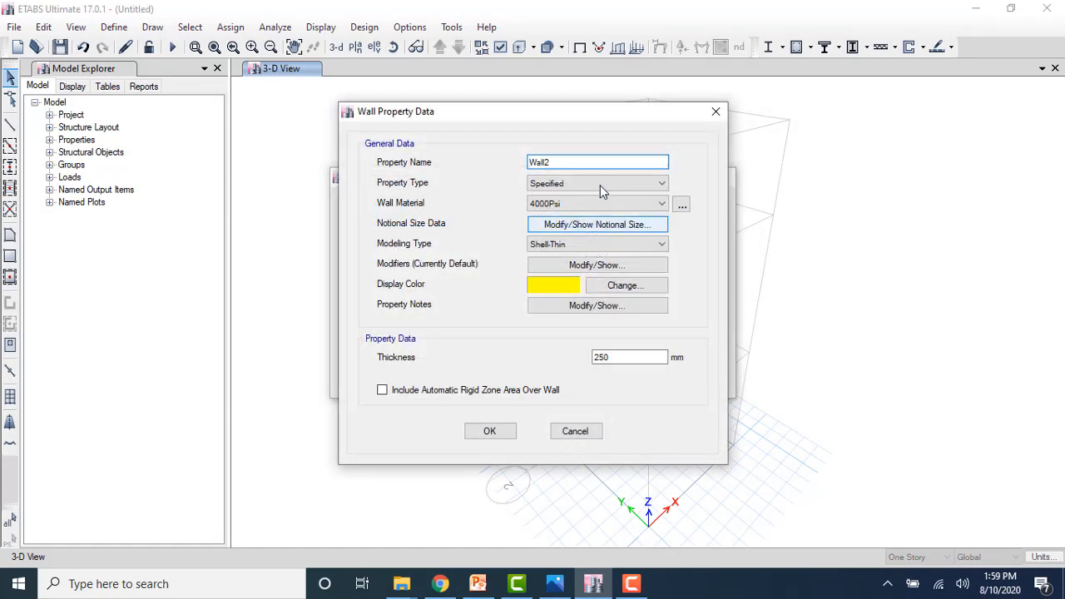
{"action": "key", "text": "BackSpace"}
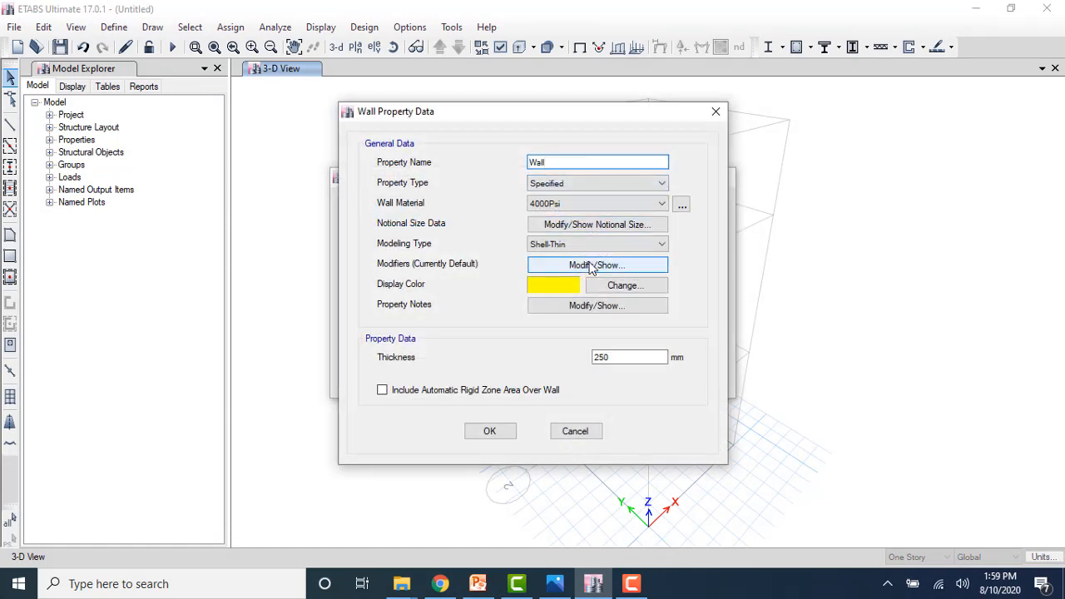
{"action": "left_click", "coordinate": [618, 355]}
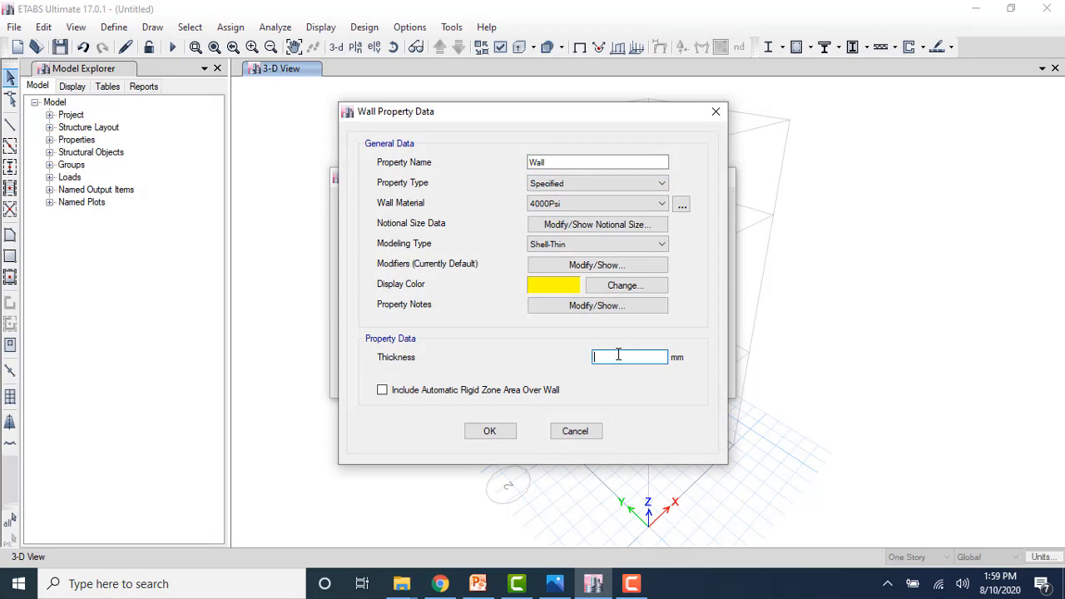
{"action": "type", "text": "180"}
{"action": "left_click", "coordinate": [513, 437]}
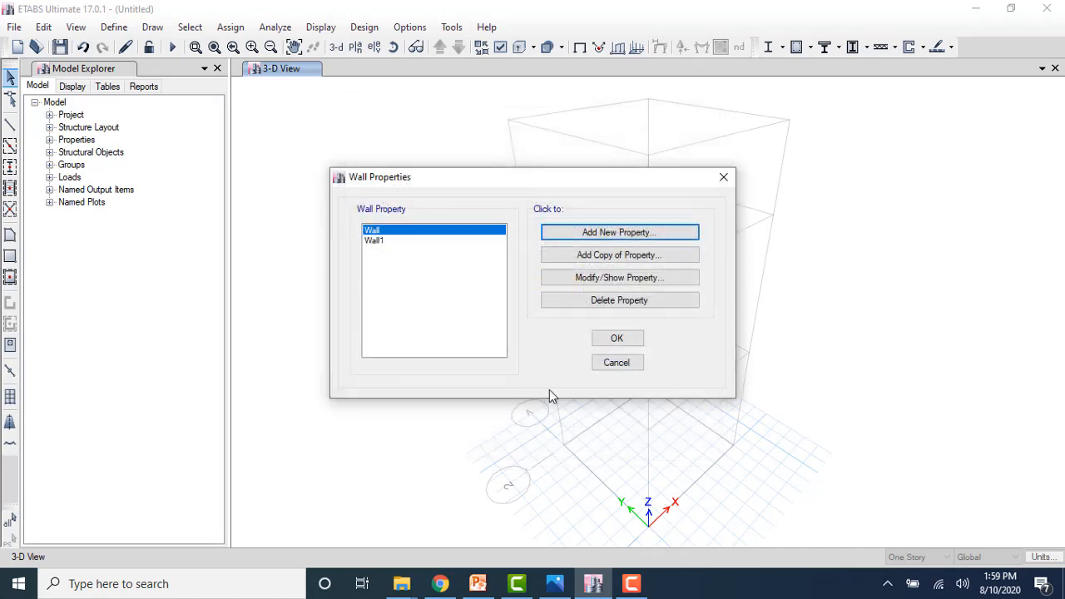
{"action": "left_click", "coordinate": [606, 341]}
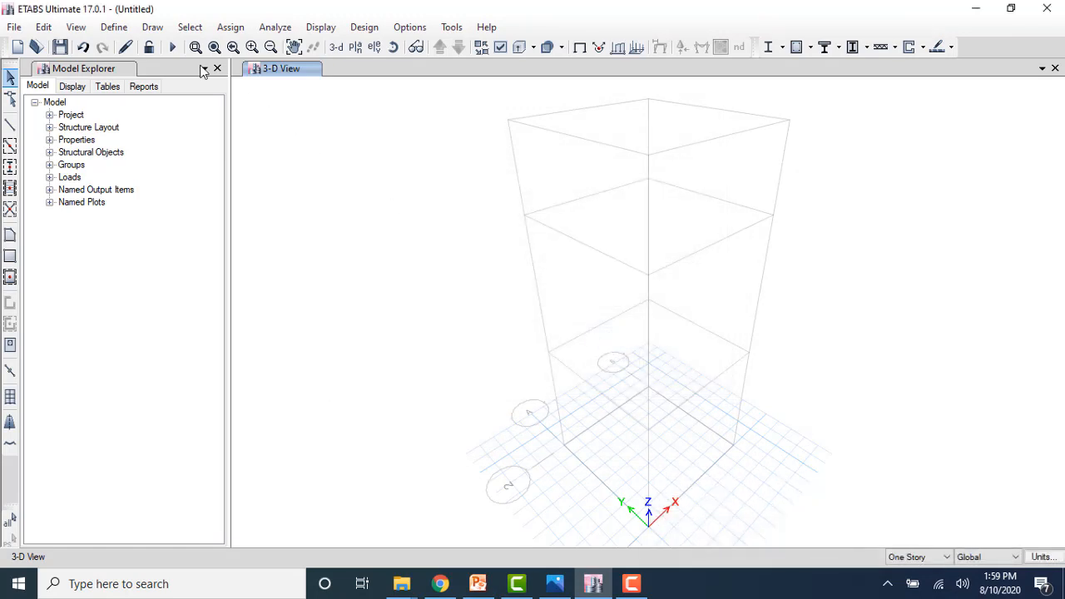
- Add a load pattern named Water pressure of type Other with a self weight multiplier of 0
{"action": "left_click", "coordinate": [116, 28]}
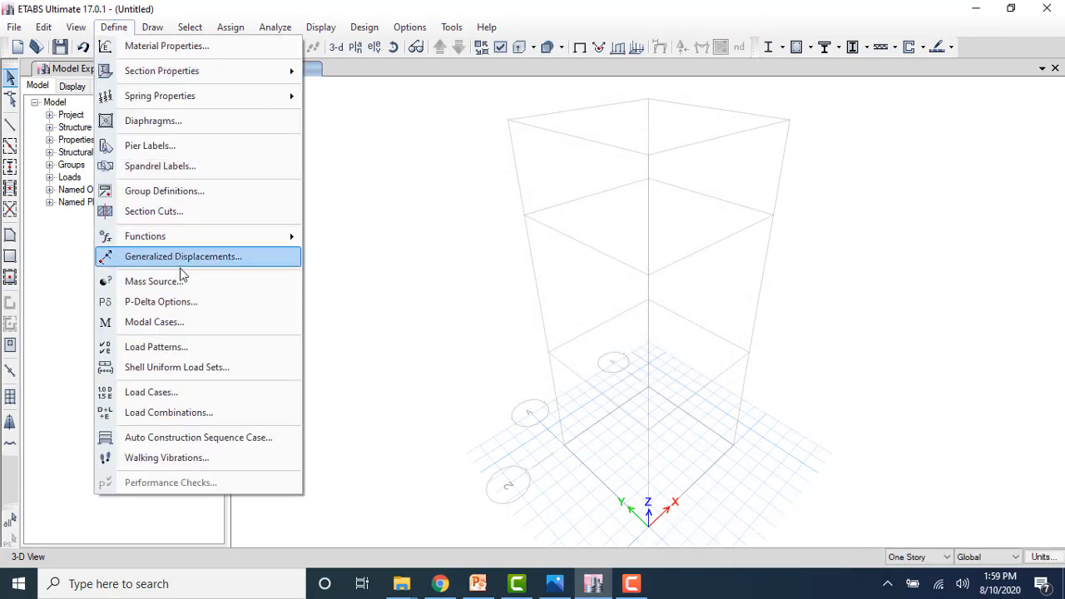
{"action": "left_click", "coordinate": [192, 346]}
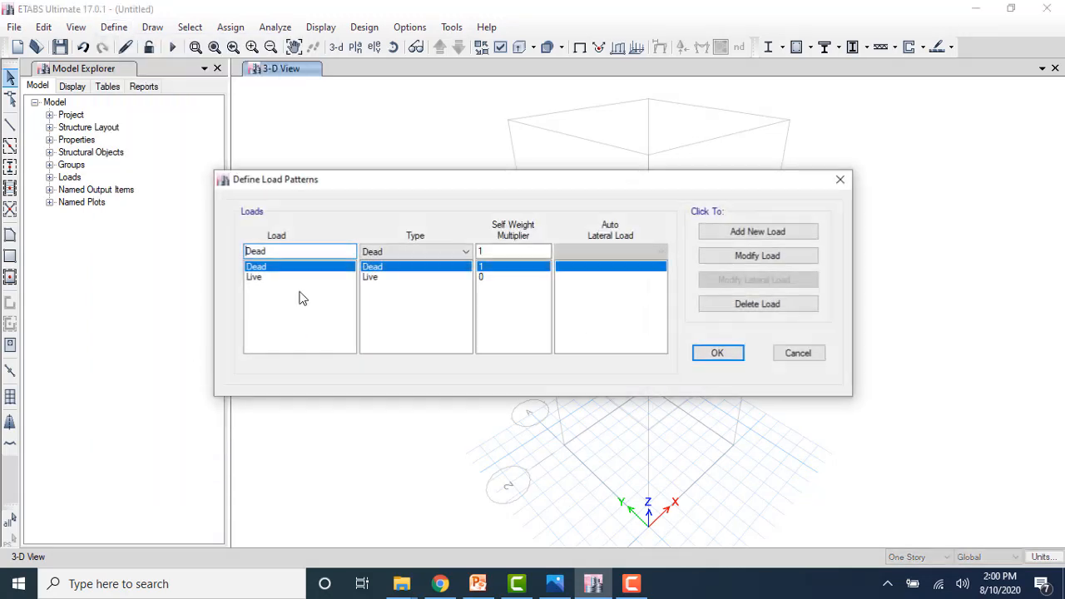
{"action": "left_click", "coordinate": [466, 251]}
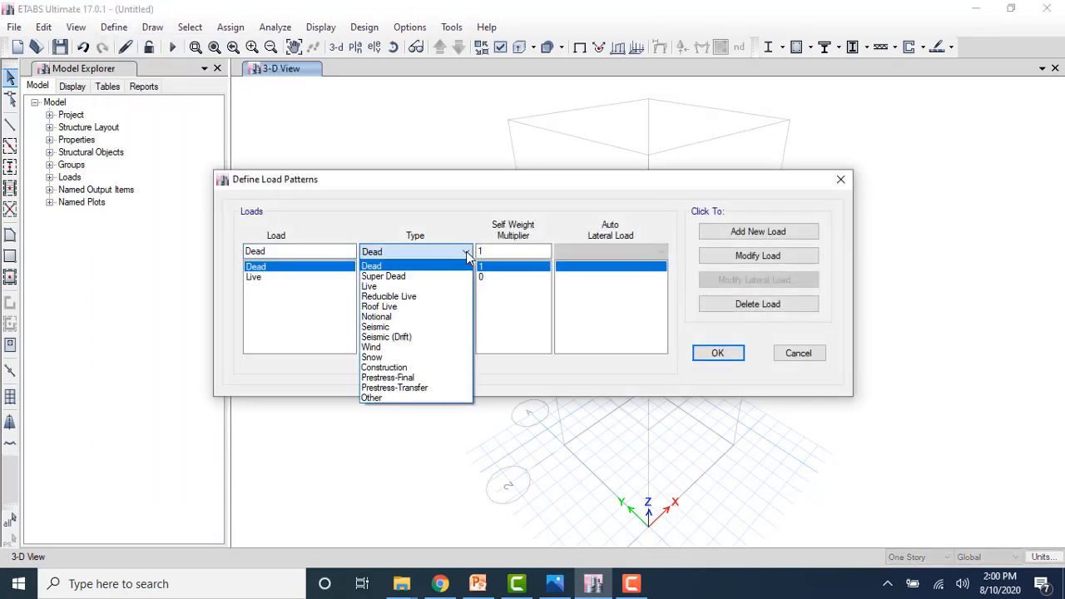
{"action": "left_click", "coordinate": [403, 399]}
{"action": "left_click", "coordinate": [291, 255]}
{"action": "key", "text": "BackSpace"}
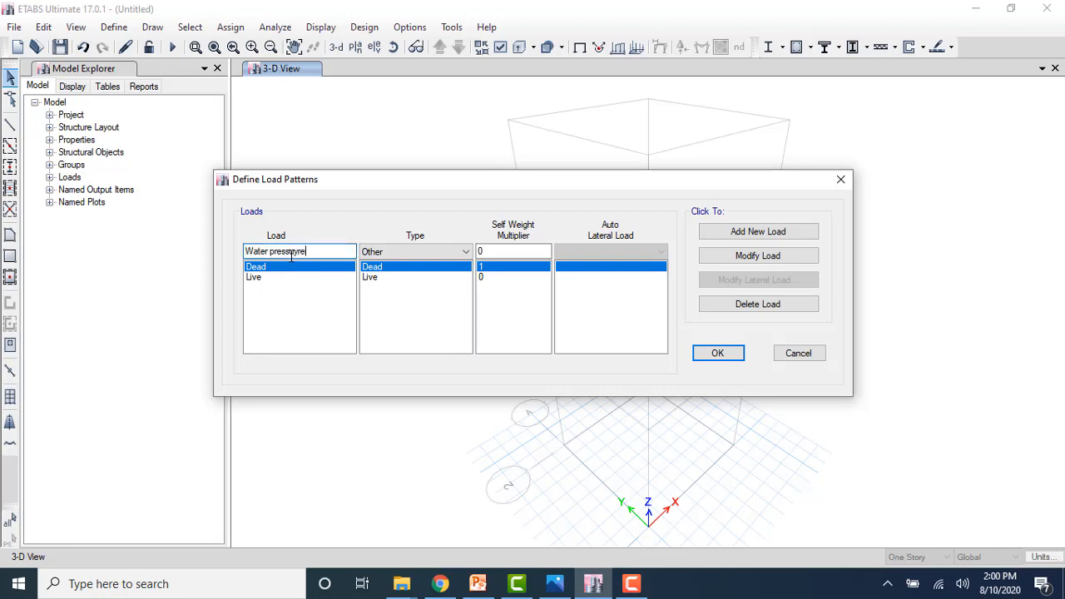
{"action": "left_click", "coordinate": [748, 233]}
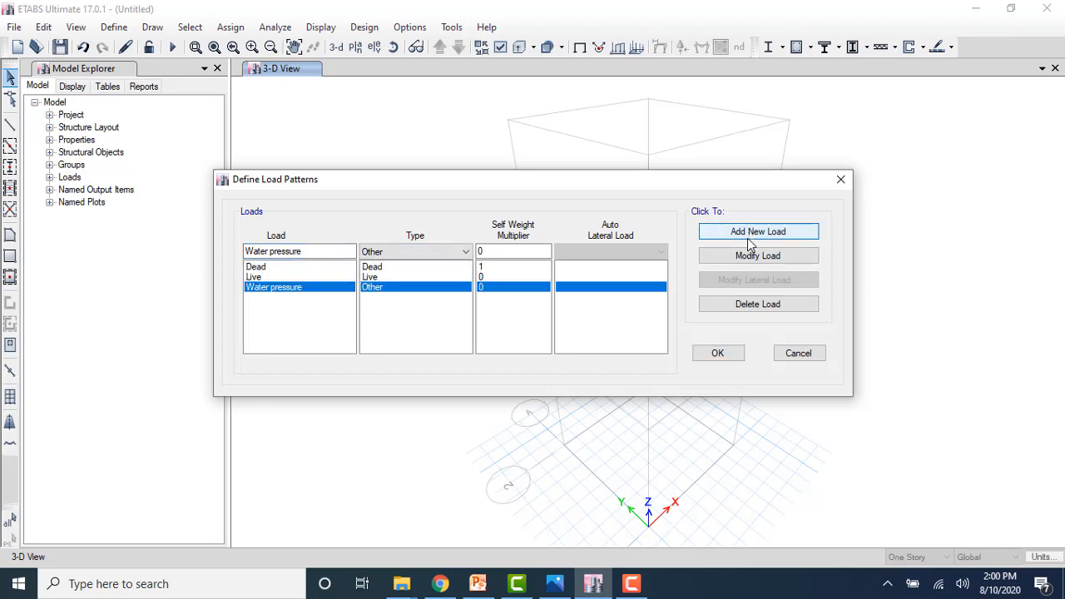
{"action": "left_click", "coordinate": [718, 353]}
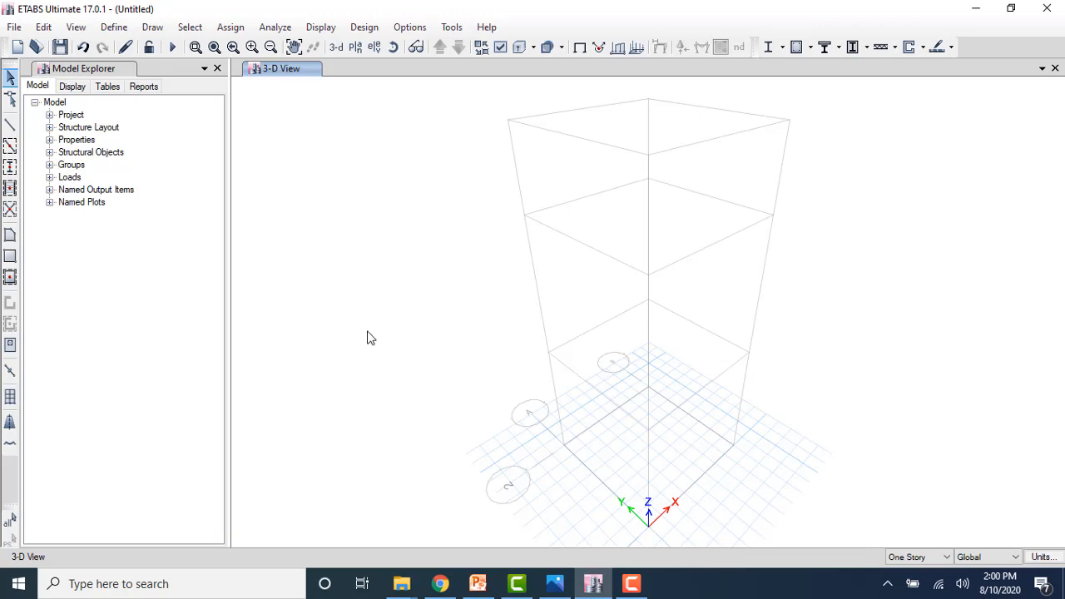
- Prepare the frame drawing tool with the Column section property and display the elevation view of grid A
{"action": "left_click", "coordinate": [10, 146]}
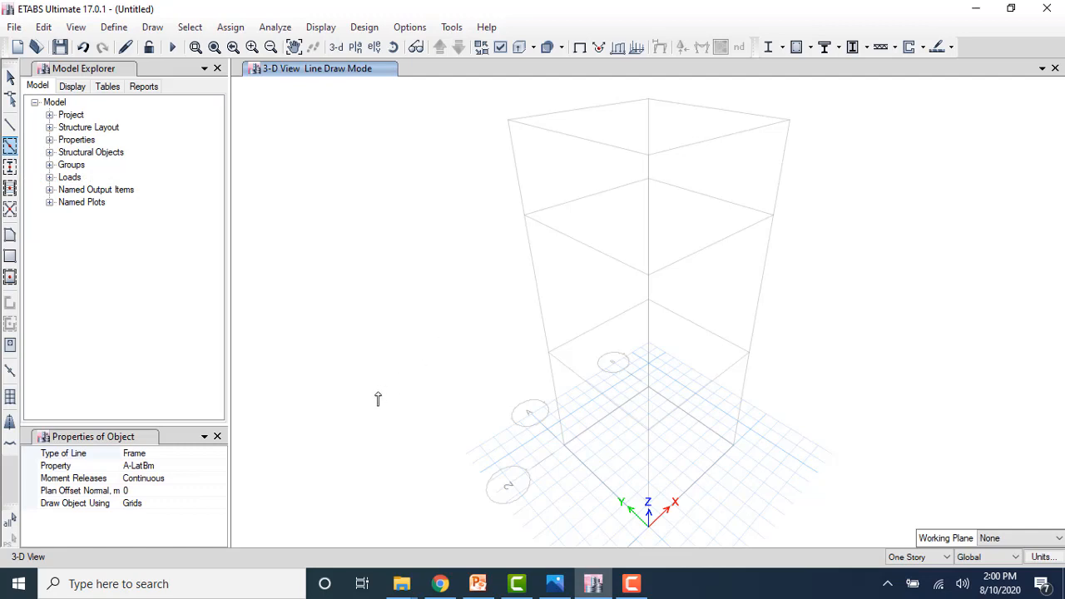
{"action": "left_click", "coordinate": [154, 466]}
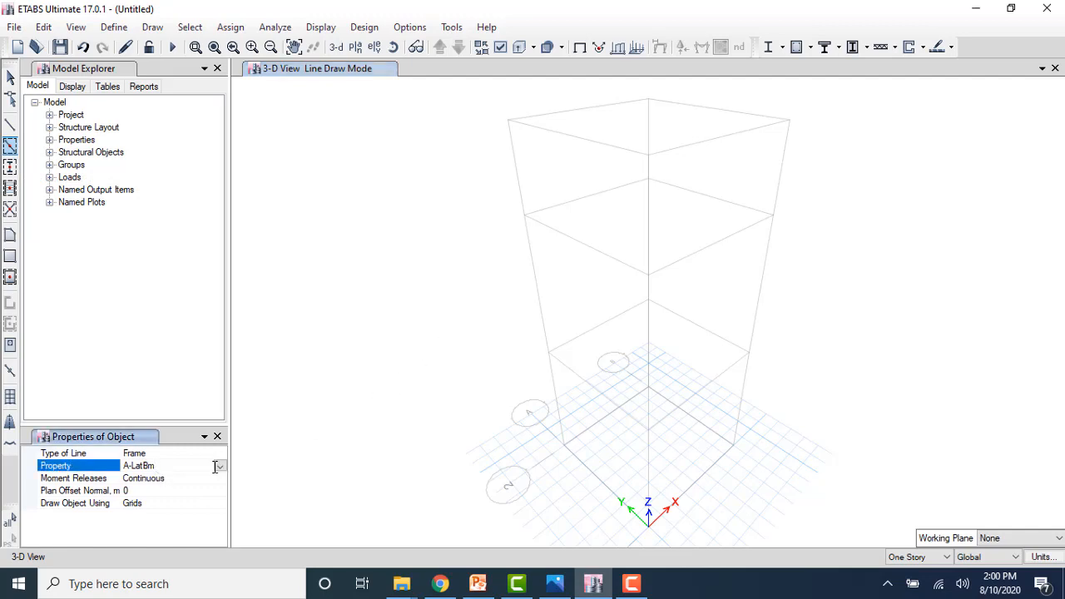
{"action": "left_click", "coordinate": [220, 469]}
{"action": "left_click", "coordinate": [221, 540]}
{"action": "left_click", "coordinate": [168, 539]}
{"action": "left_click", "coordinate": [374, 46]}
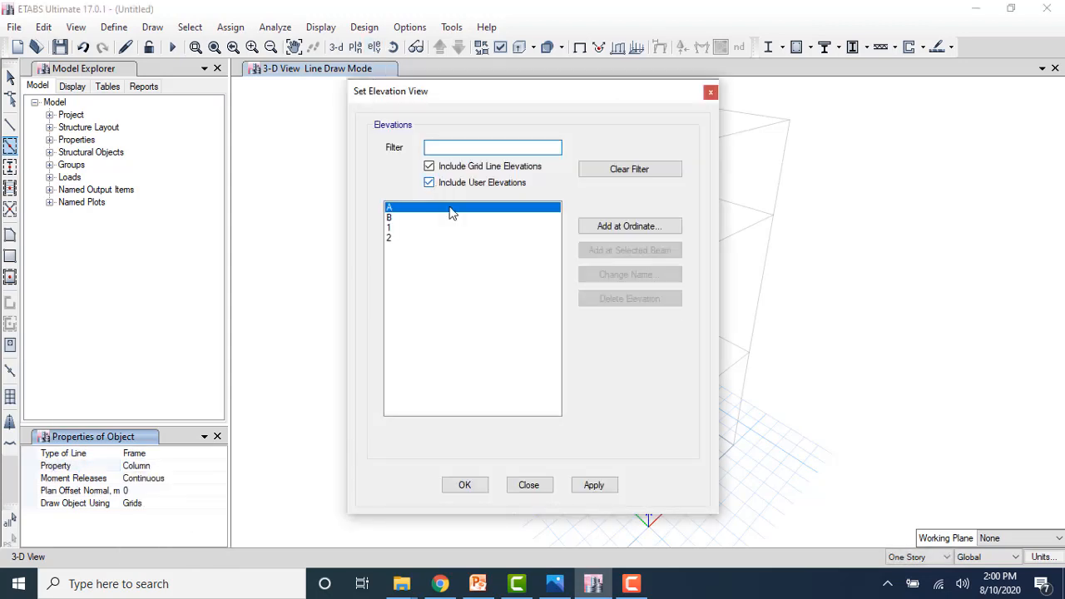
{"action": "left_click", "coordinate": [593, 485]}
{"action": "left_click", "coordinate": [465, 486]}
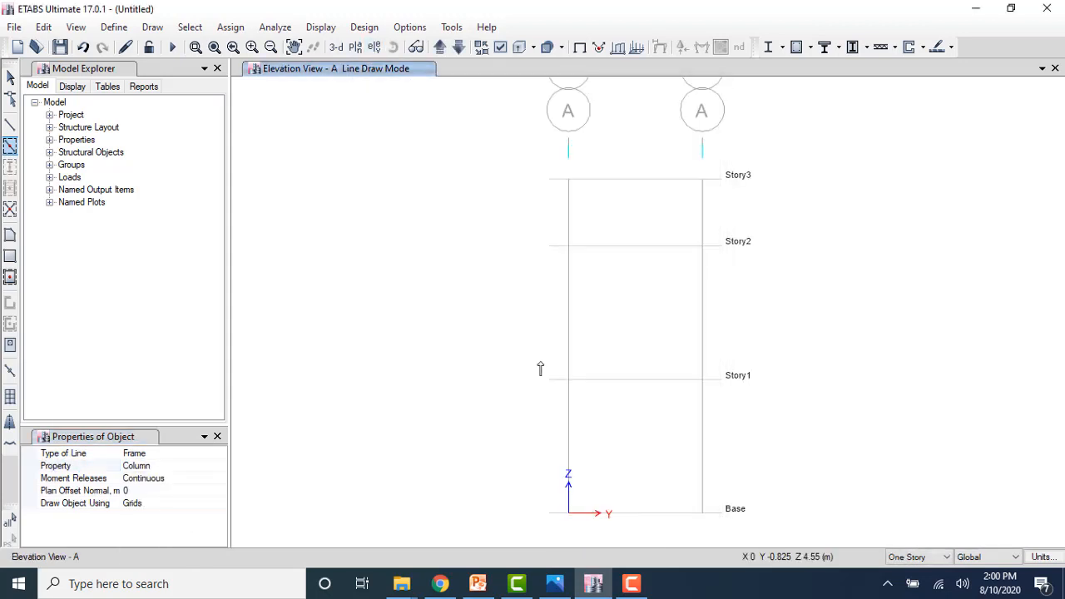
- Draw columns on elevation A, from Base to Story2 along the Y = 0 gridline and from Base to Story3 along the other gridline
{"action": "mouse_move", "coordinate": [531, 206]}
{"action": "left_mouse_down"}
{"action": "mouse_move", "coordinate": [663, 306]}
{"action": "mouse_move", "coordinate": [692, 357]}
{"action": "mouse_move", "coordinate": [581, 441]}
{"action": "mouse_move", "coordinate": [571, 496]}
{"action": "mouse_move", "coordinate": [571, 487]}
{"action": "left_mouse_up"}
{"action": "left_click", "coordinate": [571, 457]}
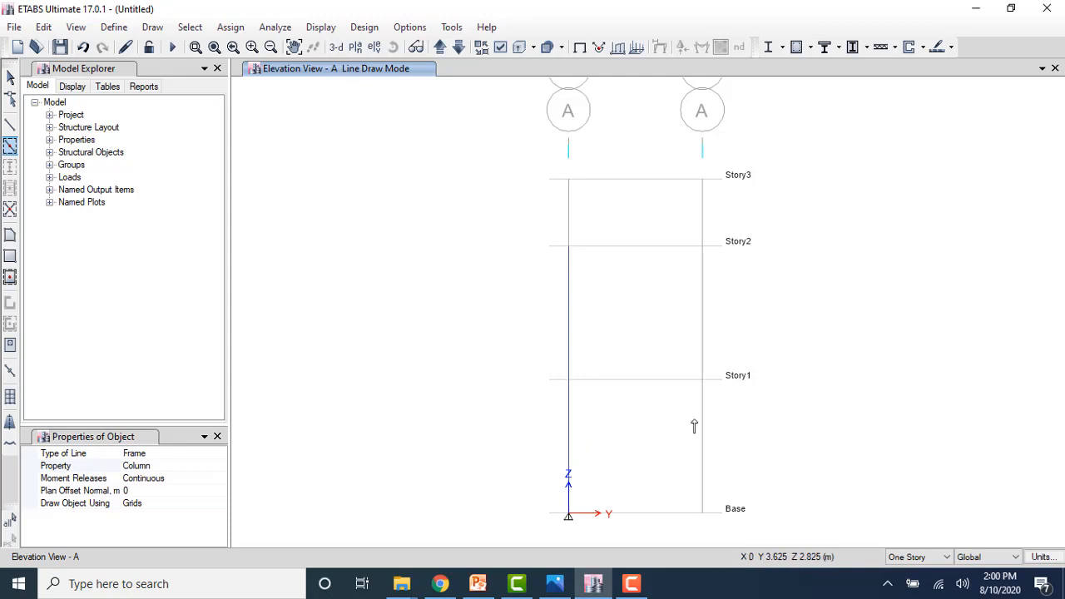
{"action": "left_click", "coordinate": [704, 427]}
{"action": "left_click", "coordinate": [703, 360]}
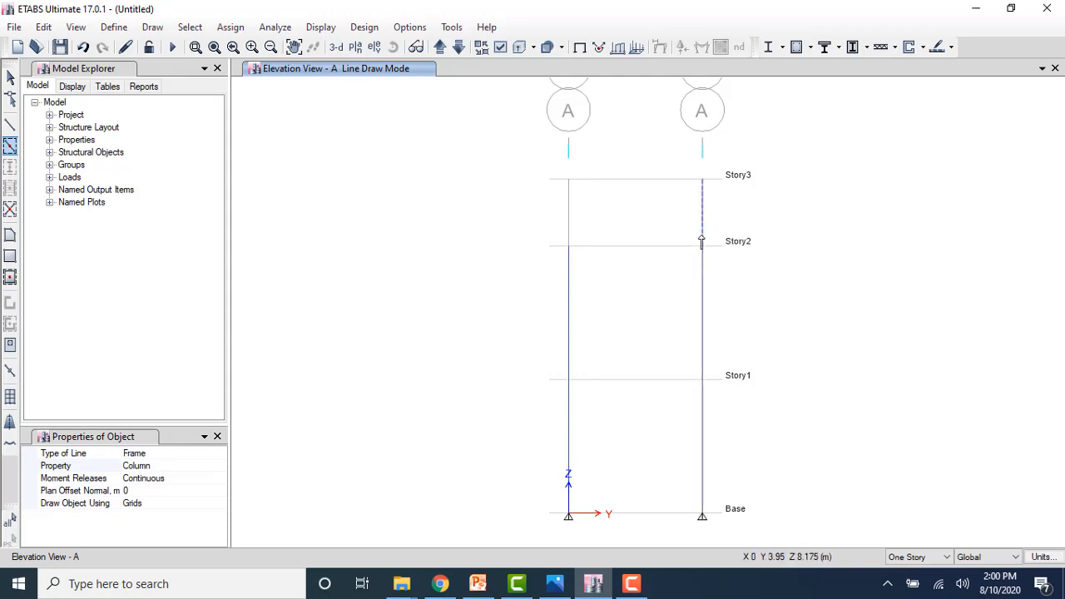
{"action": "left_click", "coordinate": [702, 239]}
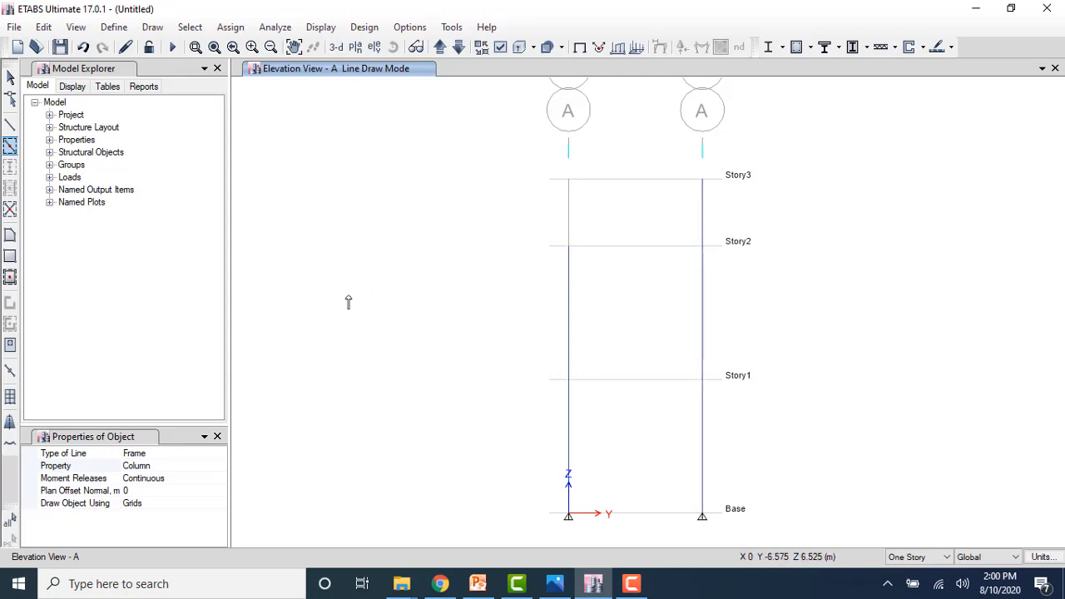
- Switch to elevation B and draw columns from Base to Story3 along both vertical gridlines
{"action": "left_click", "coordinate": [439, 47]}
{"action": "left_click", "coordinate": [569, 212]}
{"action": "left_click", "coordinate": [570, 316]}
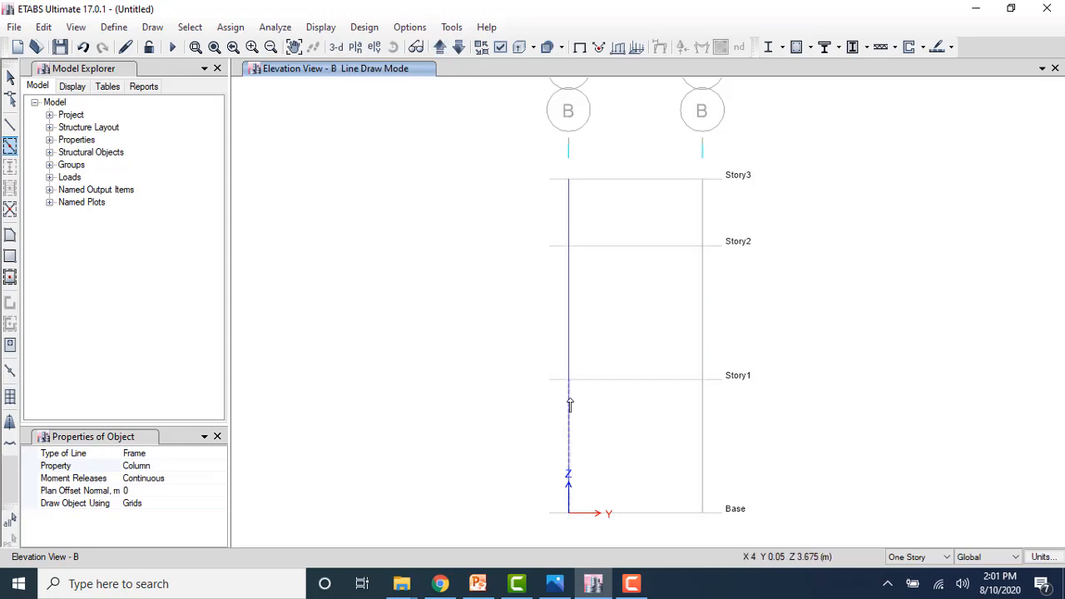
{"action": "left_click", "coordinate": [572, 414]}
{"action": "left_click", "coordinate": [704, 421]}
{"action": "left_click", "coordinate": [705, 249]}
{"action": "left_click", "coordinate": [706, 238]}
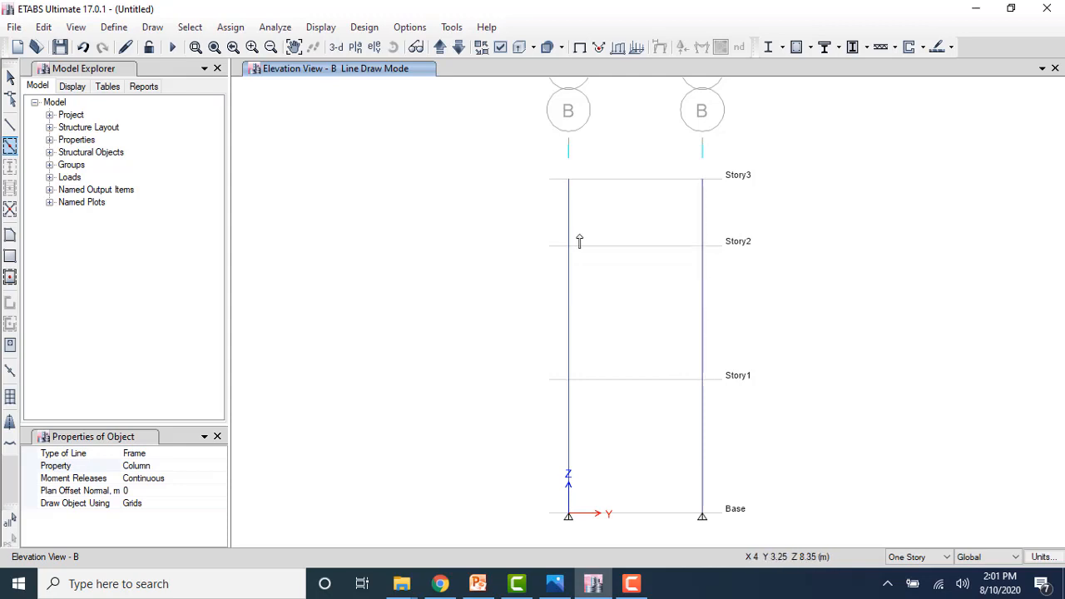
- Set the frame property to Beam and draw beams between the columns at the story levels on elevation B
{"action": "left_click", "coordinate": [169, 477]}
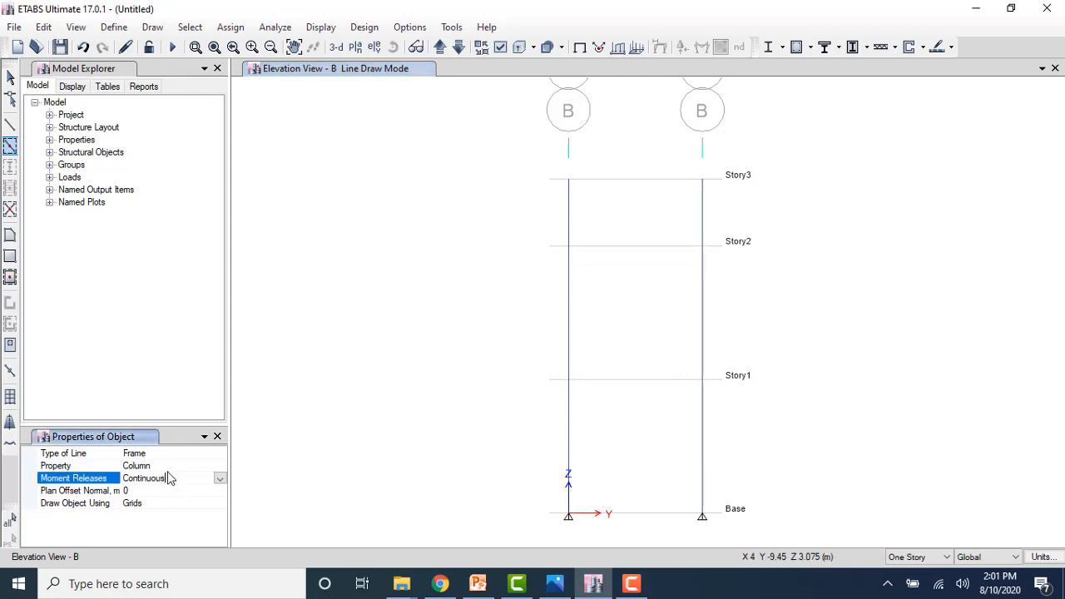
{"action": "left_click", "coordinate": [173, 466]}
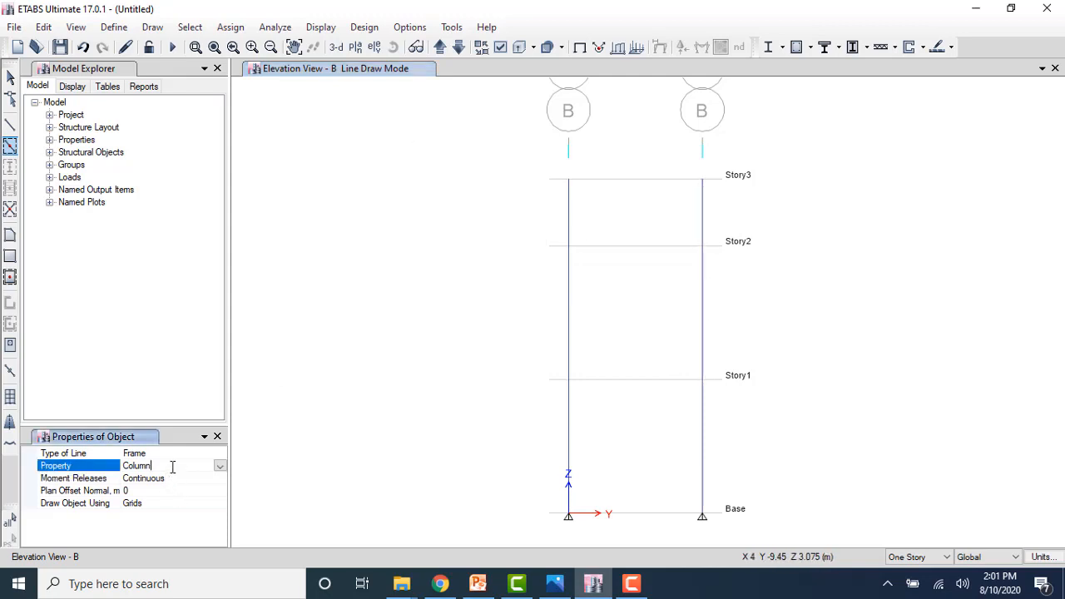
{"action": "left_click", "coordinate": [219, 466]}
{"action": "left_click", "coordinate": [175, 536]}
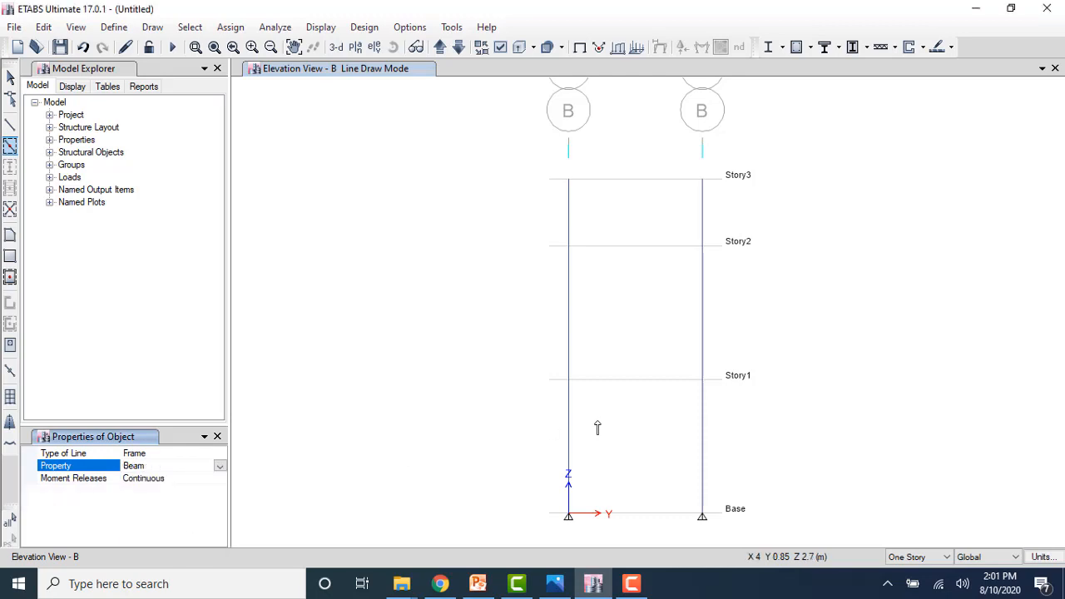
{"action": "left_click", "coordinate": [607, 381]}
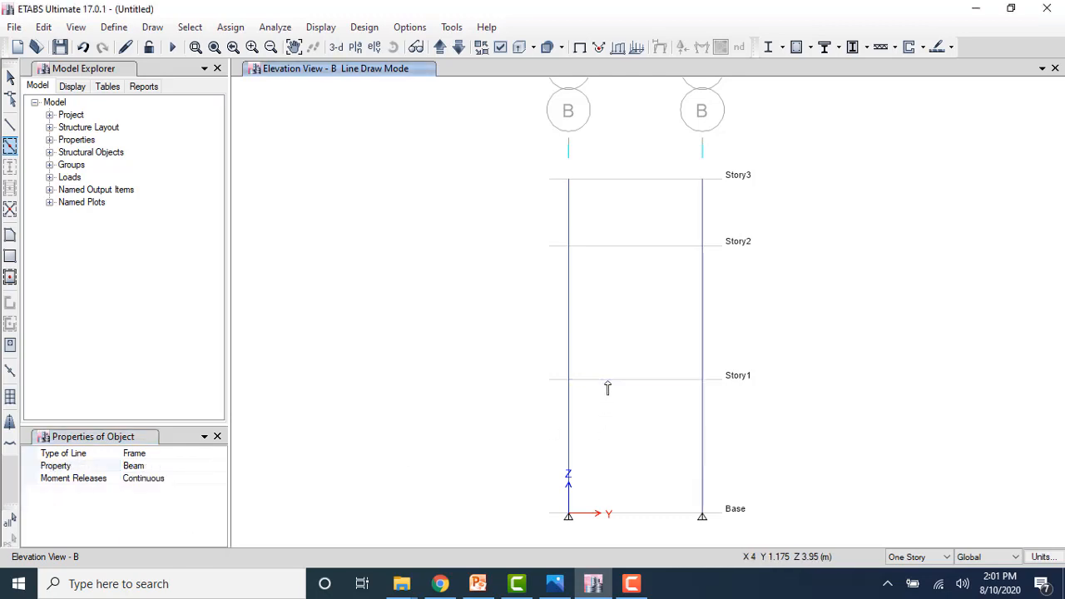
{"action": "left_click", "coordinate": [618, 247]}
- Switch to elevation 1 and draw beams between gridlines A and B at Story3, Story2 and Story1
{"action": "left_click", "coordinate": [439, 47]}
{"action": "left_click", "coordinate": [608, 180]}
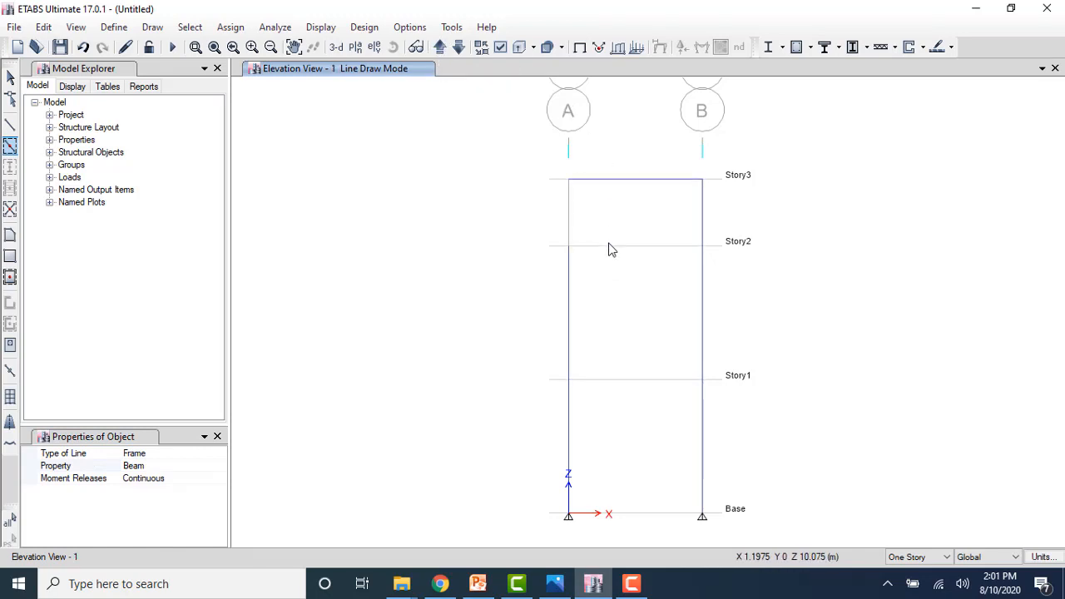
{"action": "left_click", "coordinate": [609, 246]}
{"action": "left_click", "coordinate": [614, 380]}
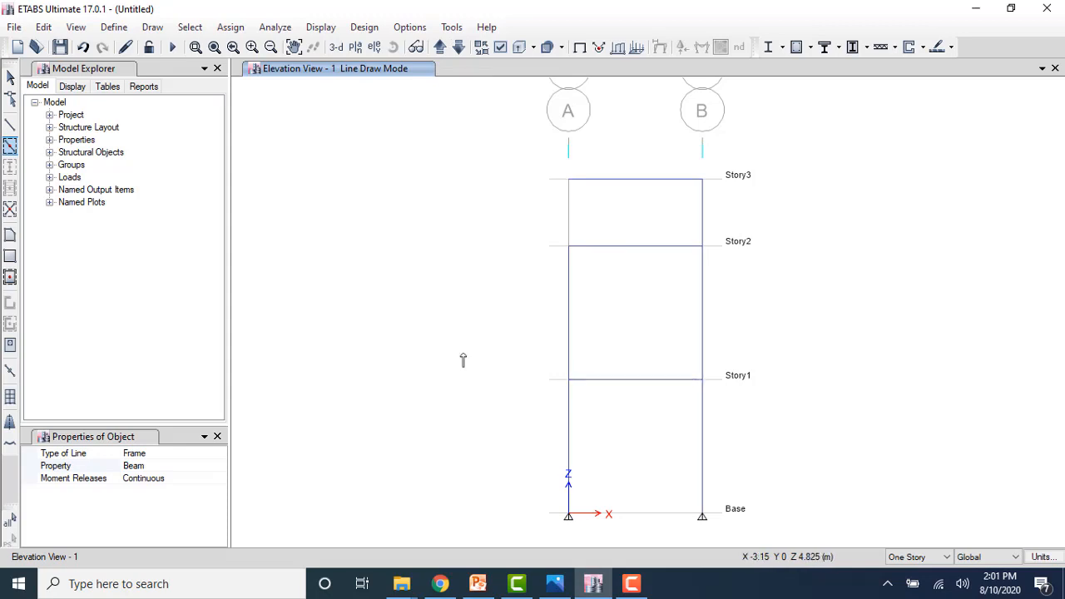
- Display the Story2 plan and draw a floor slab filling the grid bay between the four columns
{"action": "left_click", "coordinate": [357, 48]}
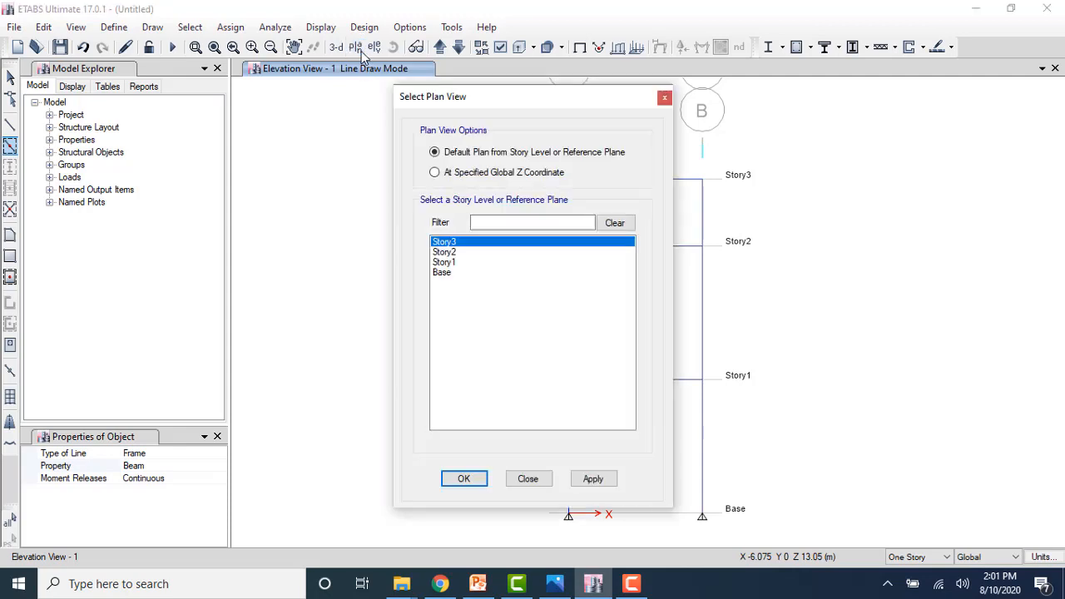
{"action": "left_click", "coordinate": [455, 252]}
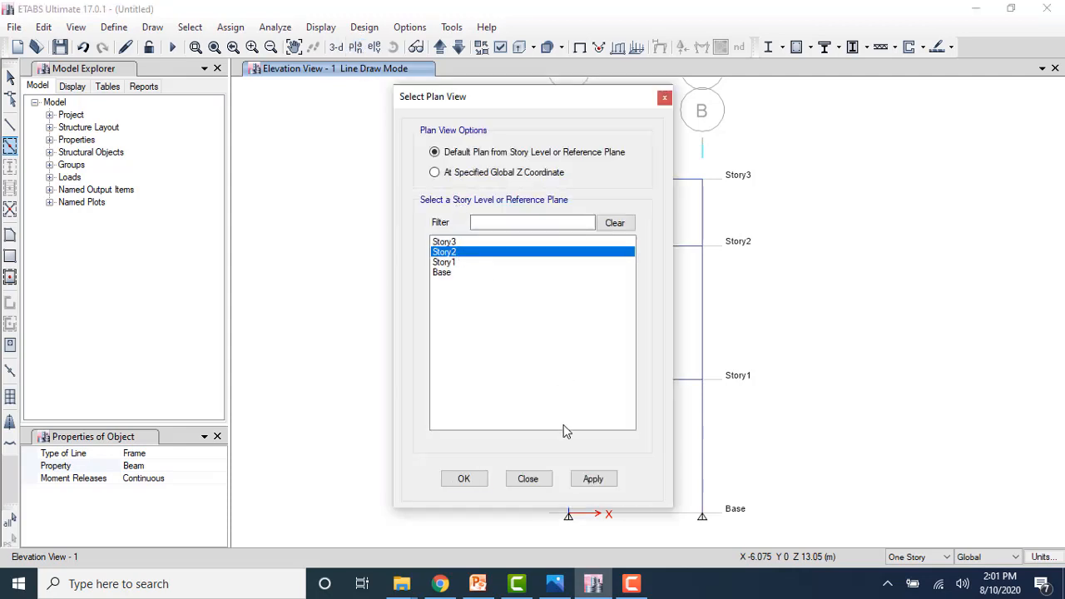
{"action": "left_click", "coordinate": [464, 479]}
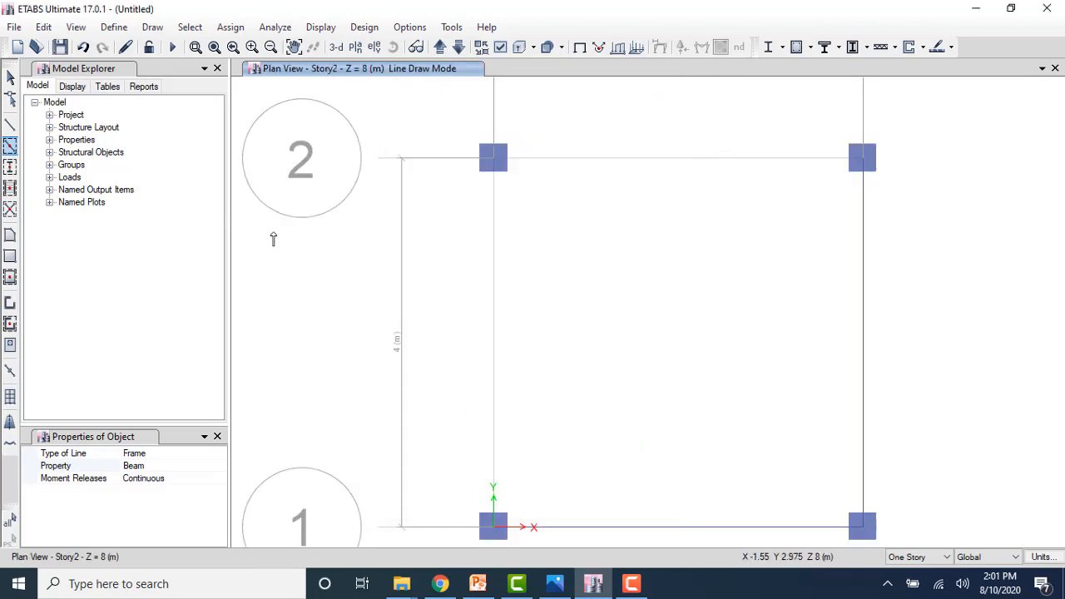
{"action": "left_click", "coordinate": [10, 277]}
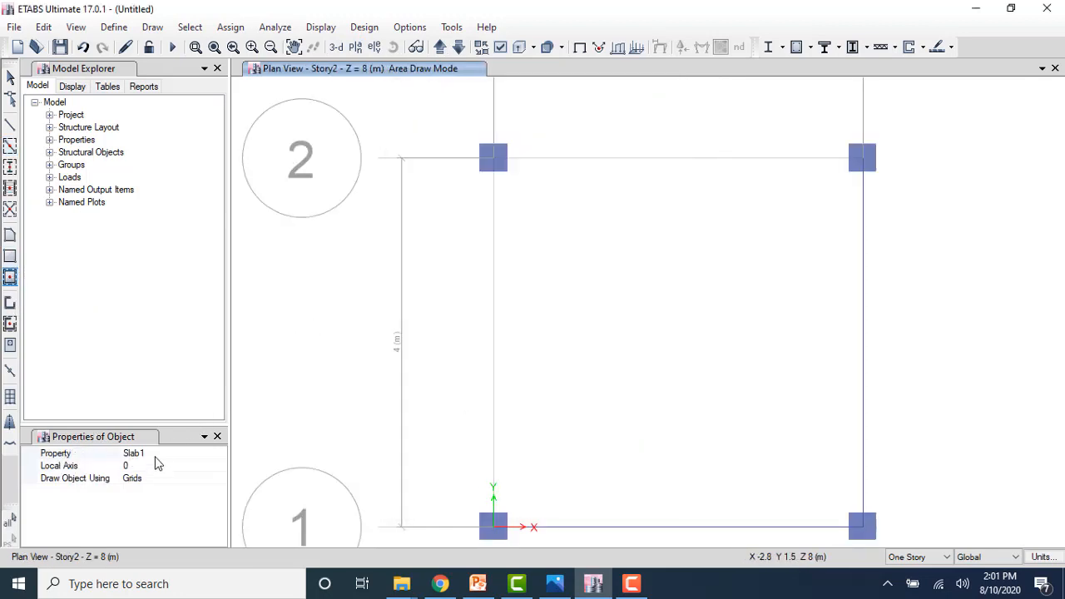
{"action": "left_click", "coordinate": [134, 452]}
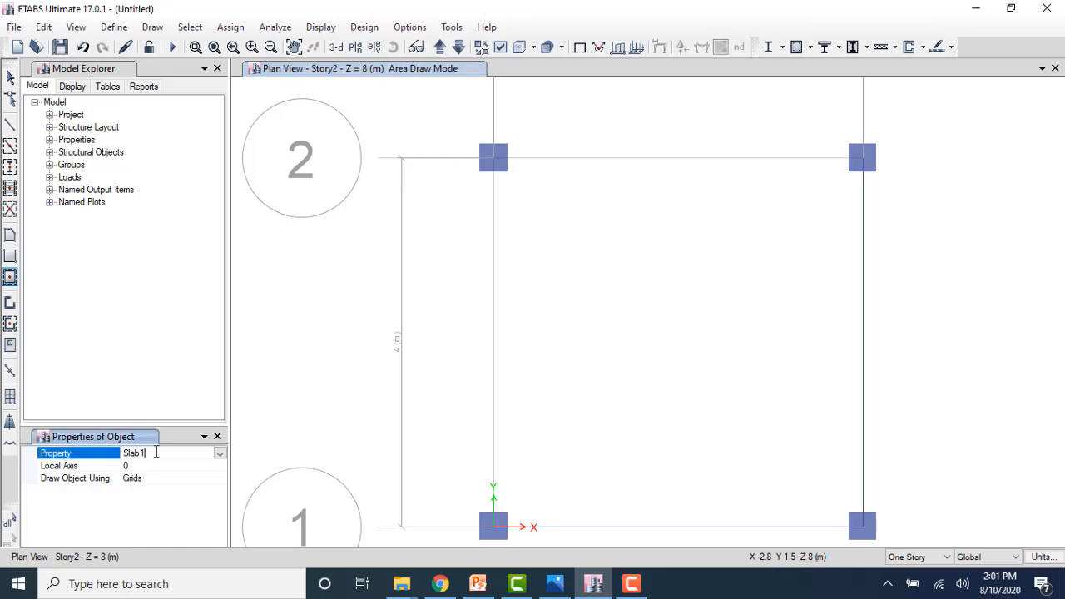
{"action": "left_click", "coordinate": [220, 454]}
{"action": "left_click", "coordinate": [137, 506]}
{"action": "left_click", "coordinate": [574, 345]}
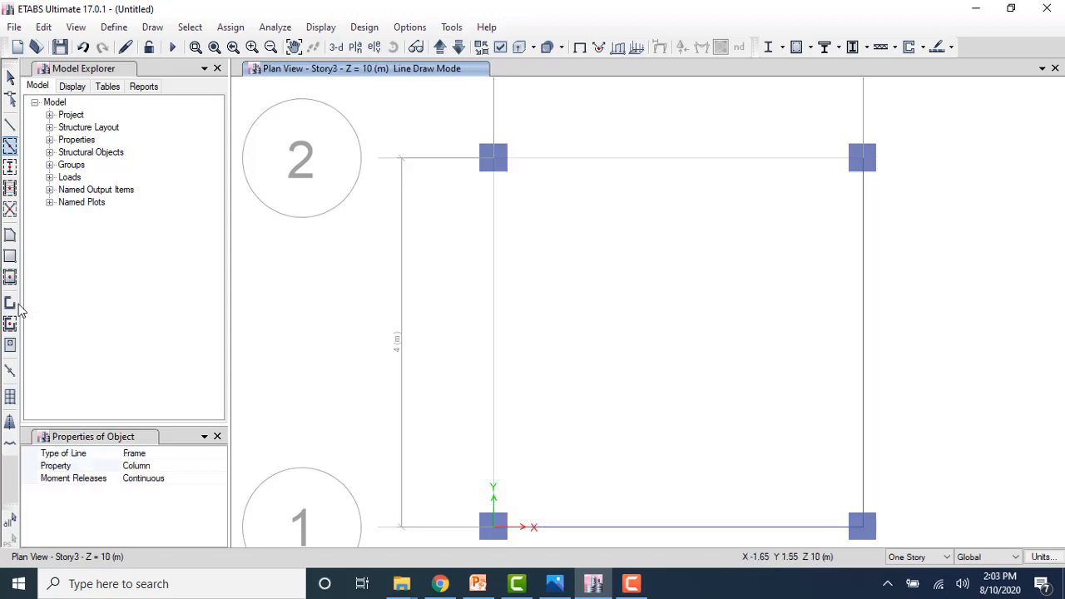
- Draw walls with the Wall property along all four gridlines on the Story3 plan, and display the model in 3-D
{"action": "left_click", "coordinate": [10, 325]}
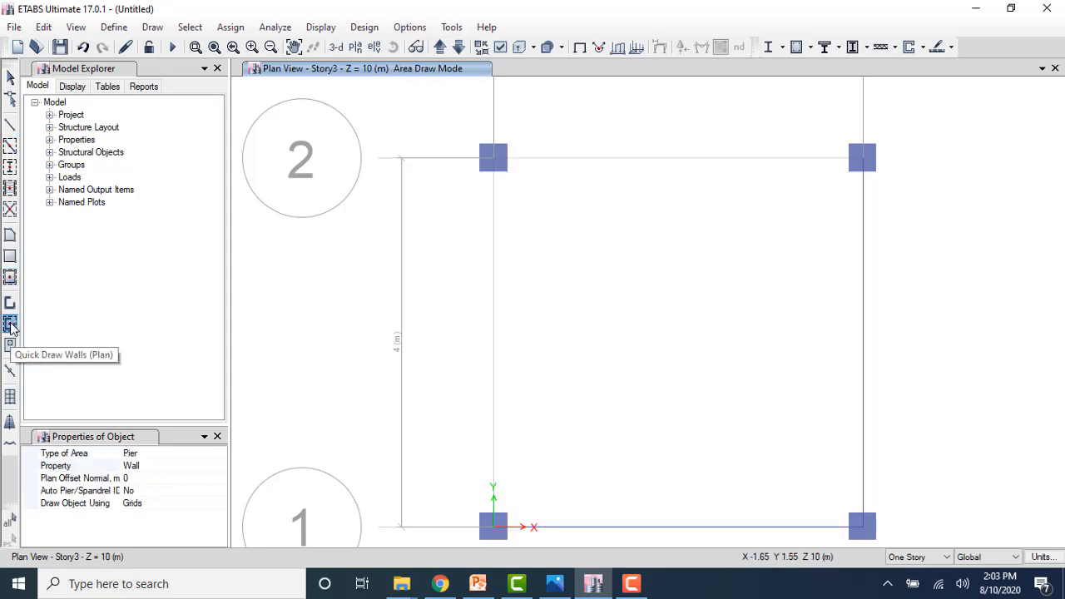
{"action": "left_click", "coordinate": [166, 466]}
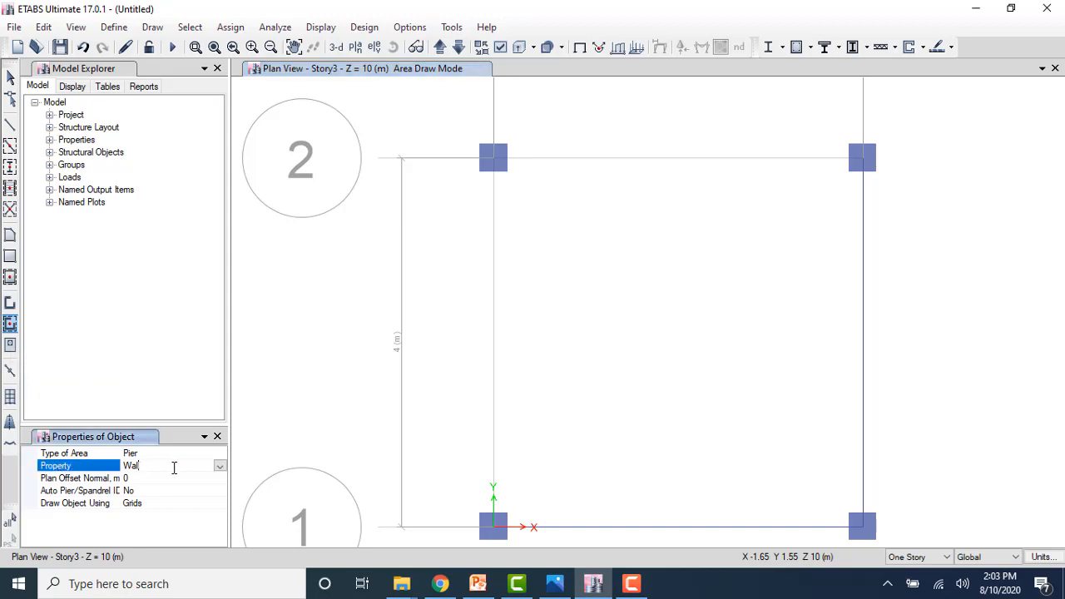
{"action": "left_click", "coordinate": [219, 466]}
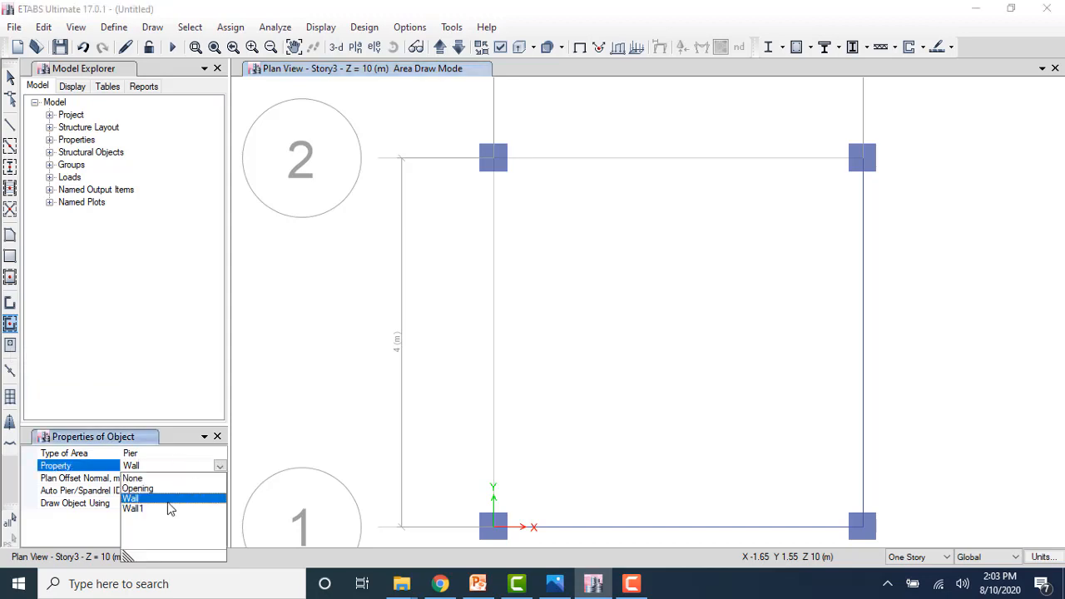
{"action": "left_click", "coordinate": [167, 502]}
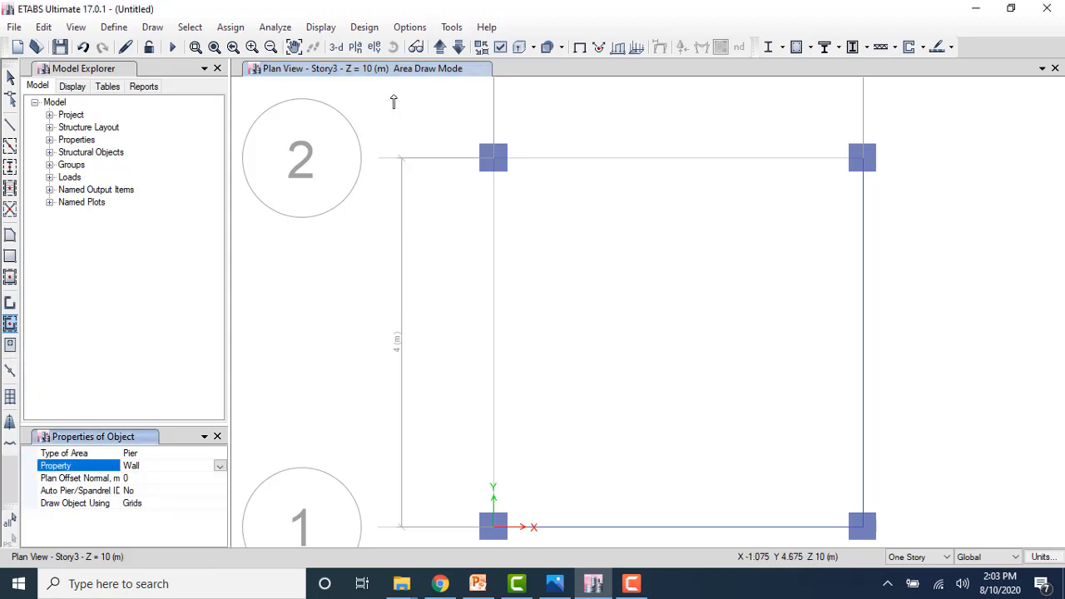
{"action": "left_click", "coordinate": [355, 46]}
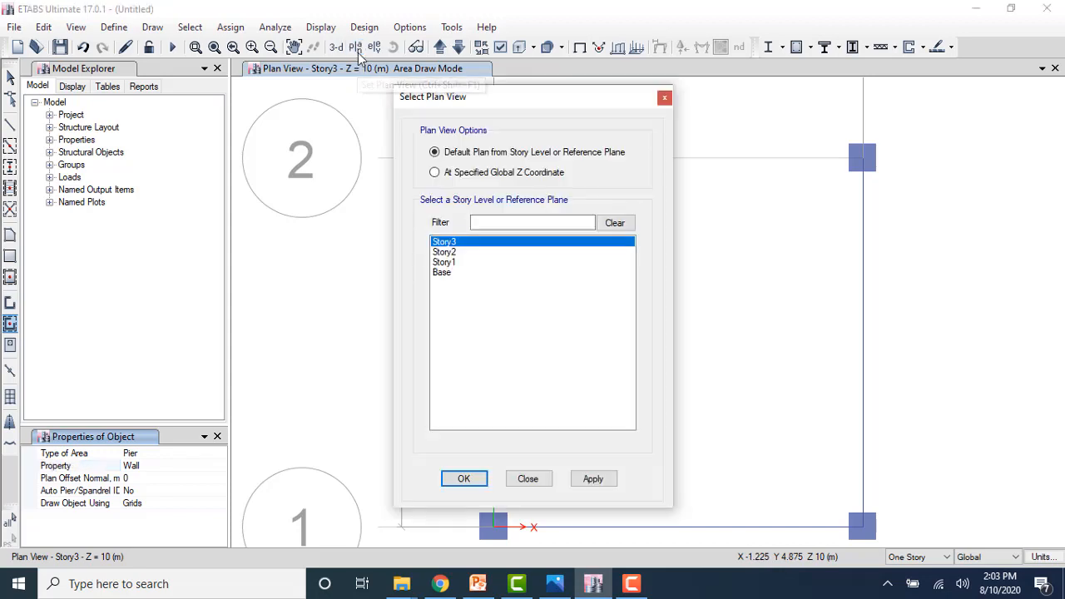
{"action": "left_click", "coordinate": [592, 479]}
{"action": "left_click", "coordinate": [463, 478]}
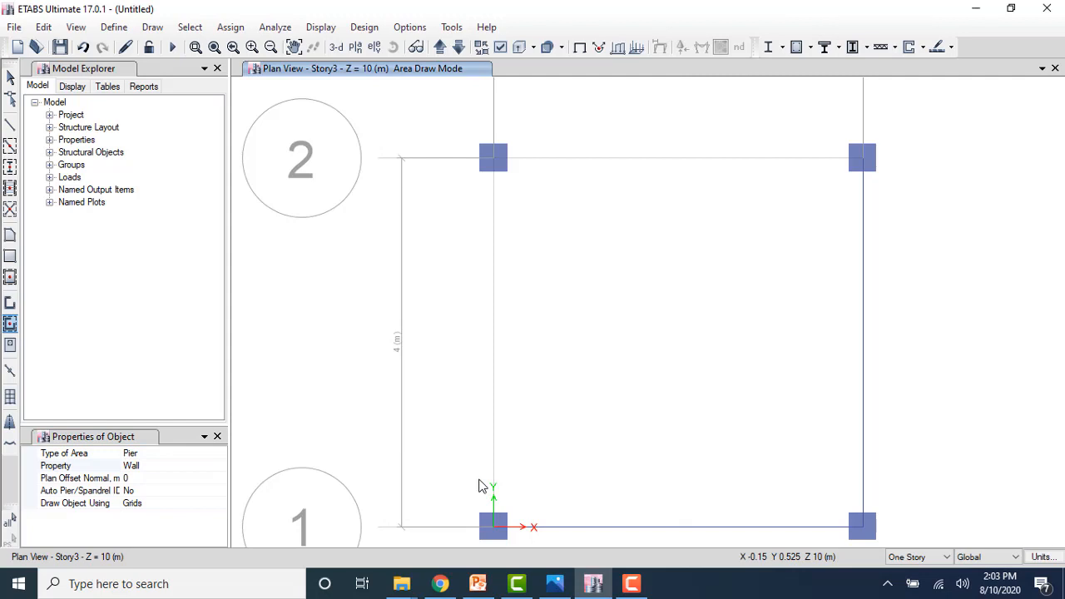
{"action": "left_click", "coordinate": [492, 449]}
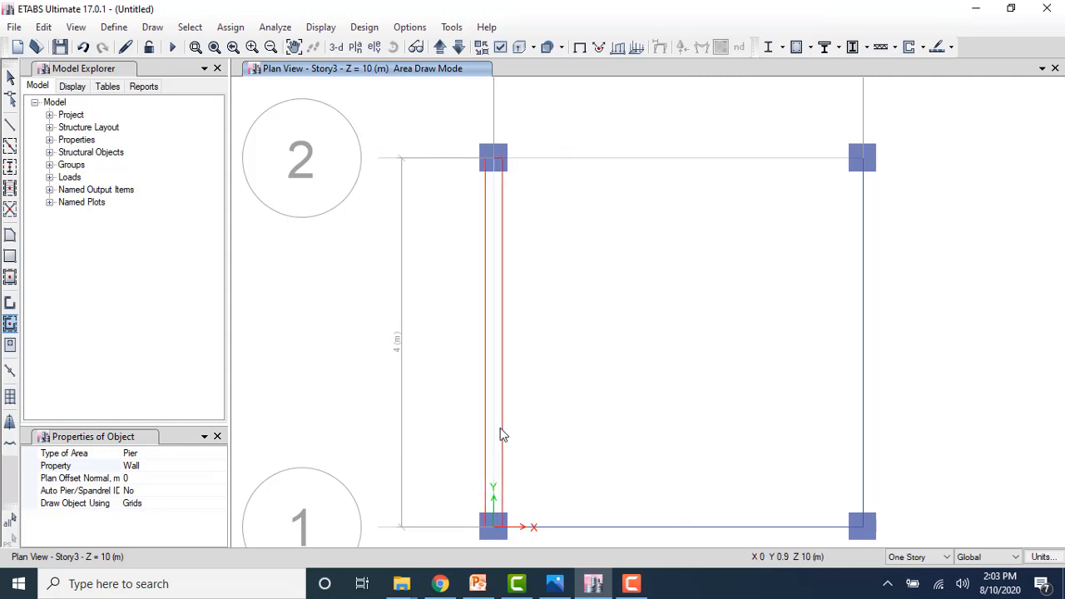
{"action": "left_click", "coordinate": [675, 160]}
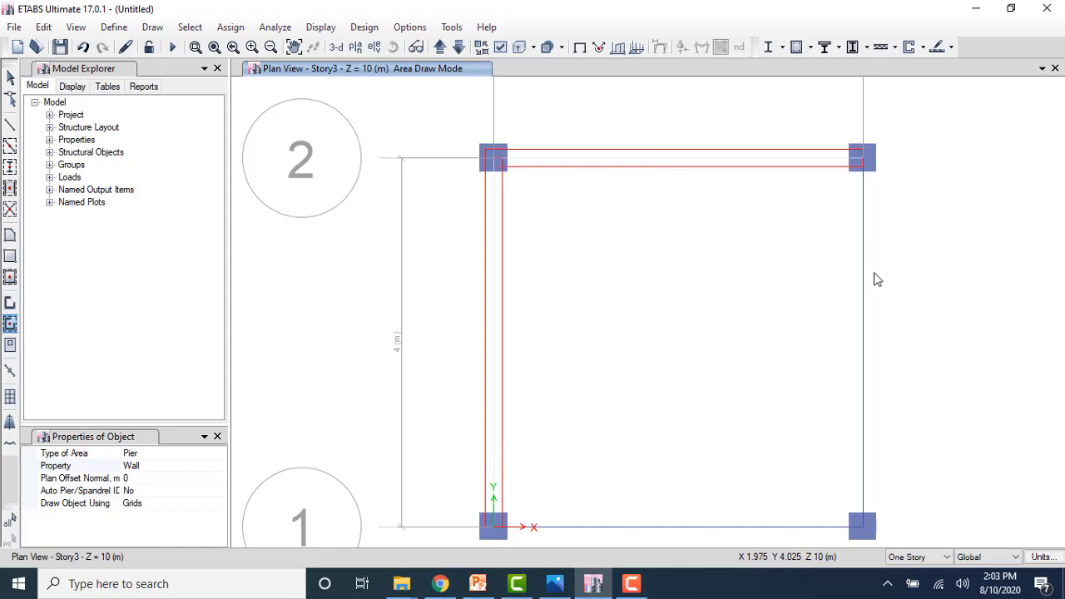
{"action": "left_click", "coordinate": [863, 297]}
{"action": "left_click", "coordinate": [683, 527]}
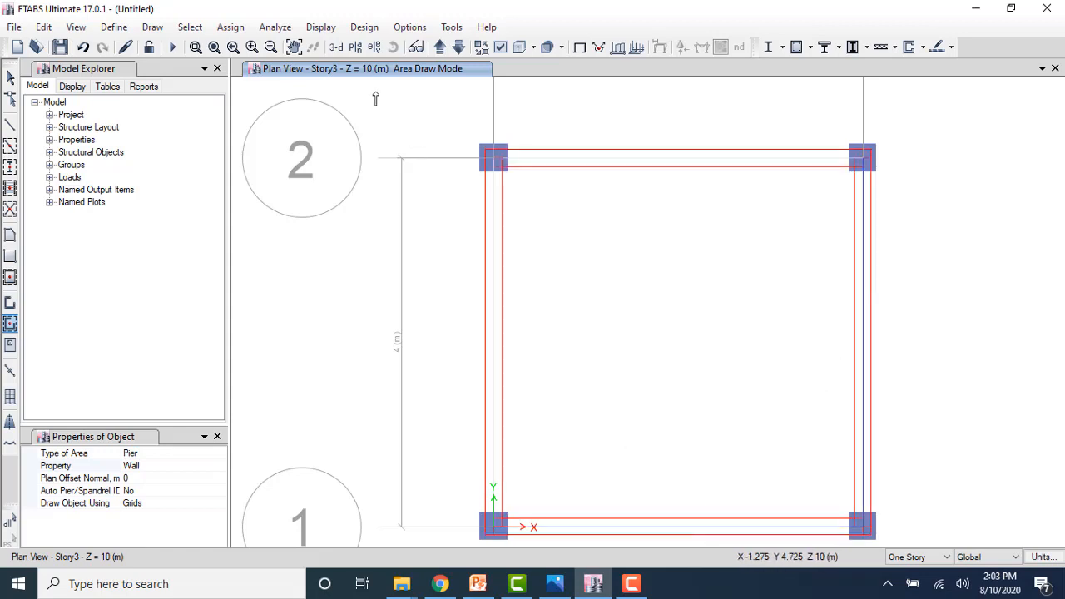
{"action": "left_click", "coordinate": [337, 47]}
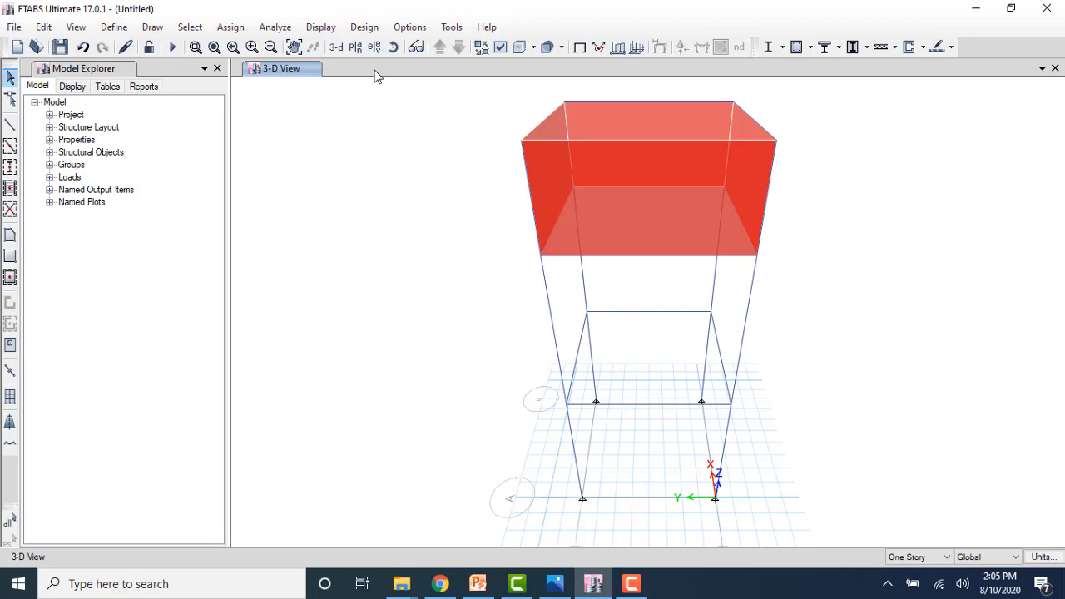
- Select the floor slab on the Story2 plan and divide it into 10 by 10 areas
{"action": "left_click", "coordinate": [358, 50]}
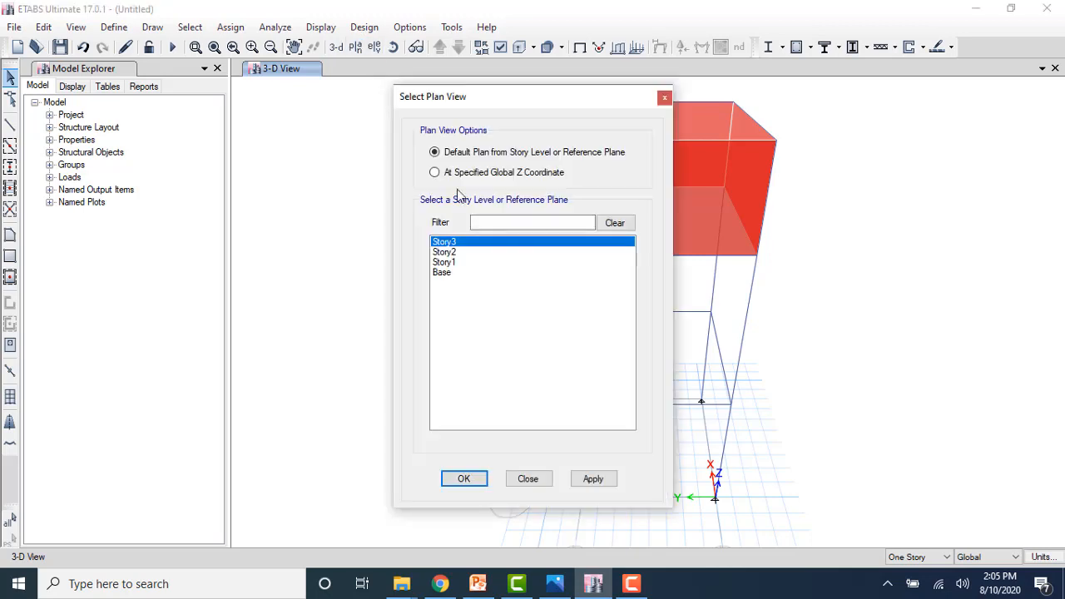
{"action": "left_click", "coordinate": [462, 251]}
{"action": "left_click", "coordinate": [462, 479]}
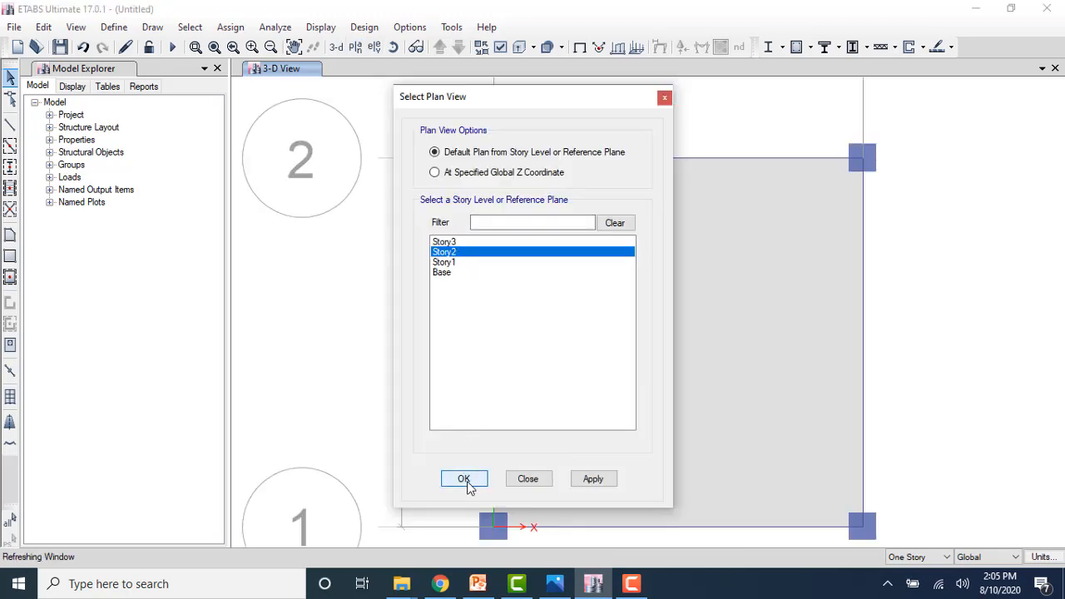
{"action": "left_click", "coordinate": [619, 258]}
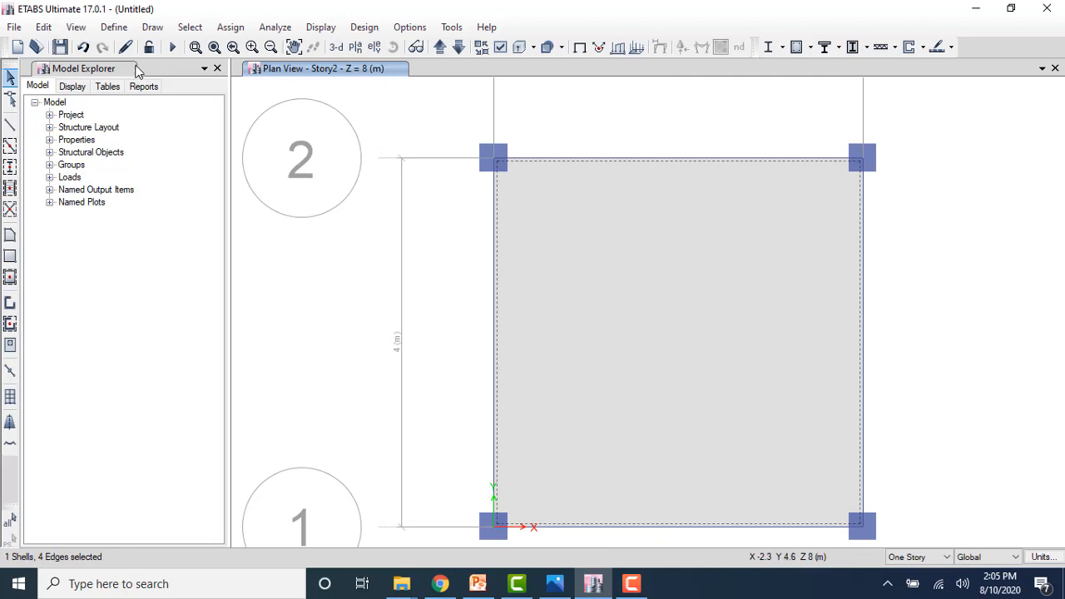
{"action": "left_click", "coordinate": [43, 27]}
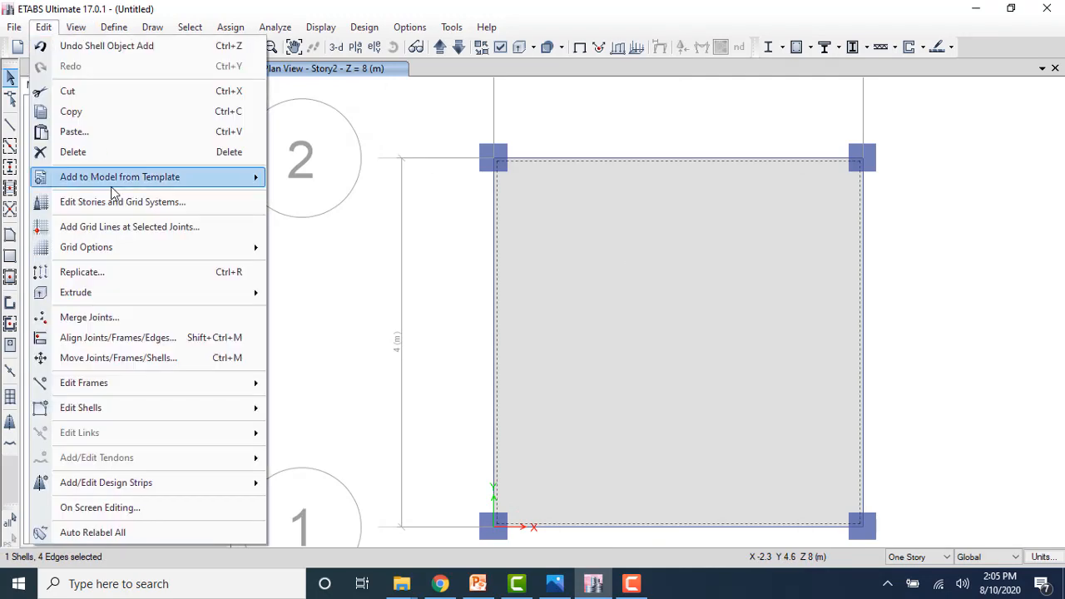
{"action": "mouse_move", "coordinate": [200, 407]}
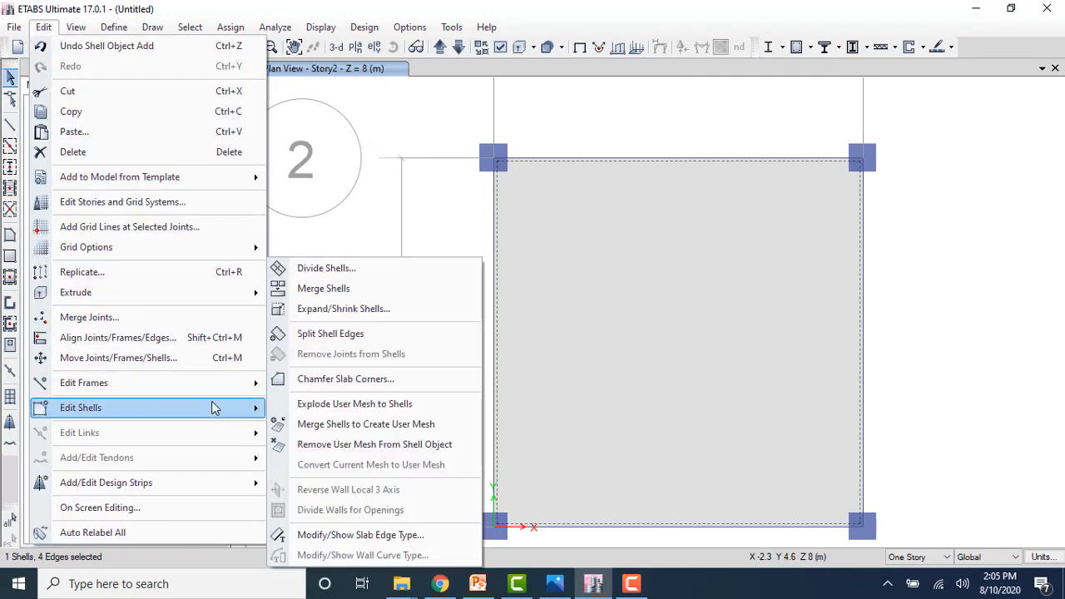
{"action": "left_click", "coordinate": [309, 268]}
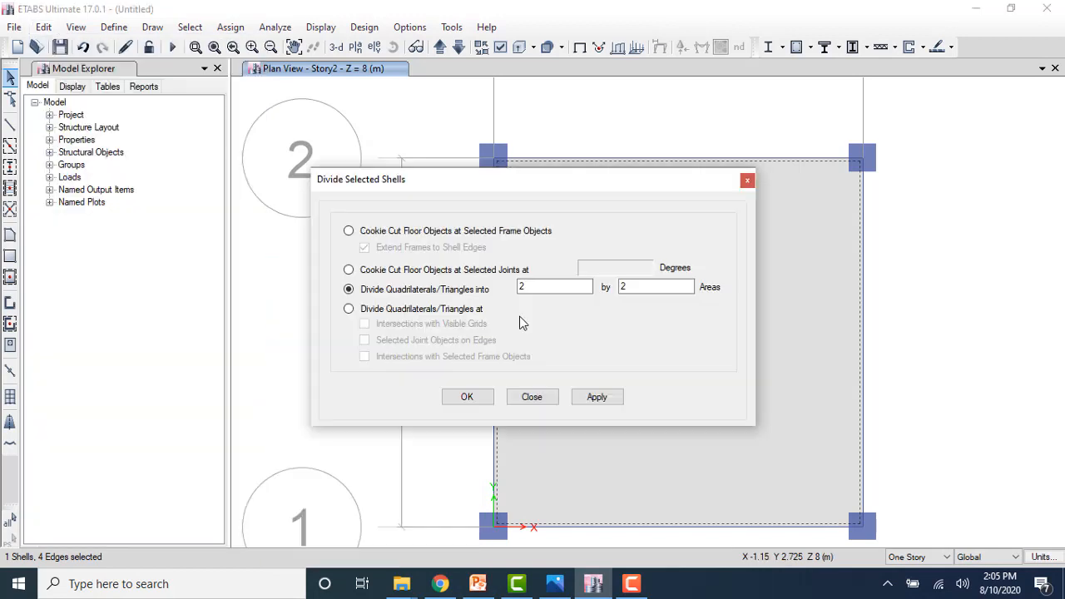
{"action": "left_click", "coordinate": [545, 291]}
{"action": "type", "text": "10"}
{"action": "left_click", "coordinate": [633, 285]}
{"action": "key", "text": "BackSpace"}
{"action": "type", "text": "10"}
{"action": "left_click", "coordinate": [487, 397]}
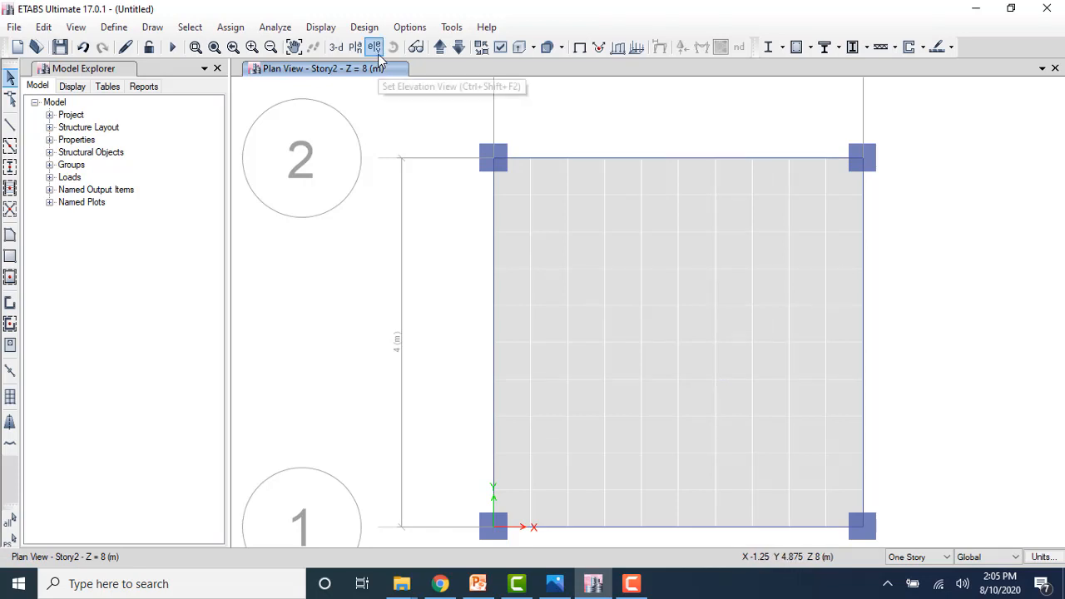
- Select all four tank walls in the 3-D view and divide them into 10 by 1 areas
{"action": "left_click", "coordinate": [337, 48]}
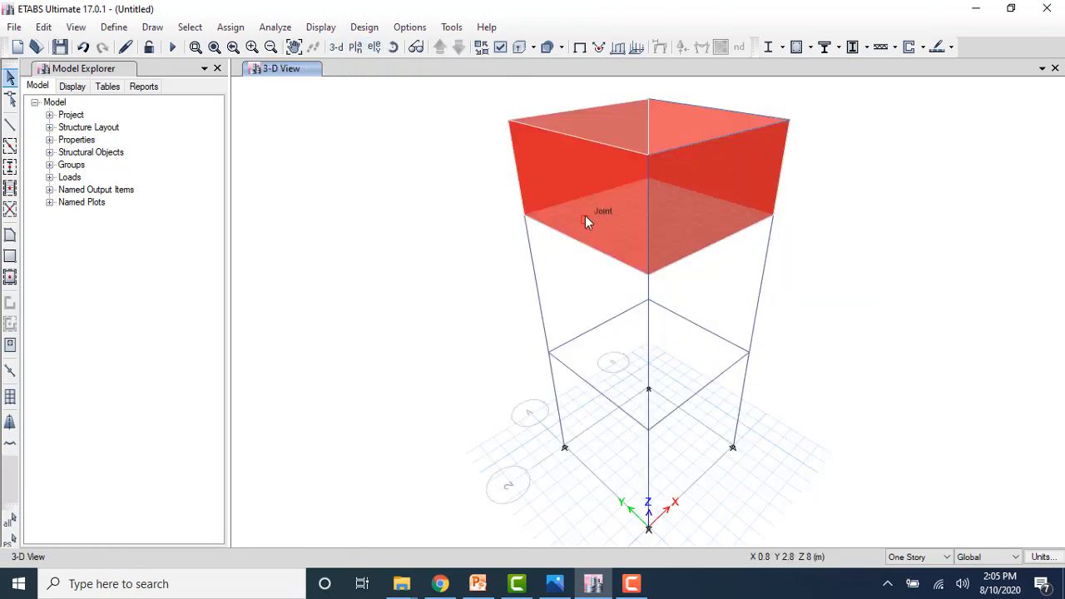
{"action": "left_click", "coordinate": [588, 180]}
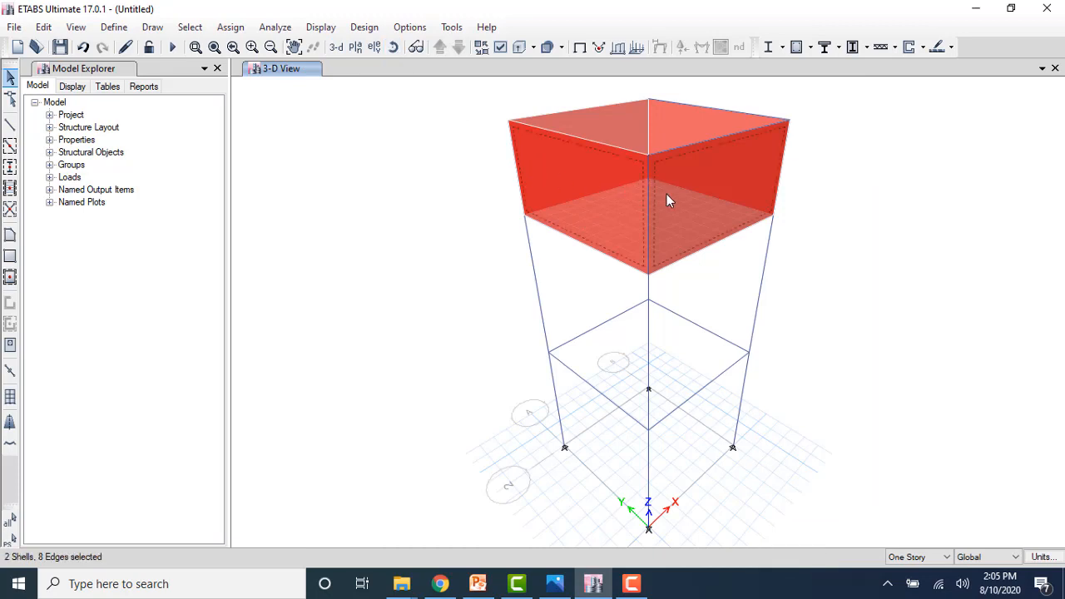
{"action": "left_click", "coordinate": [676, 133]}
{"action": "left_click", "coordinate": [43, 27]}
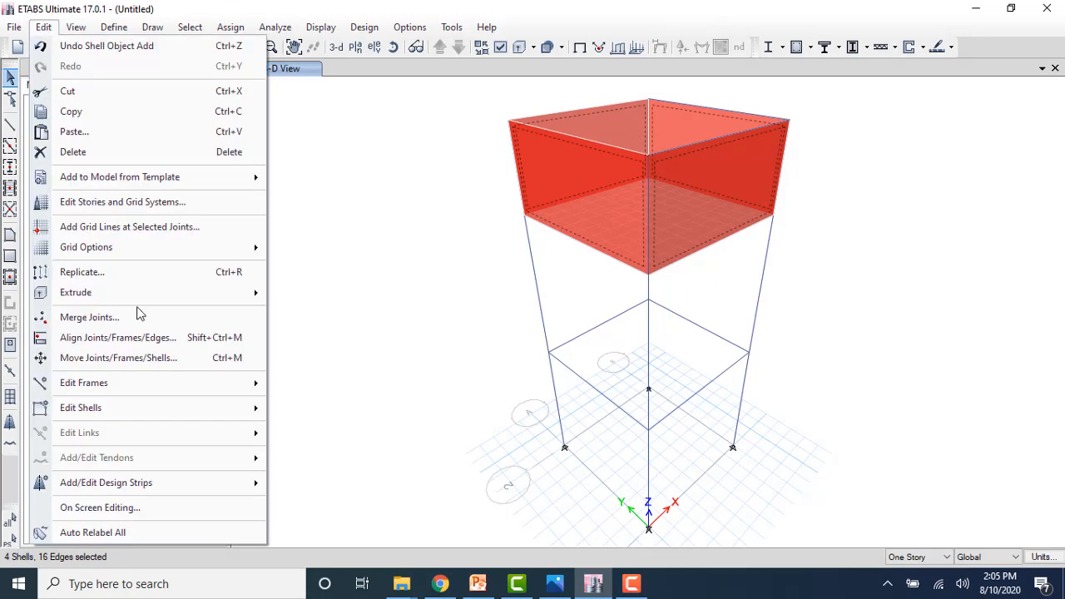
{"action": "mouse_move", "coordinate": [150, 408]}
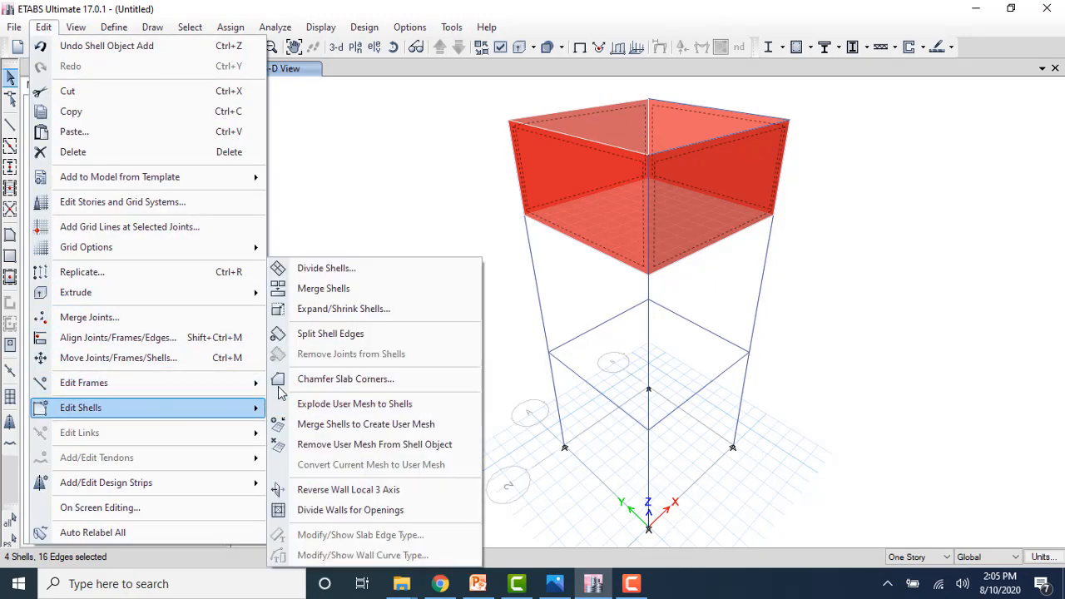
{"action": "left_click", "coordinate": [326, 268]}
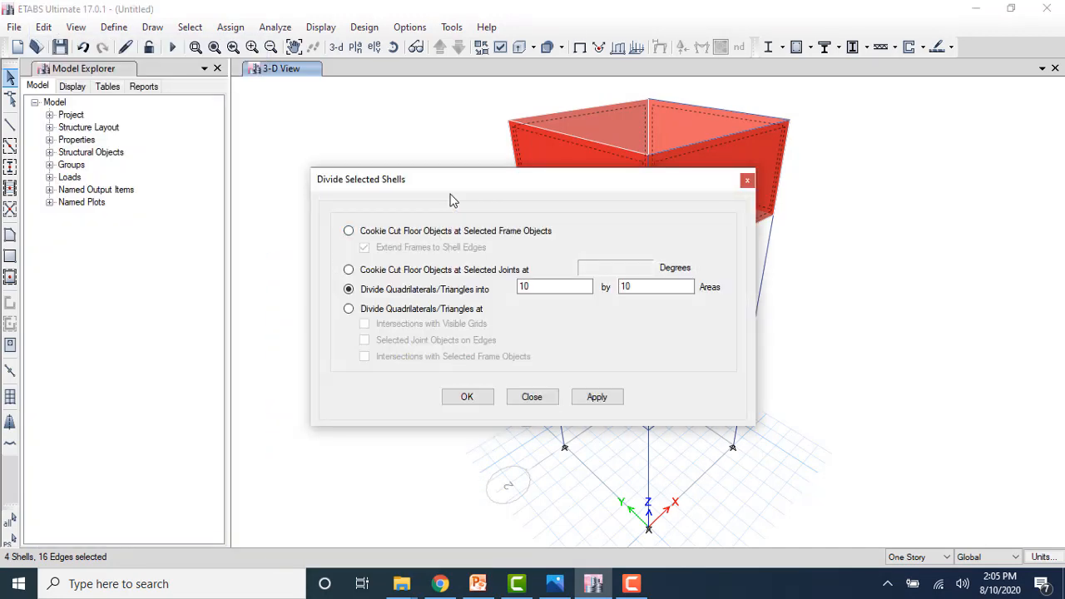
{"action": "left_click_drag", "start_coordinate": [454, 194], "coordinate": [329, 298]}
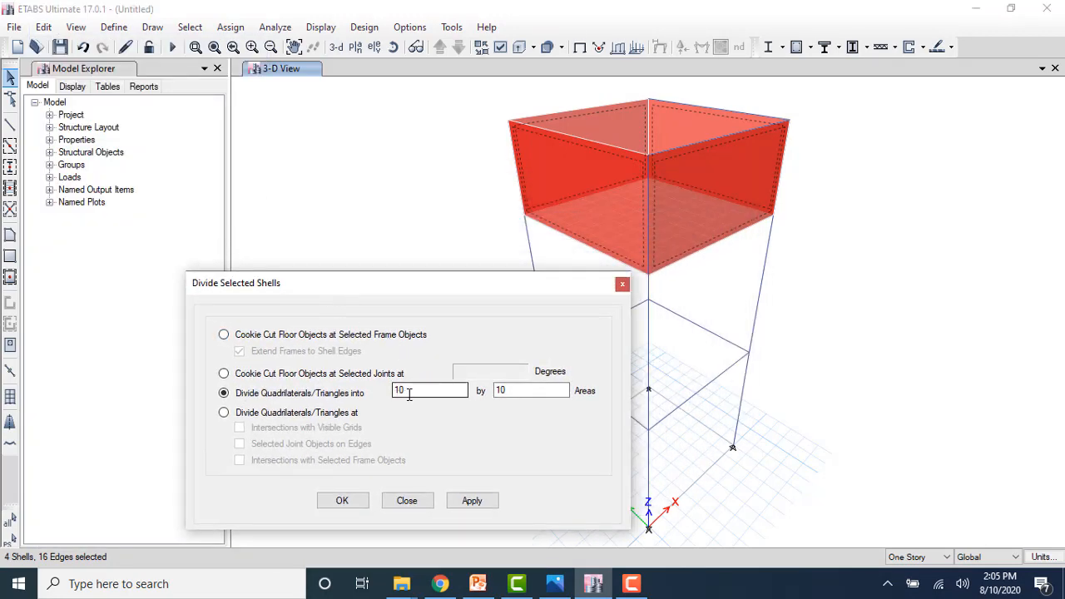
{"action": "left_click", "coordinate": [503, 391]}
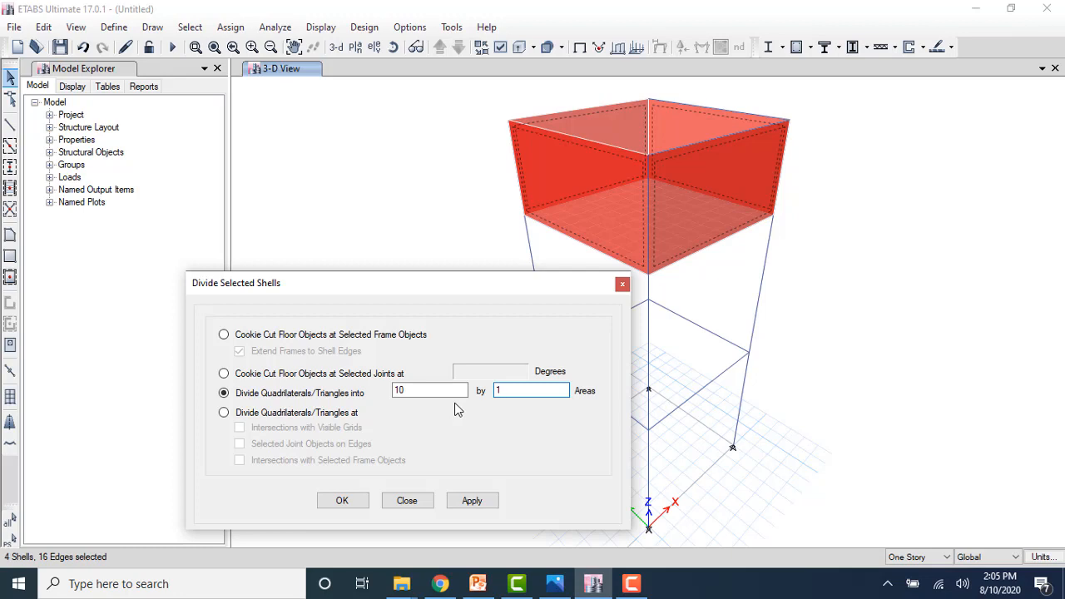
{"action": "left_click", "coordinate": [360, 502]}
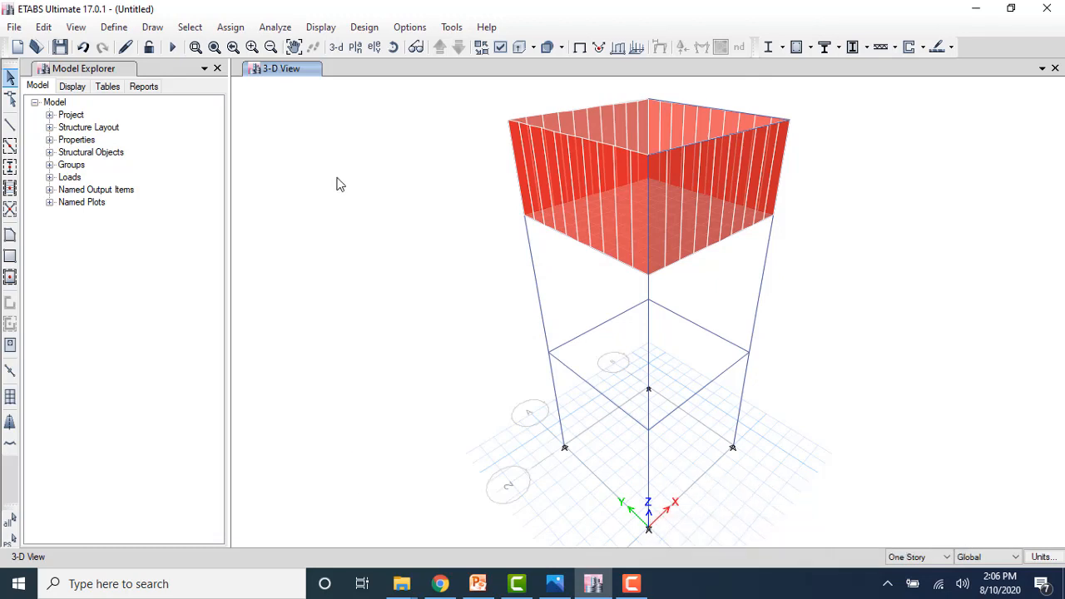
- Select the whole meshed slab on the Story2 plan and assign it a 19.6 kN/m² uniform gravity load in the Water pressure pattern
{"action": "left_click", "coordinate": [357, 47]}
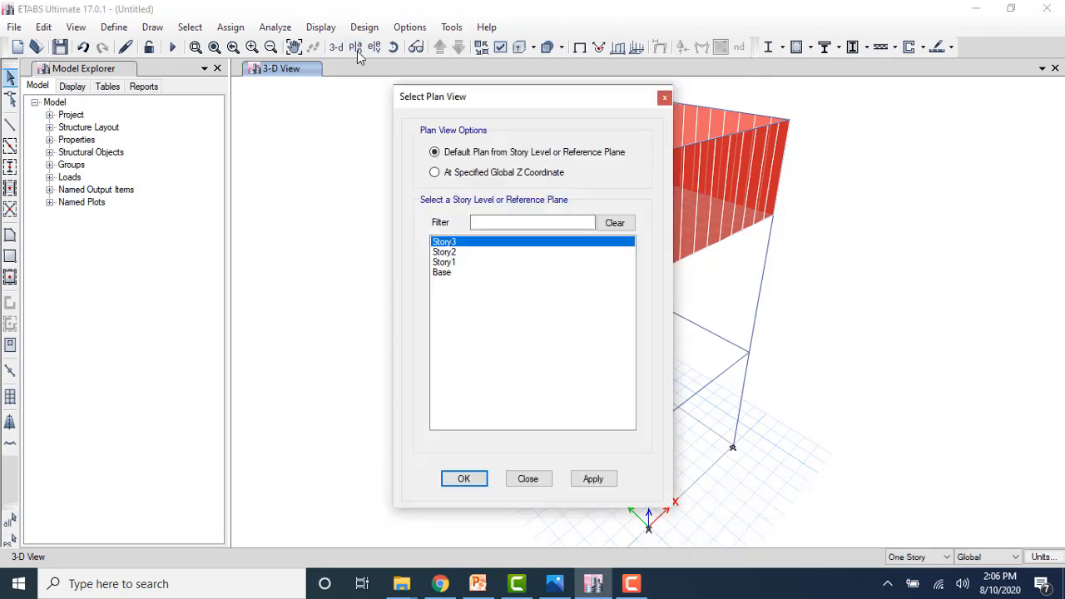
{"action": "left_click", "coordinate": [445, 252]}
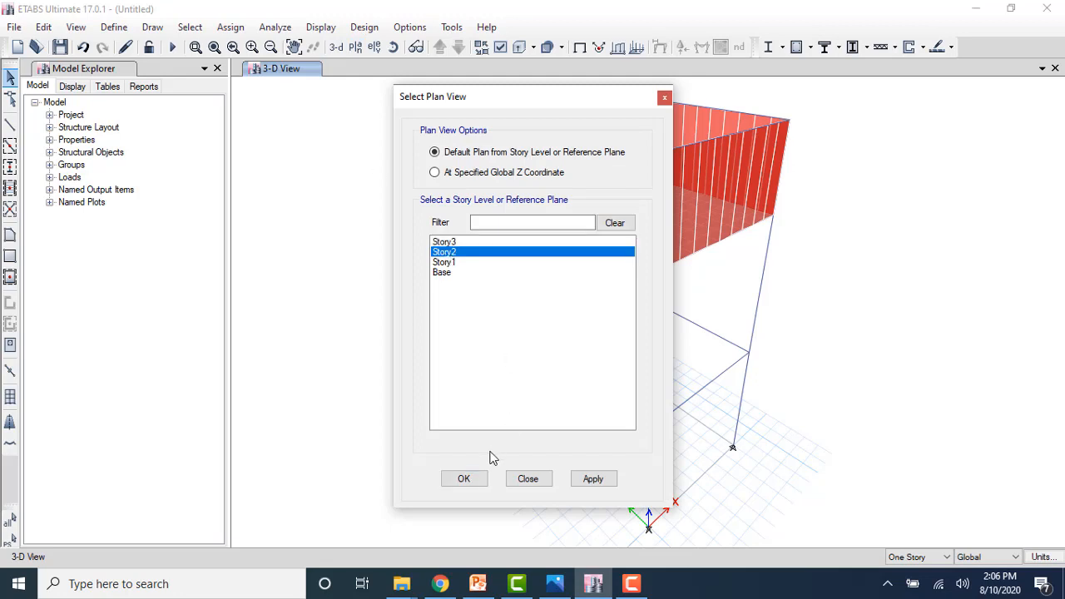
{"action": "left_click", "coordinate": [464, 478]}
{"action": "left_click_drag", "start_coordinate": [461, 149], "coordinate": [889, 536]}
{"action": "left_click", "coordinate": [230, 27]}
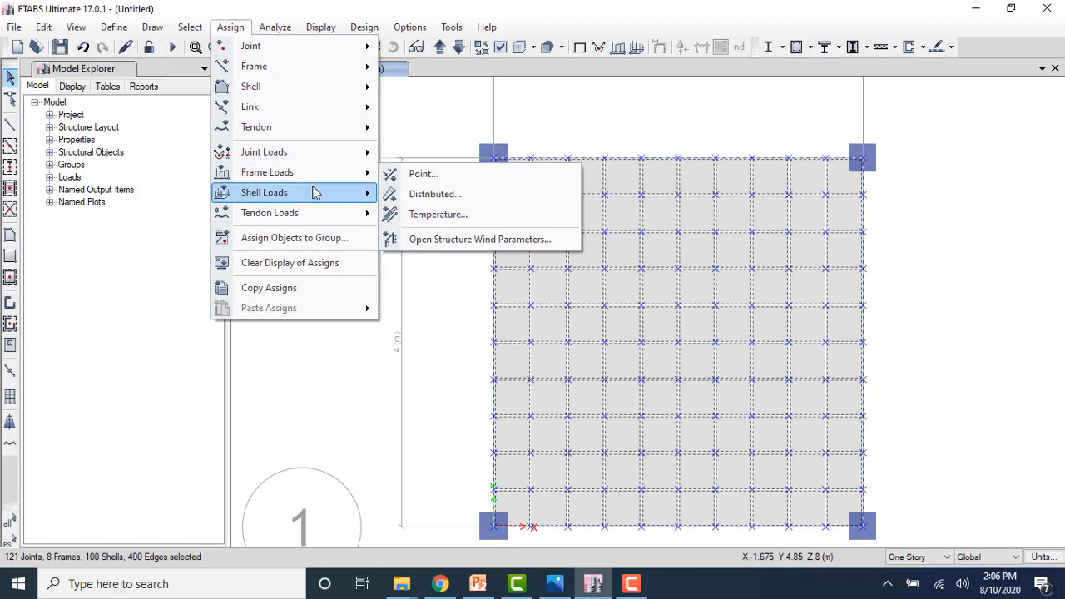
{"action": "mouse_move", "coordinate": [317, 193]}
{"action": "left_click", "coordinate": [406, 213]}
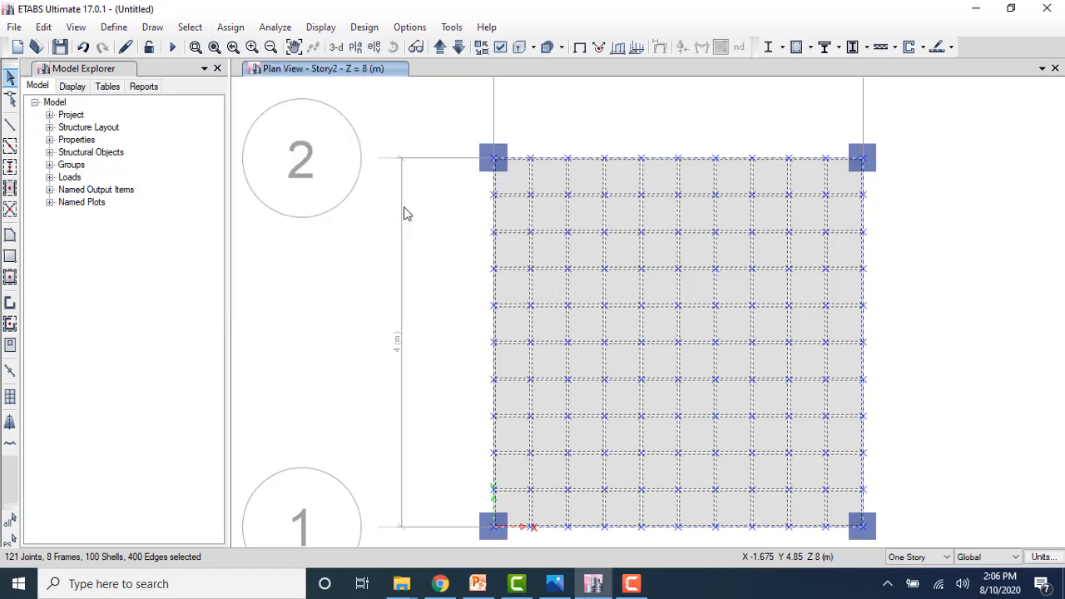
{"action": "left_click", "coordinate": [469, 298]}
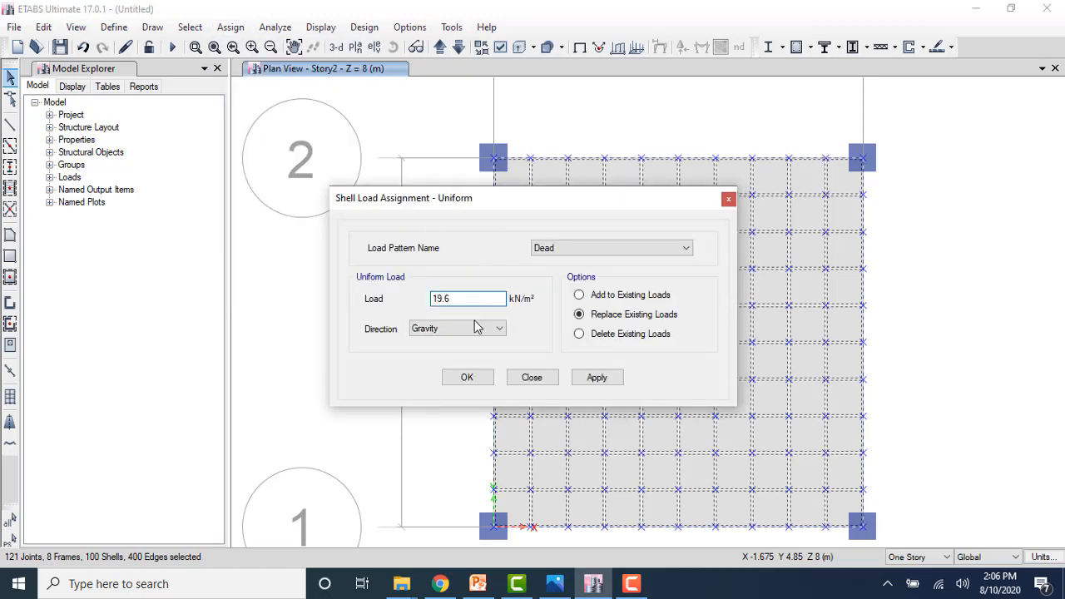
{"action": "left_click", "coordinate": [582, 249]}
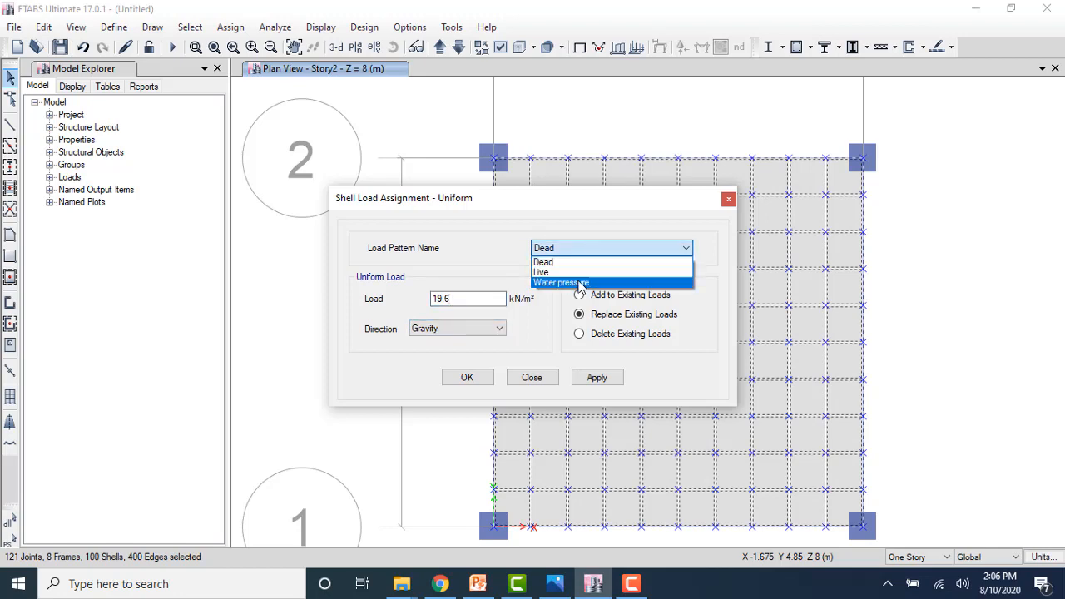
{"action": "left_click", "coordinate": [574, 282]}
{"action": "left_click", "coordinate": [484, 379]}
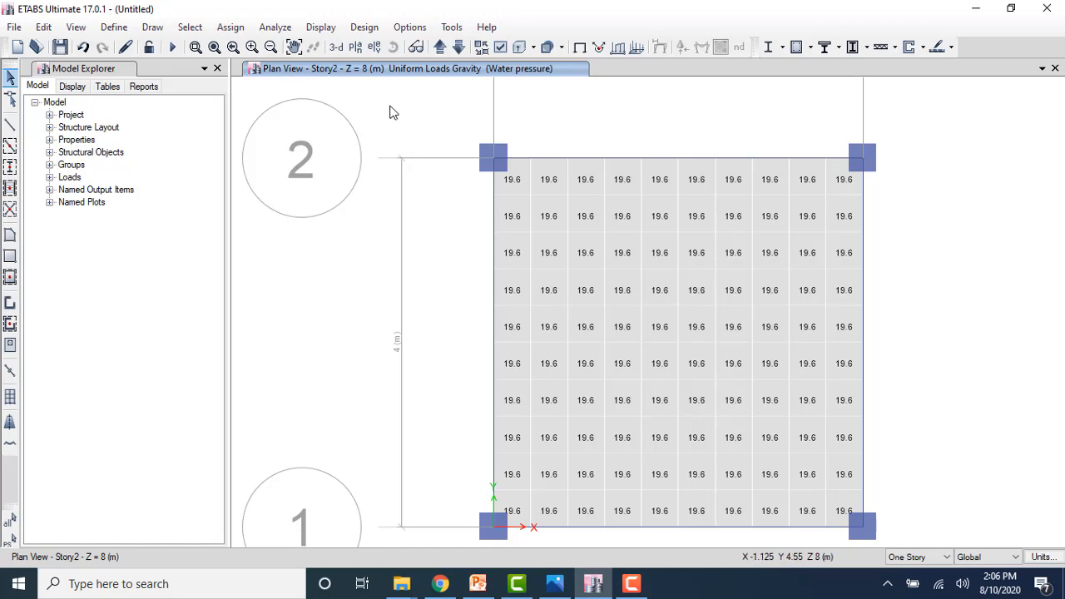
- Display the model in 3-D and select all wall shells that use the Wall property
{"action": "left_click", "coordinate": [337, 50]}
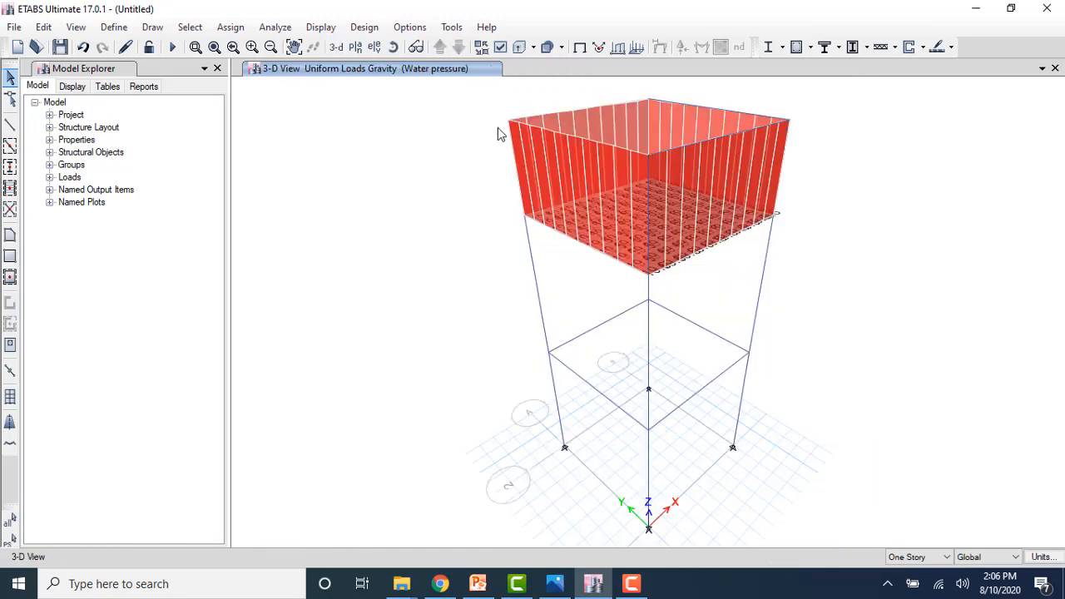
{"action": "left_click", "coordinate": [189, 27]}
{"action": "mouse_move", "coordinate": [214, 46]}
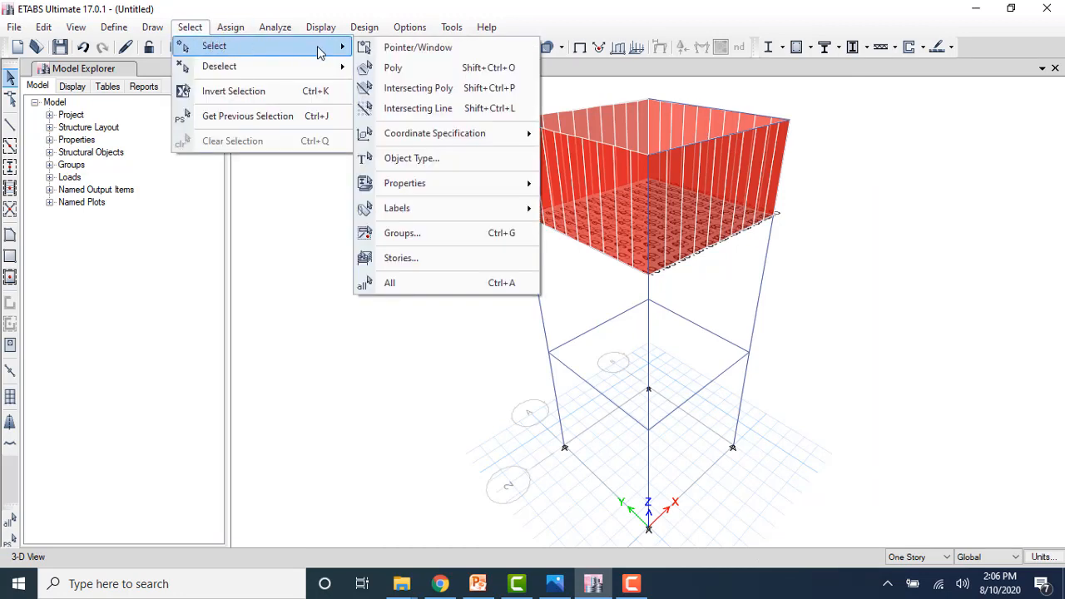
{"action": "mouse_move", "coordinate": [475, 183]}
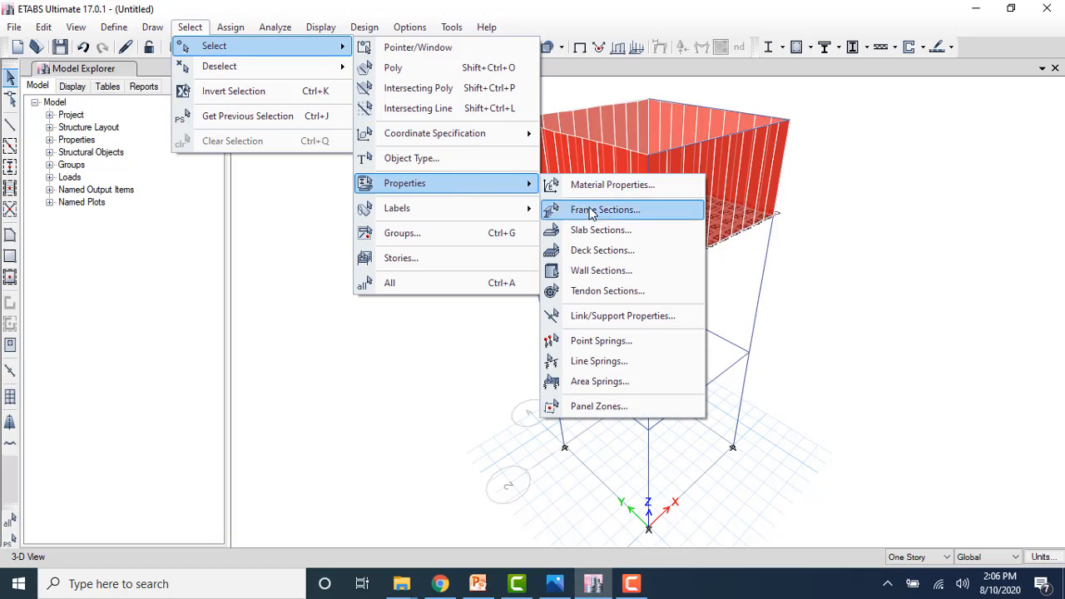
{"action": "left_click", "coordinate": [605, 271]}
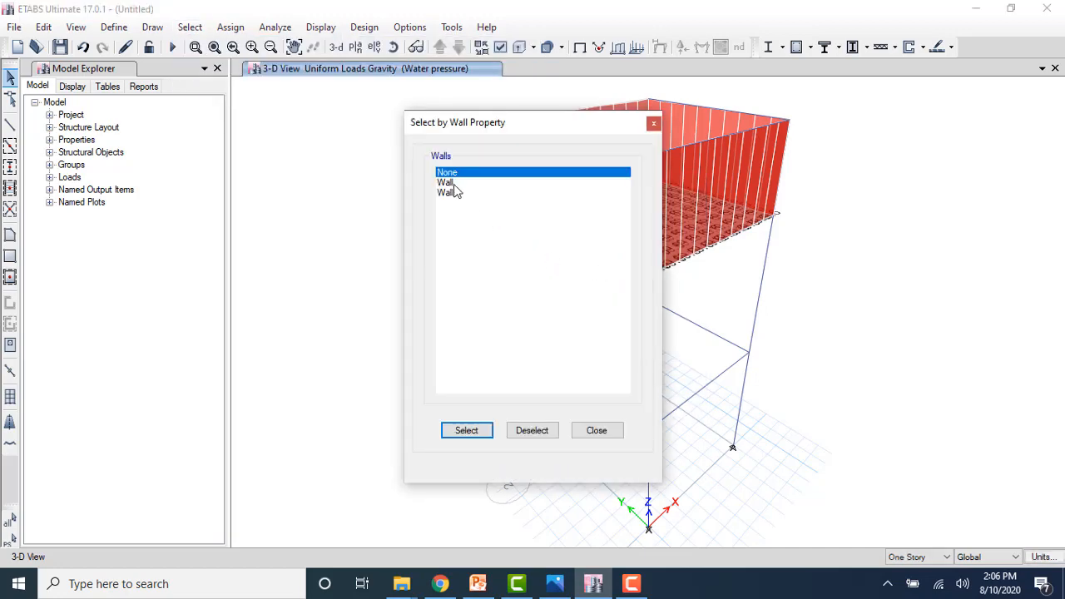
{"action": "left_click", "coordinate": [452, 183]}
{"action": "left_click", "coordinate": [468, 430]}
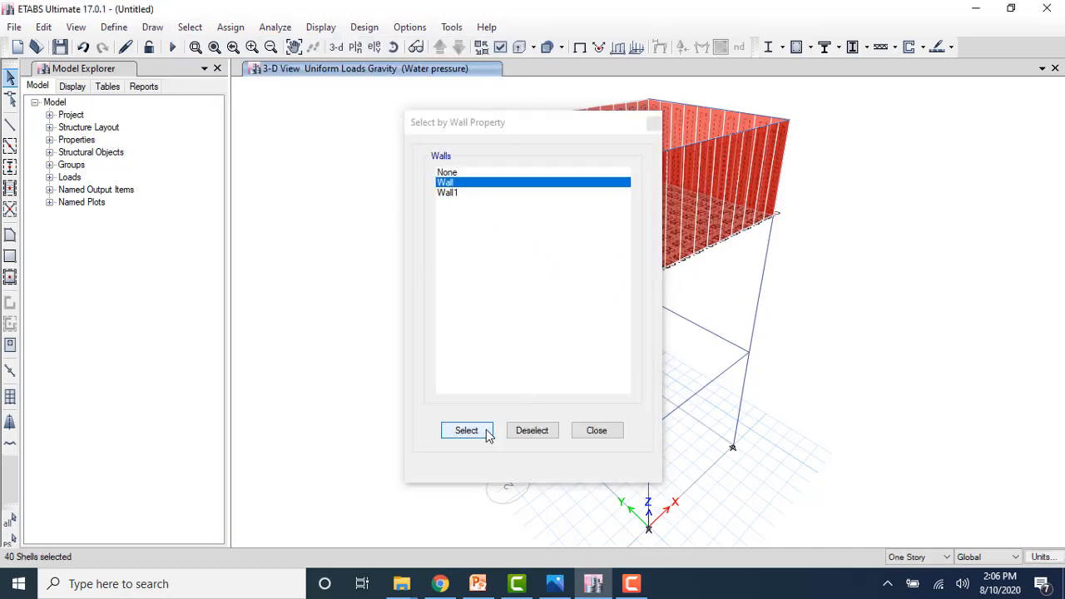
{"action": "left_click", "coordinate": [596, 430]}
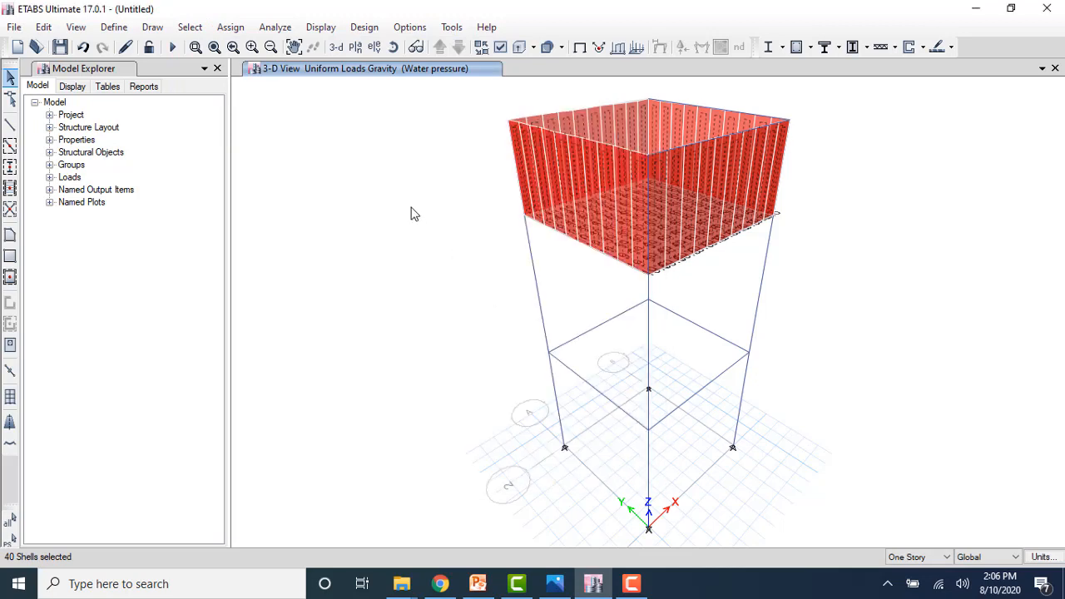
- Assign the selected walls a non-uniform shell load in the Water pressure pattern, with C at -9.8 kN/m³ and a constant D
{"action": "left_click", "coordinate": [230, 27]}
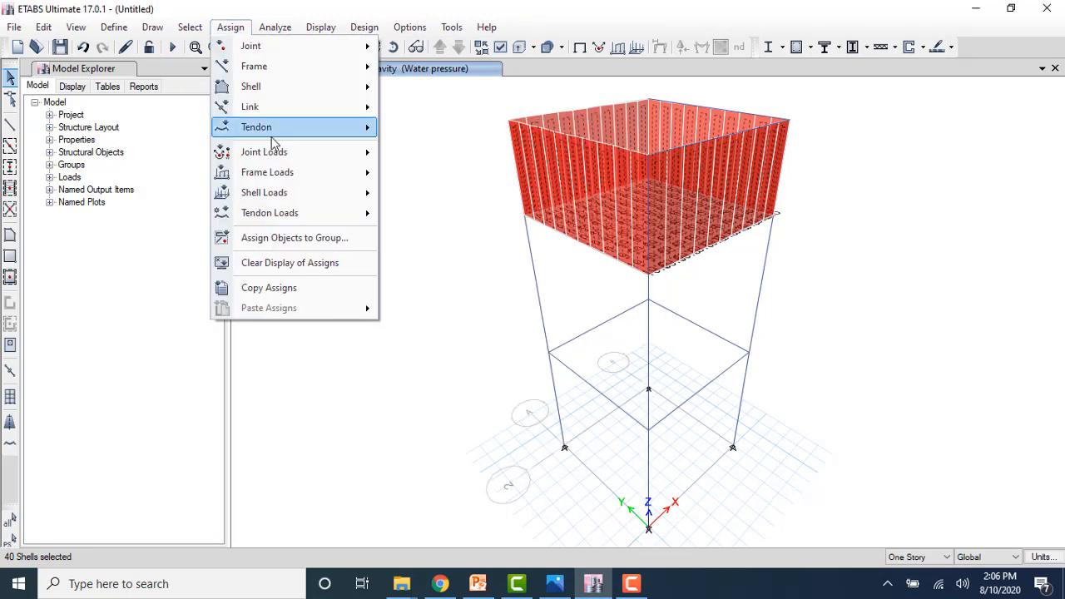
{"action": "mouse_move", "coordinate": [323, 192]}
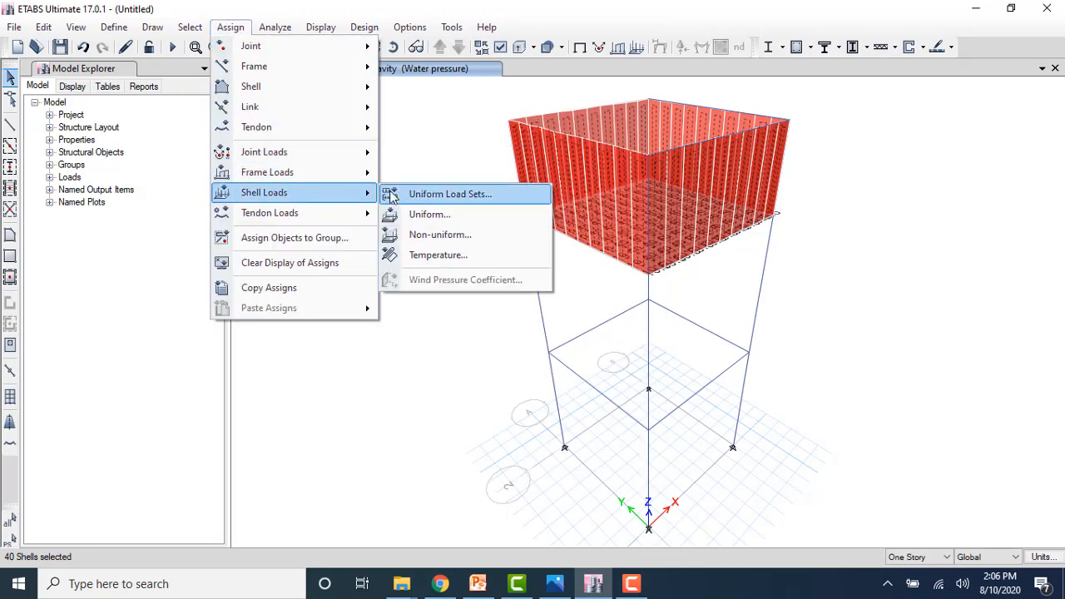
{"action": "left_click", "coordinate": [428, 235]}
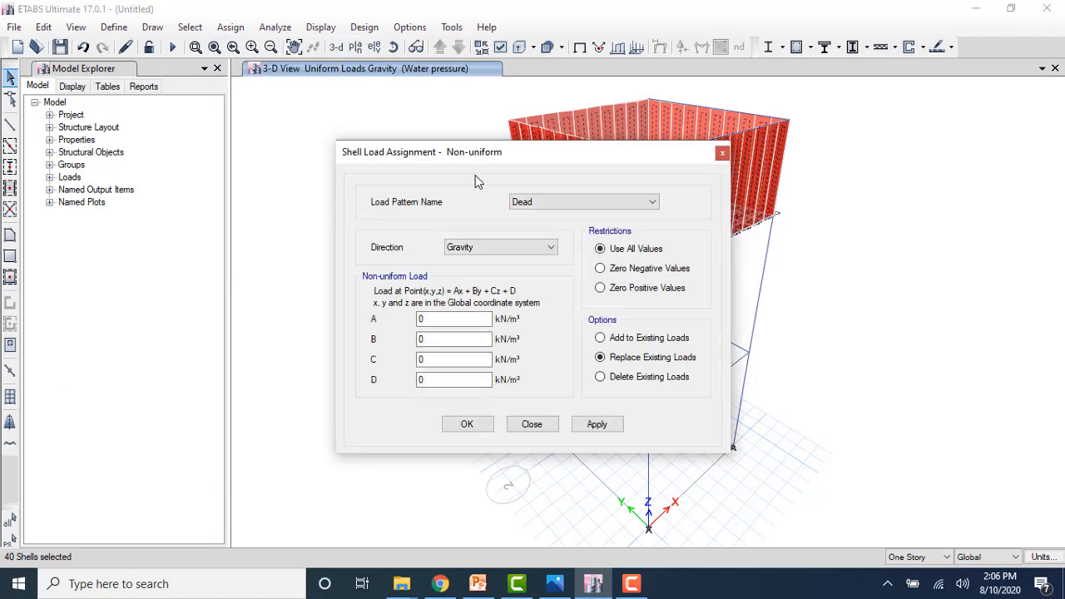
{"action": "left_click", "coordinate": [574, 202]}
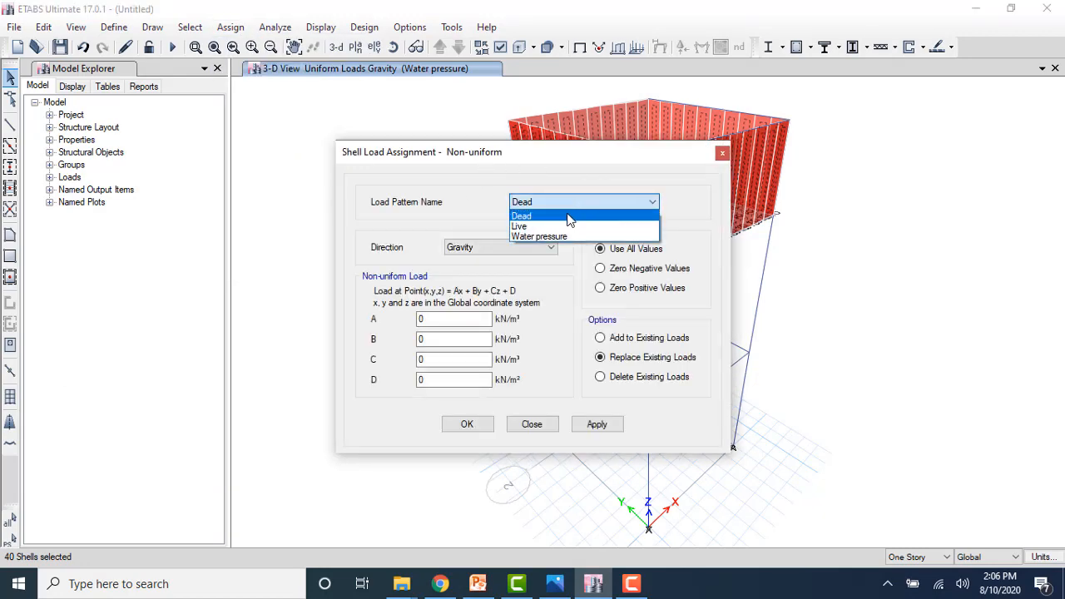
{"action": "left_click", "coordinate": [563, 238]}
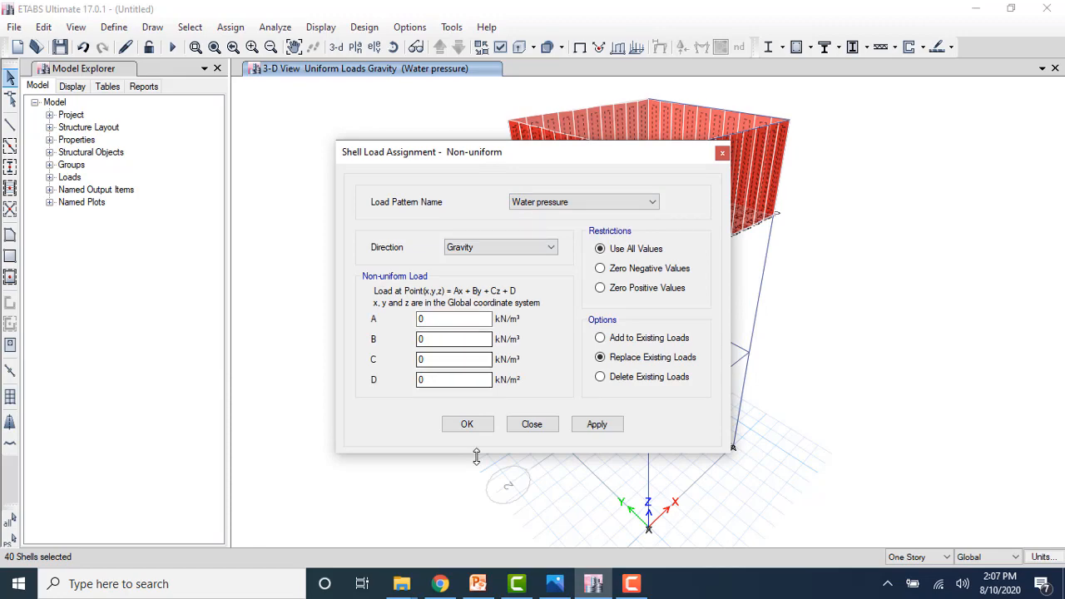
{"action": "left_click", "coordinate": [489, 581]}
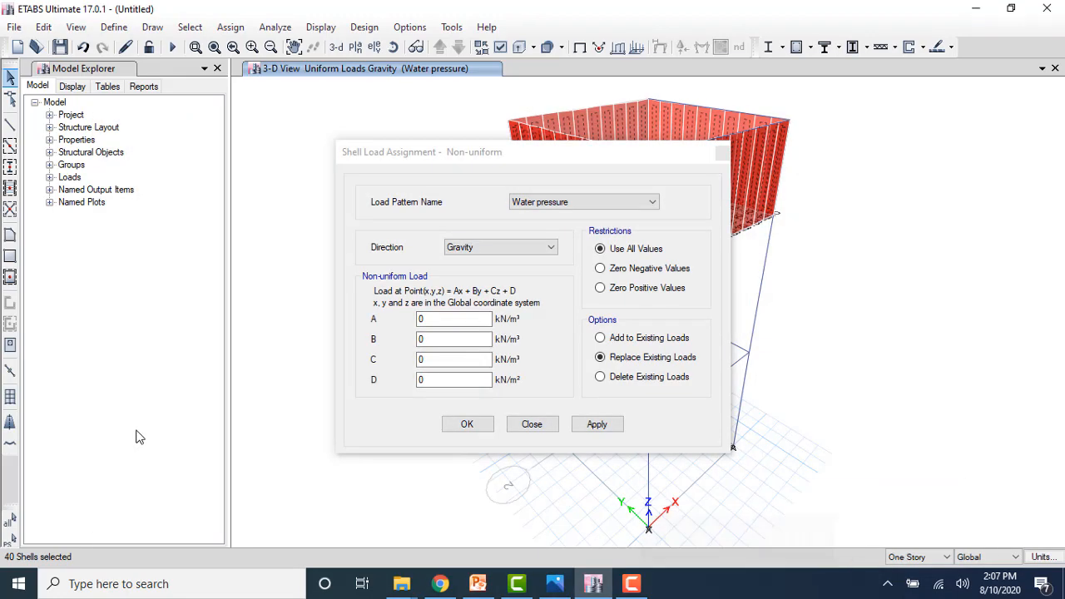
{"action": "left_click", "coordinate": [432, 357]}
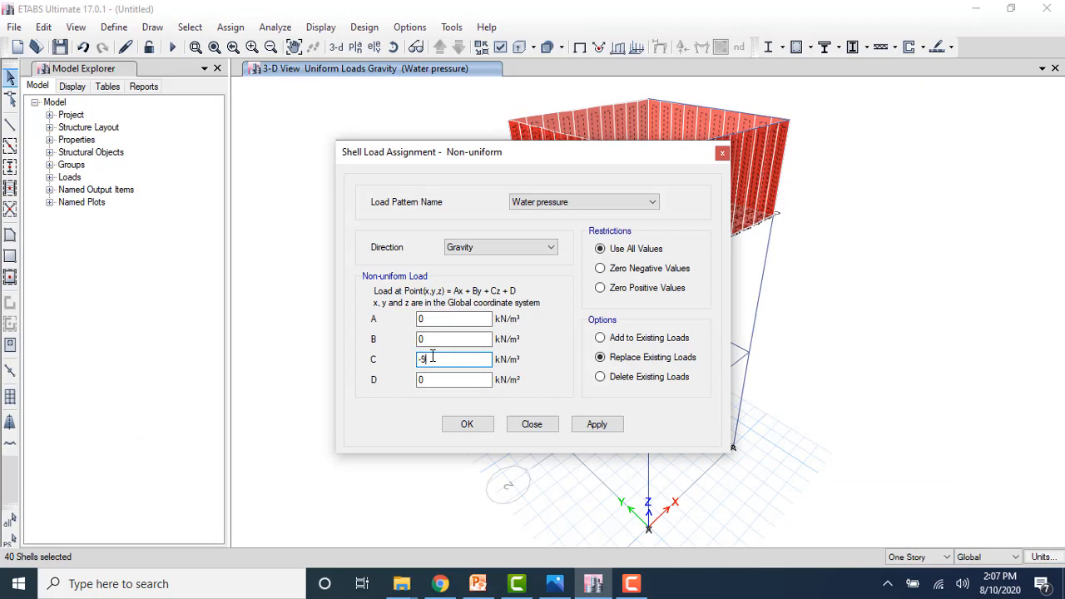
{"action": "type", "text": "-9.8"}
{"action": "left_click", "coordinate": [427, 380]}
{"action": "key", "text": "BackSpace"}
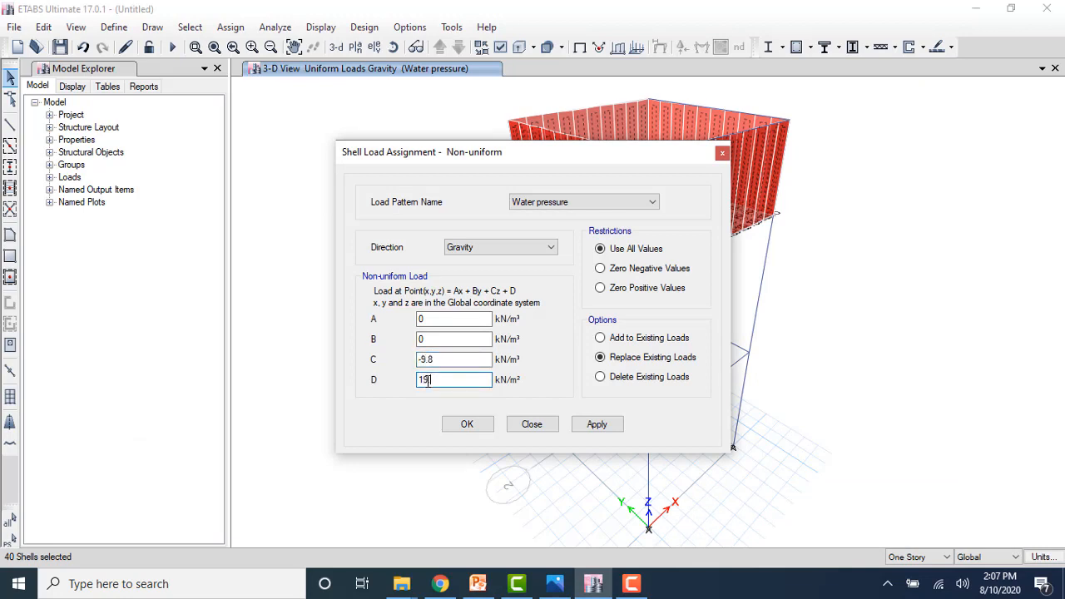
{"action": "left_click", "coordinate": [481, 425]}
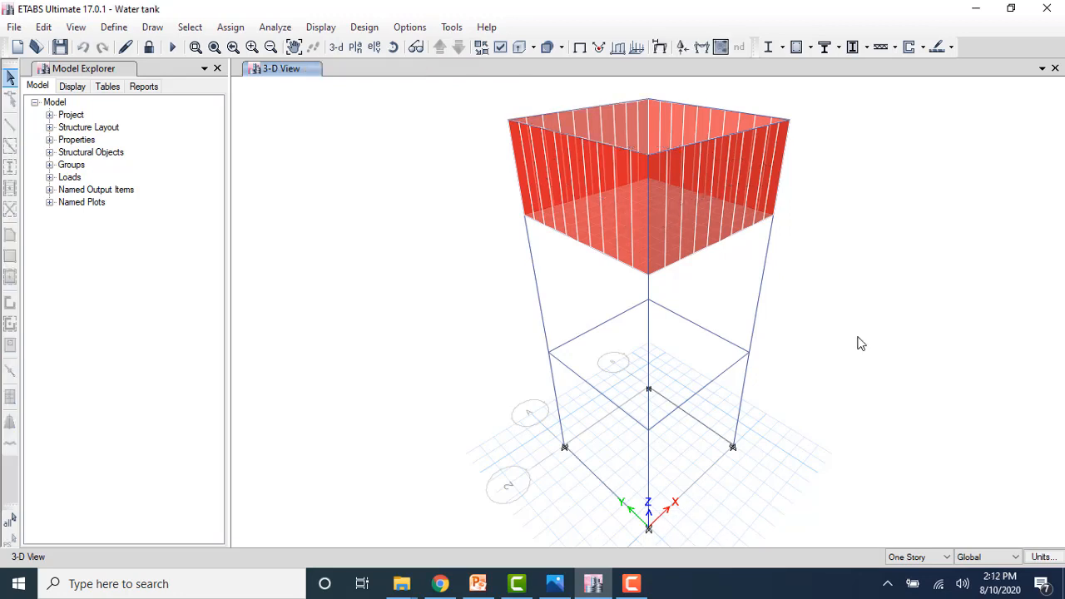
- Display the deformed shape for the Water Pressure case with automatic scaling, and run and stop its animation
{"action": "left_click", "coordinate": [660, 48]}
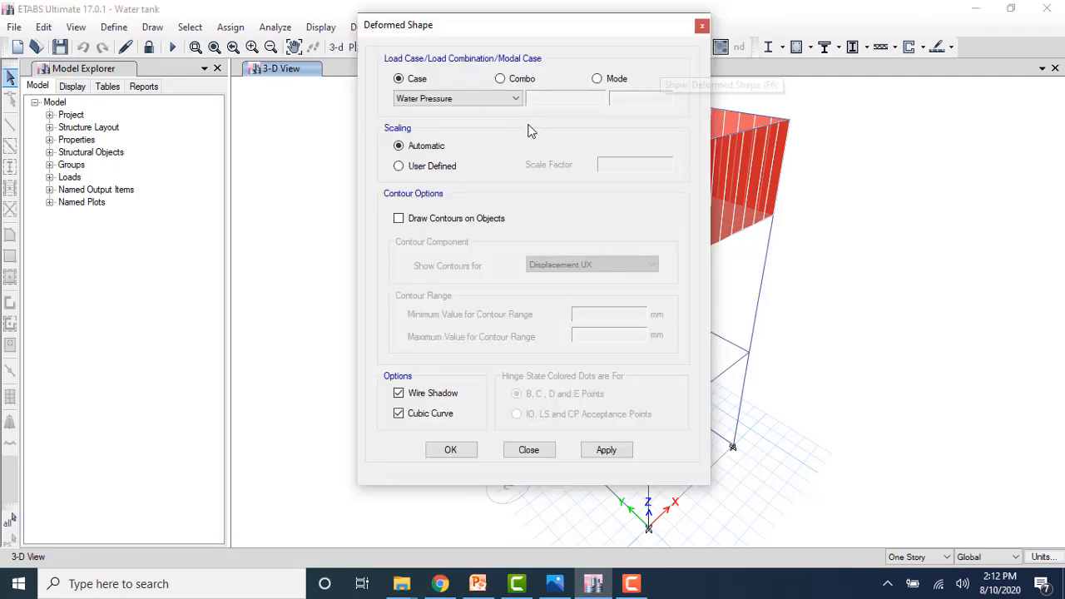
{"action": "left_click", "coordinate": [467, 449]}
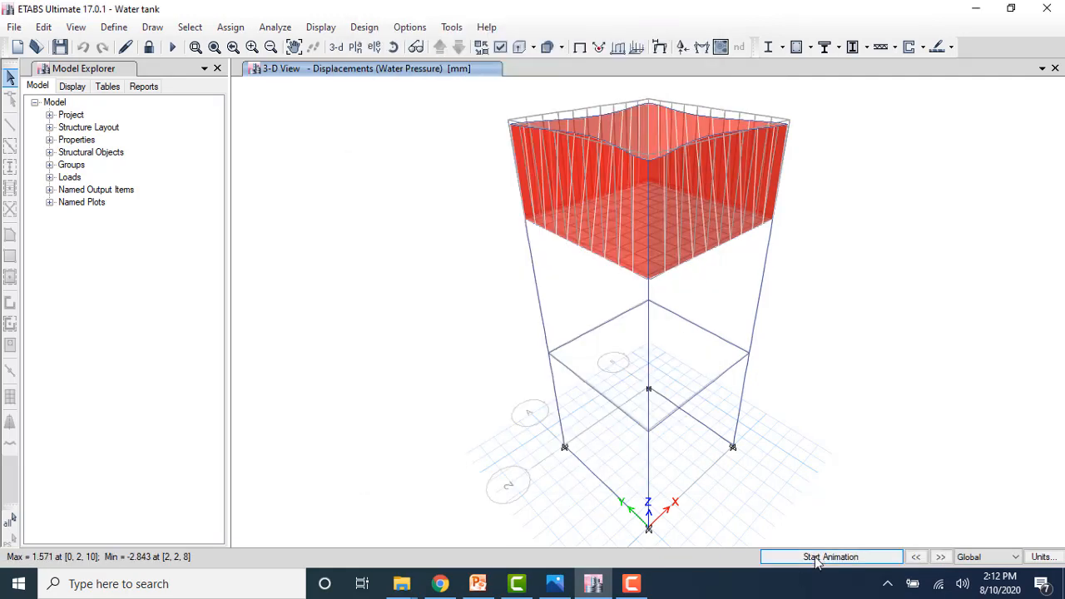
{"action": "left_click", "coordinate": [811, 558]}
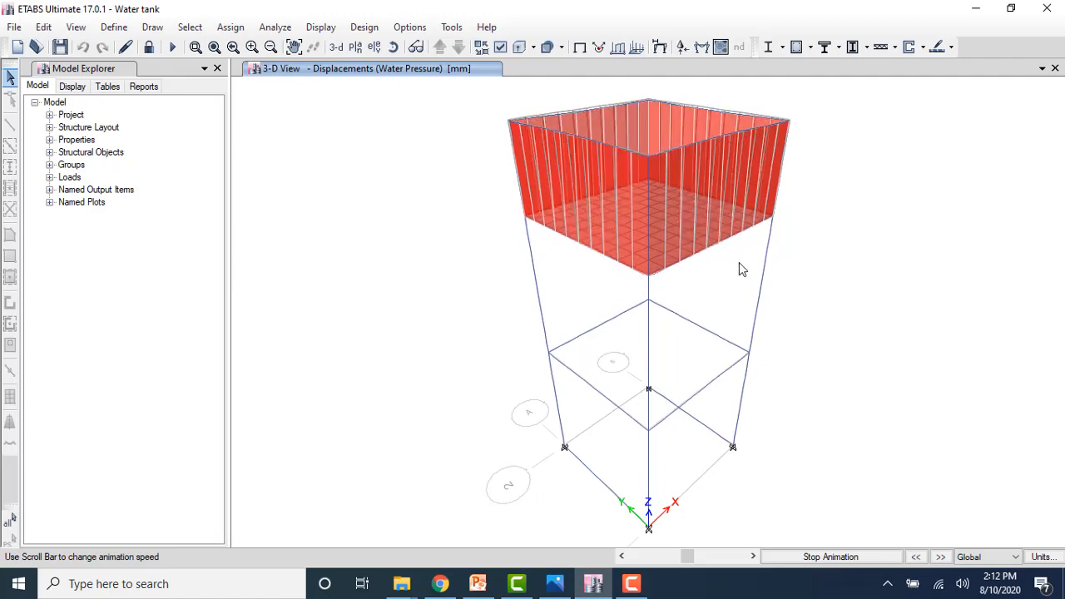
{"action": "left_click", "coordinate": [706, 49]}
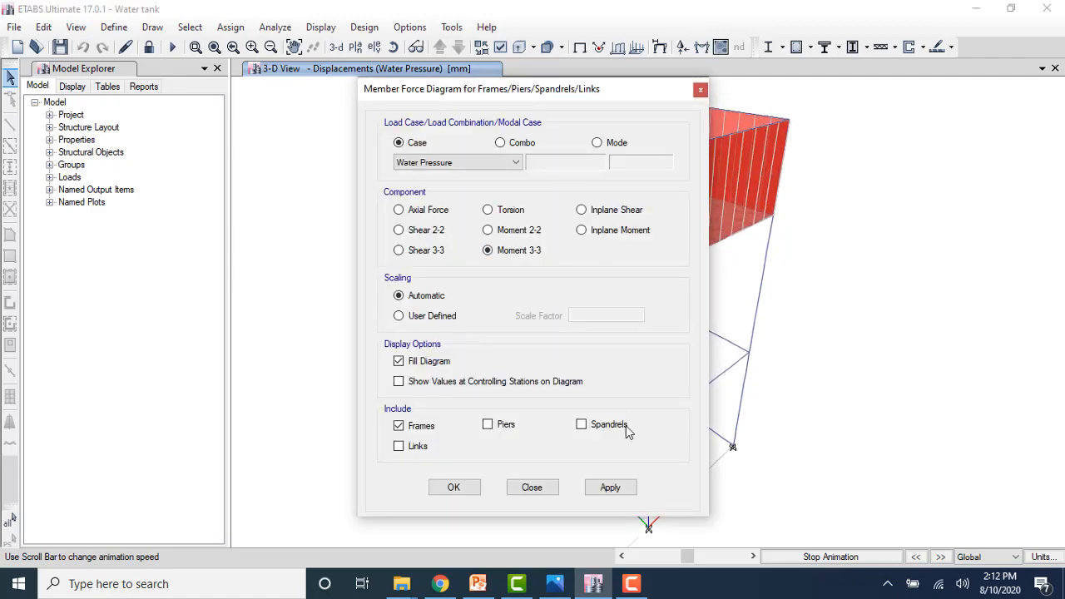
{"action": "left_click", "coordinate": [531, 488]}
{"action": "left_click", "coordinate": [828, 557]}
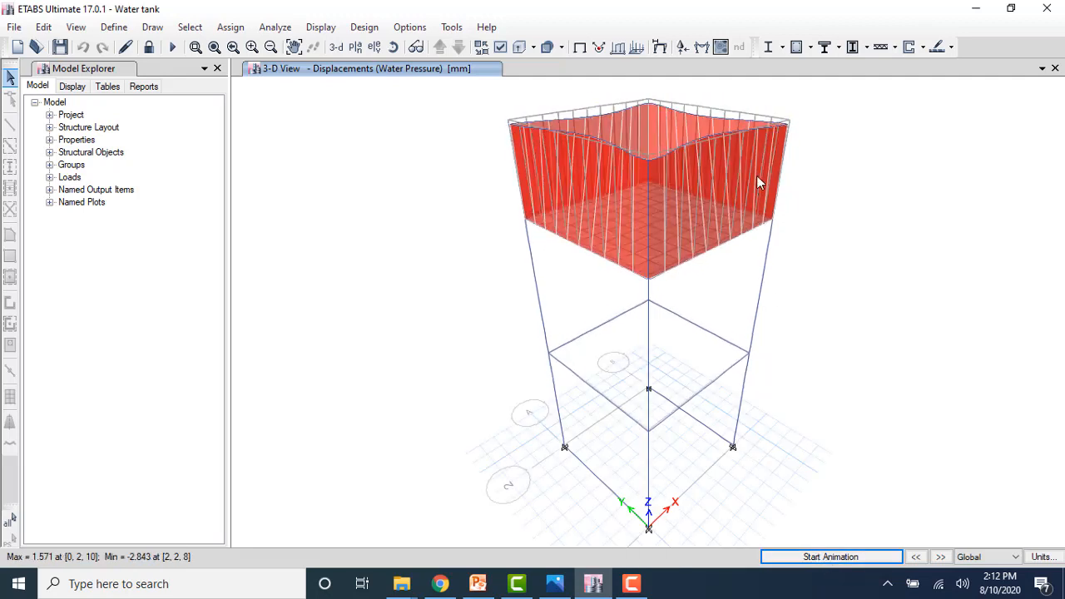
- Display the frames' Moment 3-3 diagram for the Water Pressure case with automatic scaling and filled diagrams
{"action": "left_click", "coordinate": [702, 47]}
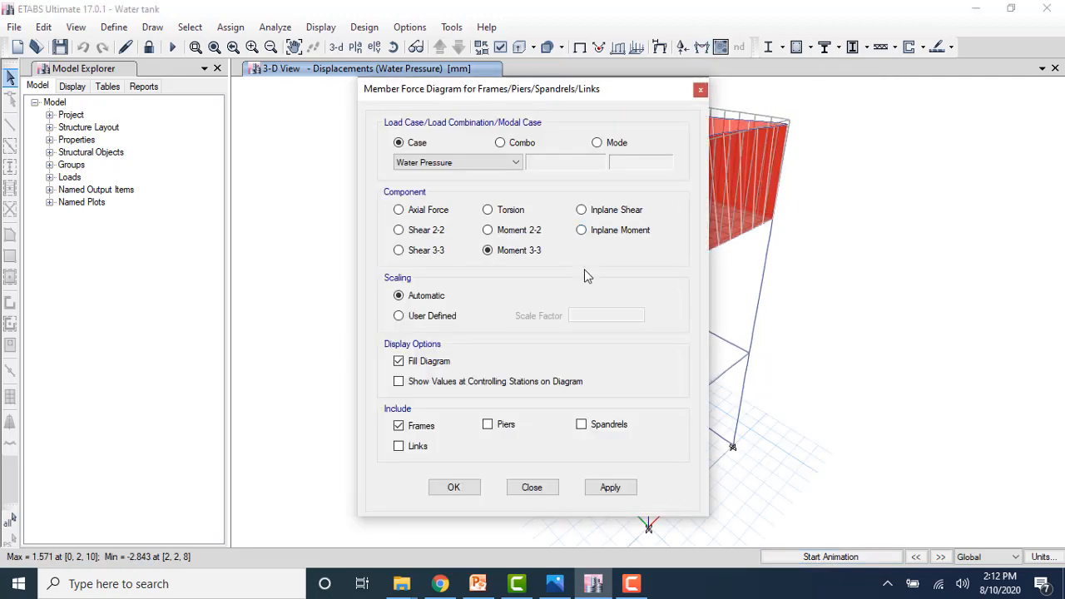
{"action": "left_click", "coordinate": [612, 488]}
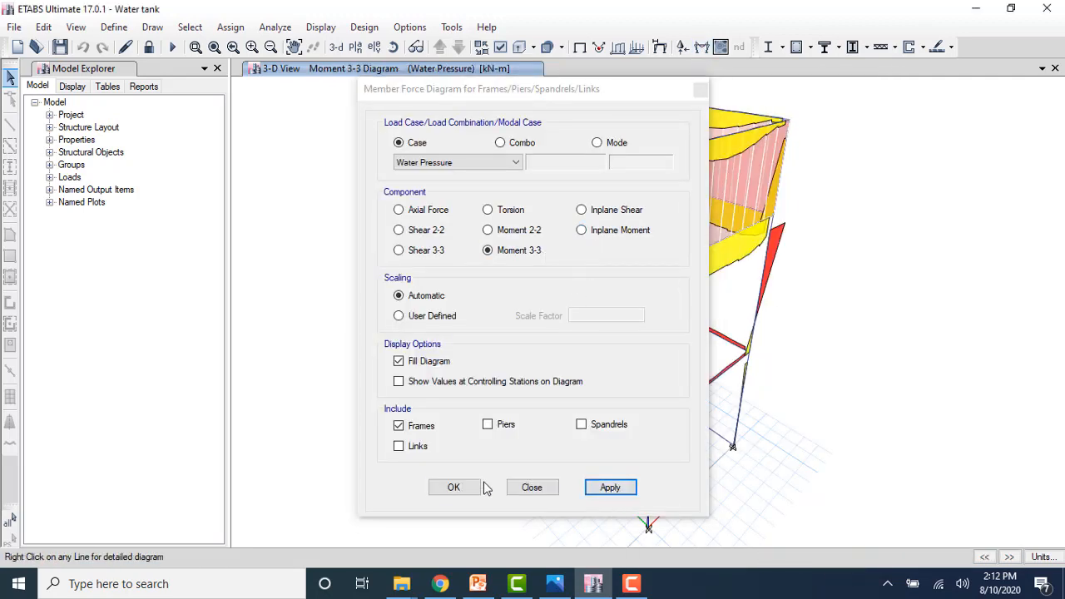
{"action": "left_click", "coordinate": [454, 488]}
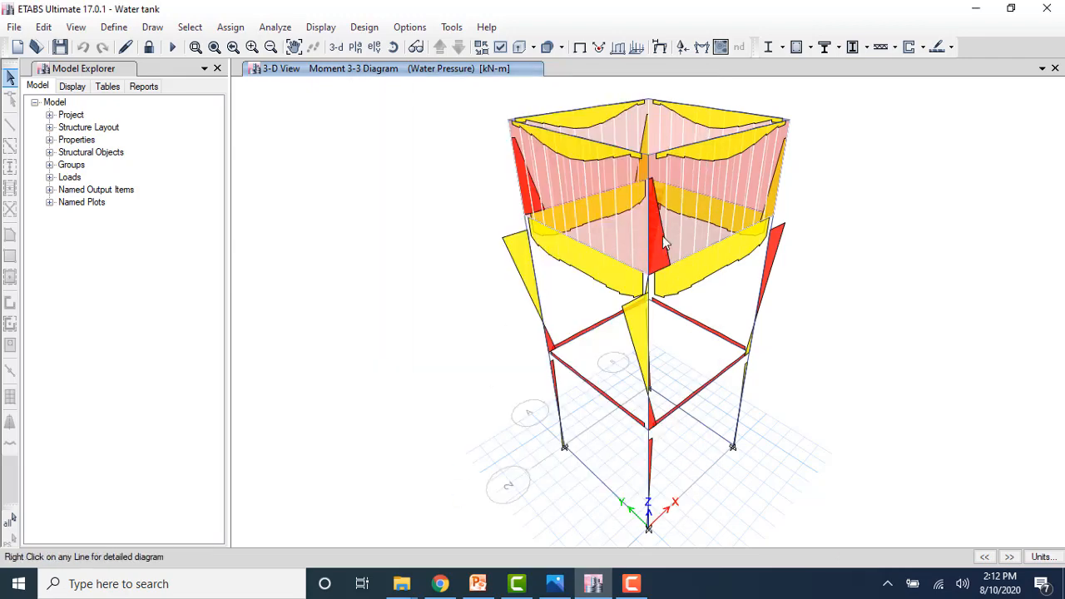
- Display the shell resultant force contours for the MMax component under the Water Pressure case on the undeformed shape
{"action": "left_click", "coordinate": [720, 48]}
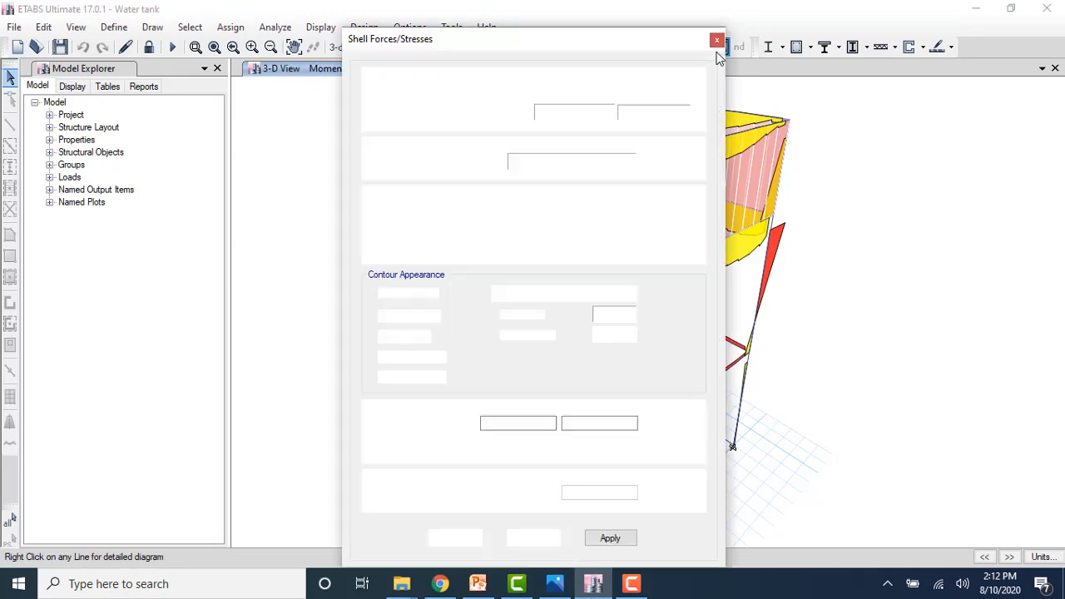
{"action": "left_click_drag", "start_coordinate": [648, 47], "coordinate": [461, 55]}
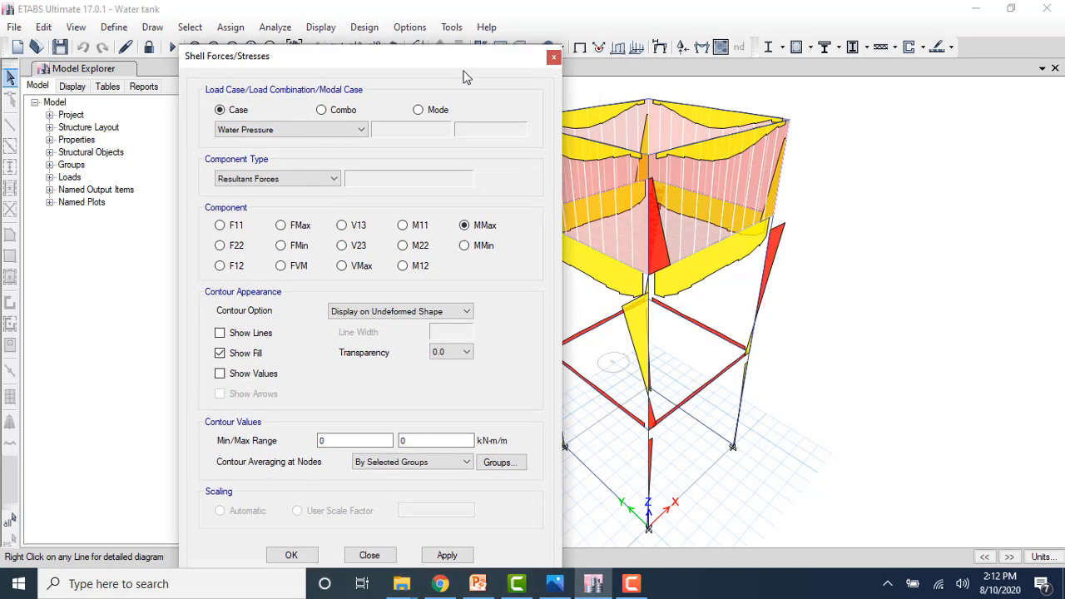
{"action": "left_click", "coordinate": [307, 555]}
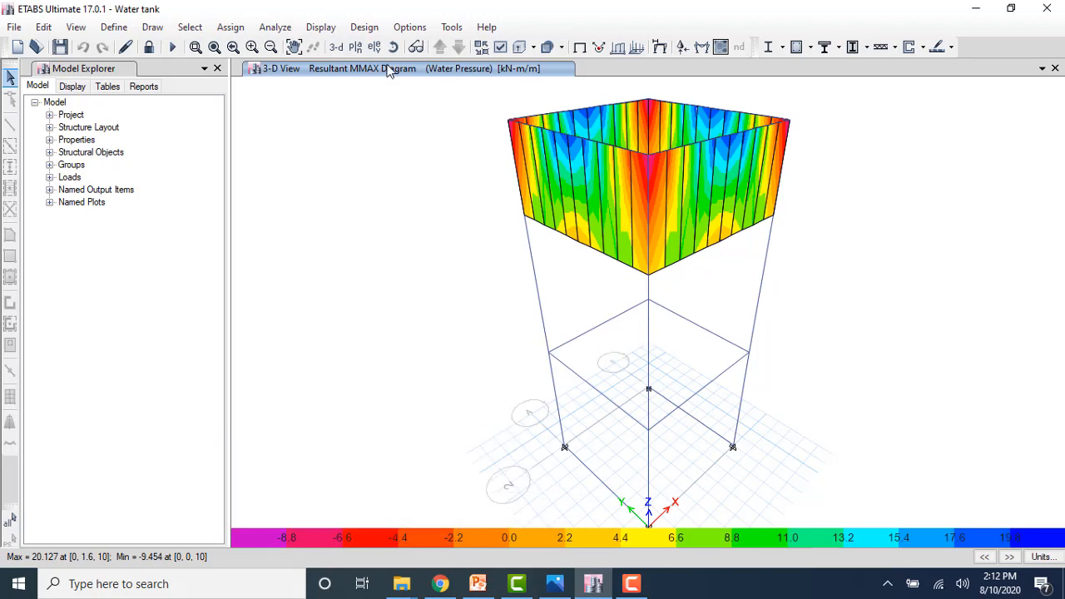
- Run the concrete frame design check on the water tank model
{"action": "left_click", "coordinate": [367, 29]}
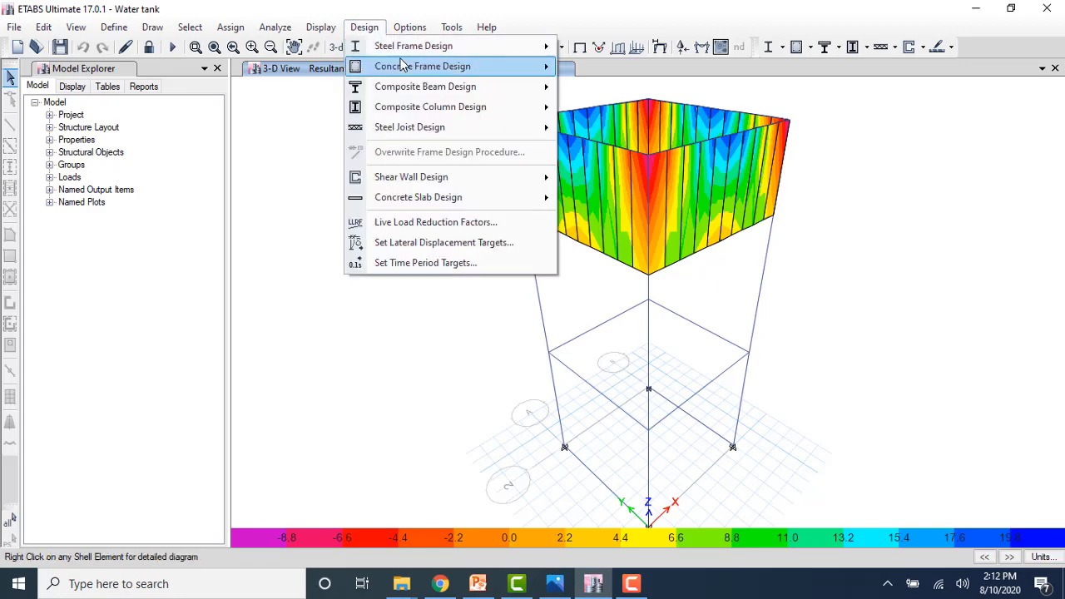
{"action": "mouse_move", "coordinate": [404, 66]}
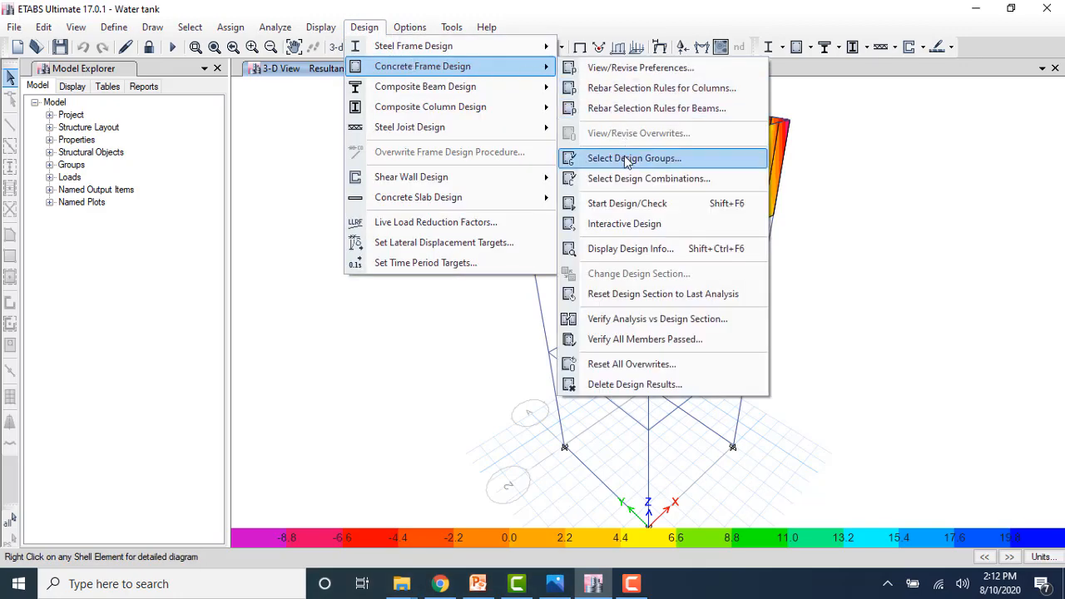
{"action": "left_click", "coordinate": [633, 204]}
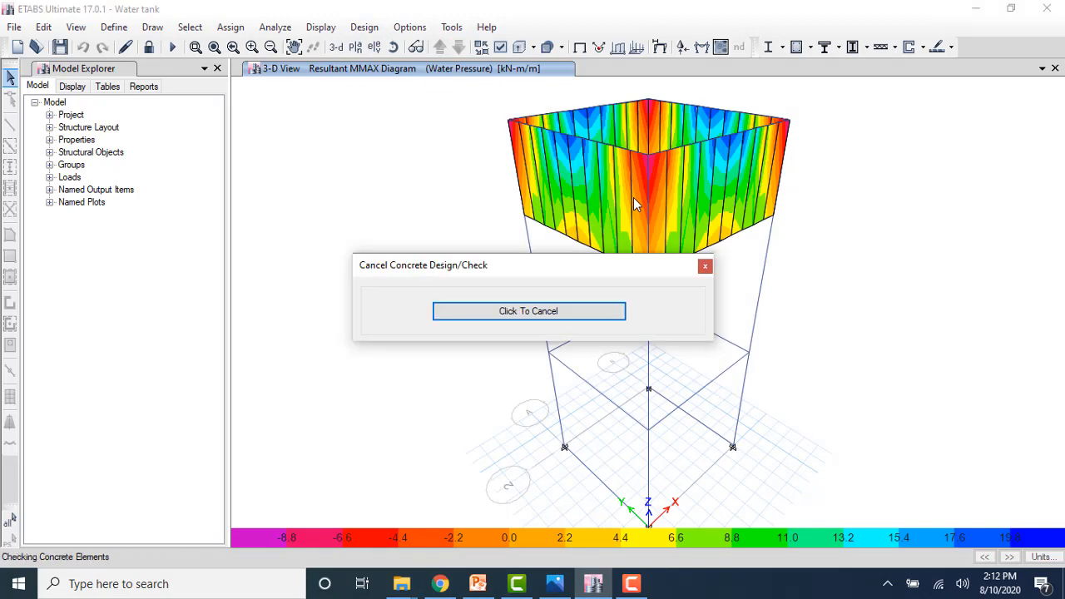